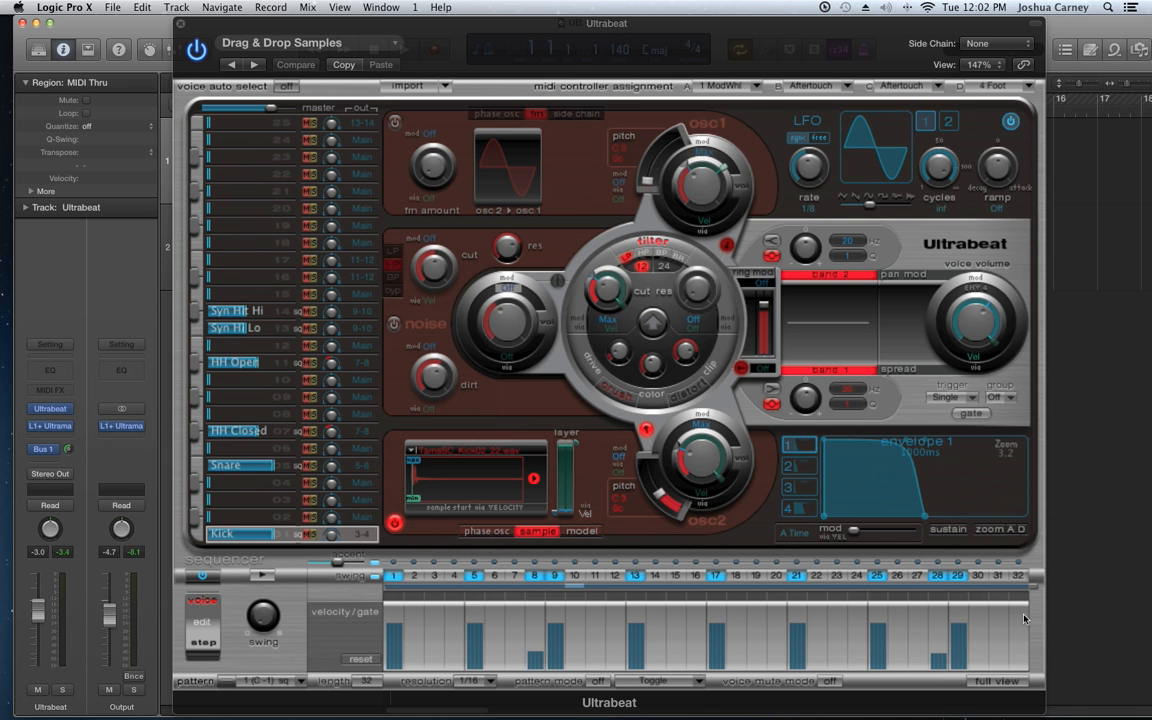
Step: Show the full step grid for all drum voices, preview the sequencer pattern, and return to the synthesizer view
left_click(1005, 680)
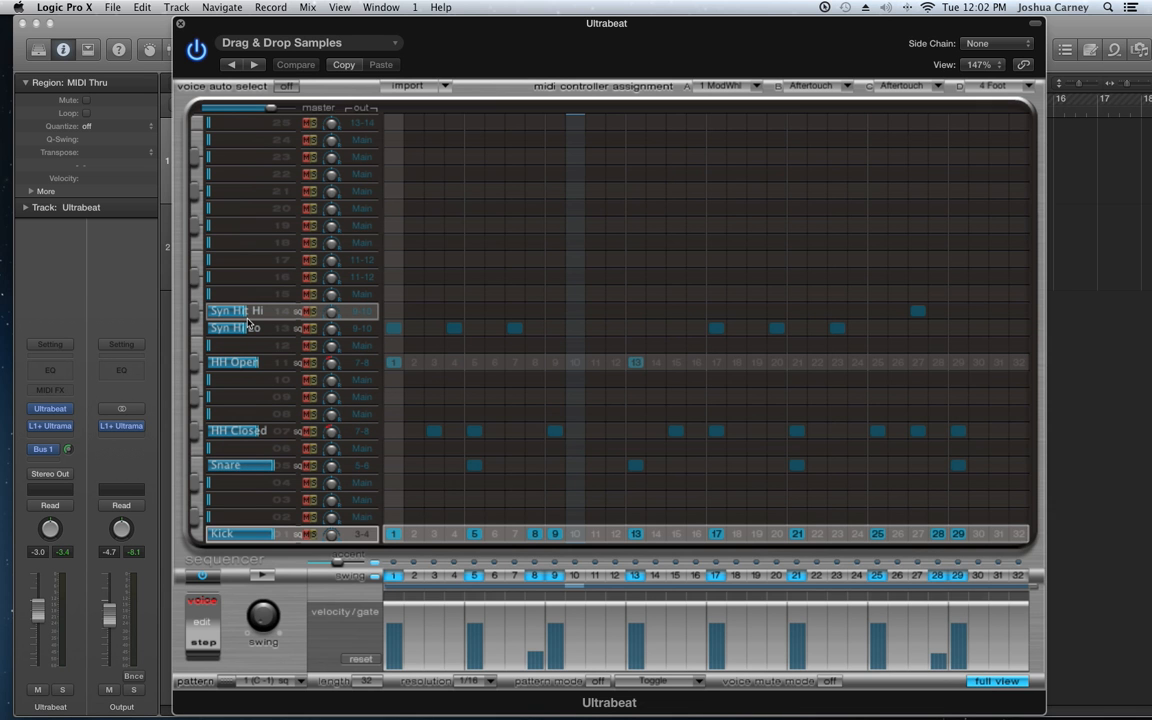
left_click(262, 576)
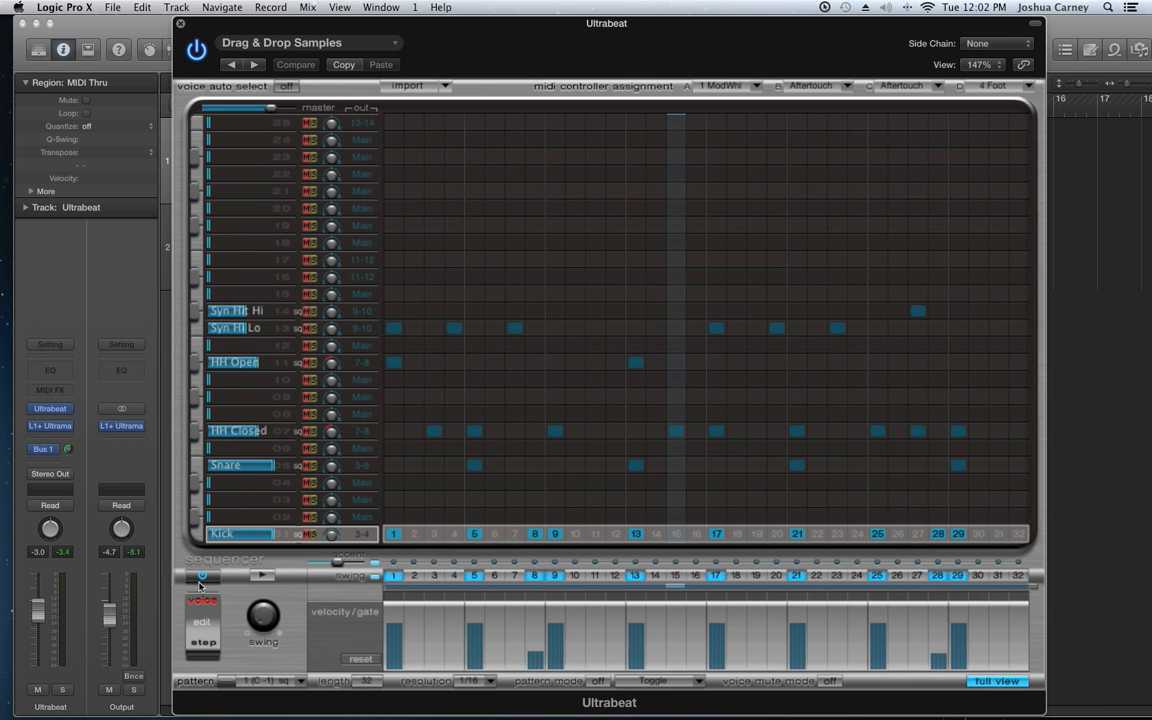
left_click(991, 685)
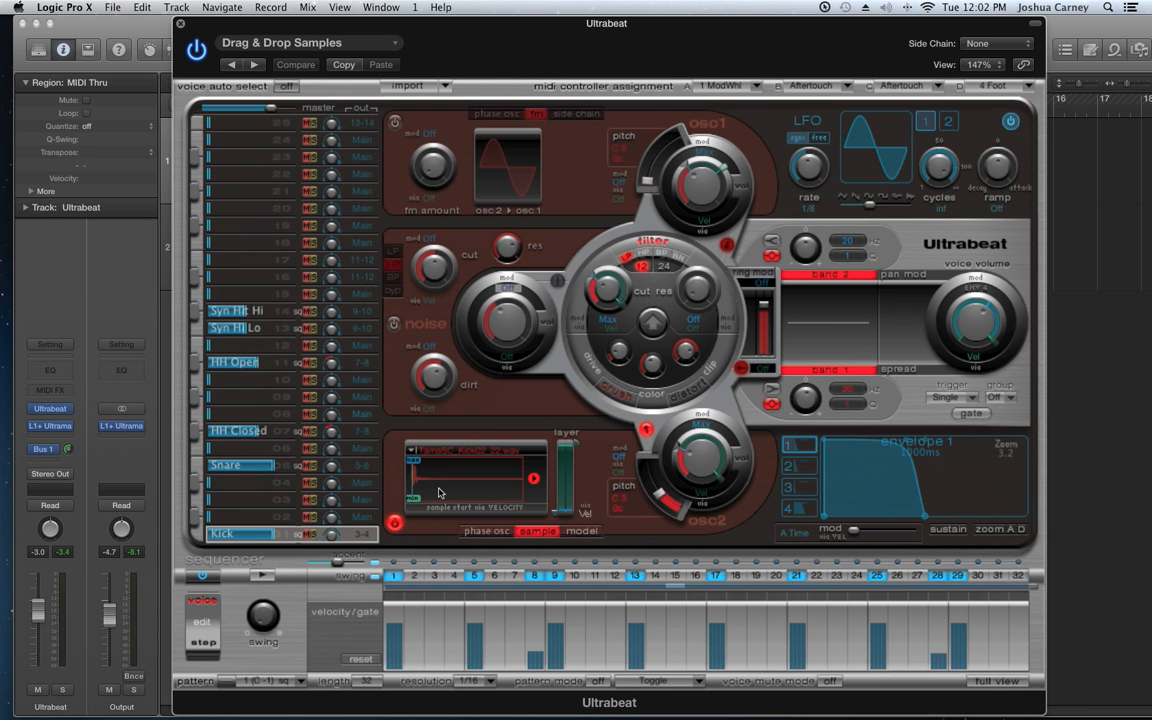
Step: Examine the synth and sequencer settings of several drum voices, including Syn Hit Hi, Syn Hit Lo and HH Open
left_click(282, 471)
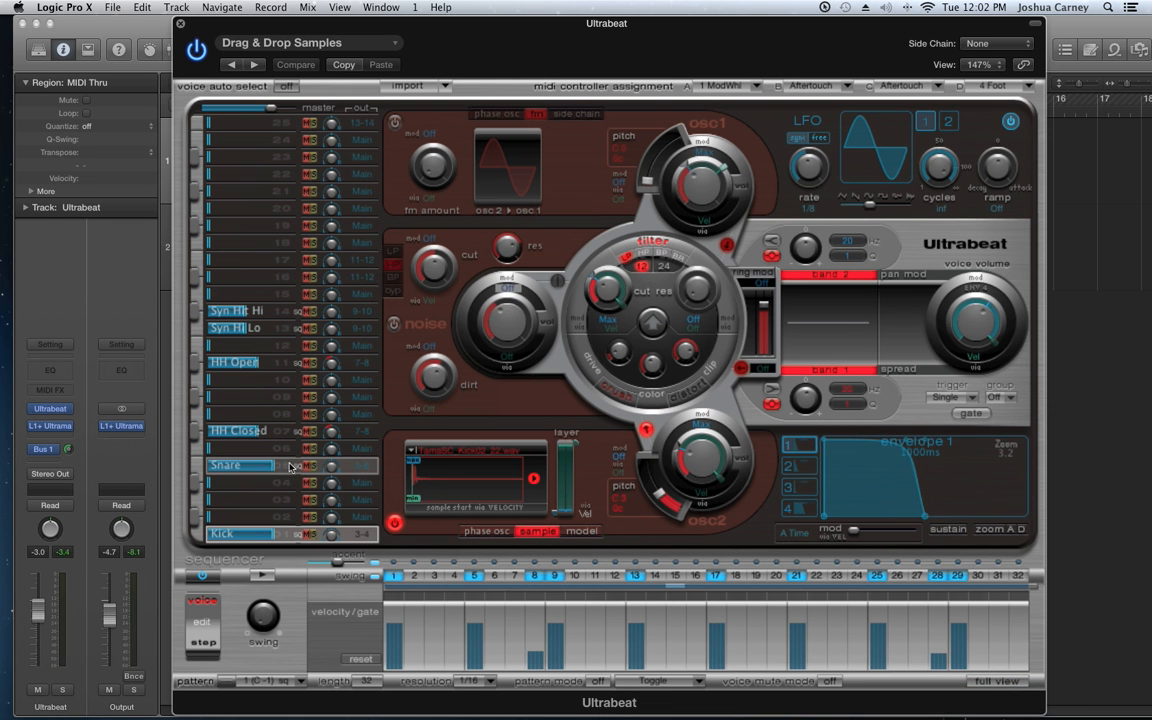
left_click(282, 535)
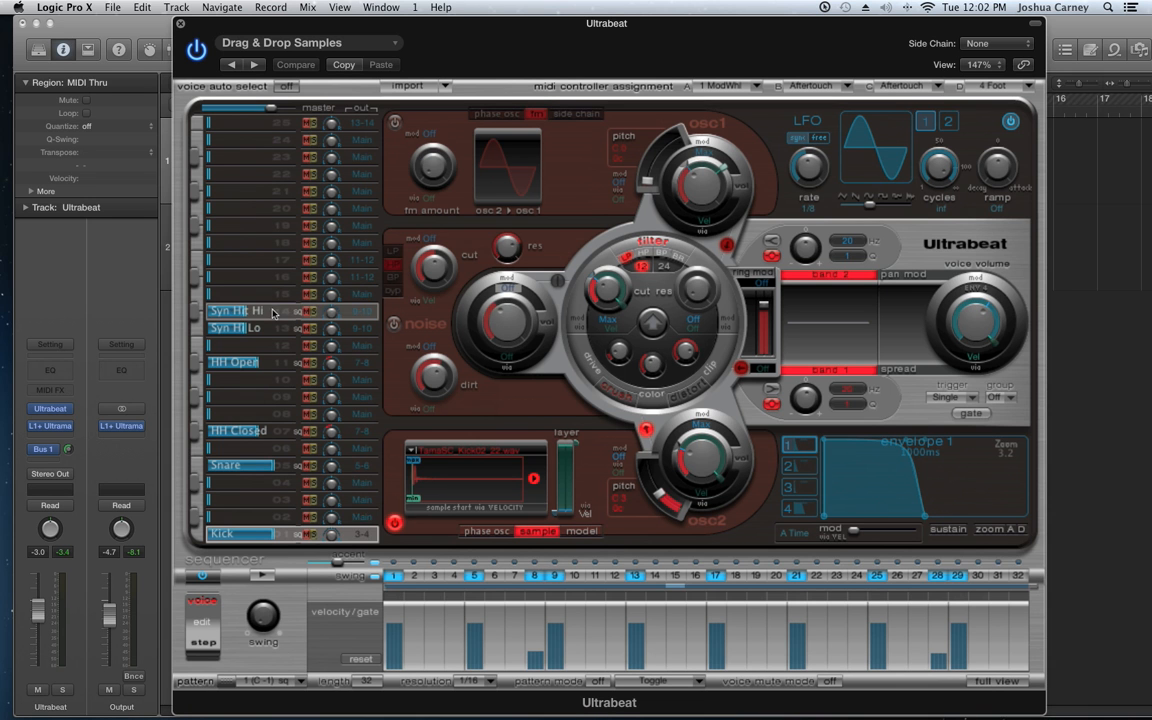
left_click(275, 278)
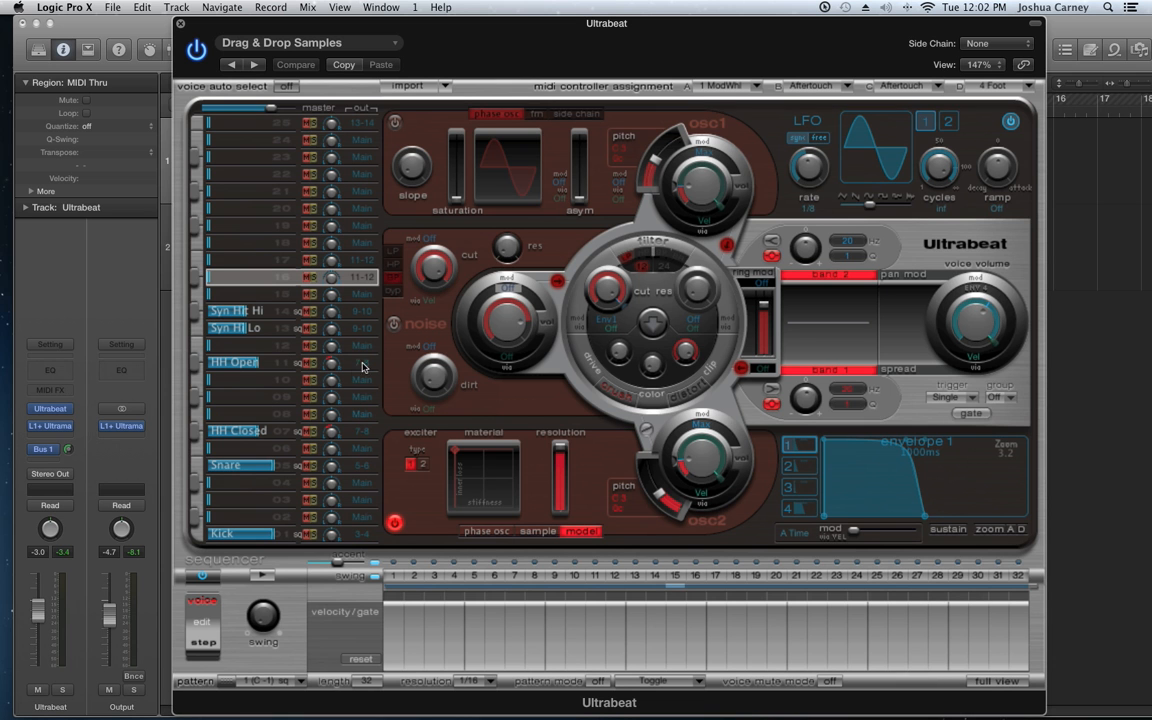
left_click(250, 310)
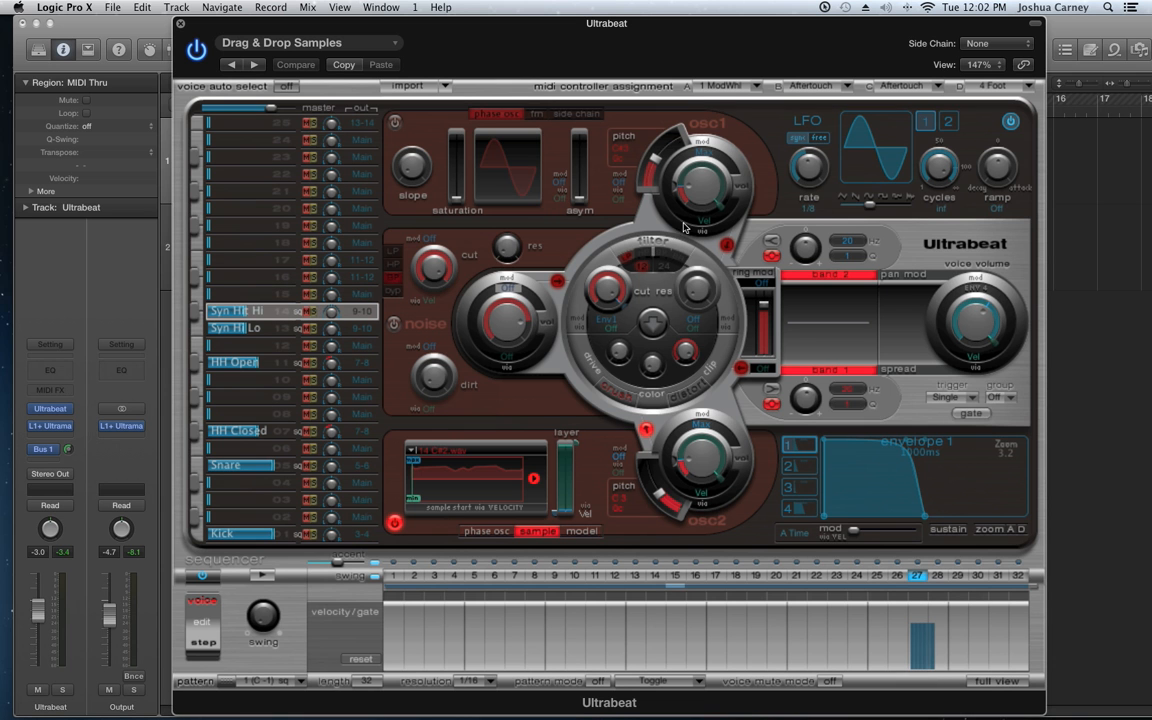
left_click(250, 327)
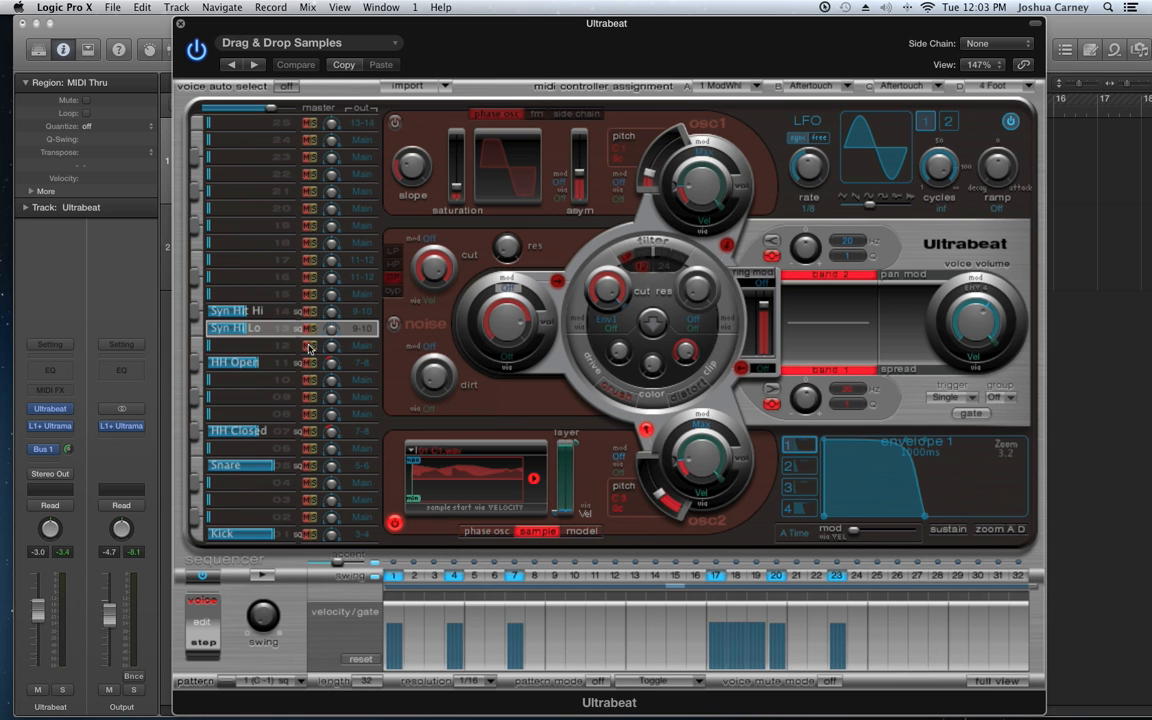
left_click(270, 366)
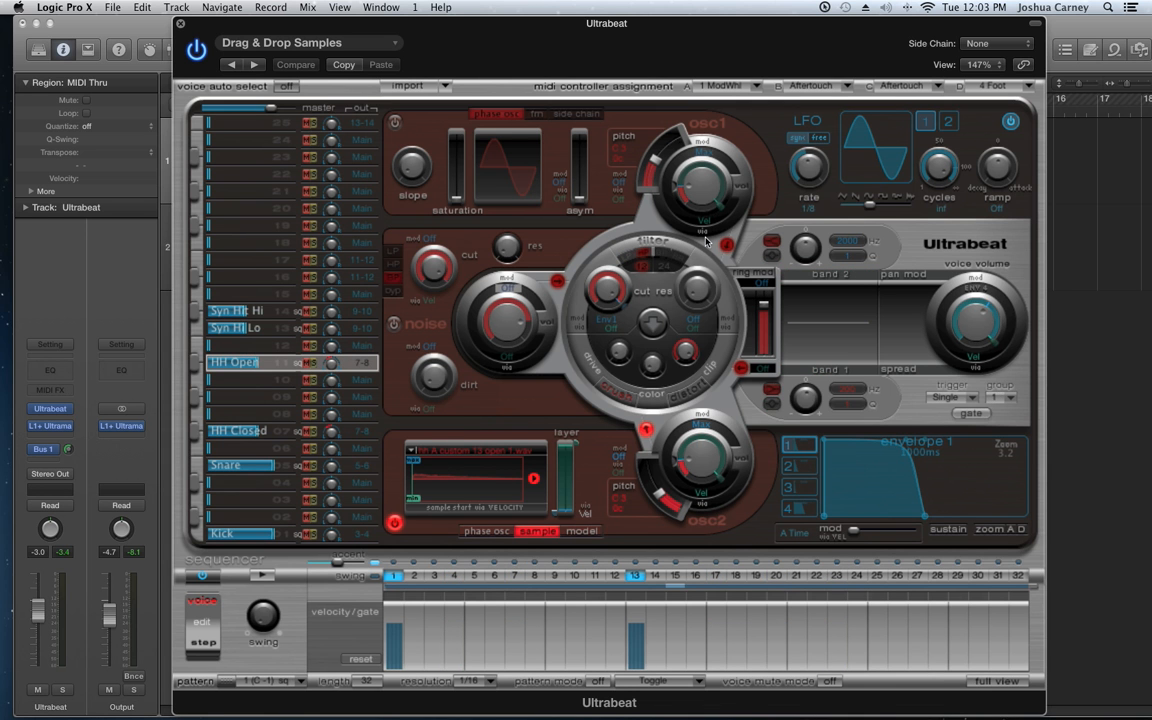
Step: Audition the Kick voice's pattern in solo and switch off its filter
left_click(298, 534)
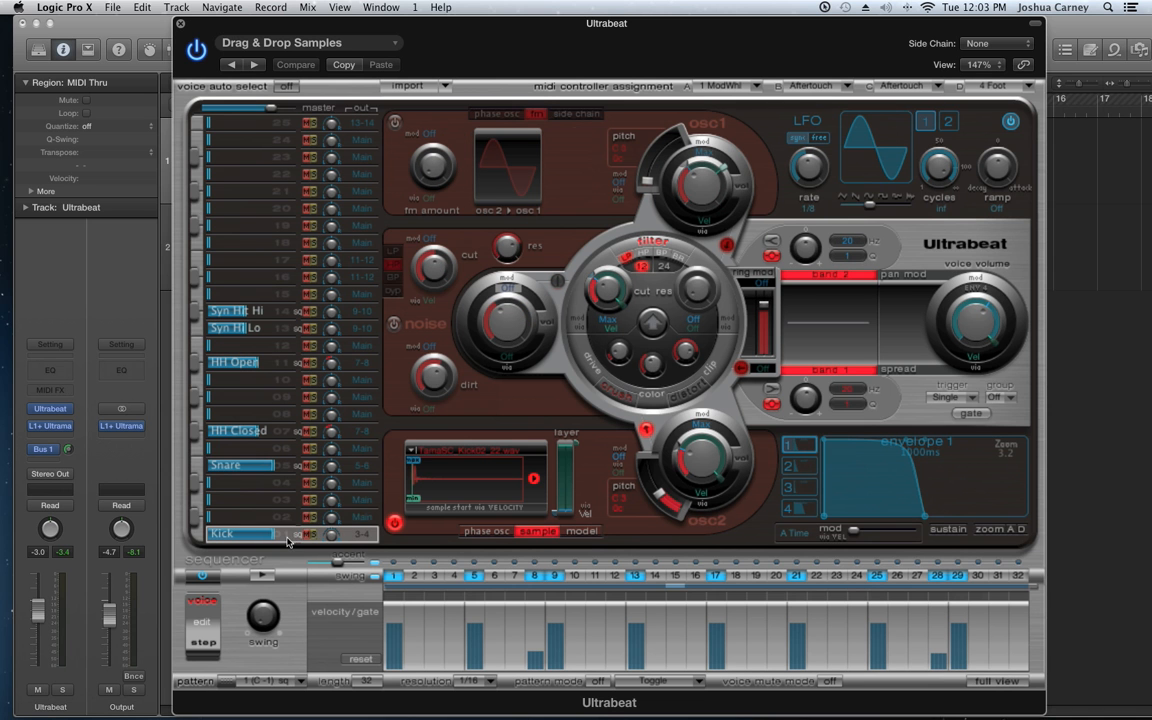
left_click(313, 534)
left_click(261, 577)
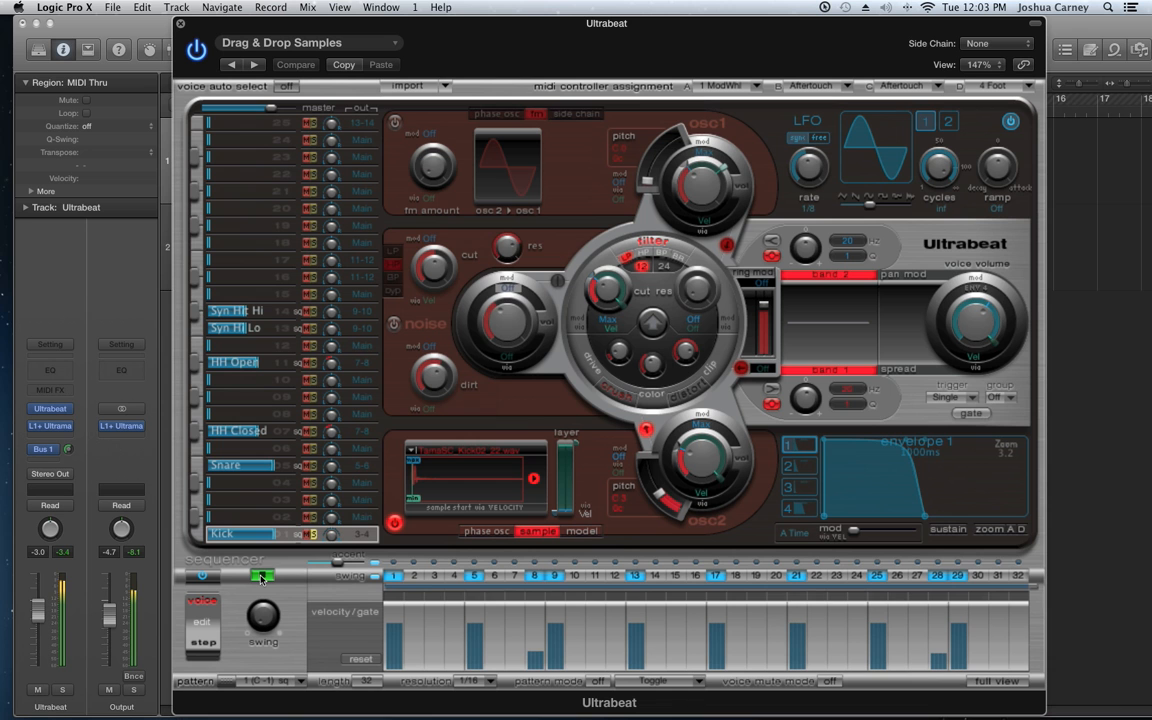
left_click(261, 577)
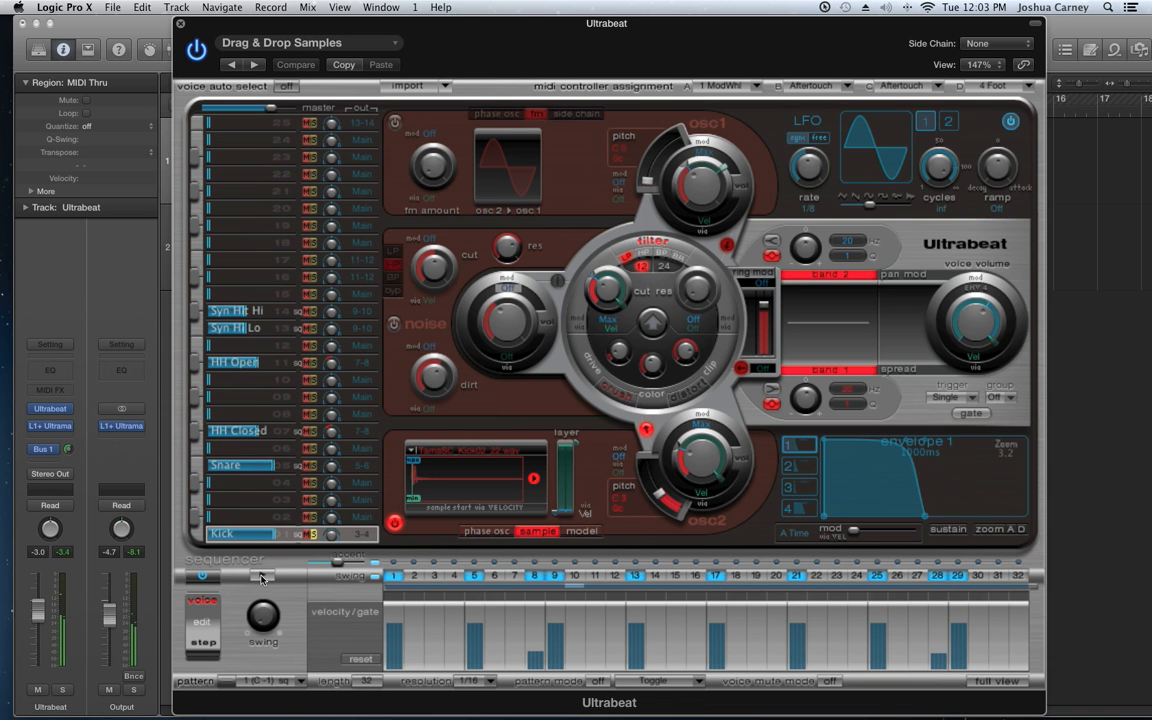
left_click(653, 243)
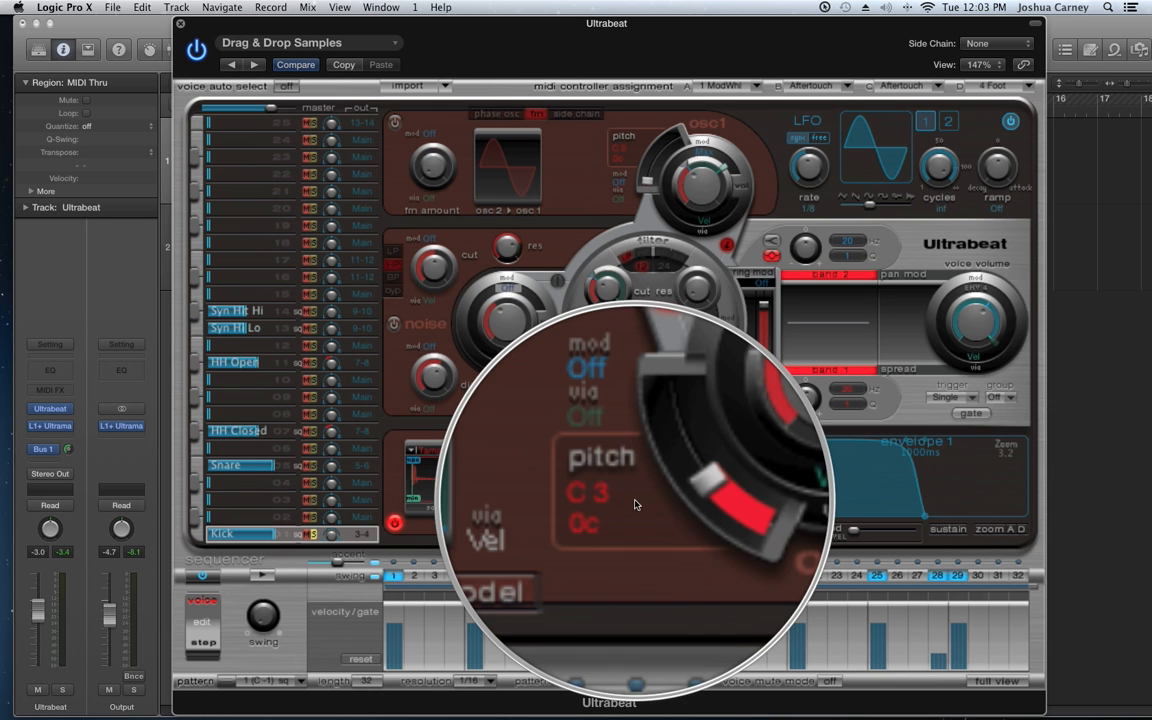
Step: Try lowering the Kick's osc2 pitch to about G#2 (207.7 Hz) and audition the pattern
mouse_move(657, 494)
left_mouse_down()
mouse_move(655, 482)
mouse_move(665, 497)
left_mouse_up()
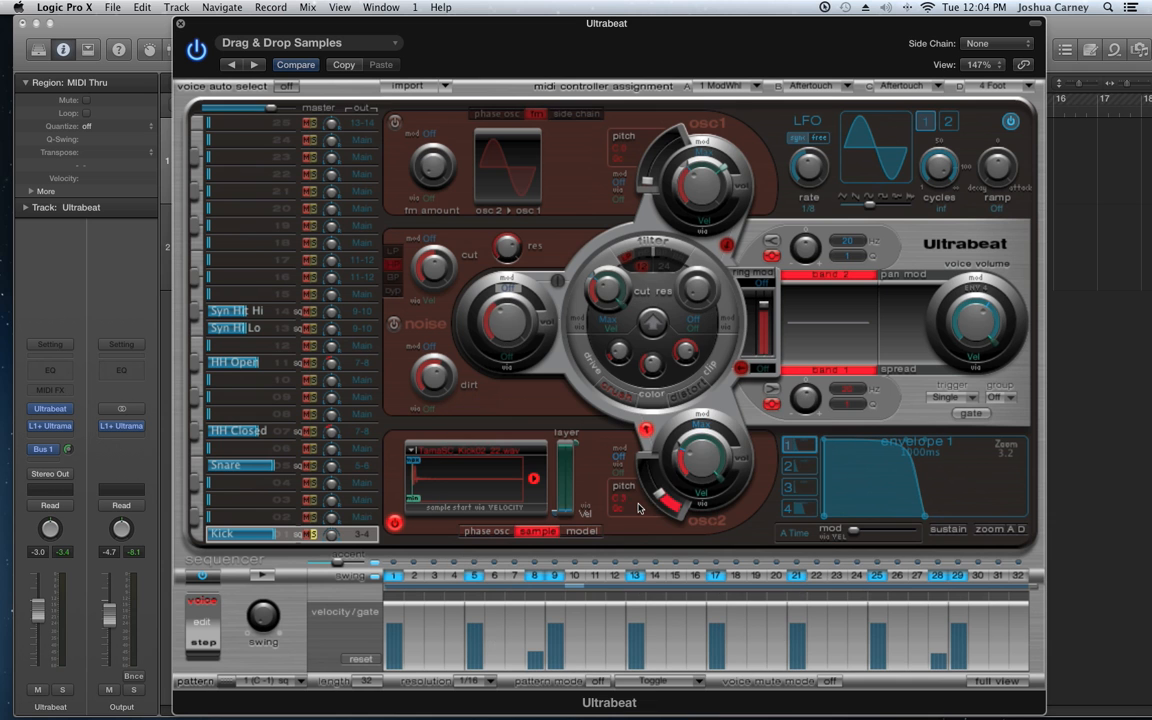
left_click_drag(660, 498, 663, 504)
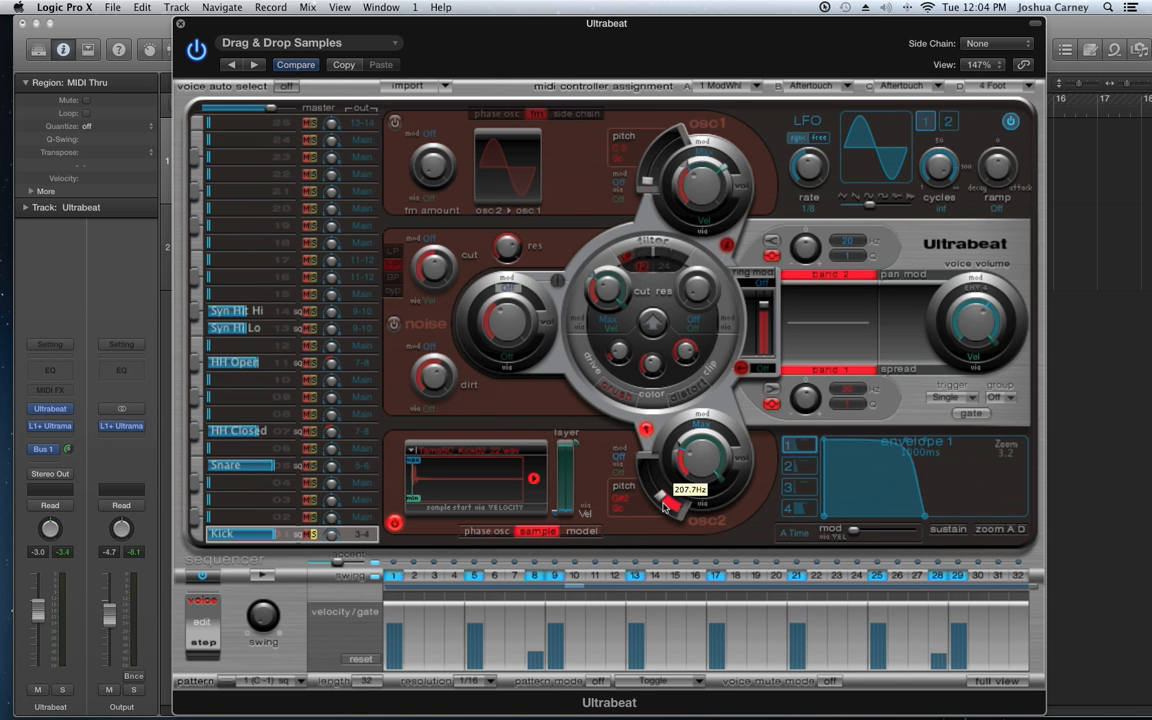
left_click(260, 576)
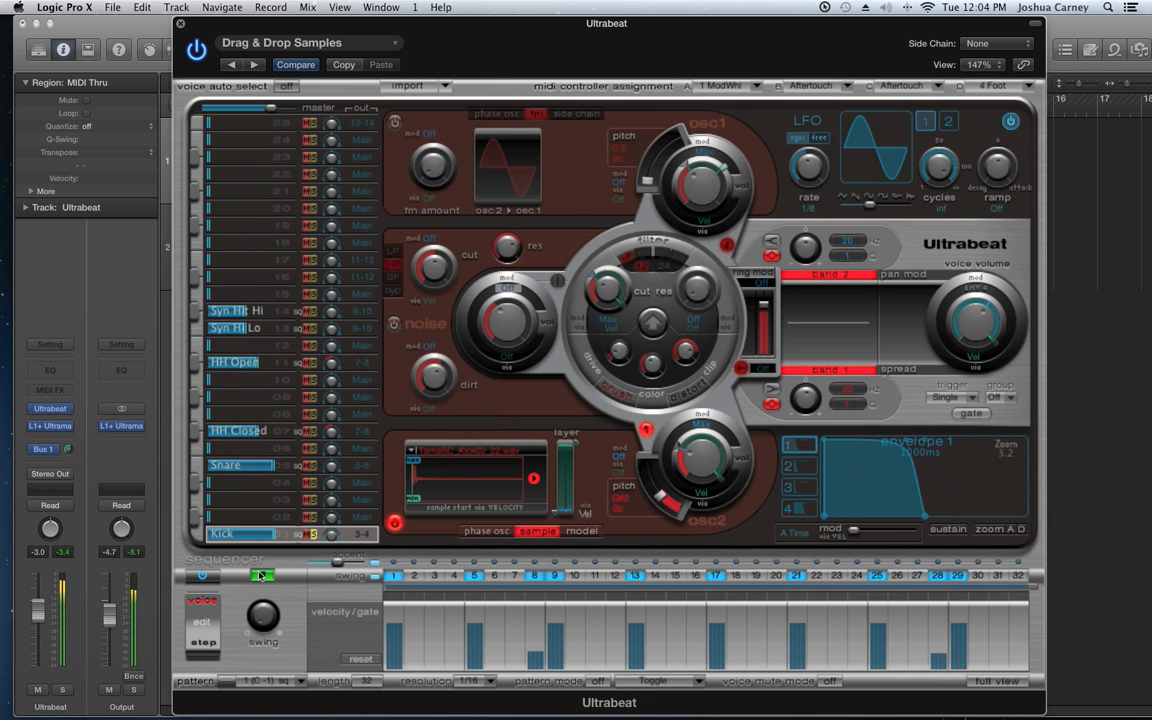
left_click(260, 575)
Step: Audition a higher osc2 pitch on the Kick, and settle on A#2 while playing the pattern
left_click_drag(657, 497, 654, 485)
left_click(263, 577)
left_click(263, 577)
left_click_drag(658, 501, 660, 502)
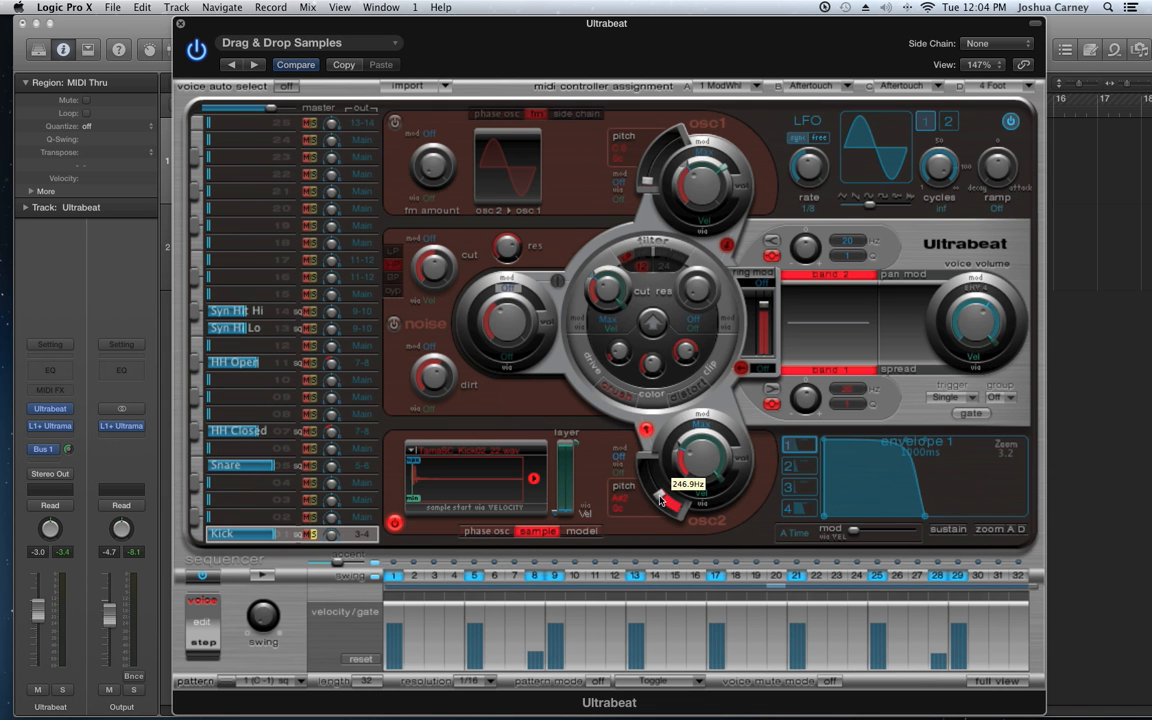
left_click(265, 578)
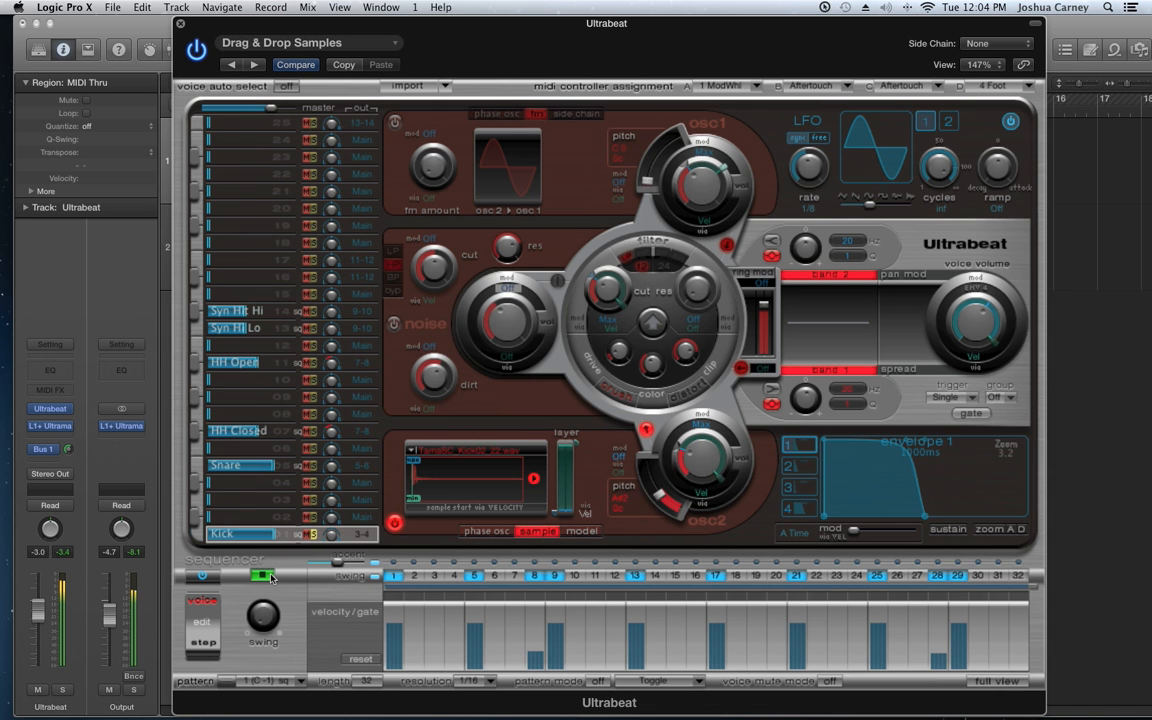
left_click(270, 577)
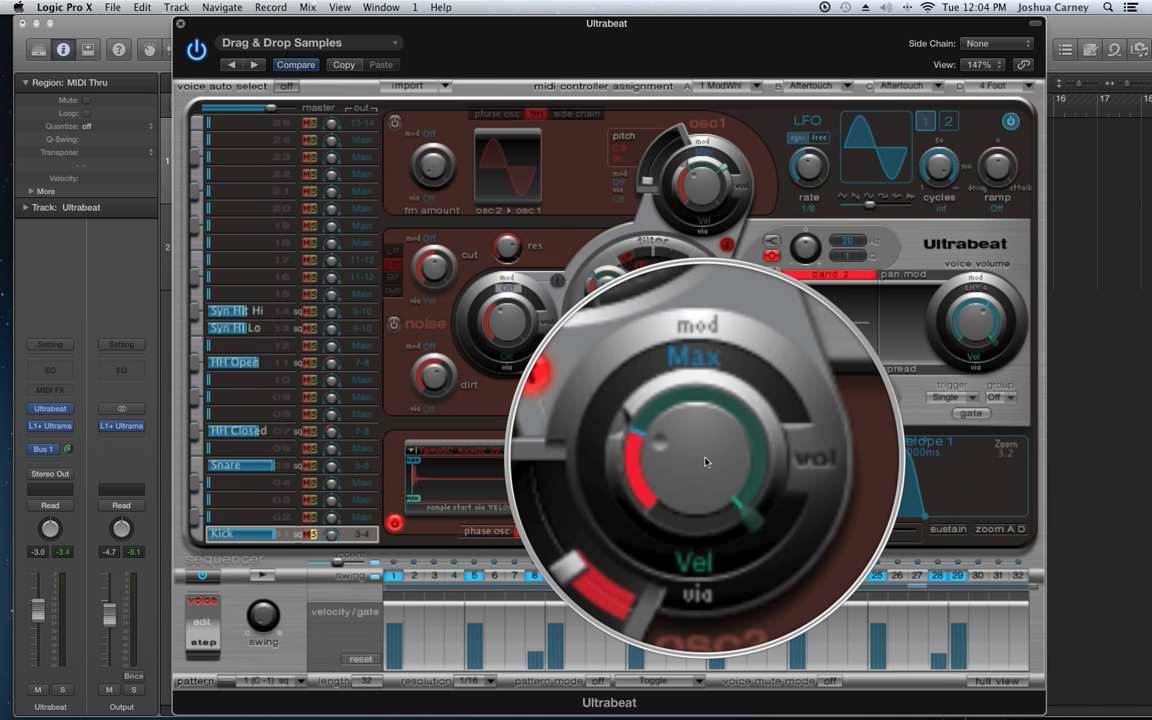
Step: Examine the osc2 volume knob and the available sources for its via and mod settings
mouse_move(703, 463)
left_mouse_down()
mouse_move(700, 418)
mouse_move(706, 458)
left_mouse_up()
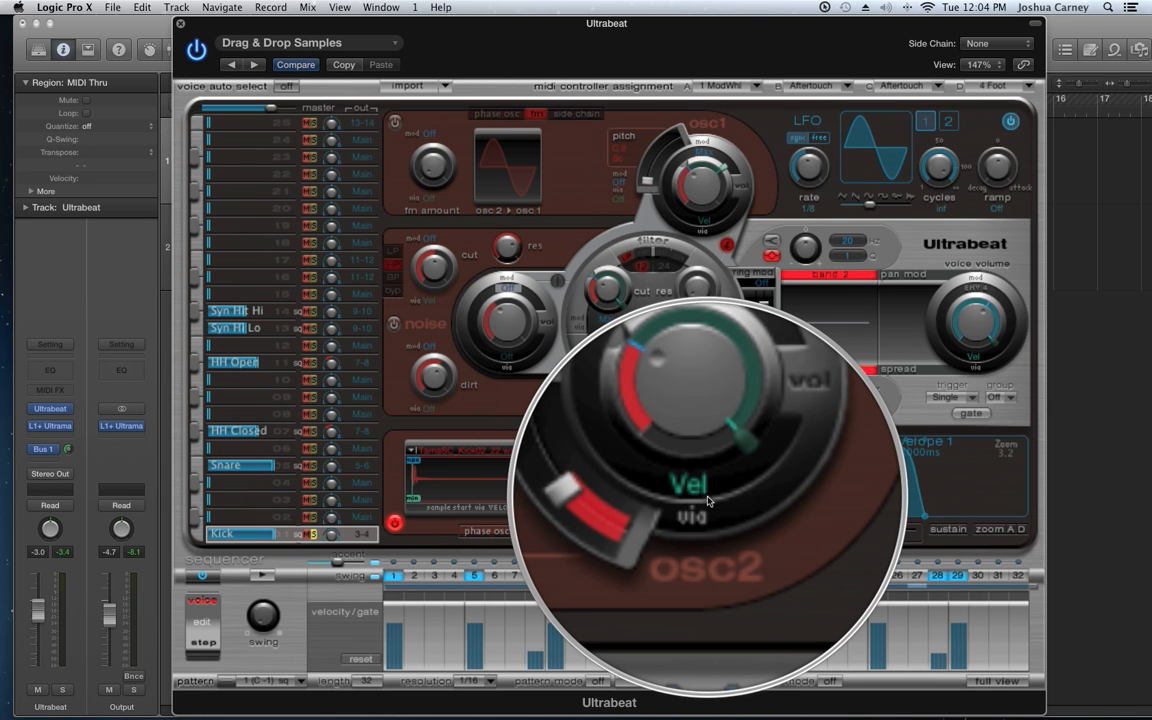
left_click(702, 494)
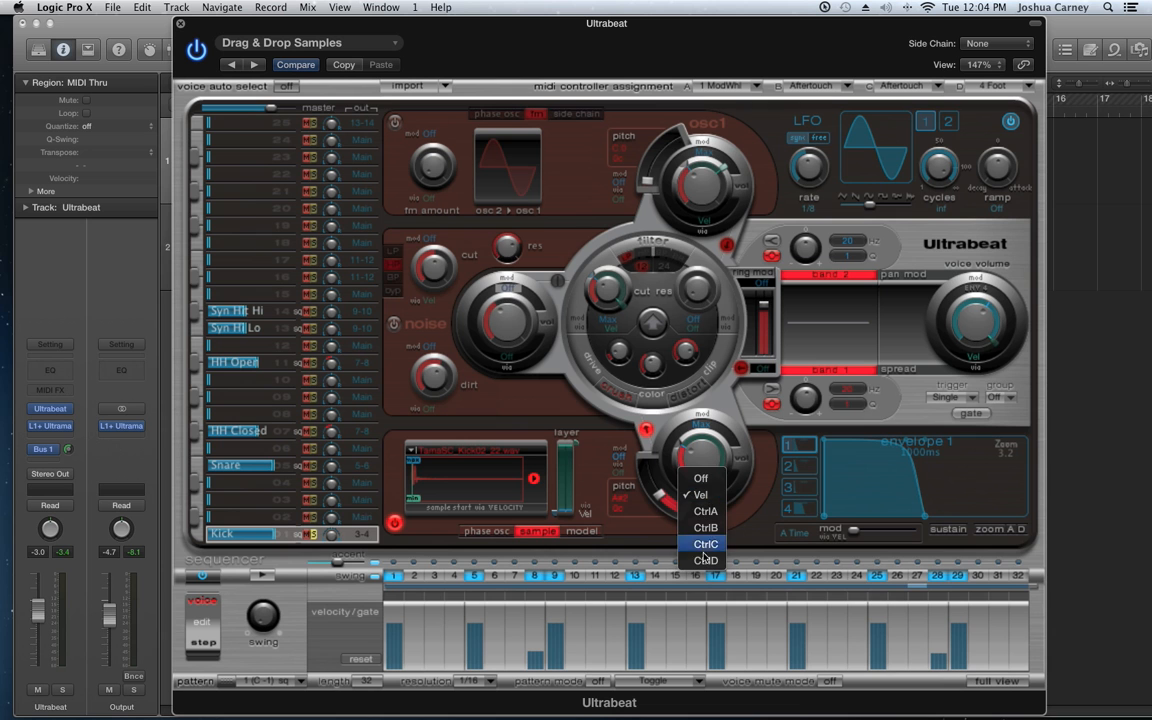
left_click(733, 498)
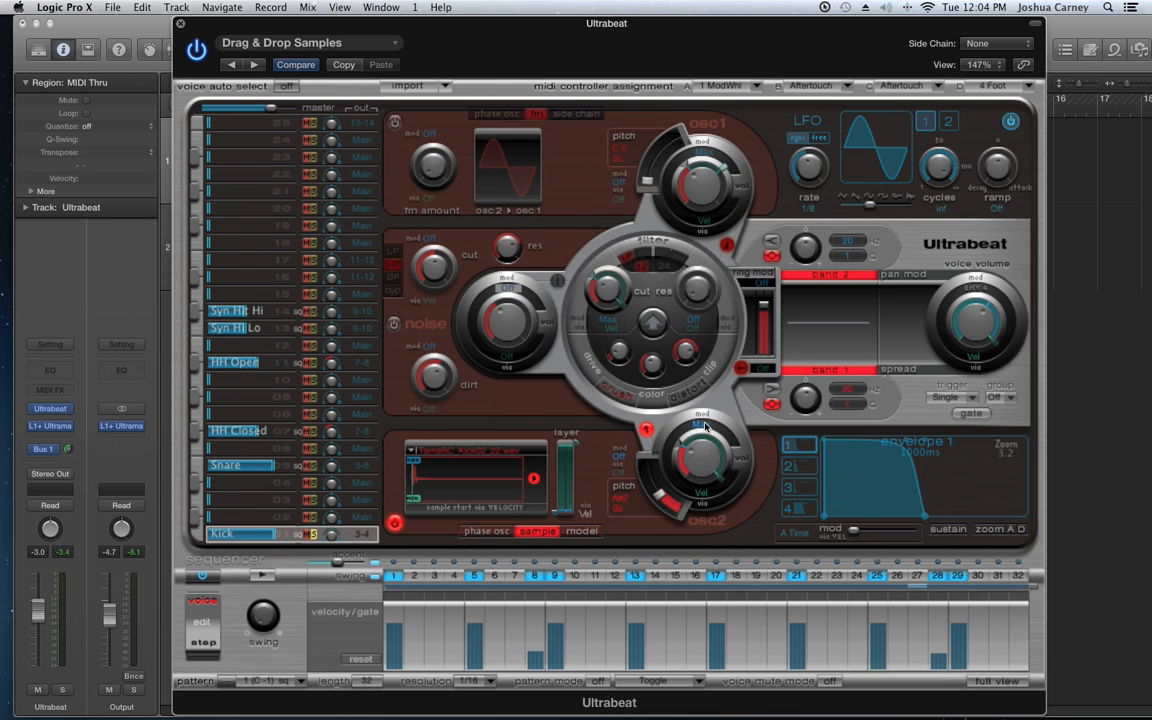
left_click(706, 500)
left_click(709, 497)
left_click(709, 497)
left_click(705, 497)
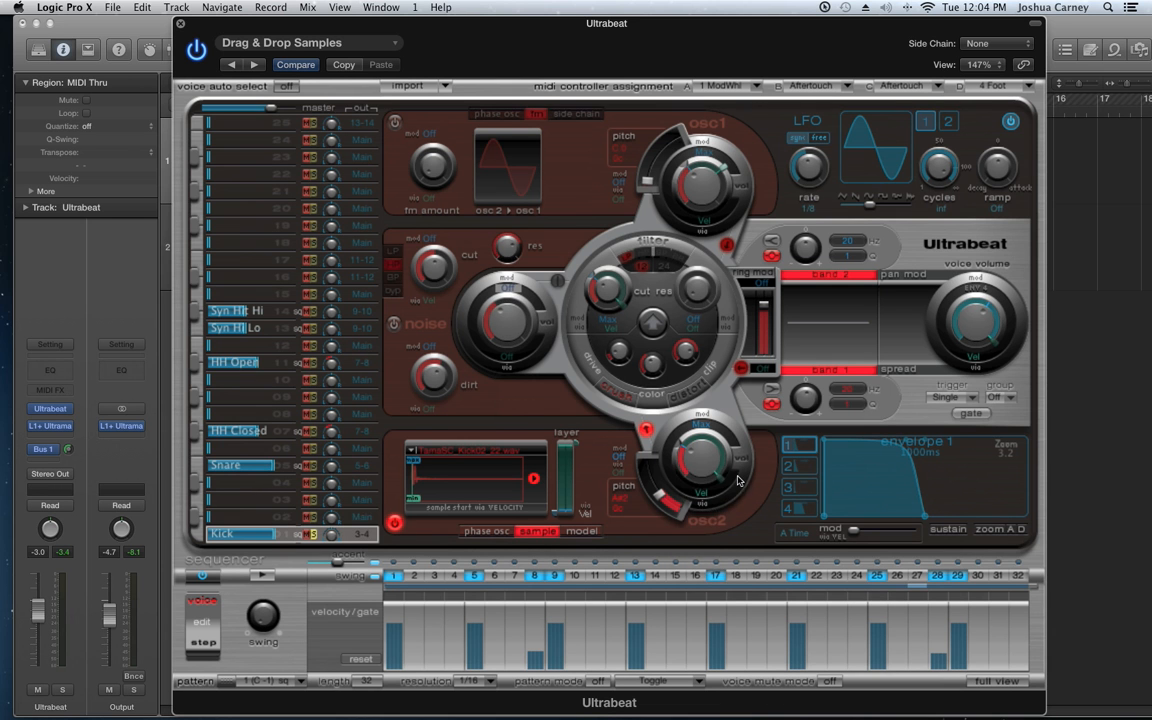
left_click(703, 424)
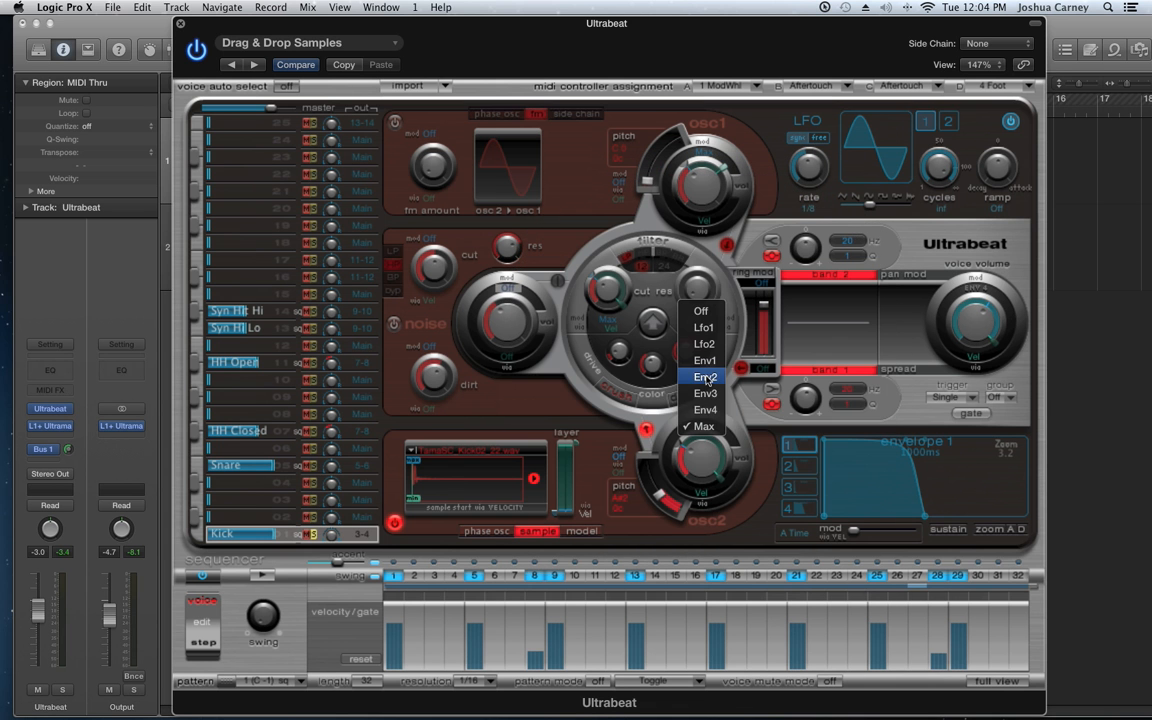
left_click(686, 425)
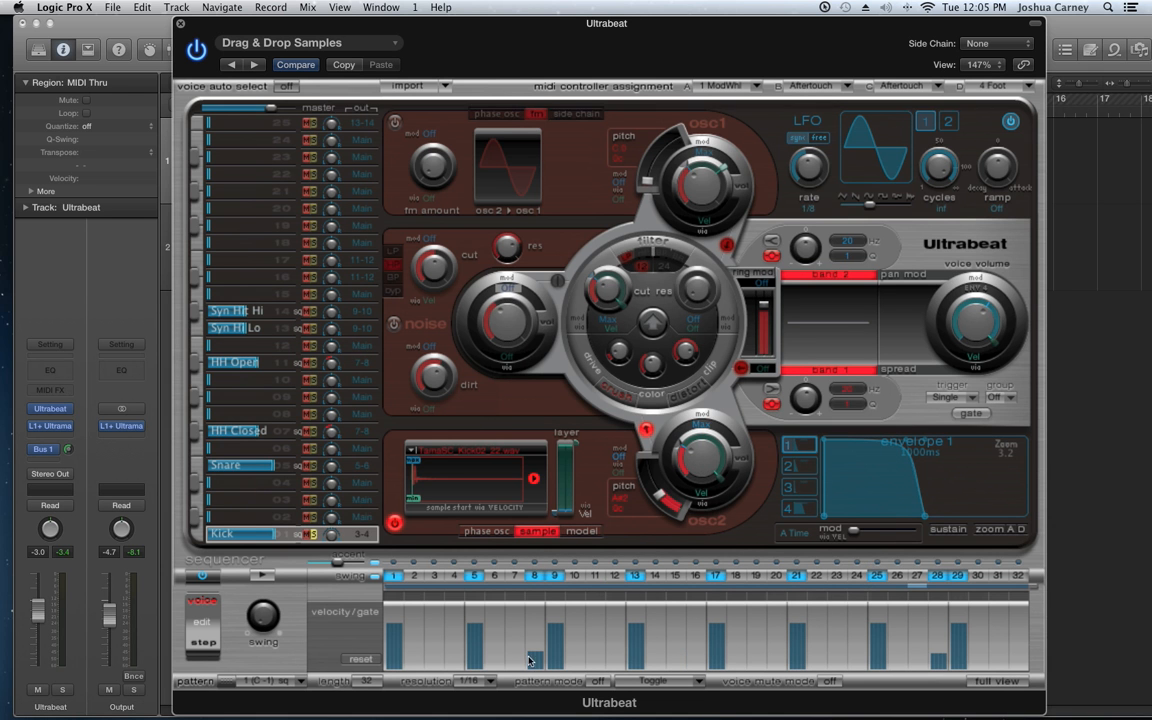
Step: Lower the Kick's velocity at step 8 slightly and re-enable the filter with osc2 routed through it
mouse_move(536, 660)
left_mouse_down()
mouse_move(538, 637)
mouse_move(540, 664)
left_mouse_up()
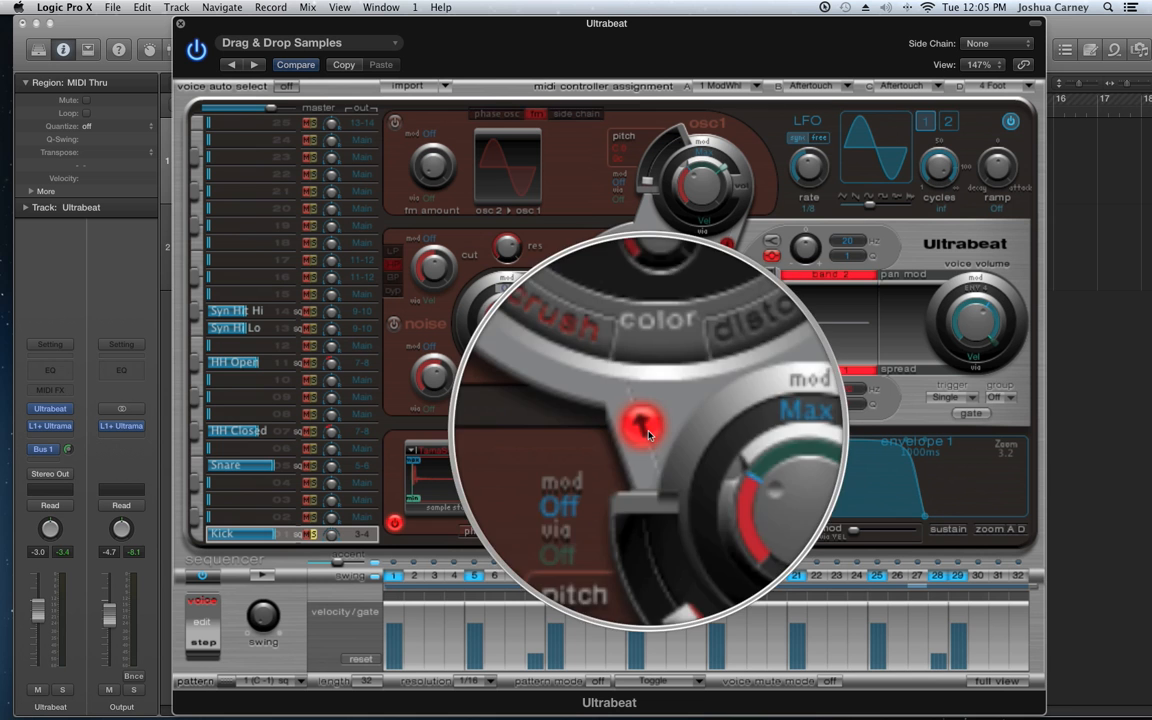
left_click(583, 387)
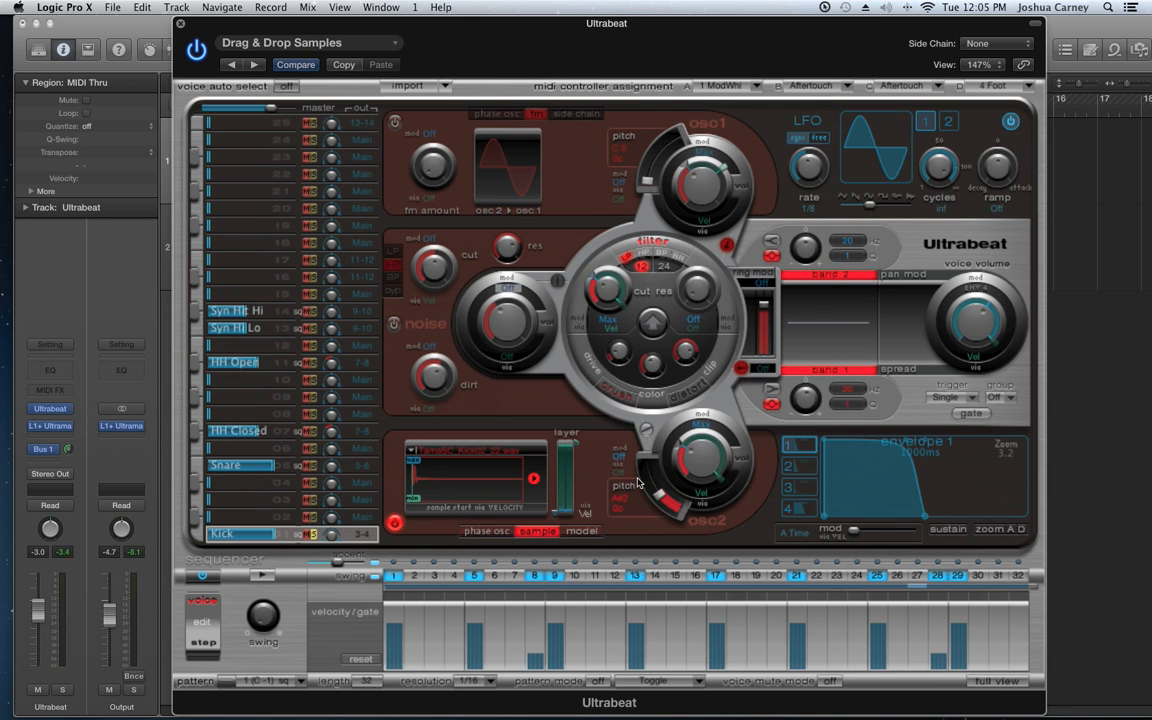
left_click(646, 428)
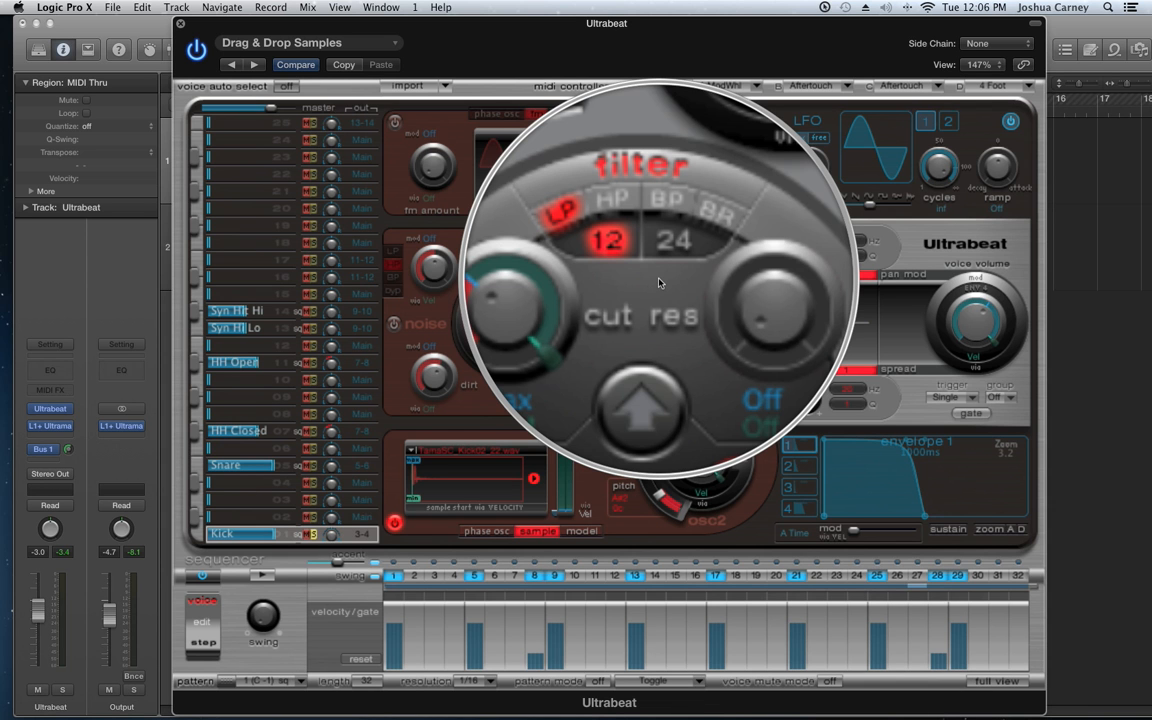
Step: Compare the 12 and 24 slopes of the Kick's low-pass filter, ending on 24
left_click(640, 266)
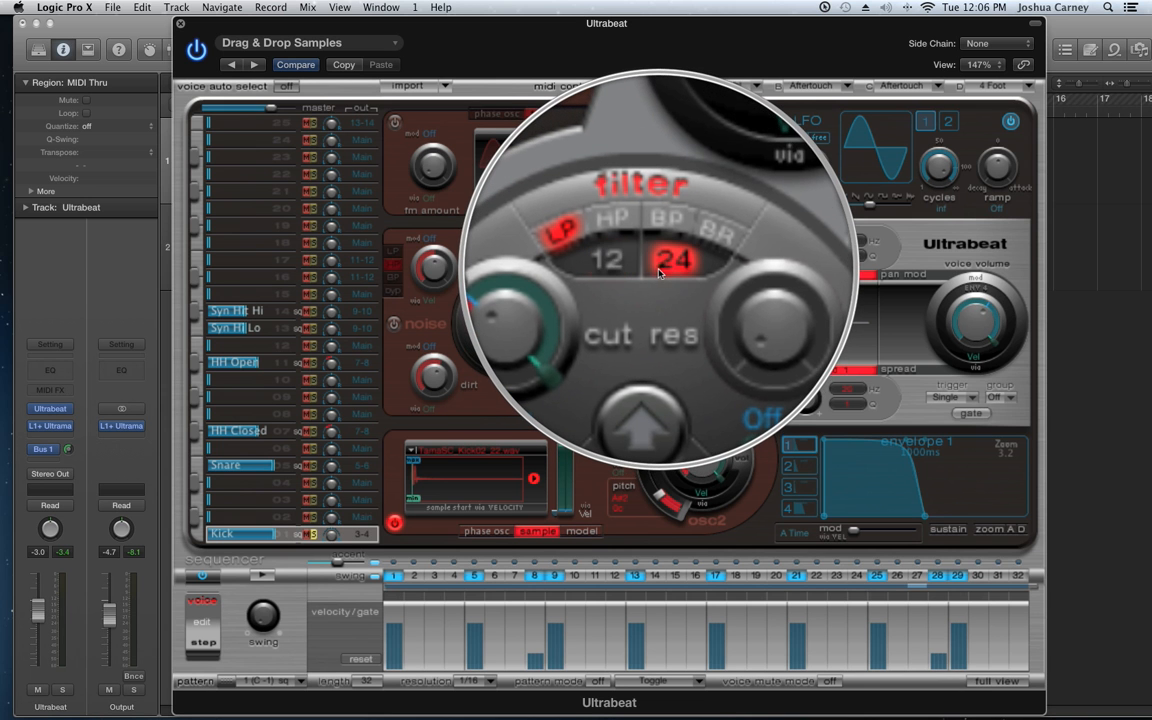
left_click(638, 270)
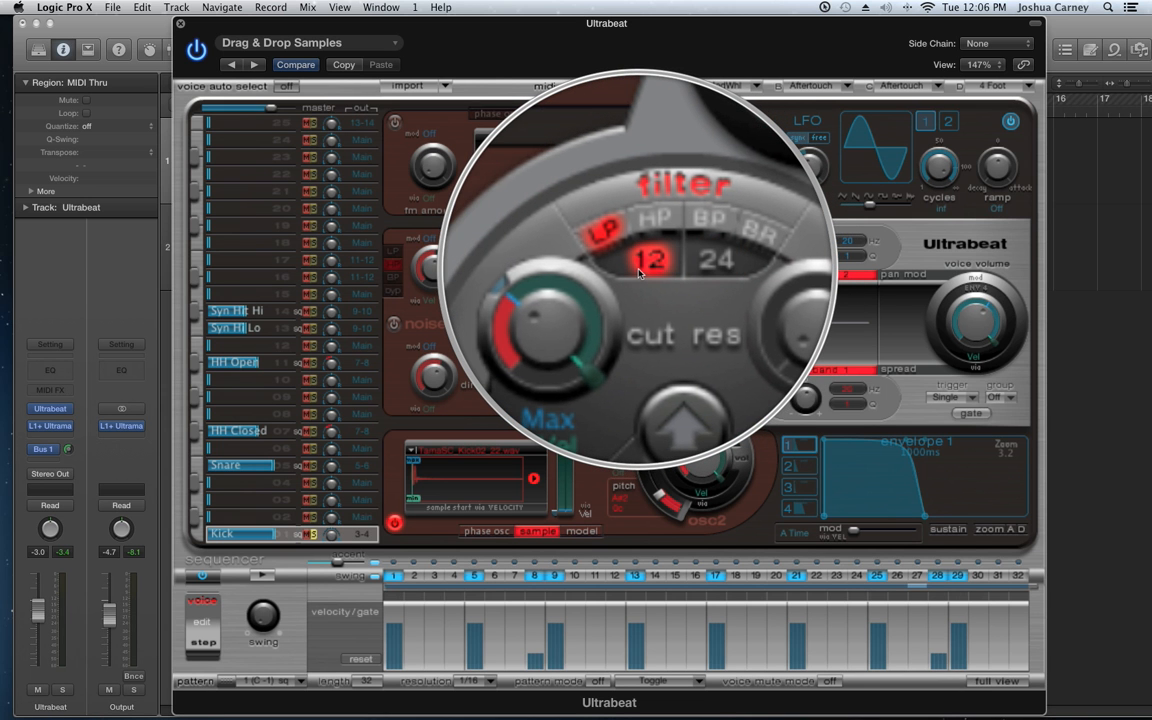
left_click(662, 272)
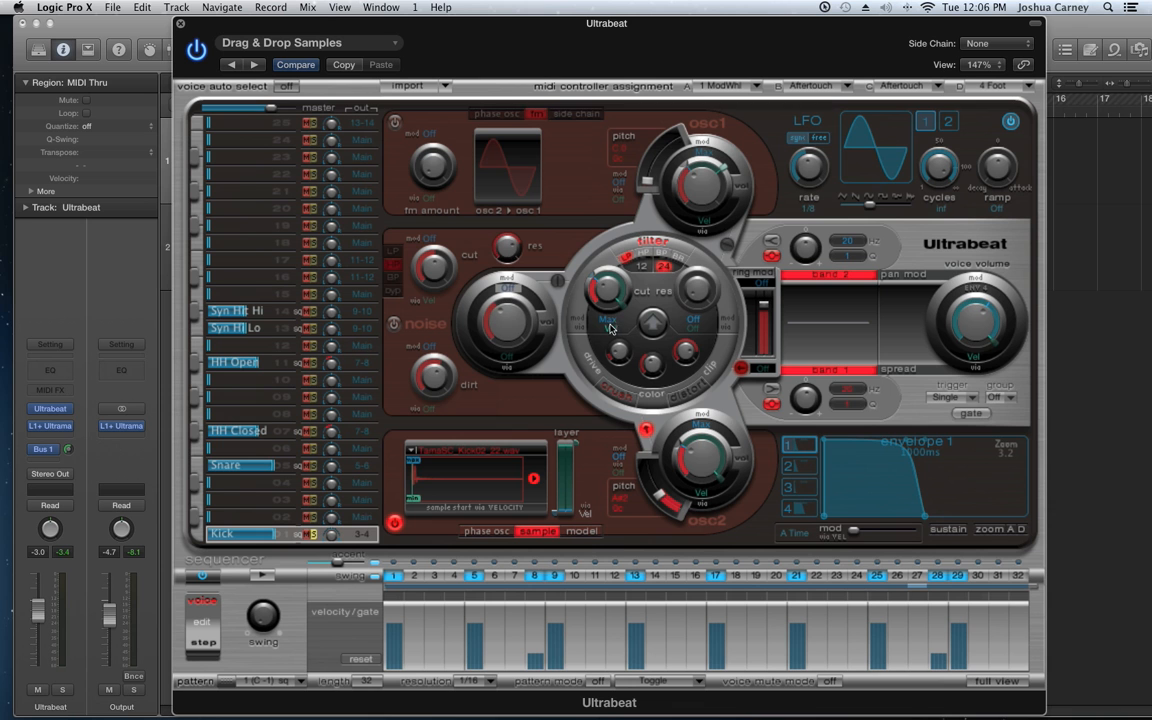
Step: Configure the Kick's low-pass filter with cutoff modulation Off, the cutoff fully raised and the 12 slope
left_click(606, 324)
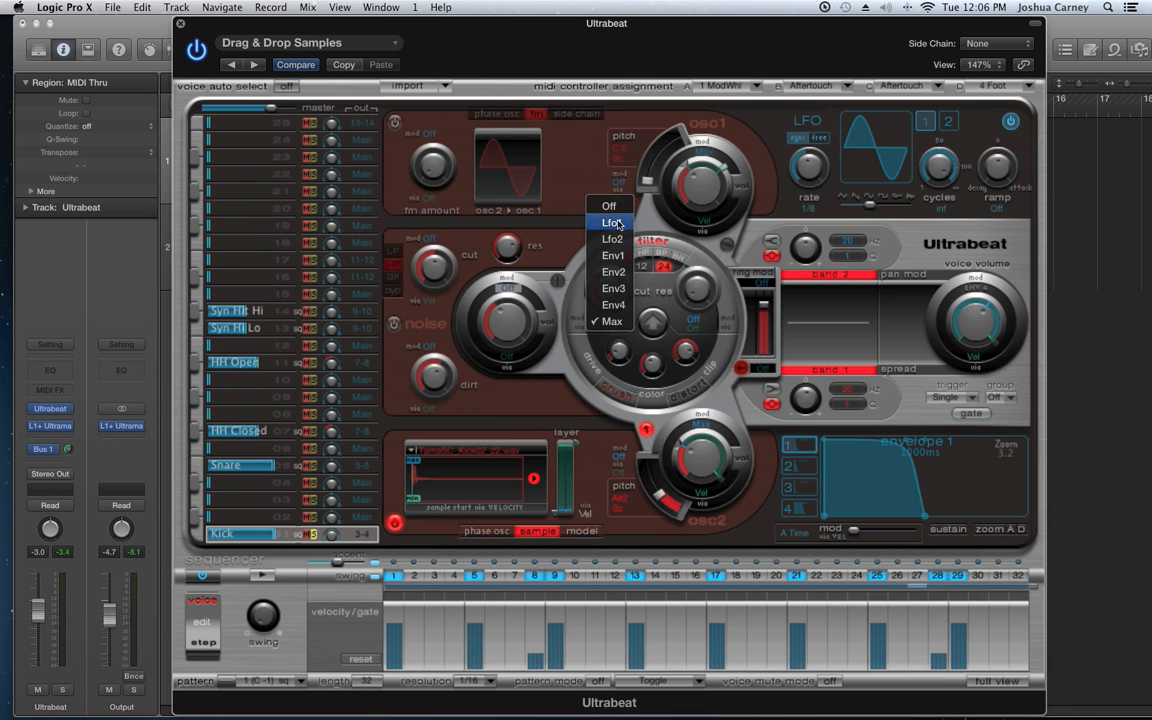
left_click(548, 185)
left_click_drag(617, 287, 614, 261)
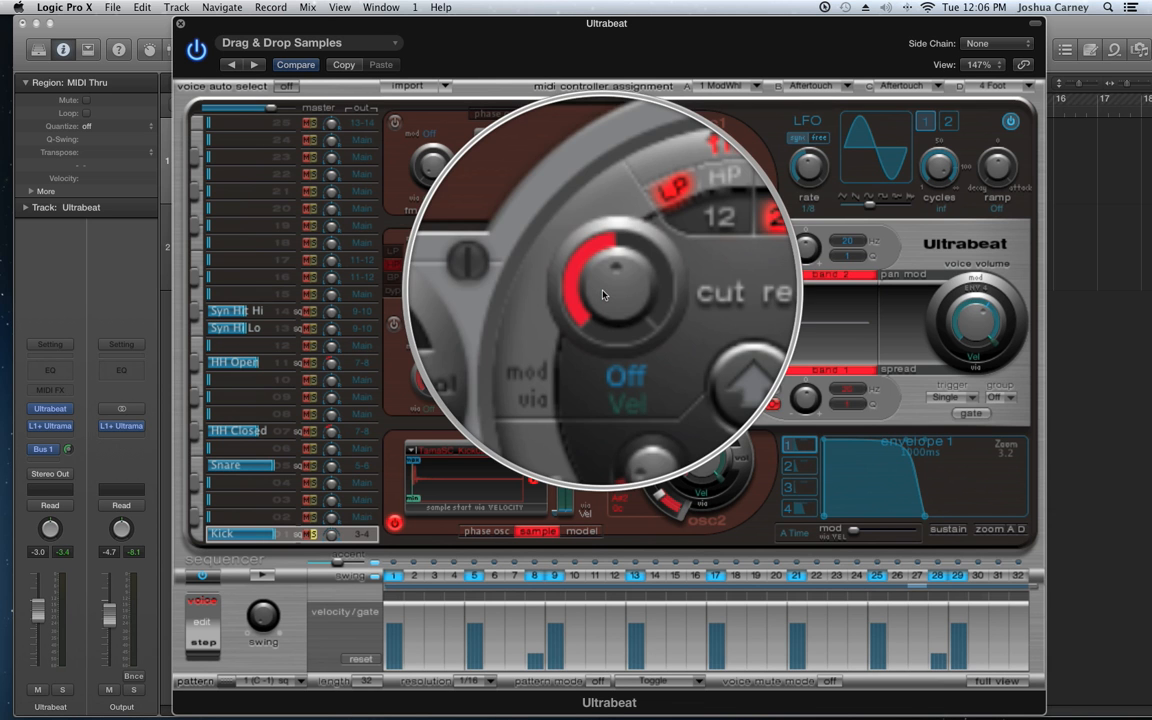
left_click_drag(609, 292, 604, 203)
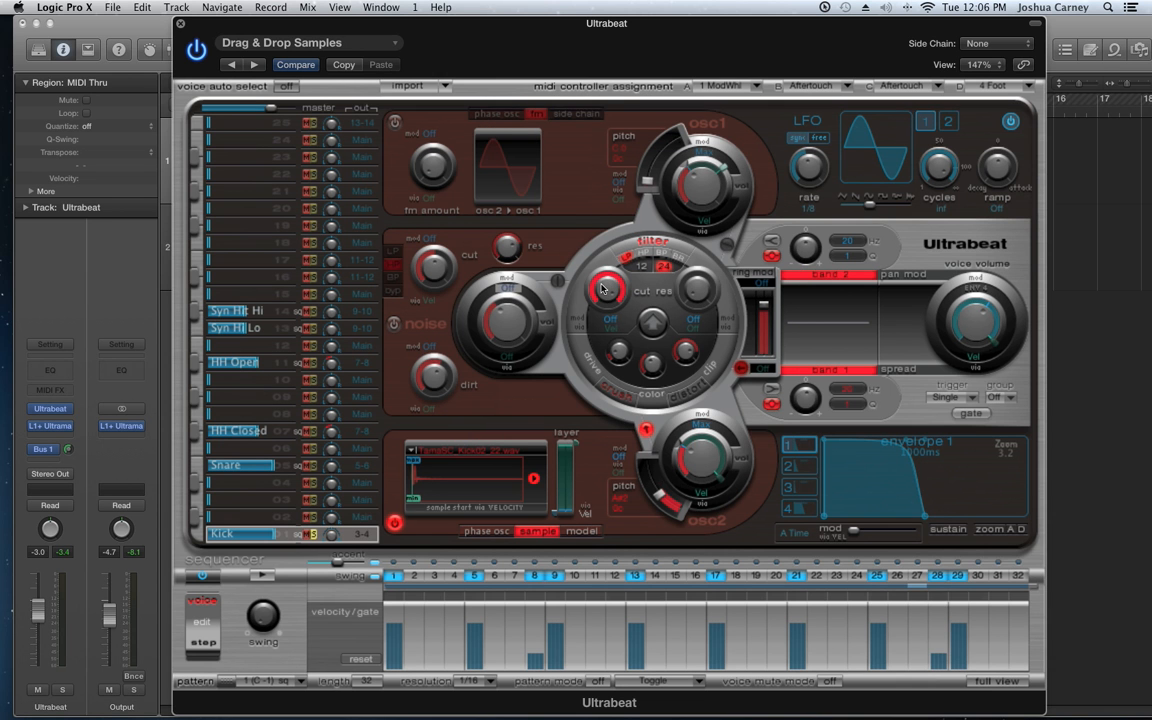
left_click(641, 267)
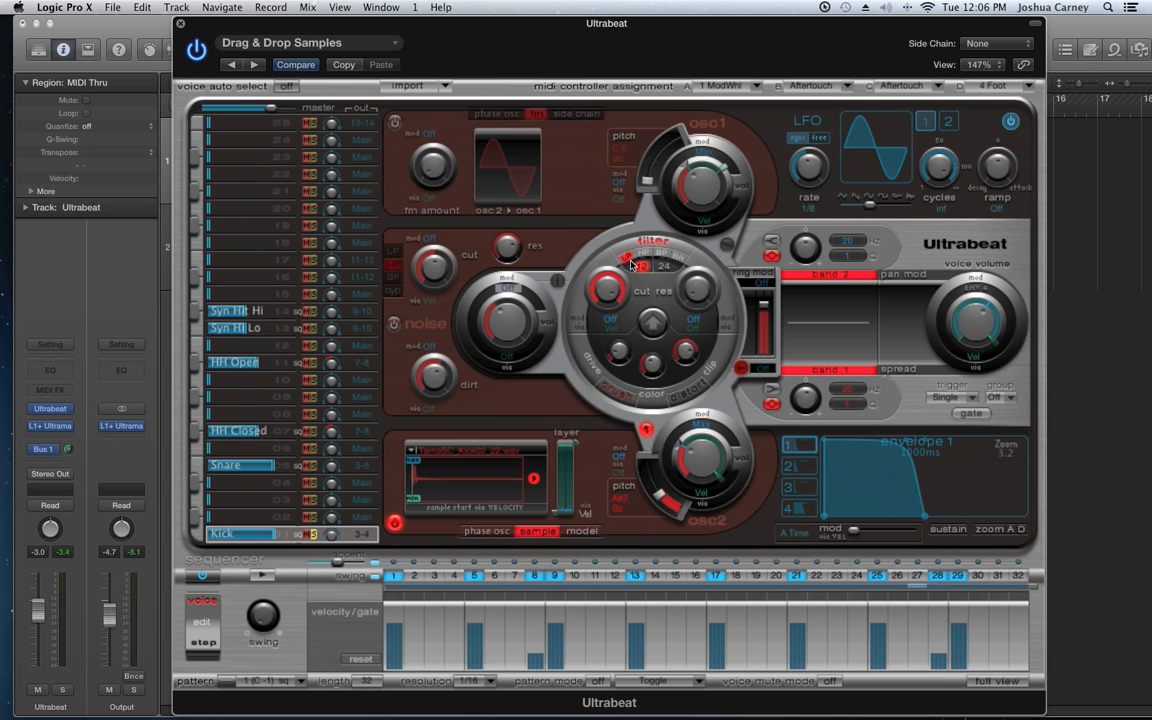
Step: Lower the Kick's low-pass filter cutoff to about 0.46 while auditioning the pattern
left_click_drag(610, 287, 633, 323)
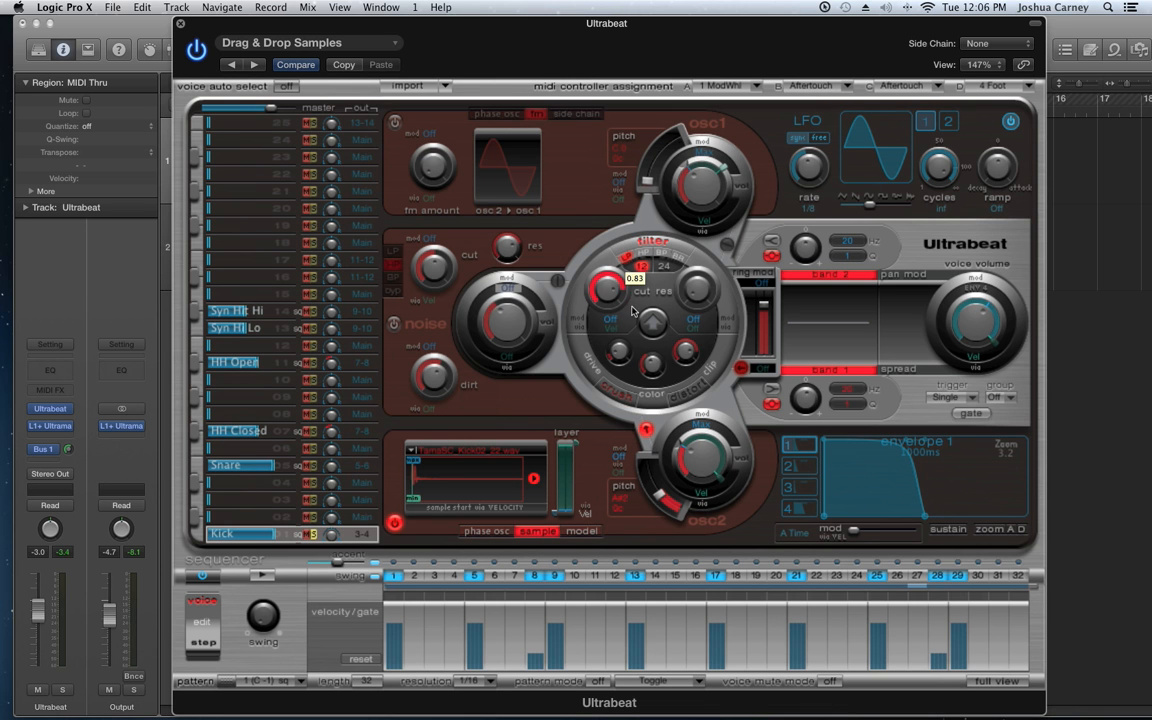
left_click(259, 576)
left_click_drag(609, 290, 624, 352)
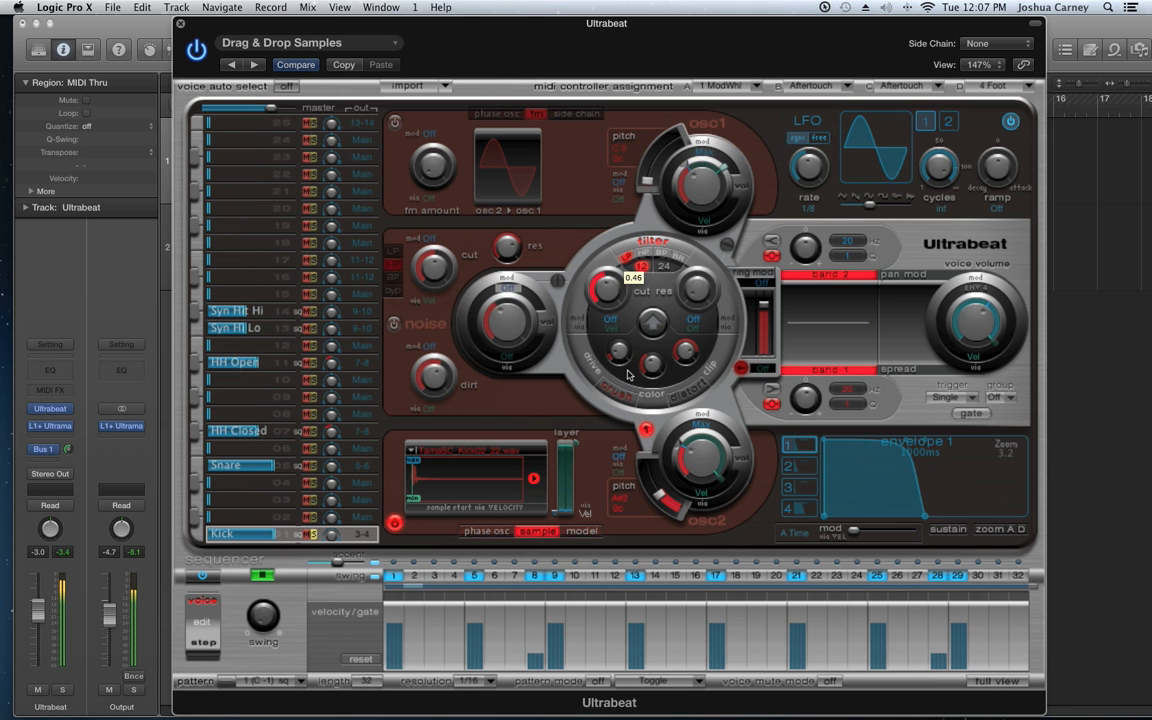
left_click(259, 576)
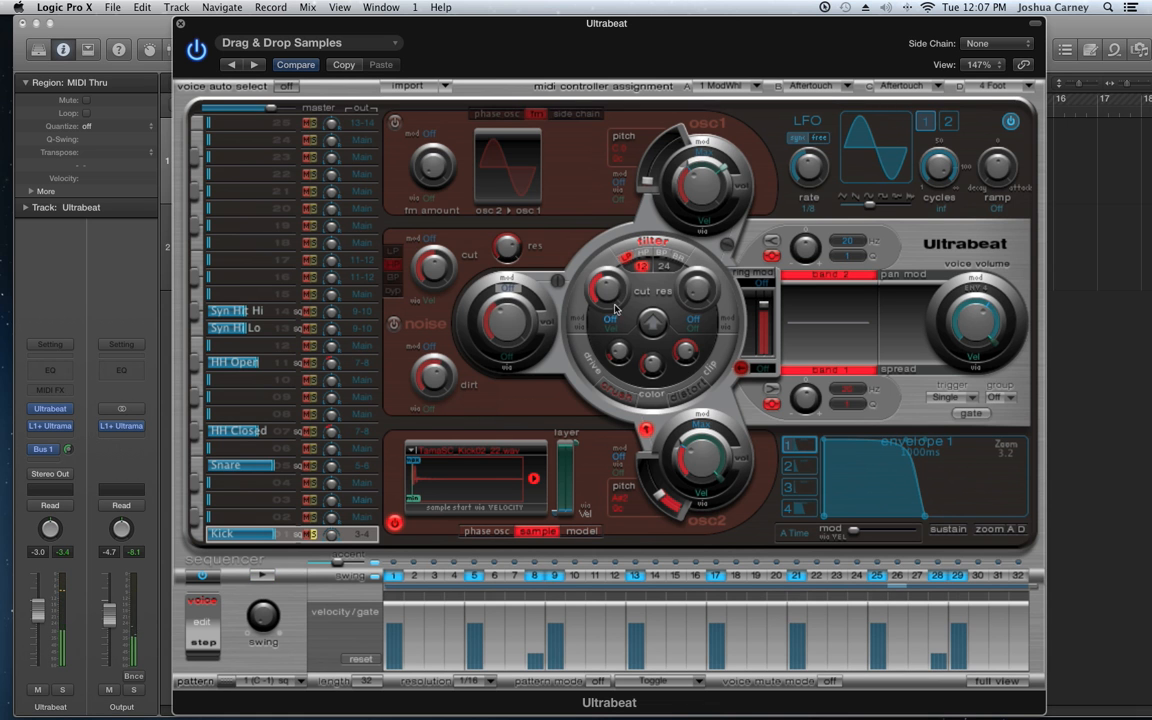
Step: Try the Kick's filter in high-pass mode, raising the cutoff from 0.00 while auditioning the pattern
left_click(644, 253)
left_click_drag(613, 297, 619, 393)
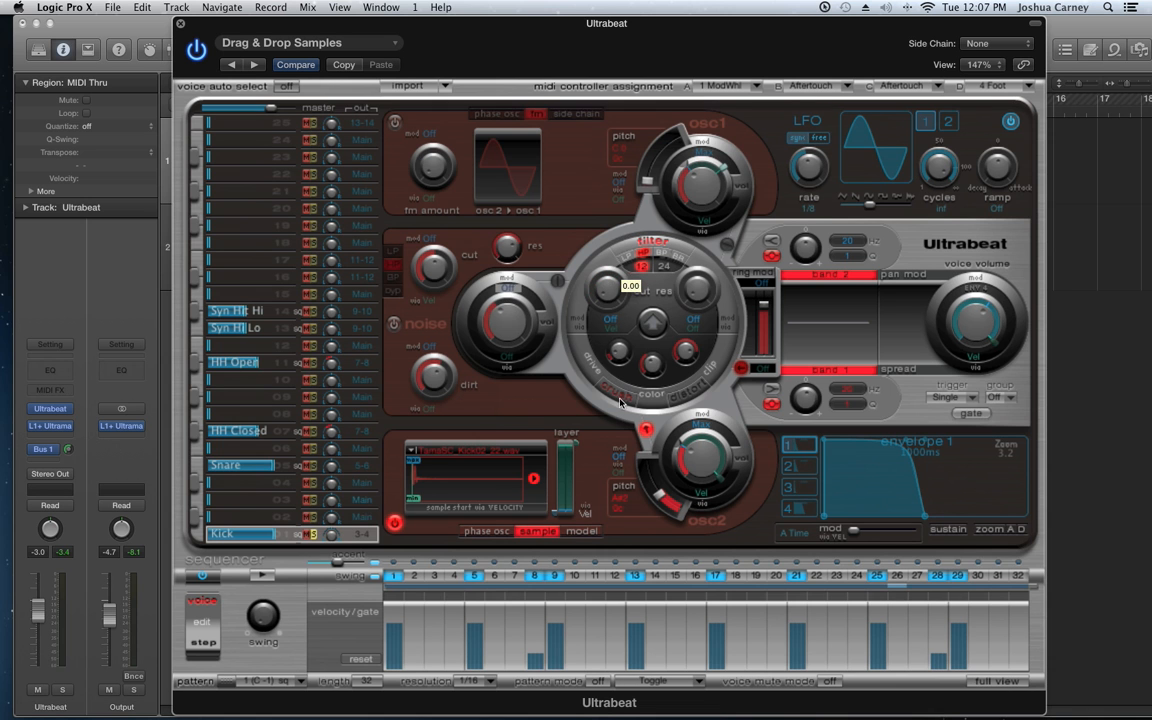
key("space")
left_click_drag(615, 289, 617, 183)
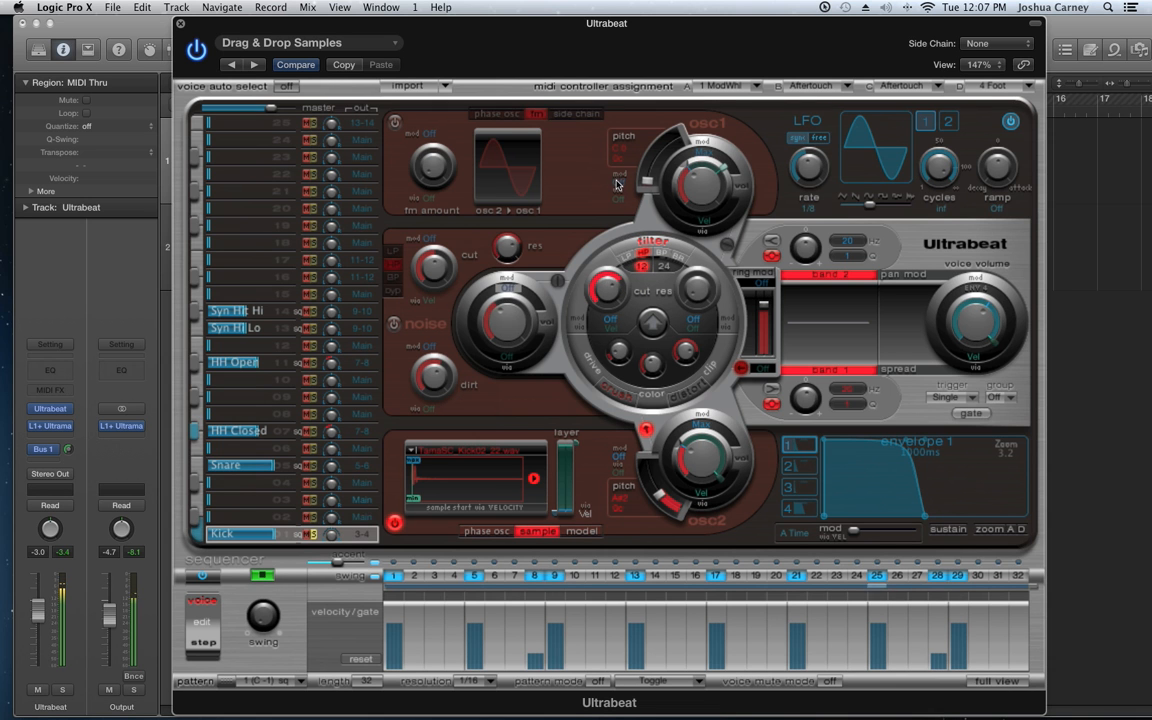
left_click(261, 577)
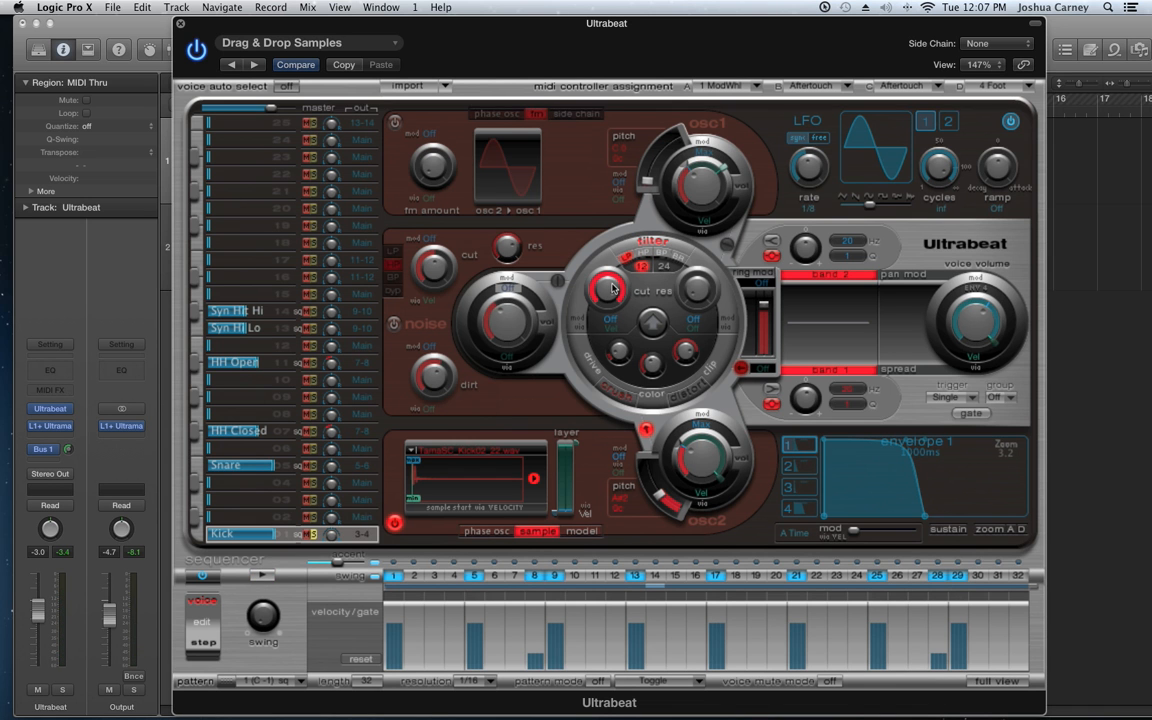
Step: Lower the Kick's low-pass cutoff to just above the middle and set its modulation source to Max
left_click_drag(613, 288, 617, 335)
key("ctrl+grave")
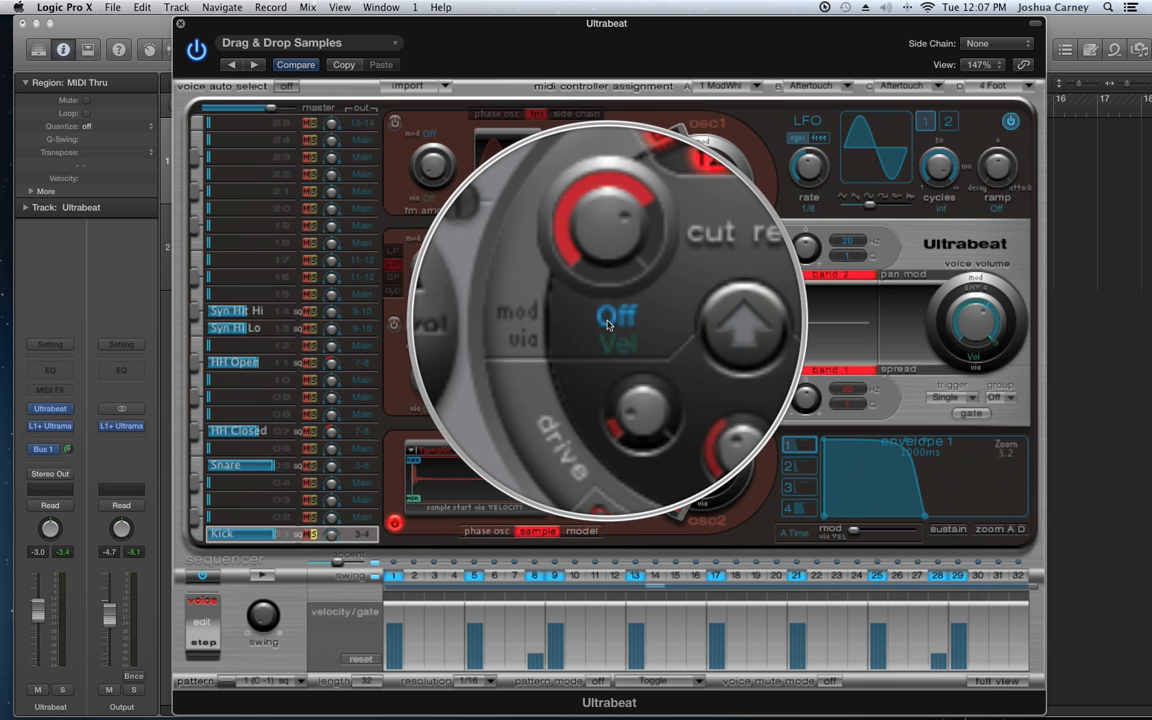
left_click(607, 322)
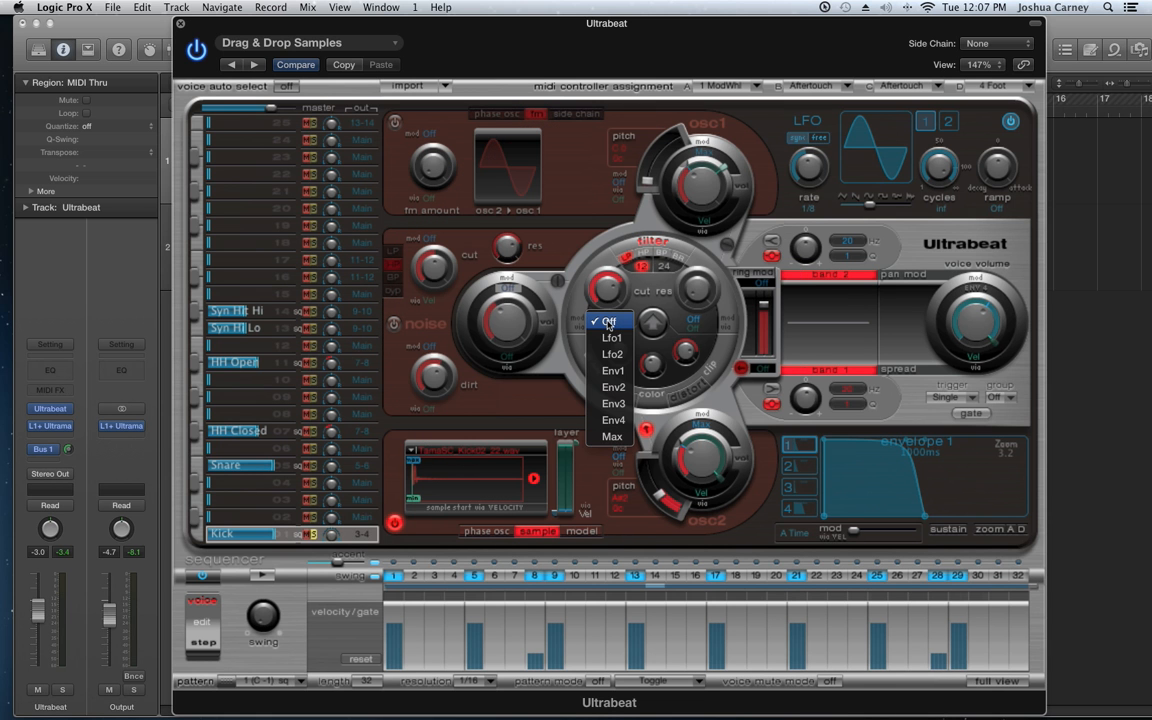
left_click(612, 436)
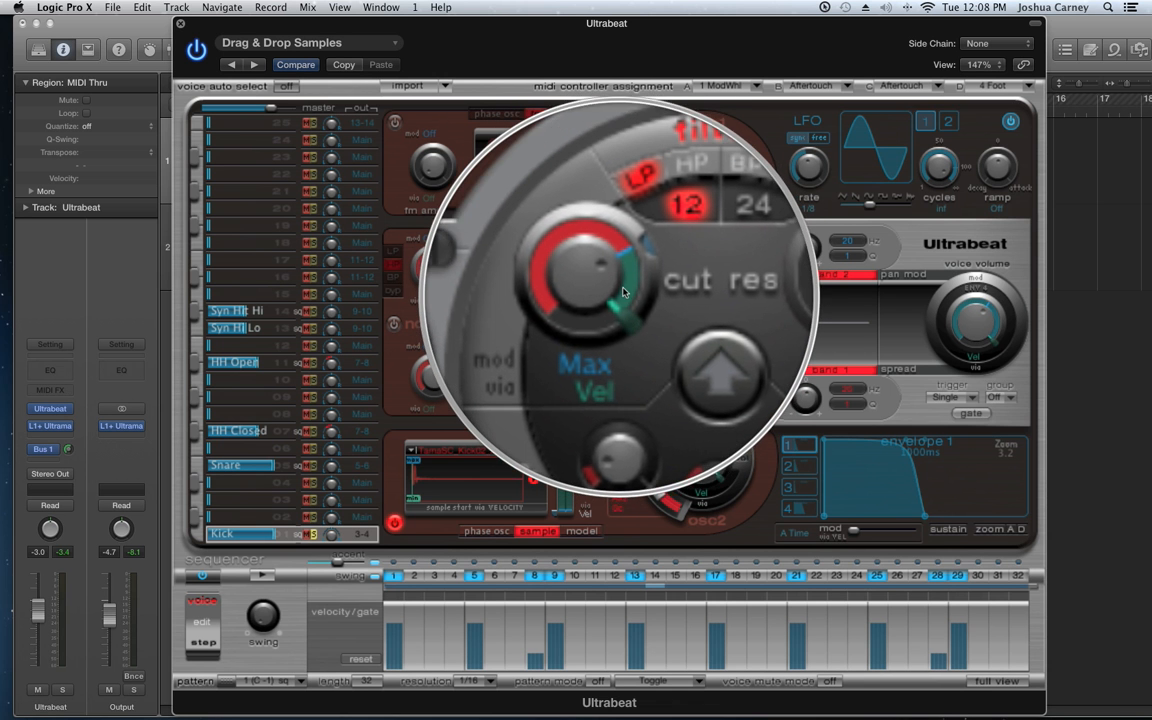
Step: Try the Kick's cutoff with a raised Max modulation amount and a lowered velocity amount, auditioning the pattern
left_click_drag(628, 283, 607, 302)
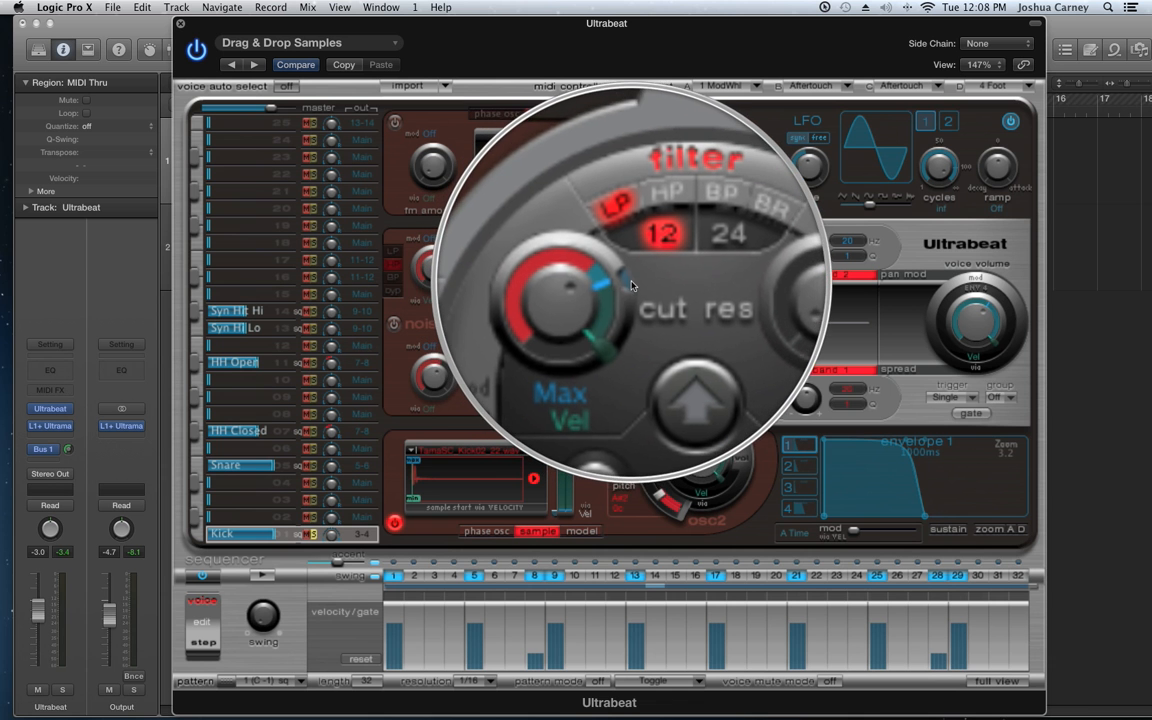
mouse_move(631, 287)
left_mouse_down()
mouse_move(567, 264)
mouse_move(560, 279)
mouse_move(620, 320)
mouse_move(632, 298)
mouse_move(585, 290)
mouse_move(580, 272)
mouse_move(605, 262)
mouse_move(621, 276)
left_mouse_up()
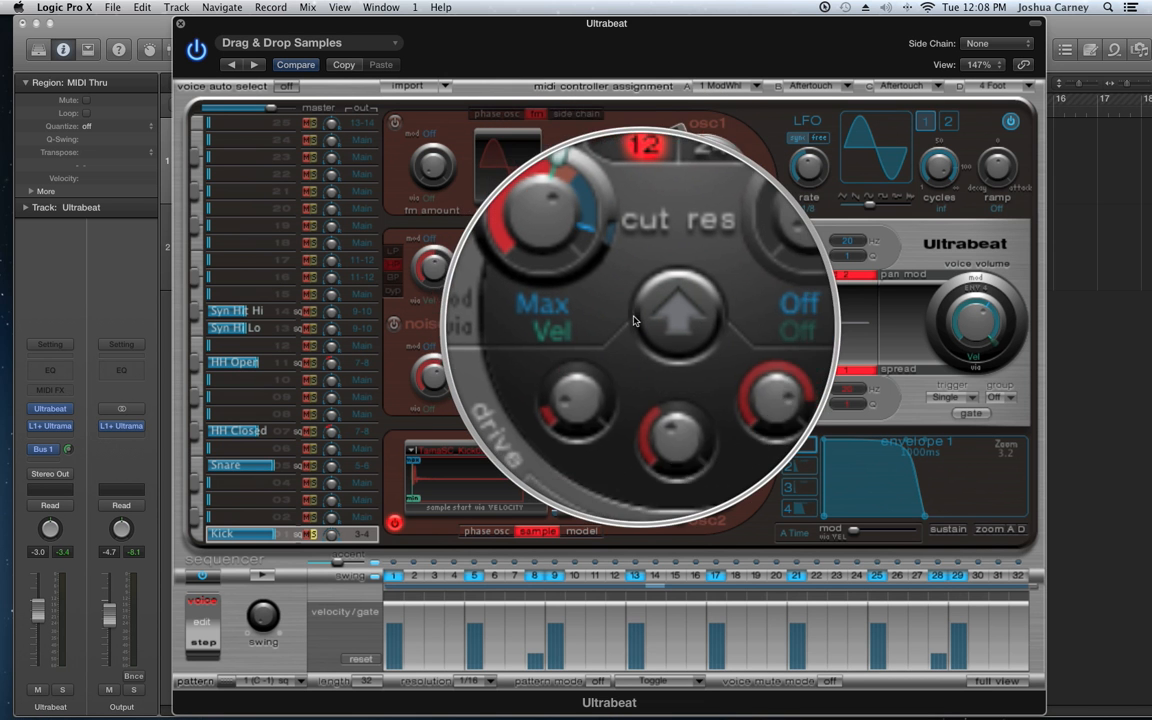
left_click_drag(625, 310, 600, 283)
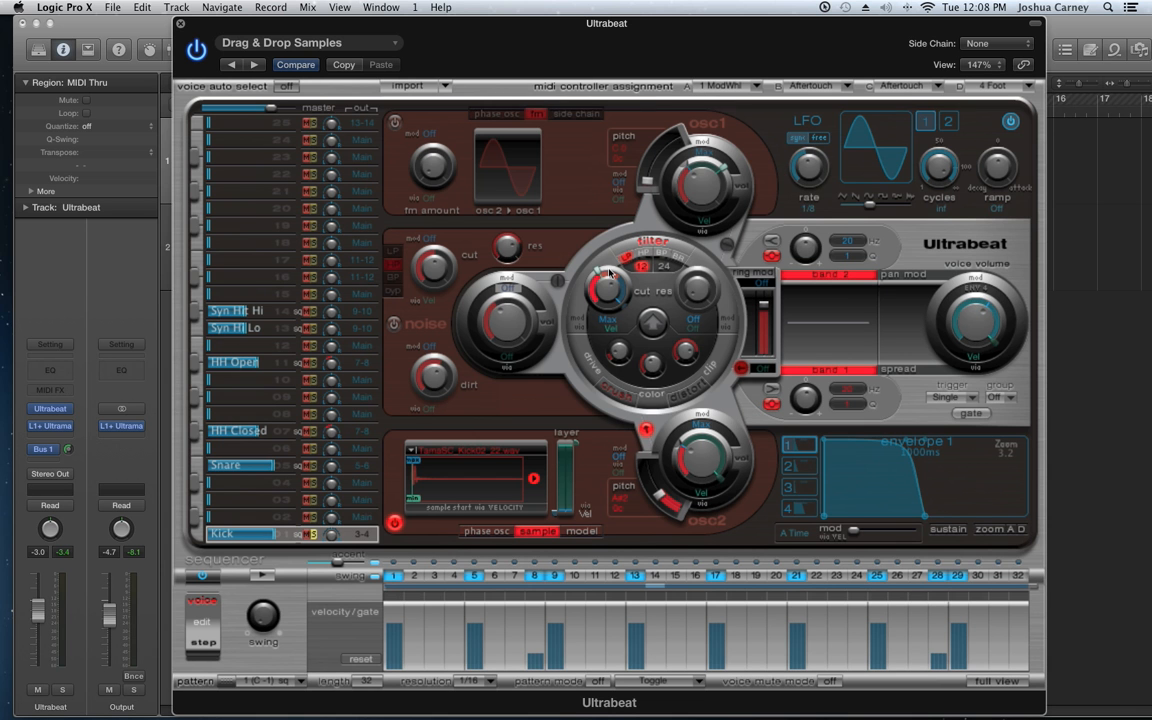
left_click(261, 577)
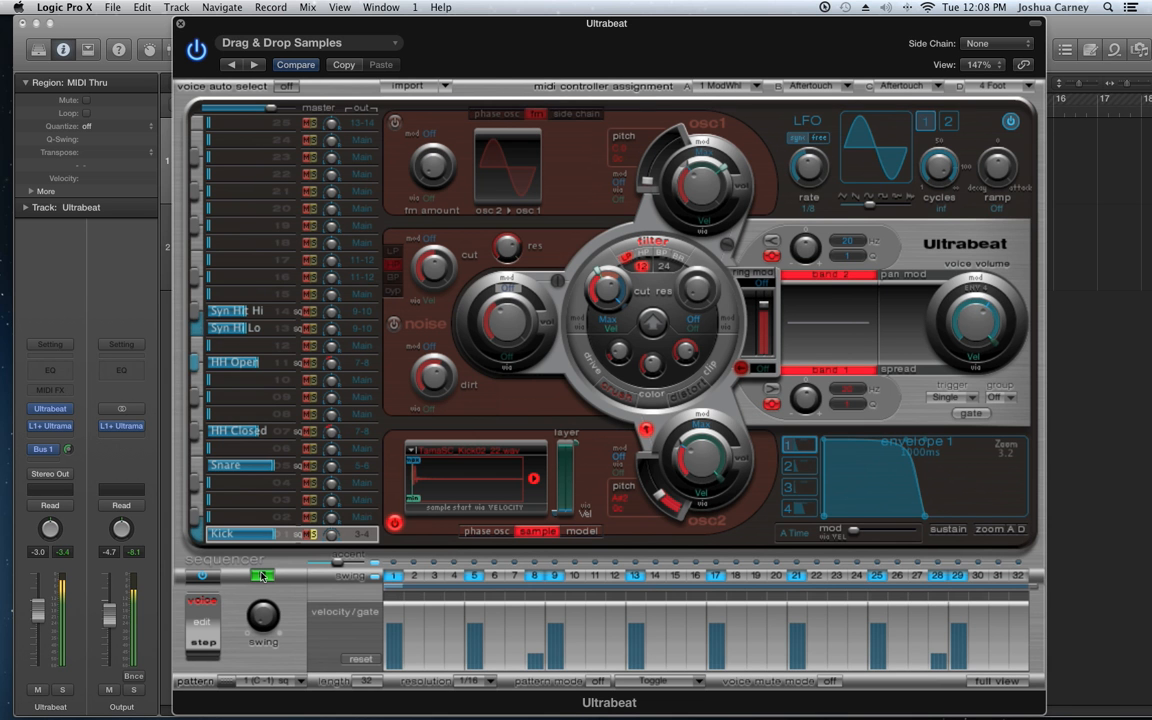
left_click(261, 577)
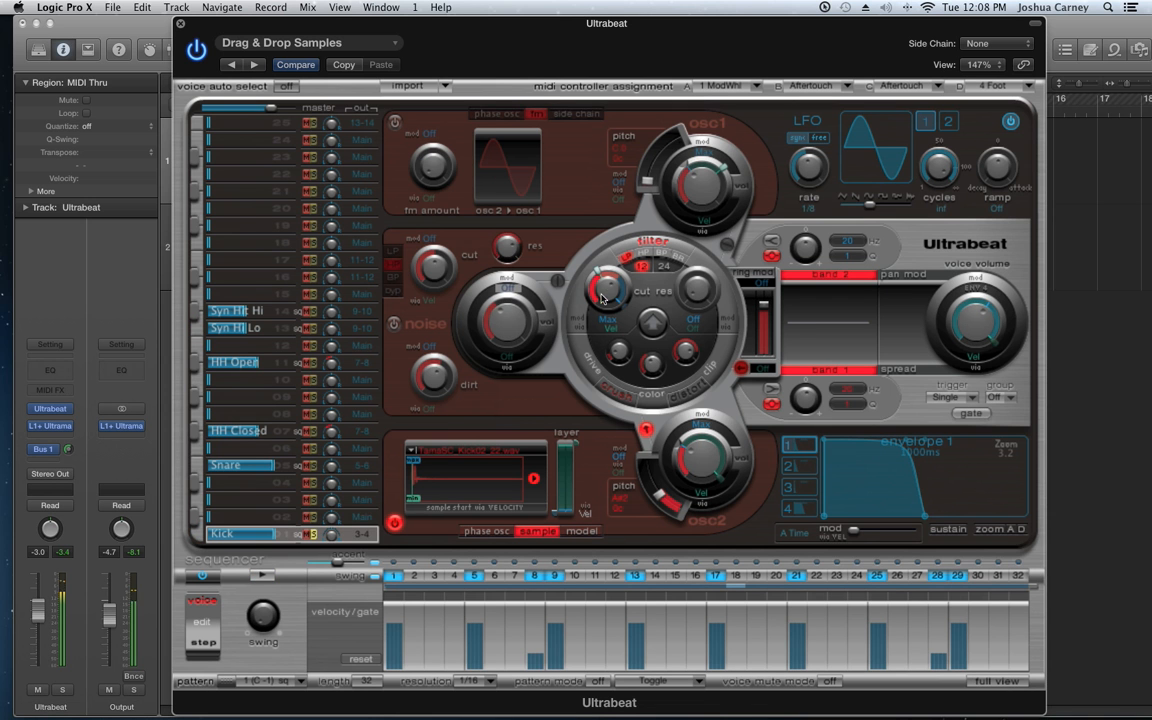
Step: Readjust the Kick's cutoff modulation so higher velocity opens the low-pass filter, and audition the pattern
left_click_drag(605, 291, 625, 308)
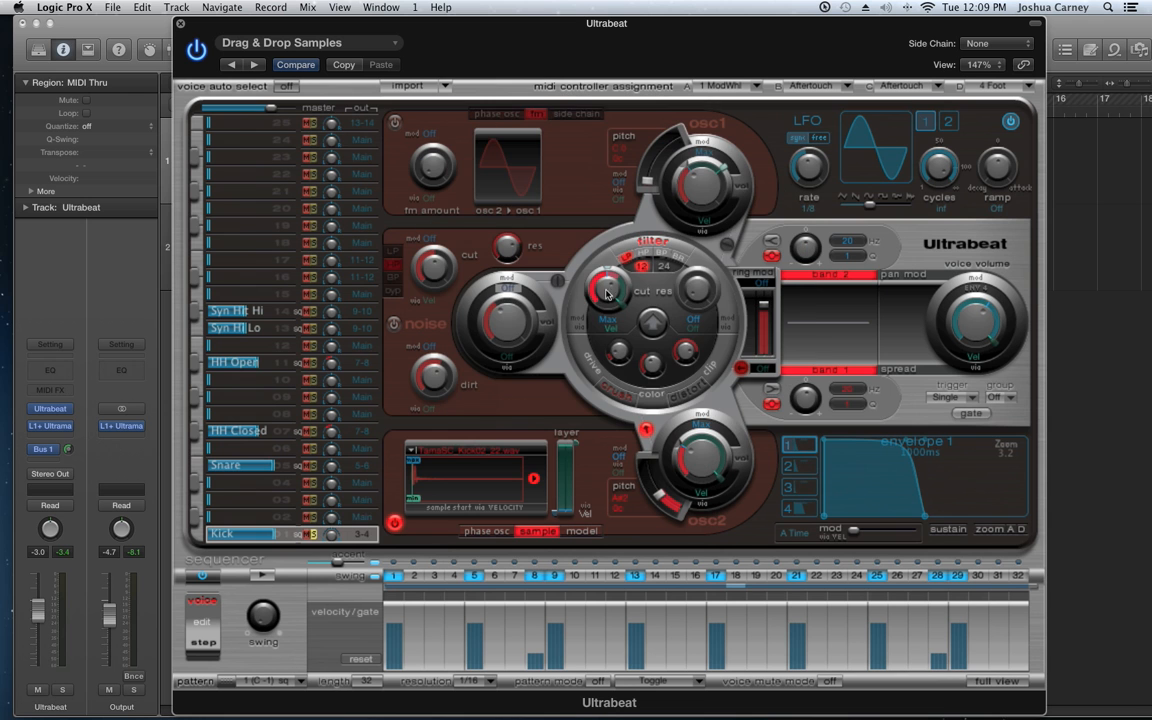
left_click(263, 578)
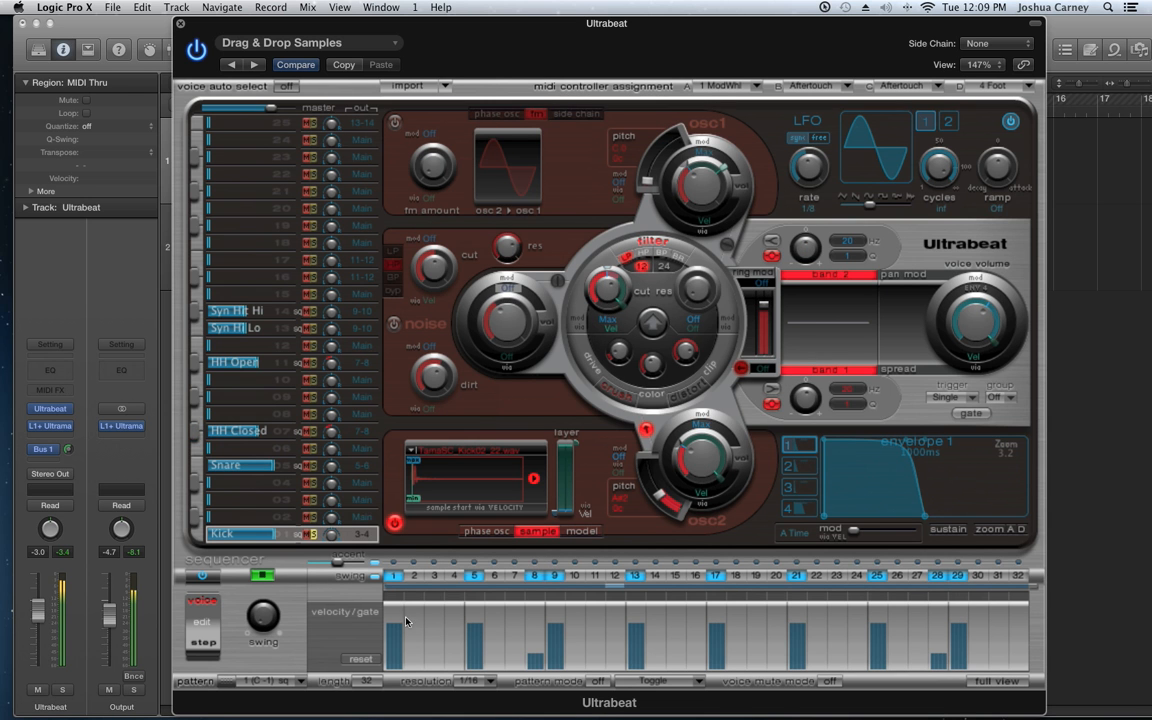
left_click(264, 577)
Step: Audition the Kick with lowered velocities at steps 5 and 17, and raise both back level with the main hits
left_click_drag(477, 632, 478, 643)
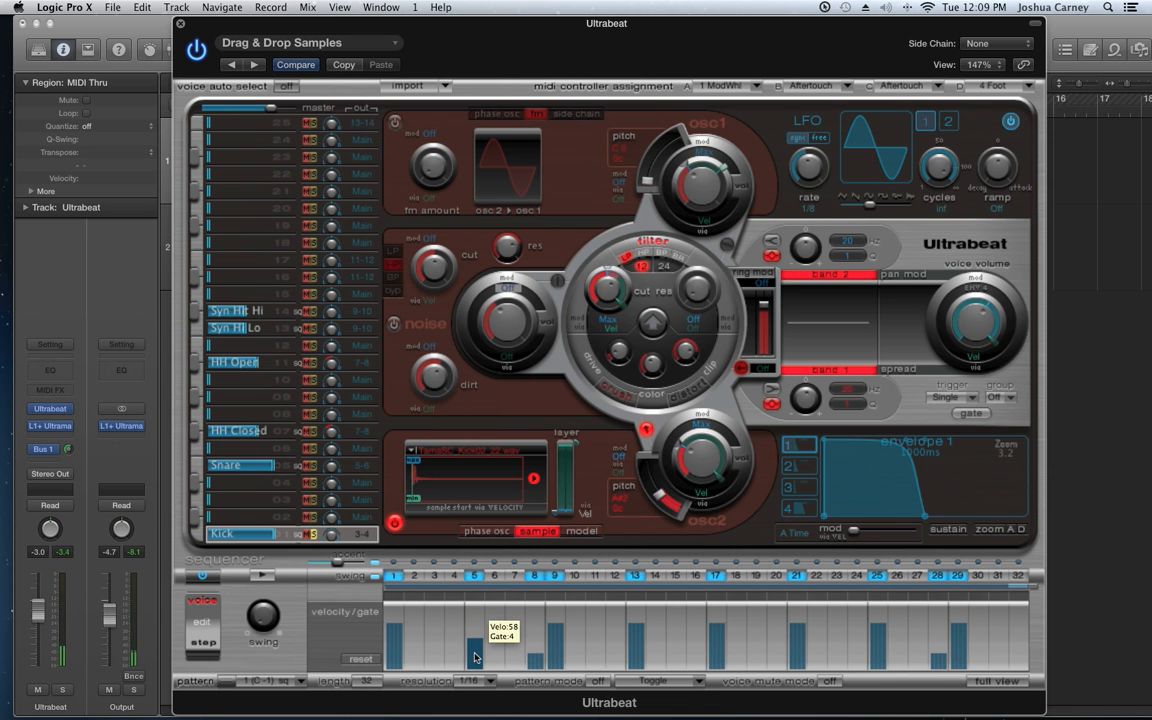
left_click_drag(709, 637, 712, 651)
left_click(260, 577)
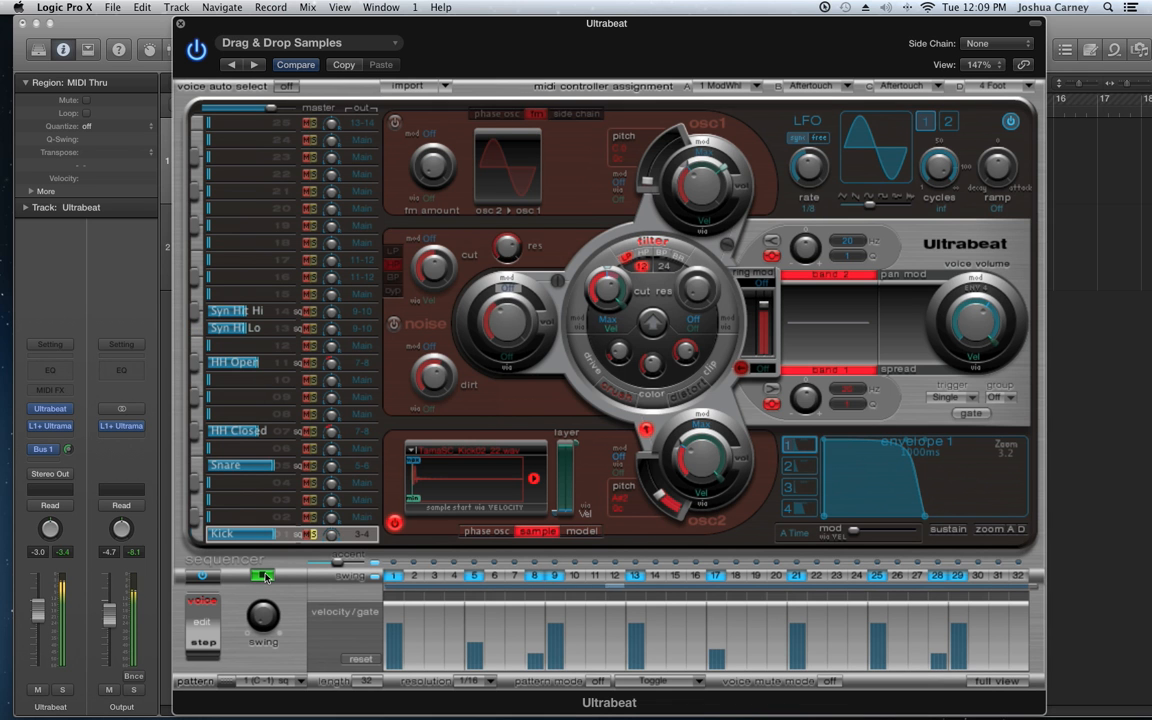
left_click(262, 577)
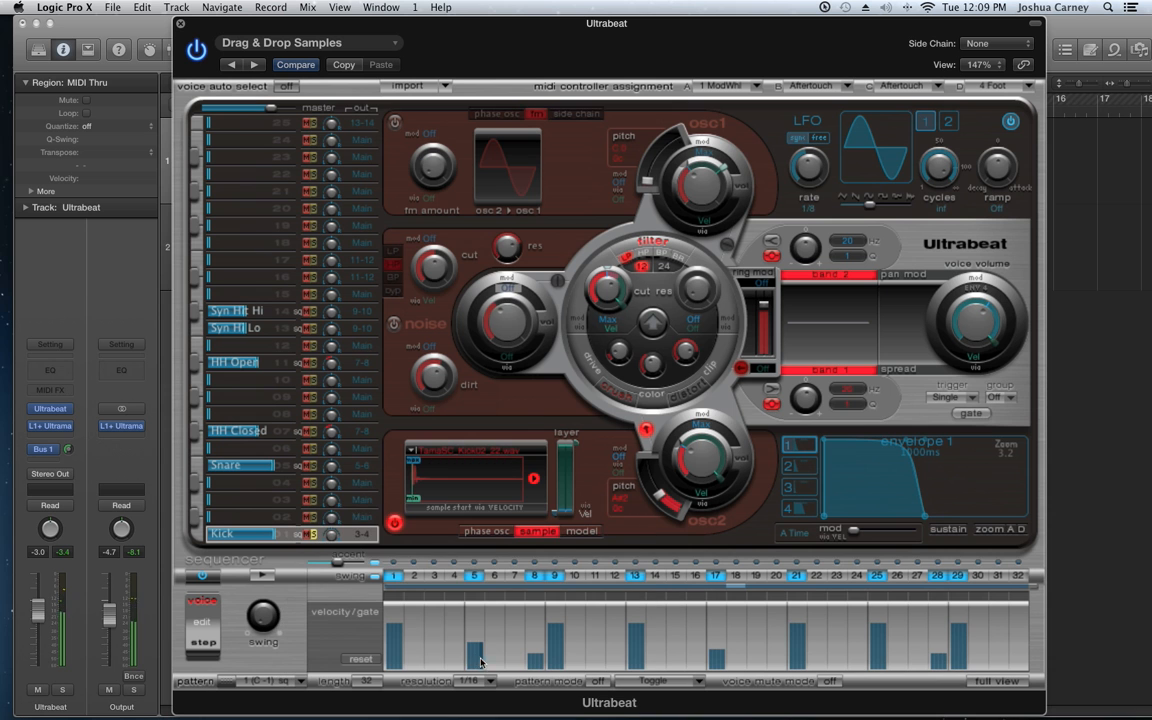
left_click_drag(475, 660, 475, 622)
left_click_drag(716, 655, 716, 622)
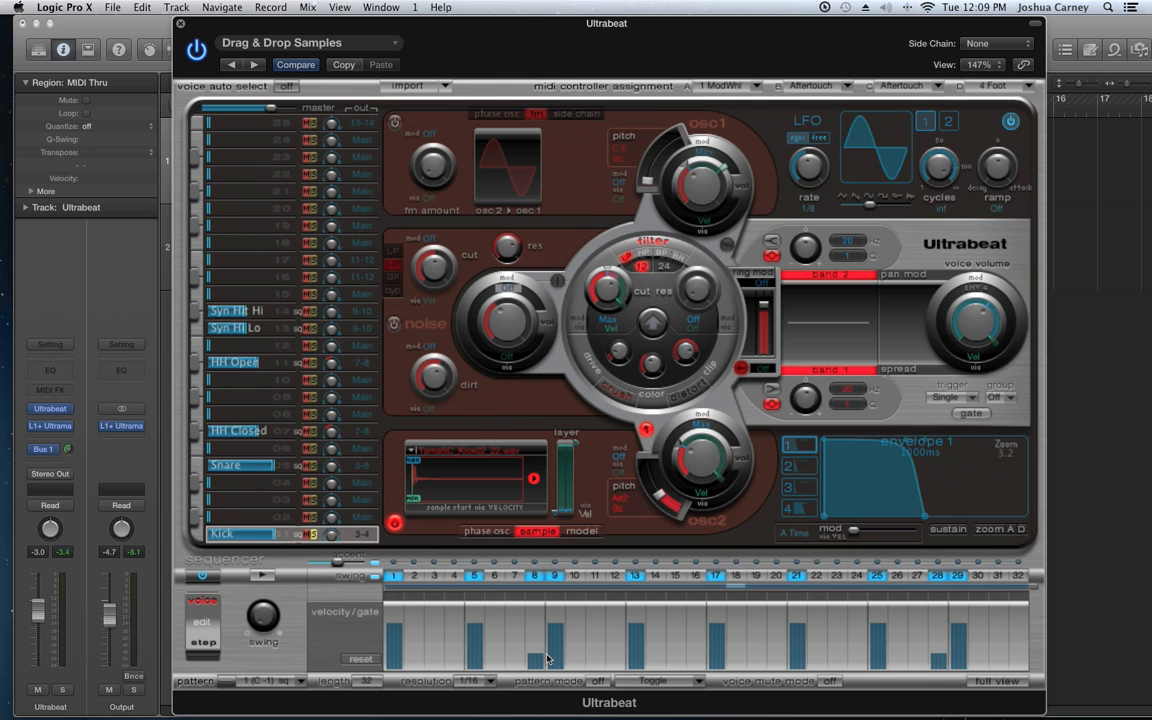
Step: Audition the Kick's filter with the resonance raised to about 0.86, and return the resonance to minimum
left_click_drag(697, 300, 703, 205)
left_click(263, 578)
mouse_move(700, 255)
left_click_drag(700, 255, 702, 267)
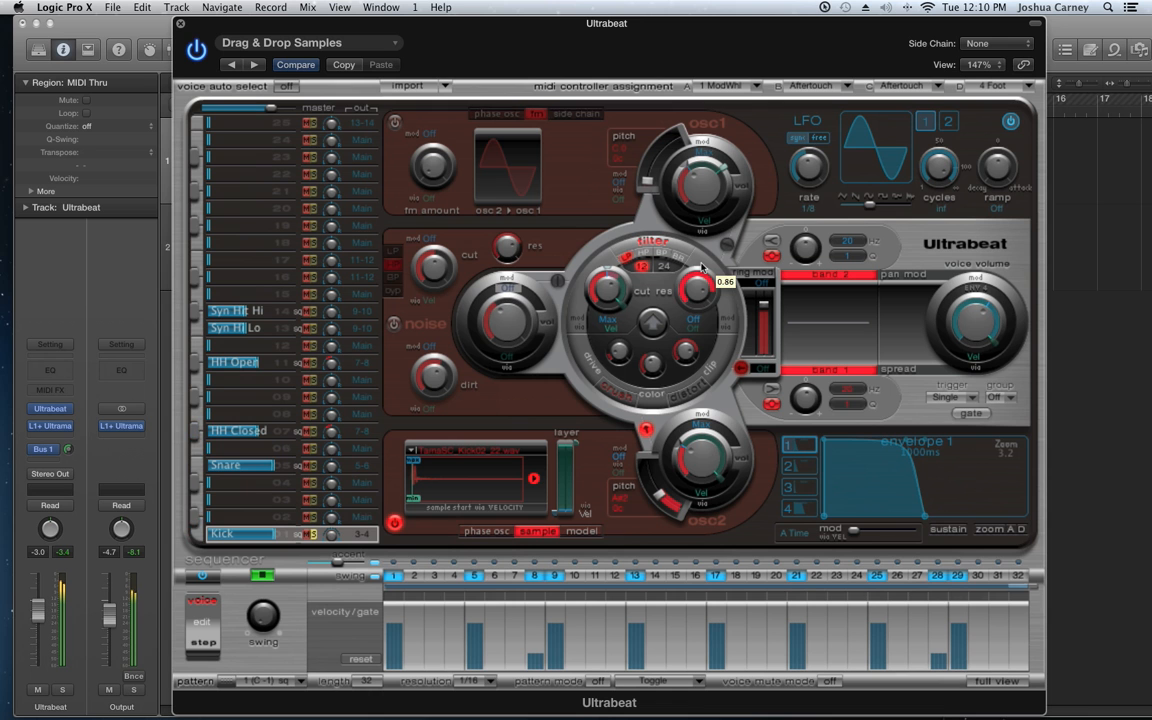
left_click(263, 577)
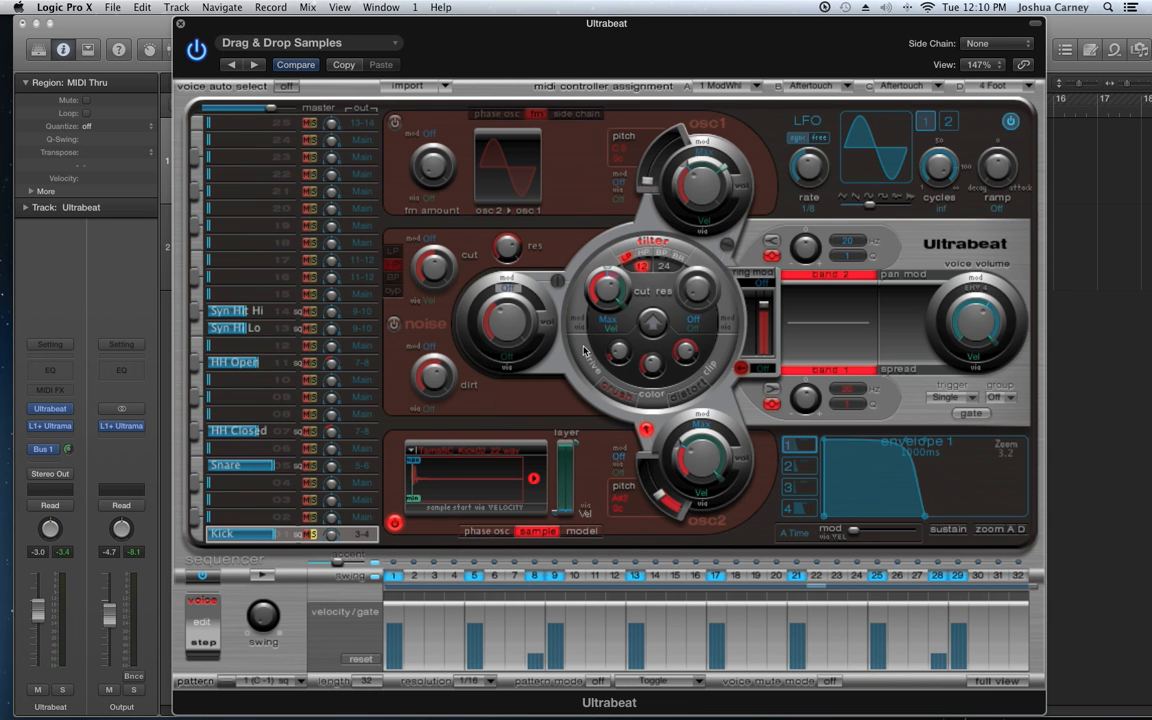
Step: Compare the Kick's distort and crush effect modes, ending on crush
left_click(680, 398)
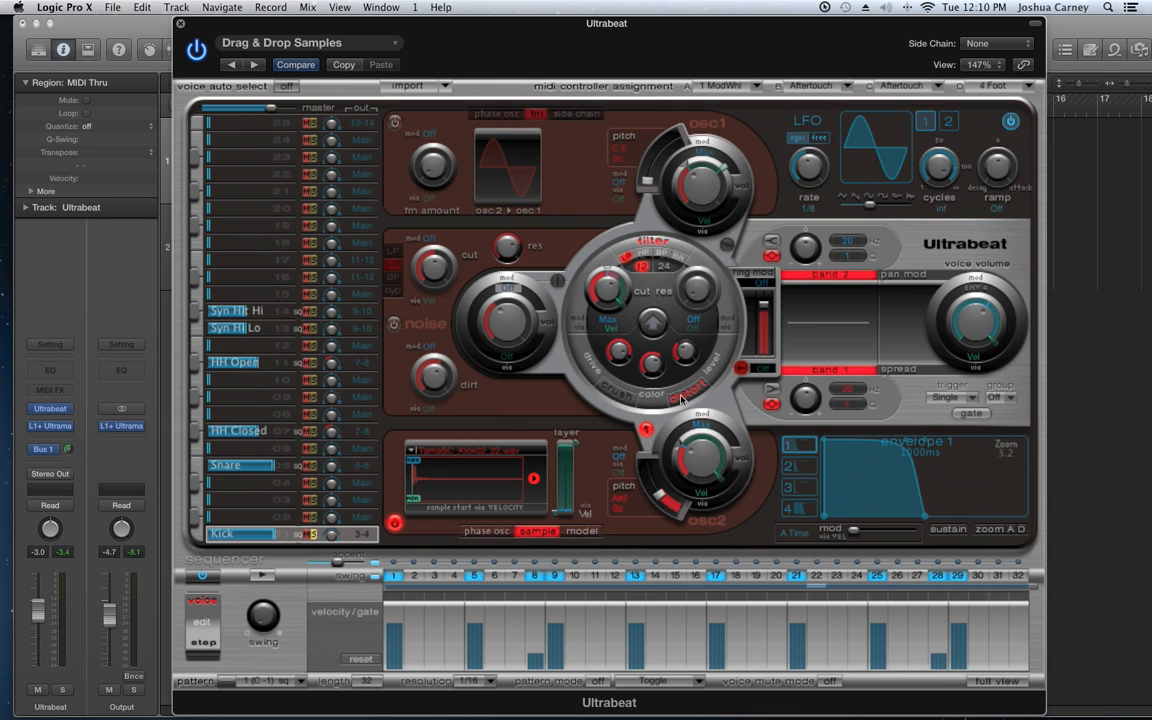
left_click(620, 401)
left_click(690, 398)
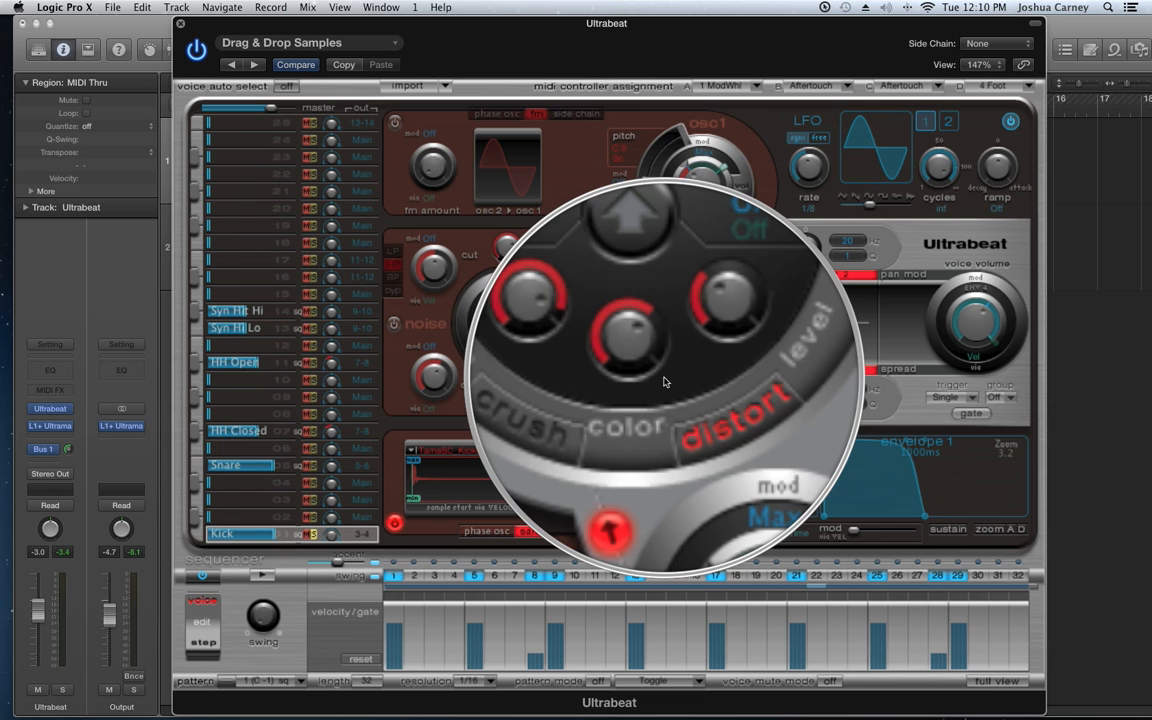
left_click(614, 392)
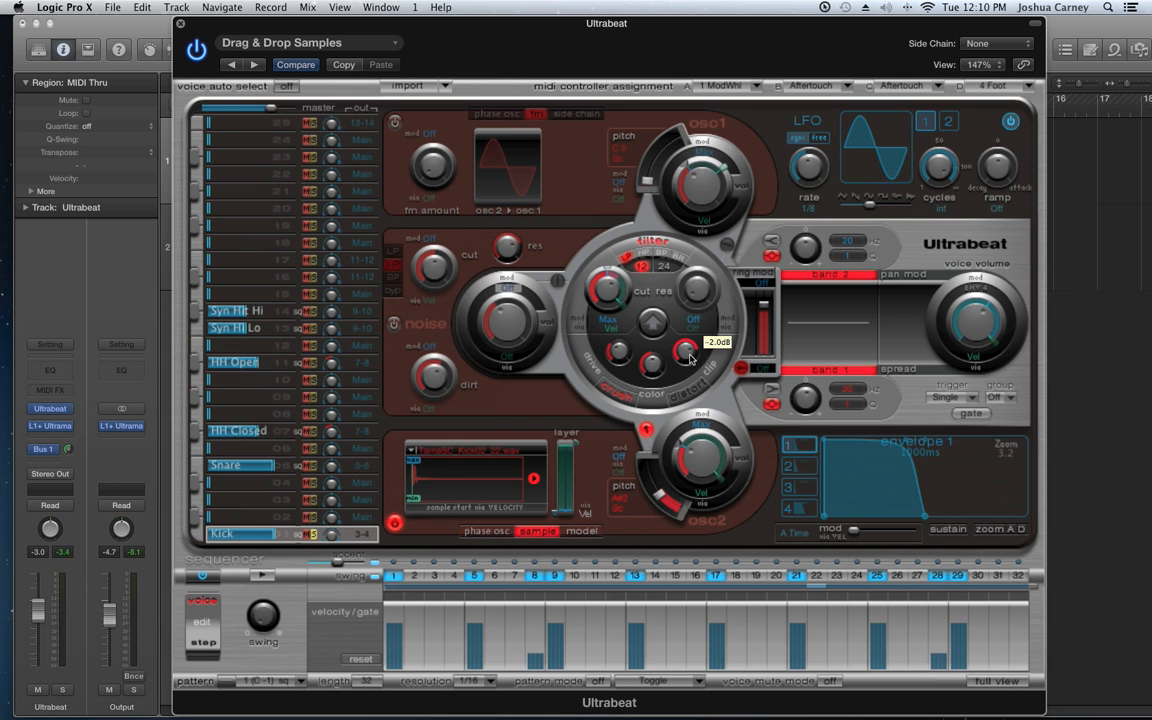
Step: Set the Kick's crush color to about 24x while auditioning the pattern
left_click(263, 576)
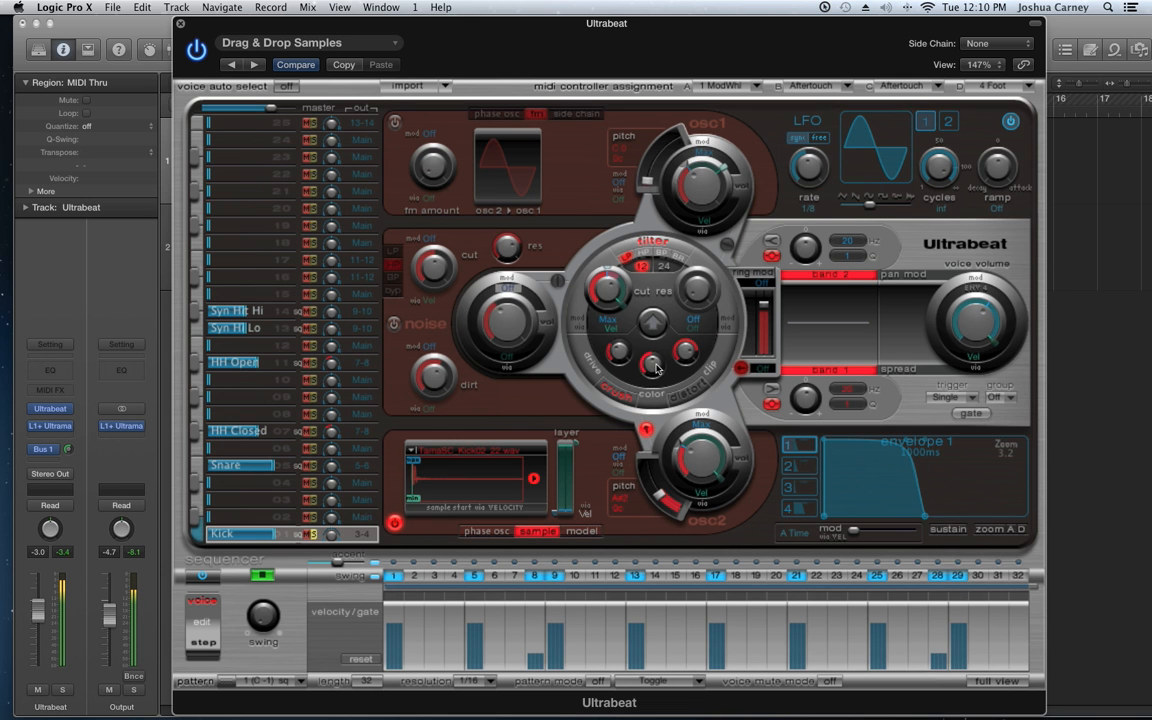
left_click_drag(657, 393, 670, 352)
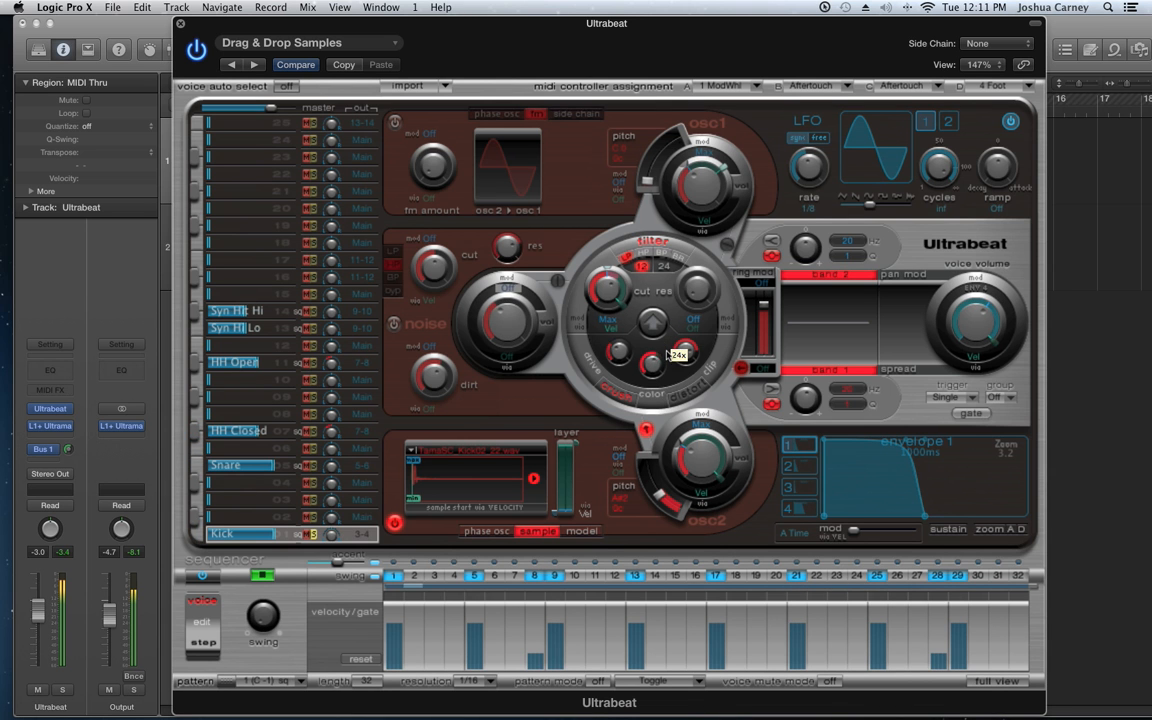
left_click(264, 575)
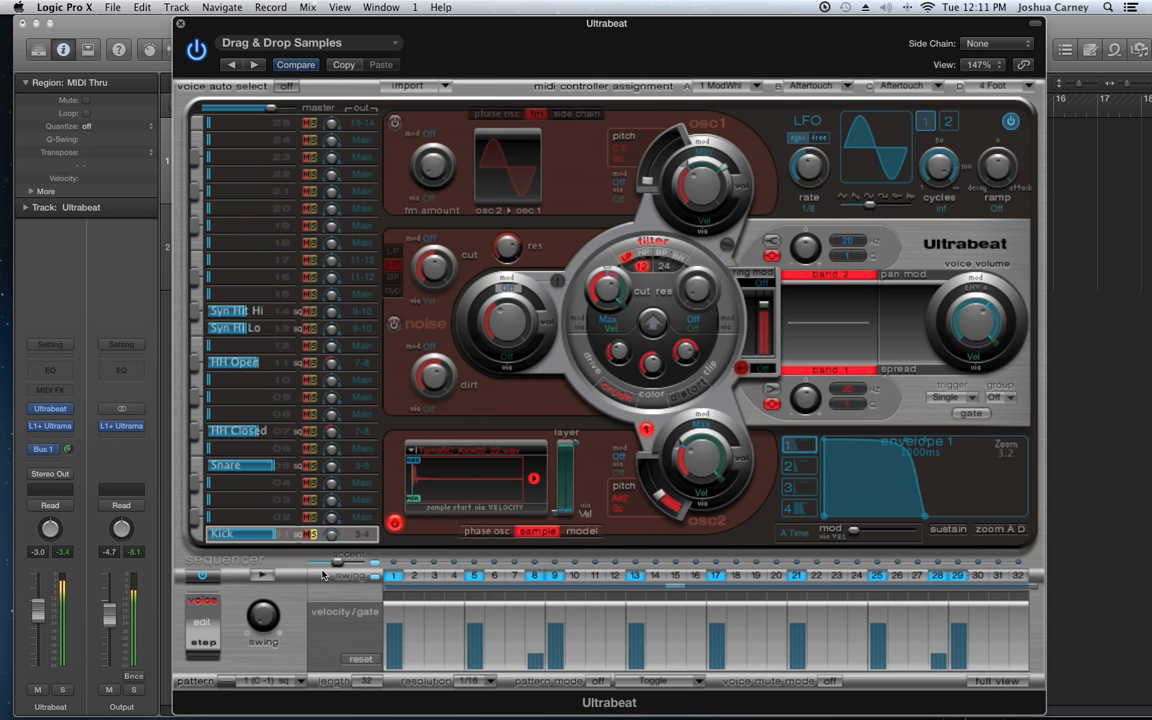
Step: Switch the Kick's effect to distort and audition the pattern while adjusting the drive and level
left_click(686, 393)
left_click_drag(623, 363, 623, 362)
left_click(687, 348)
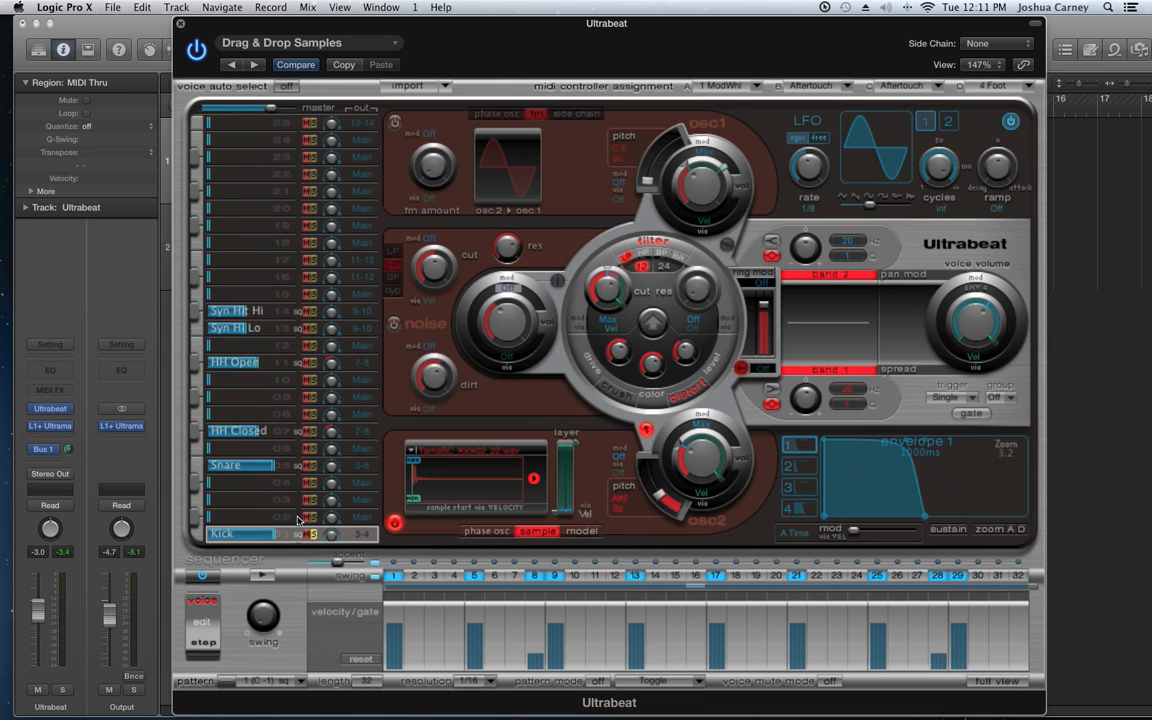
left_click(258, 576)
mouse_move(695, 295)
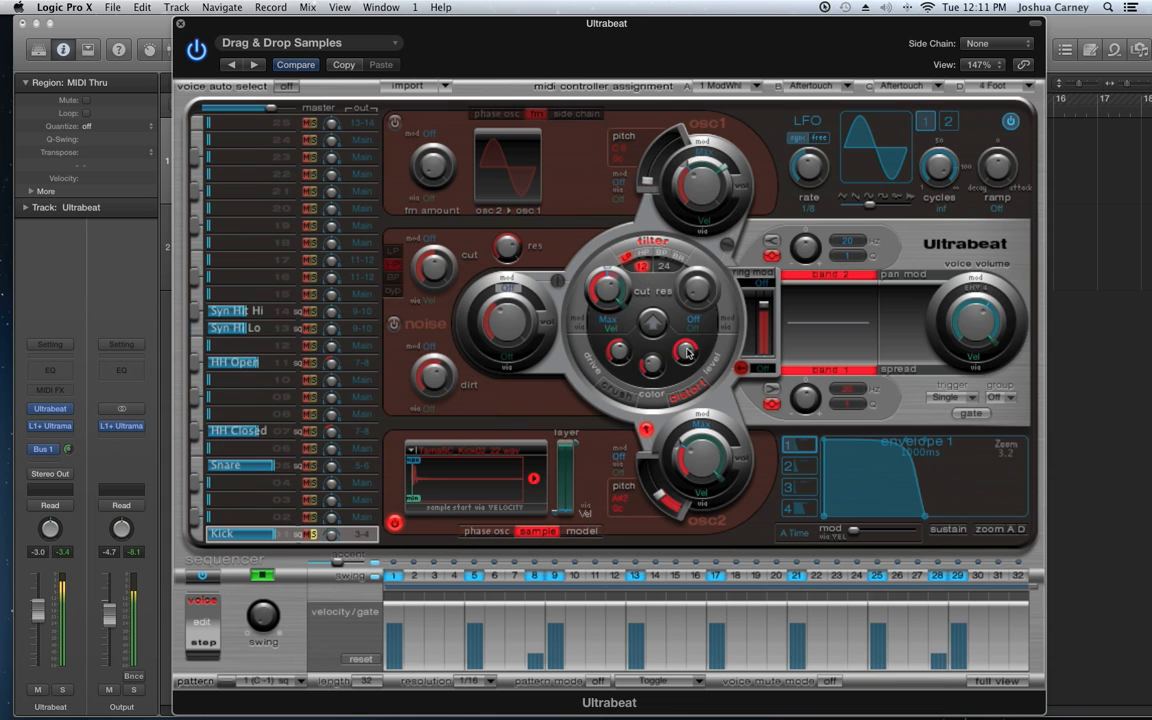
left_click(263, 575)
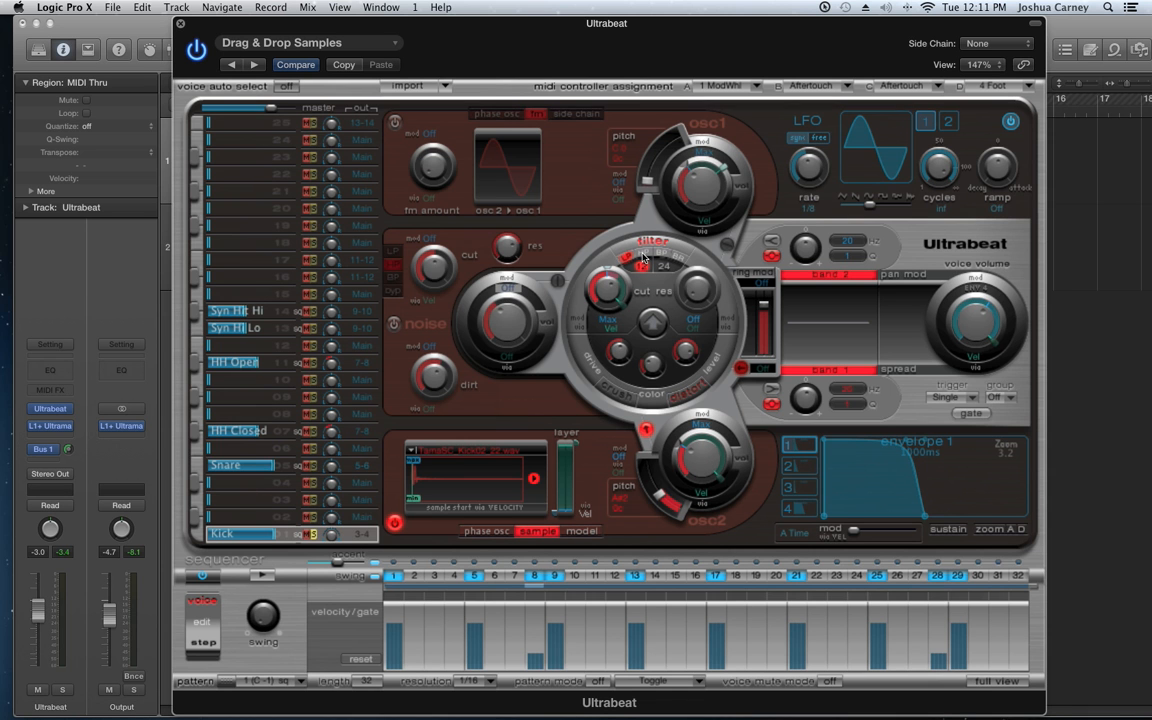
Step: Audition crush and distort with the filter and effect order reversed, ending on distort with the original order
left_click(615, 395)
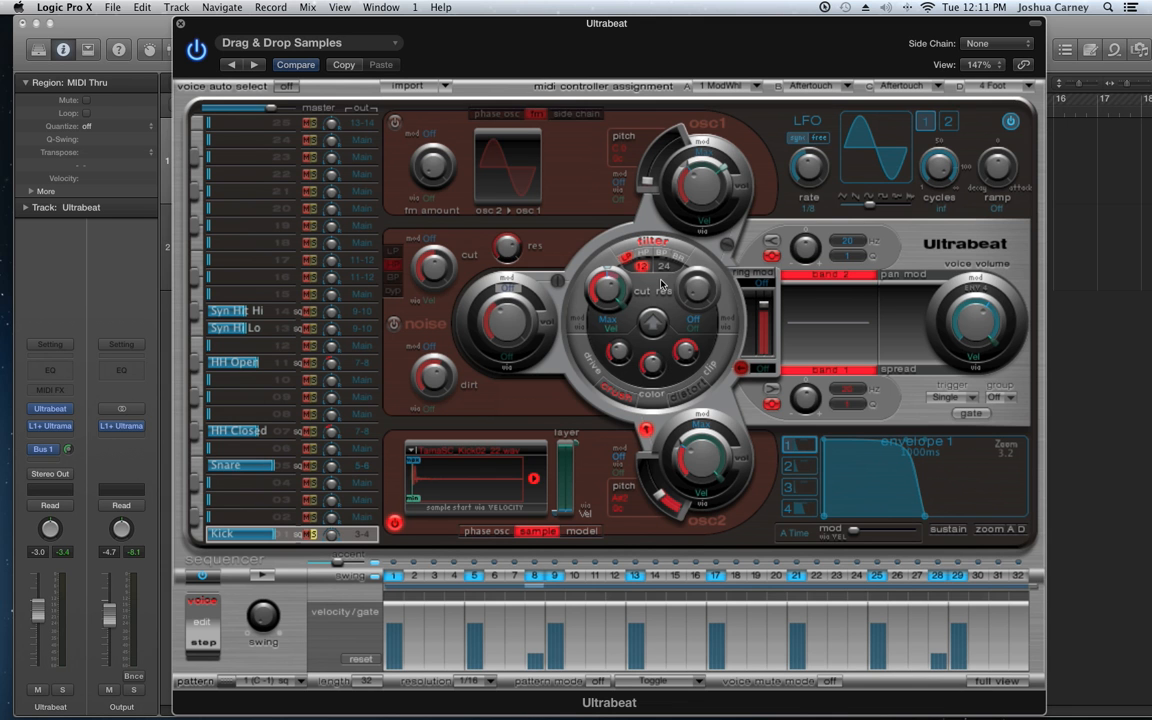
left_click(652, 319)
left_click(261, 577)
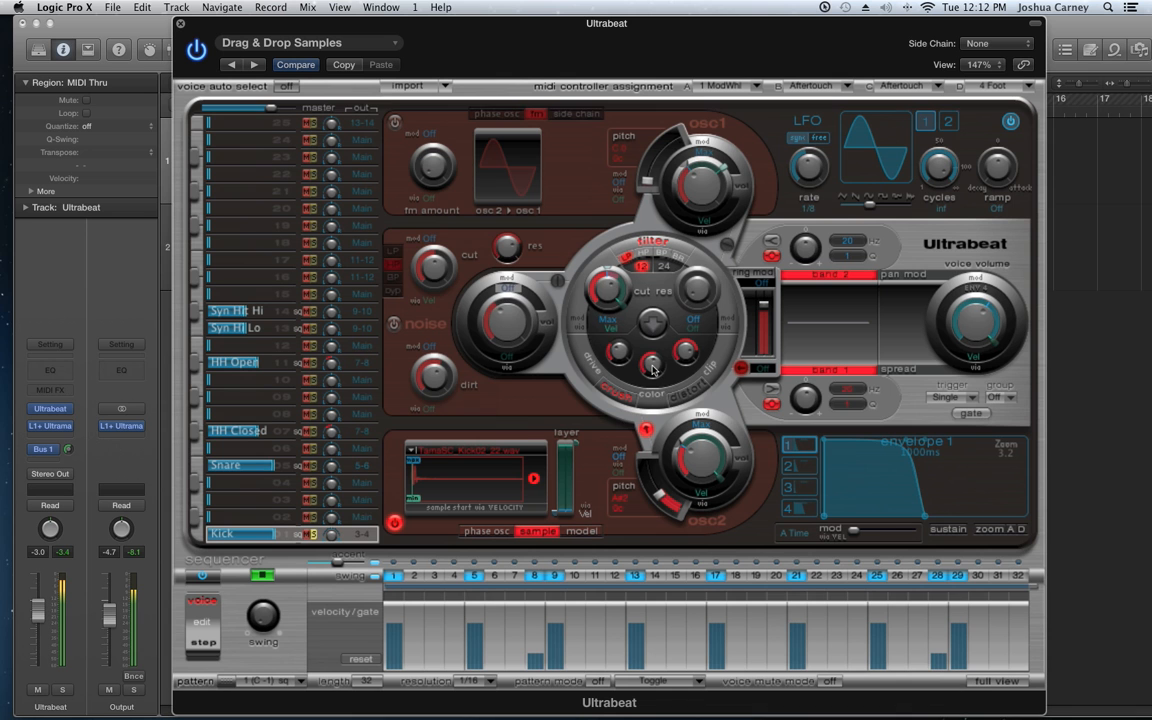
left_click(685, 396)
left_click(653, 328)
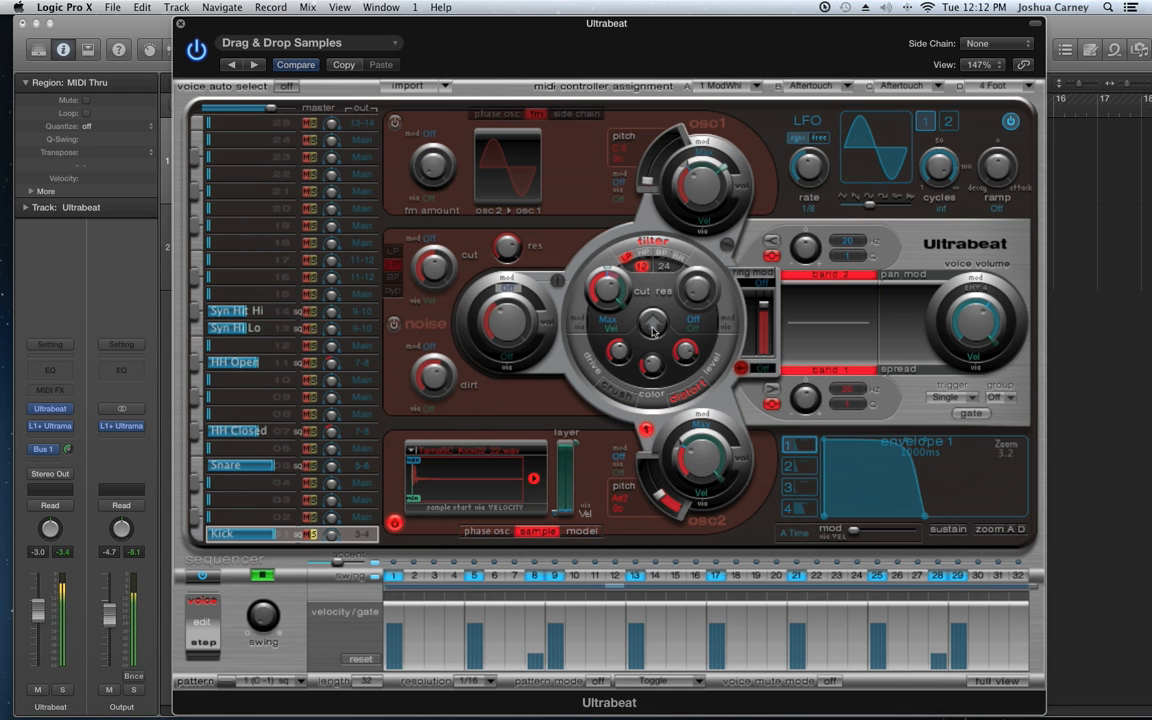
left_click(263, 576)
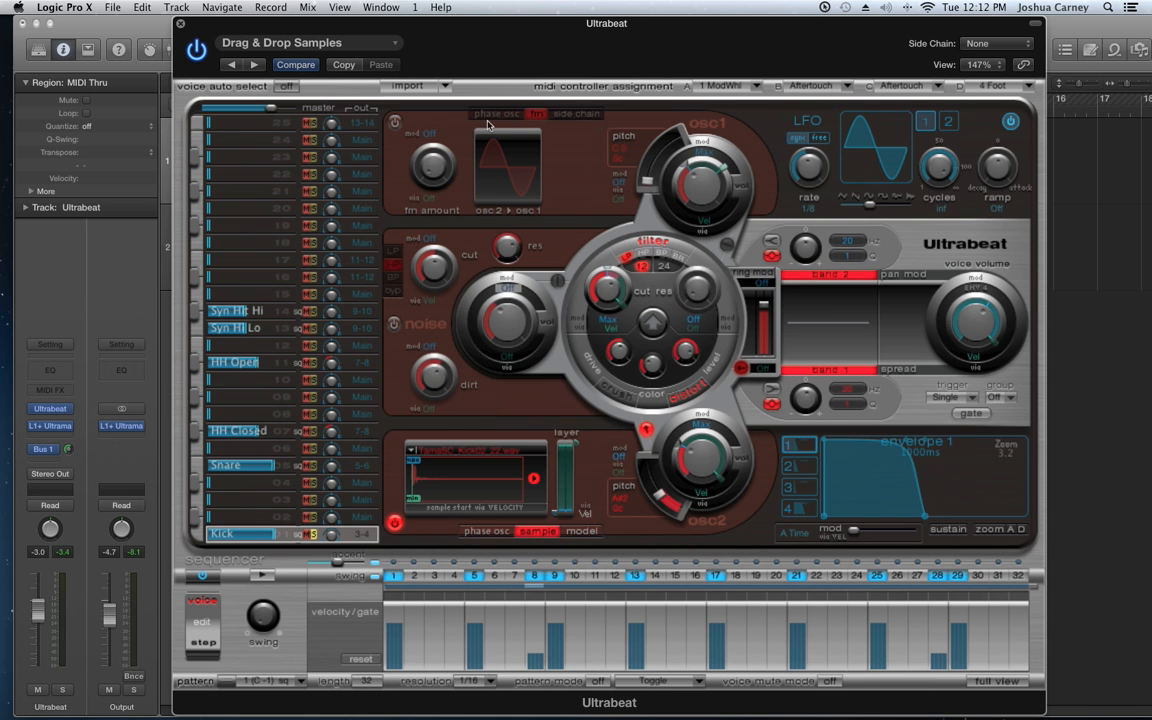
Step: Turn on the Kick's oscillator 1 in phase oscillator mode and try its saturation, slope and asymmetry, returning all three to zero
left_click(395, 123)
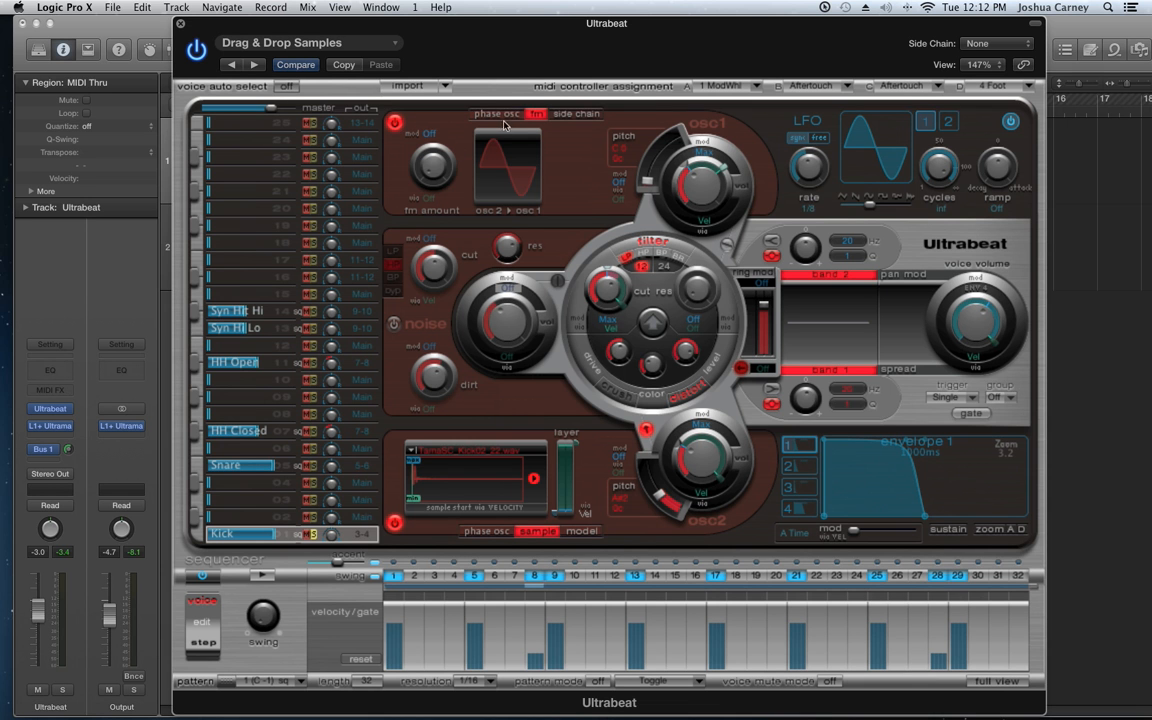
left_click(498, 114)
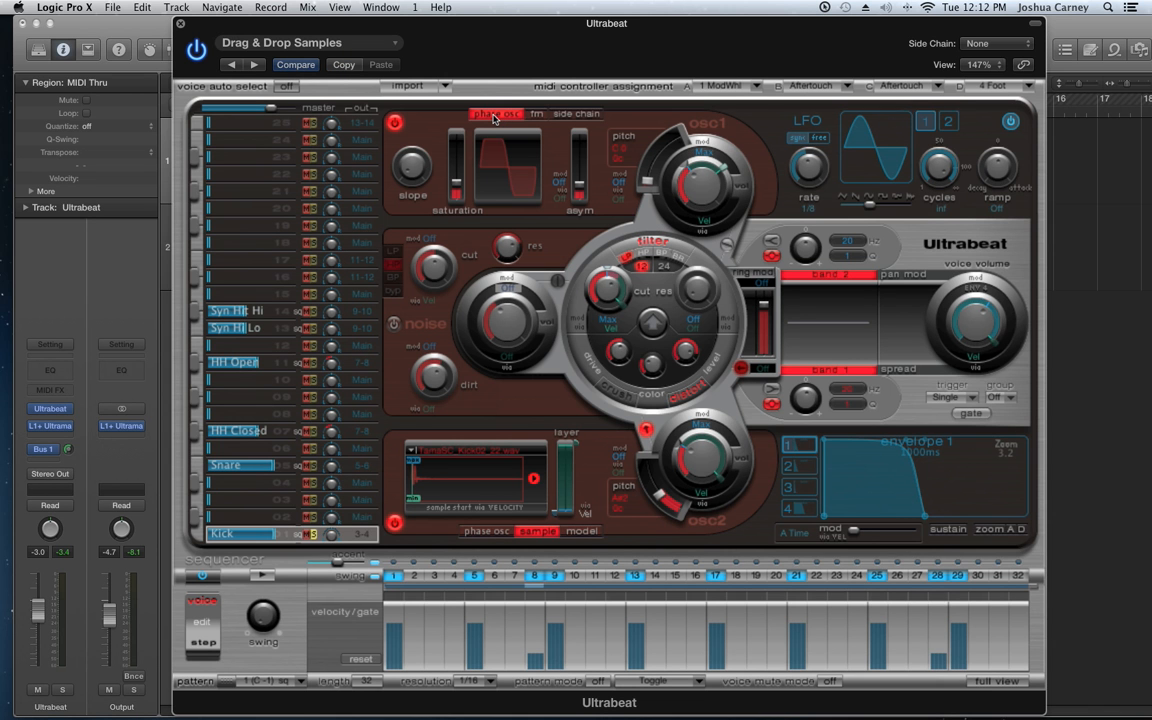
left_click_drag(457, 182, 460, 215)
left_click_drag(583, 197, 578, 226)
left_click_drag(420, 173, 421, 126)
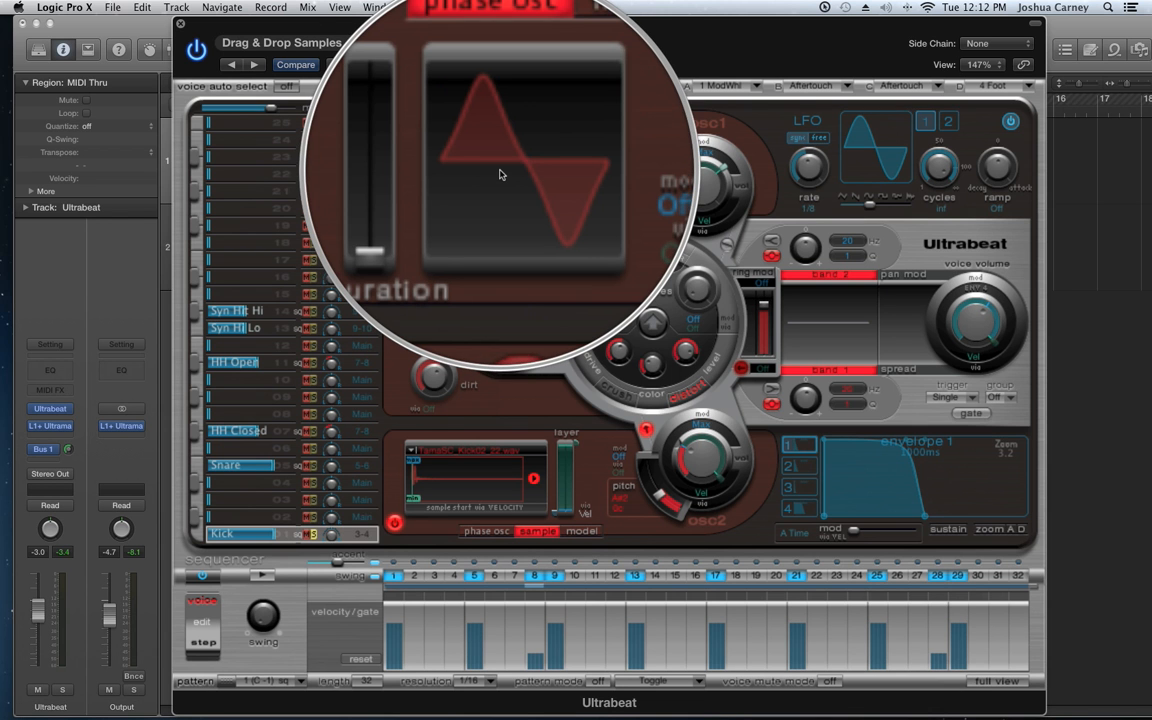
left_click_drag(580, 197, 582, 138)
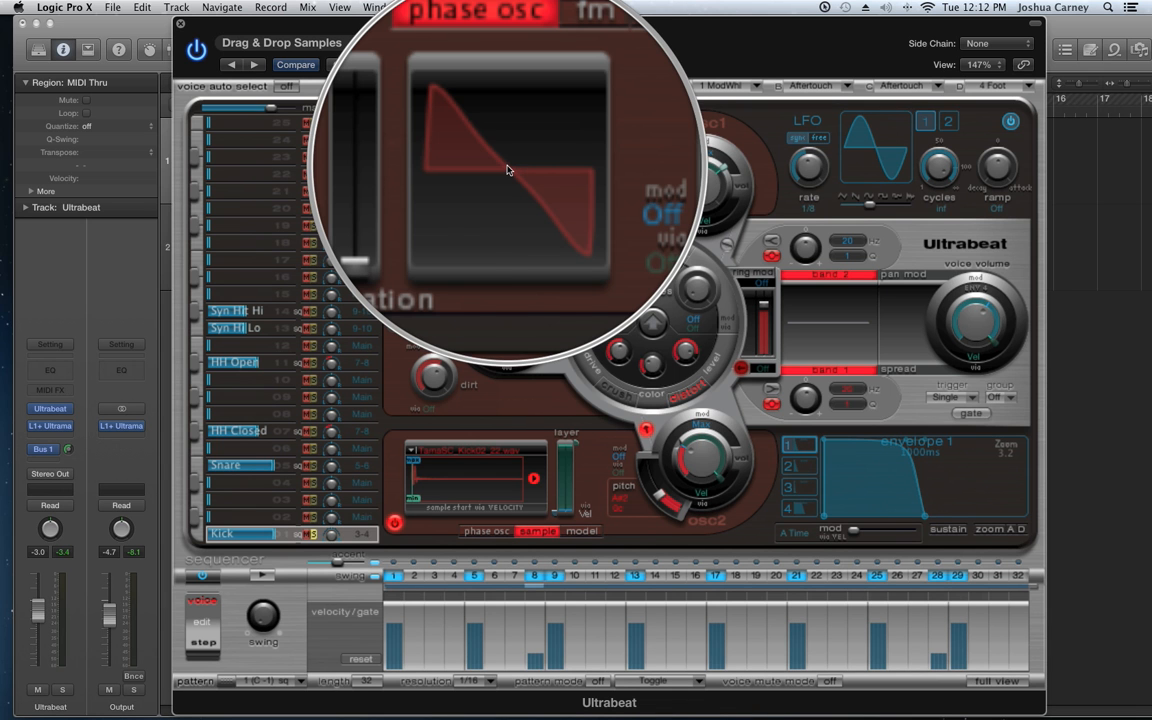
left_click_drag(417, 189, 457, 210)
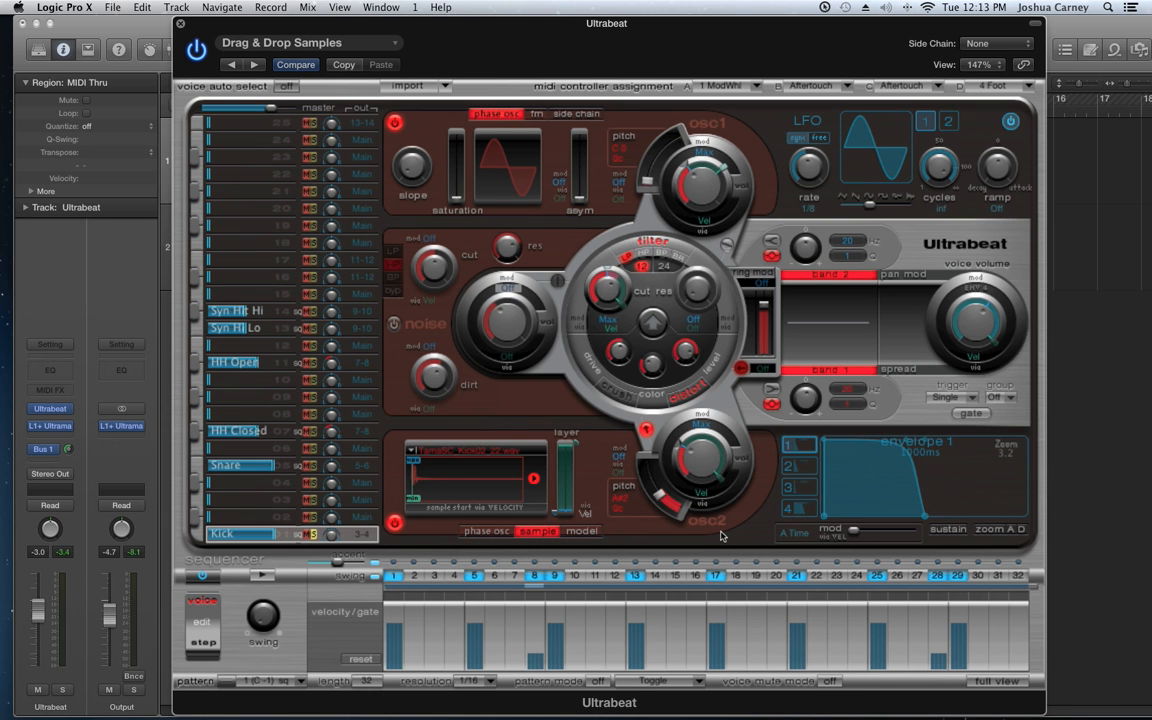
Step: Preview oscillator 2's phase oscillator mode, return it to sample mode, and switch oscillator 2 off
left_click(487, 531)
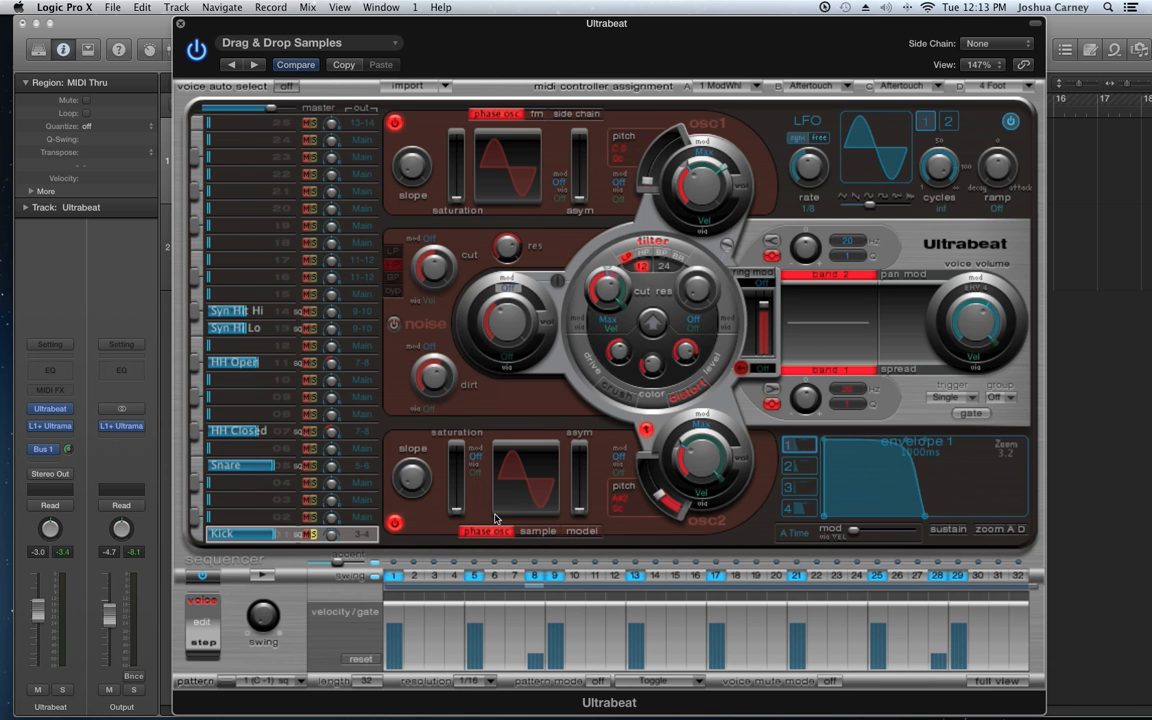
left_click(538, 531)
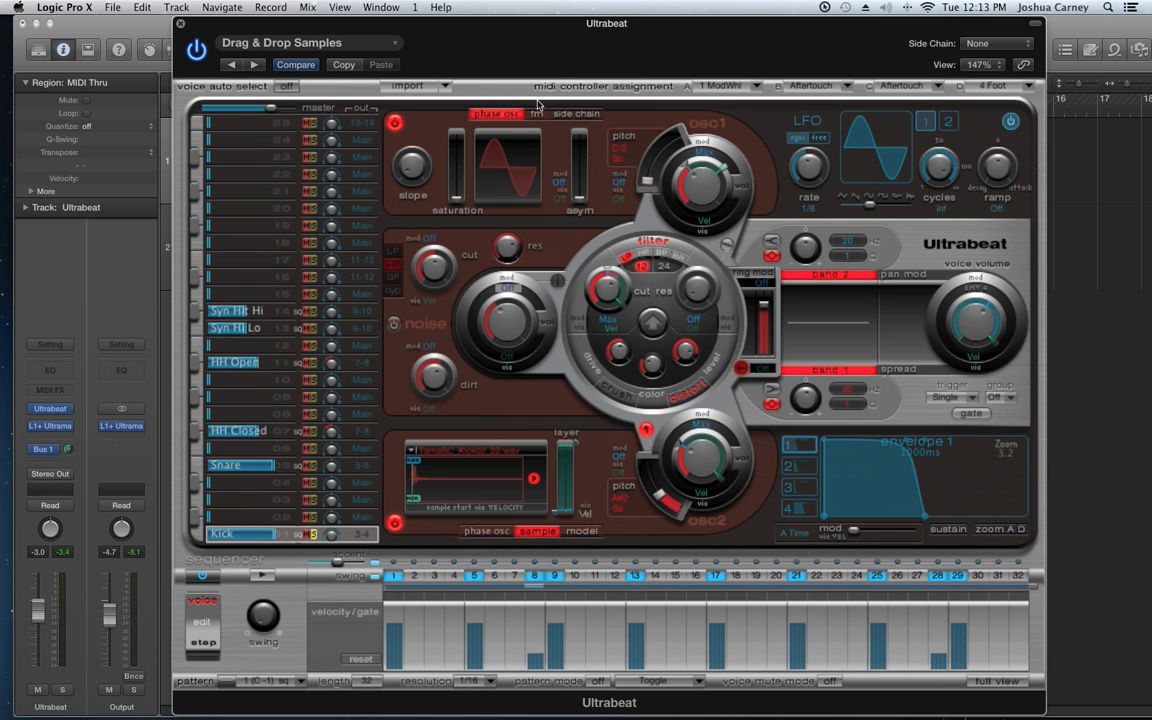
left_click(395, 523)
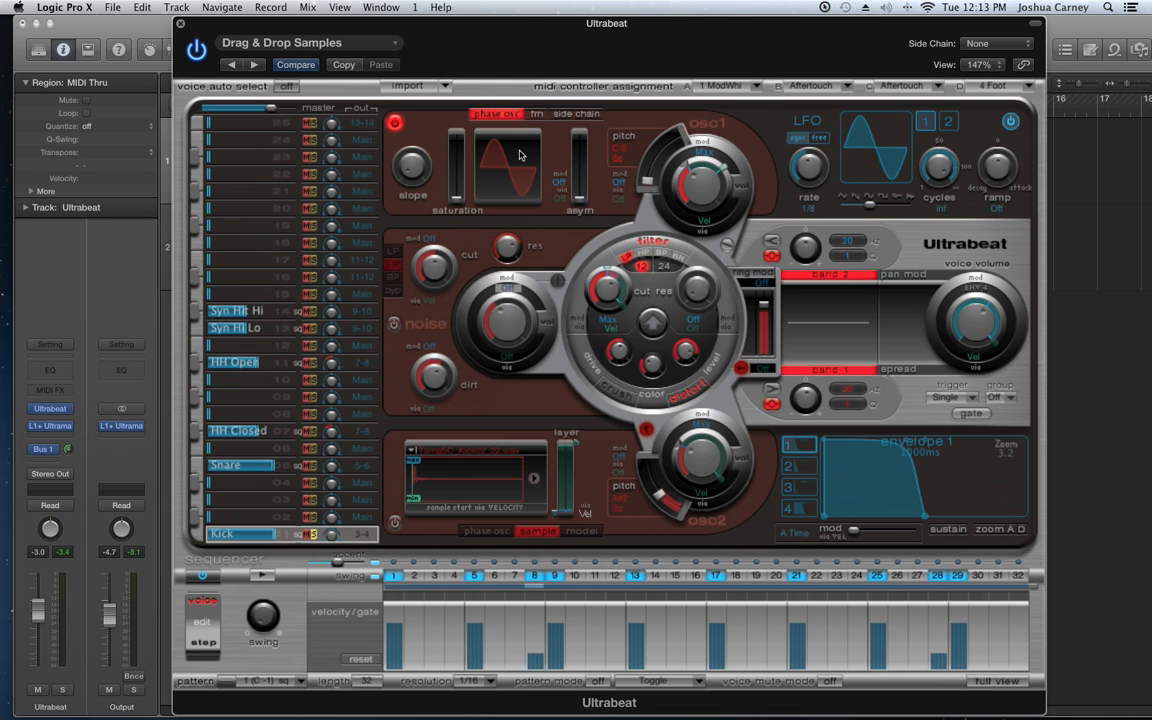
Step: Audition the Kick and set oscillator 1's pitch to C 1
left_click(197, 537)
left_click_drag(648, 182, 658, 165)
left_click_drag(658, 166, 658, 167)
Step: Look at the sequencer's full grid view, return to the voice editor, and audition the Kick
left_click(1010, 680)
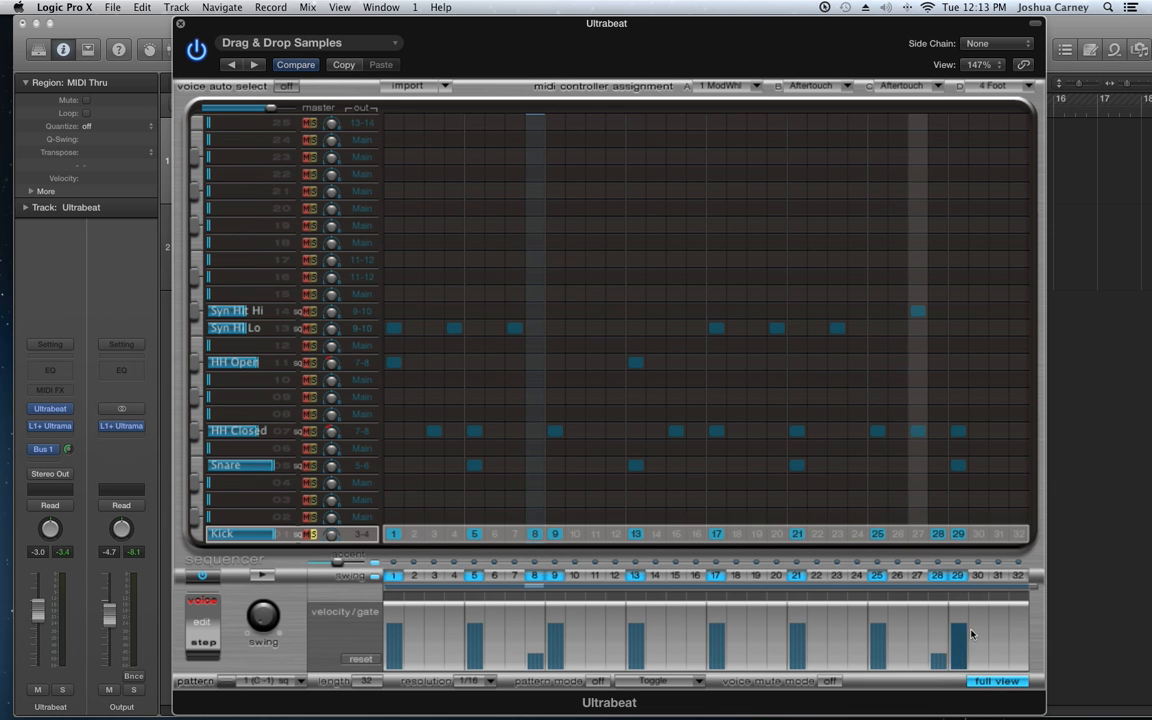
left_click(985, 683)
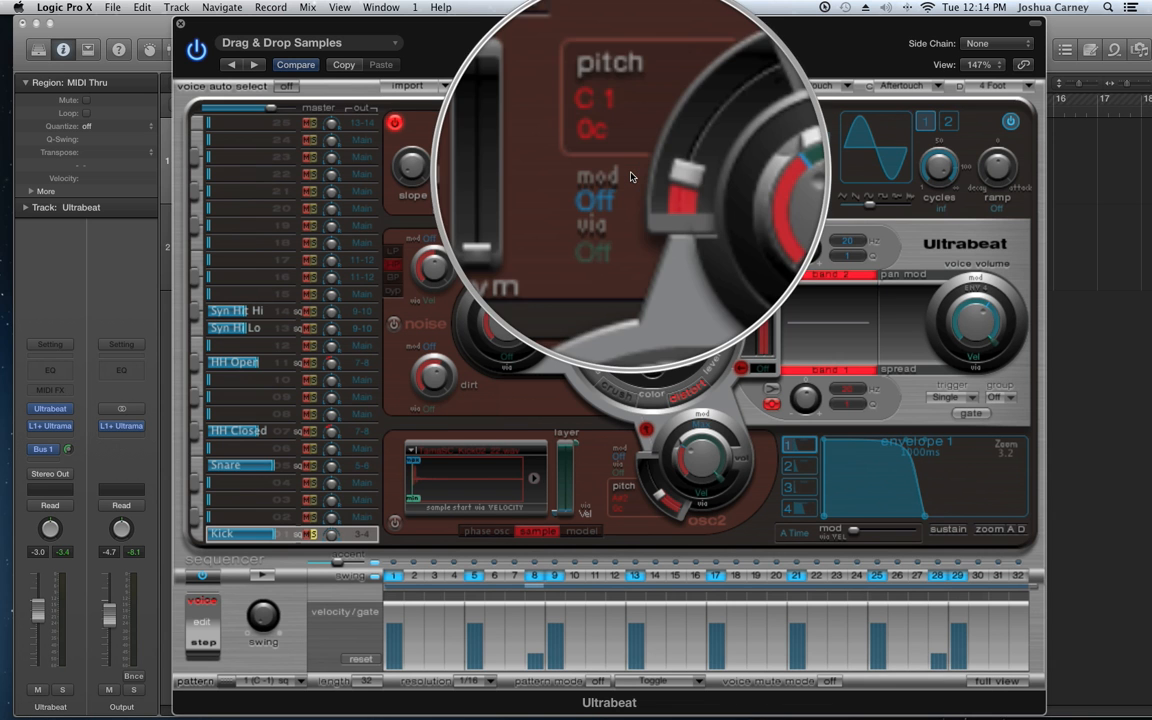
left_click(202, 535)
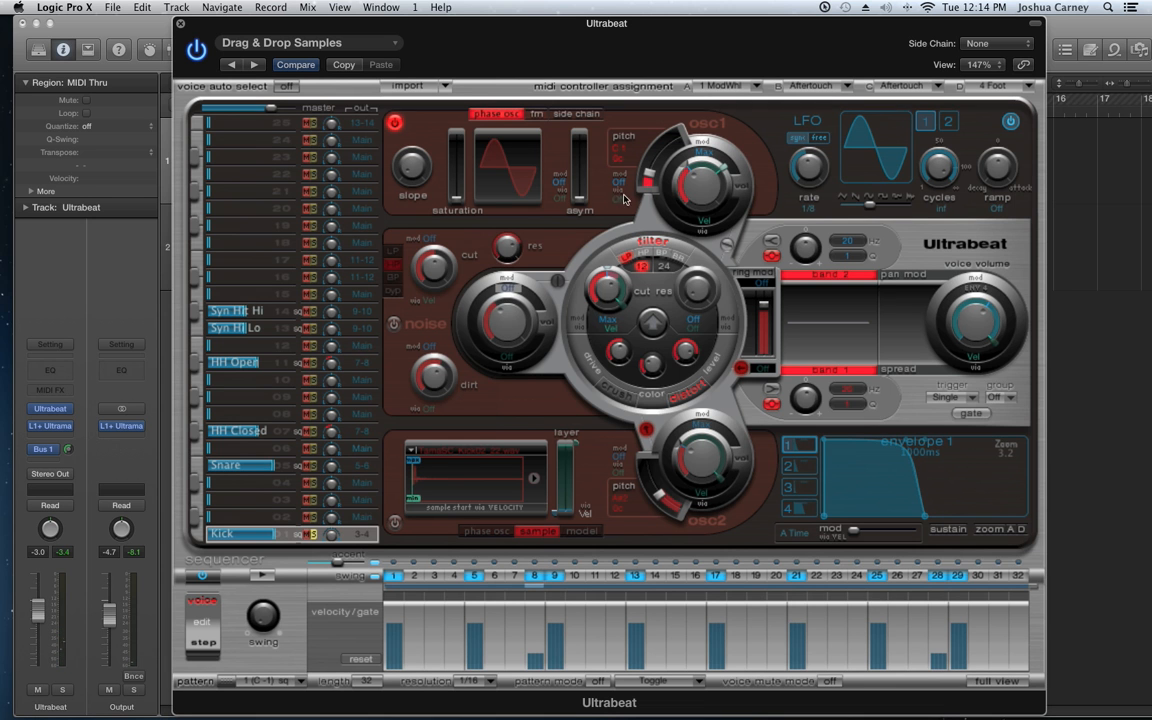
mouse_move(700, 180)
left_click(196, 534)
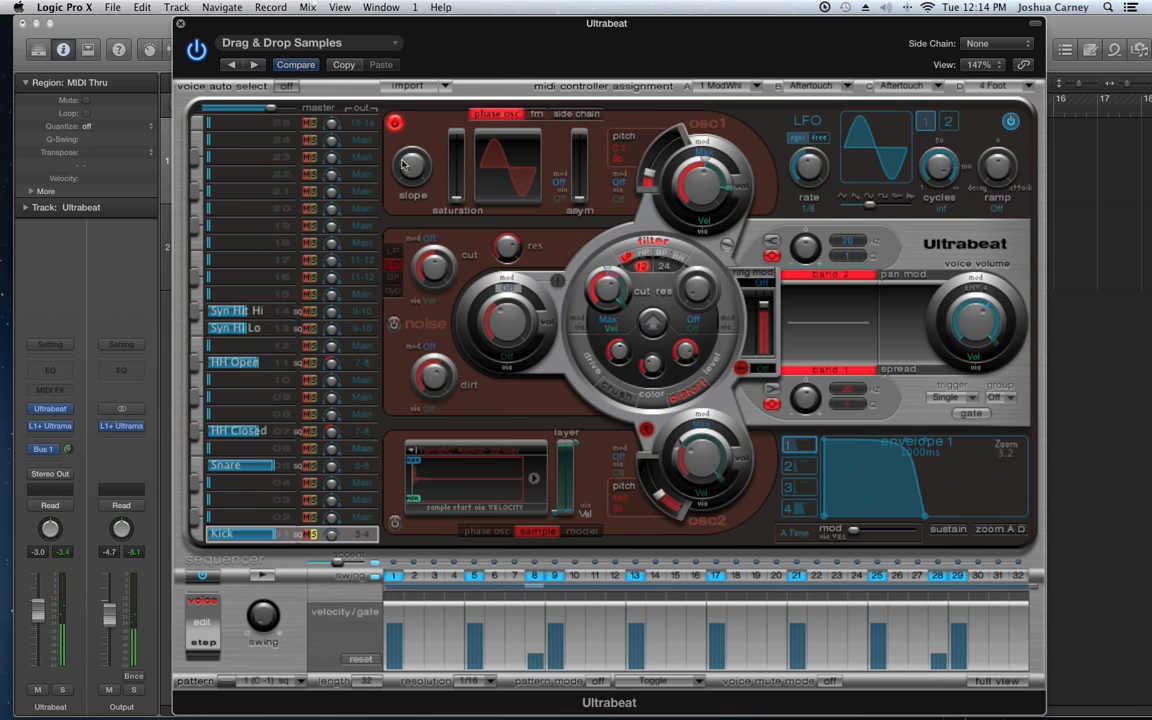
Step: Try a changed slope and full asymmetry on oscillator 1's waveform, resetting the asymmetry to zero
left_click_drag(409, 164, 412, 127)
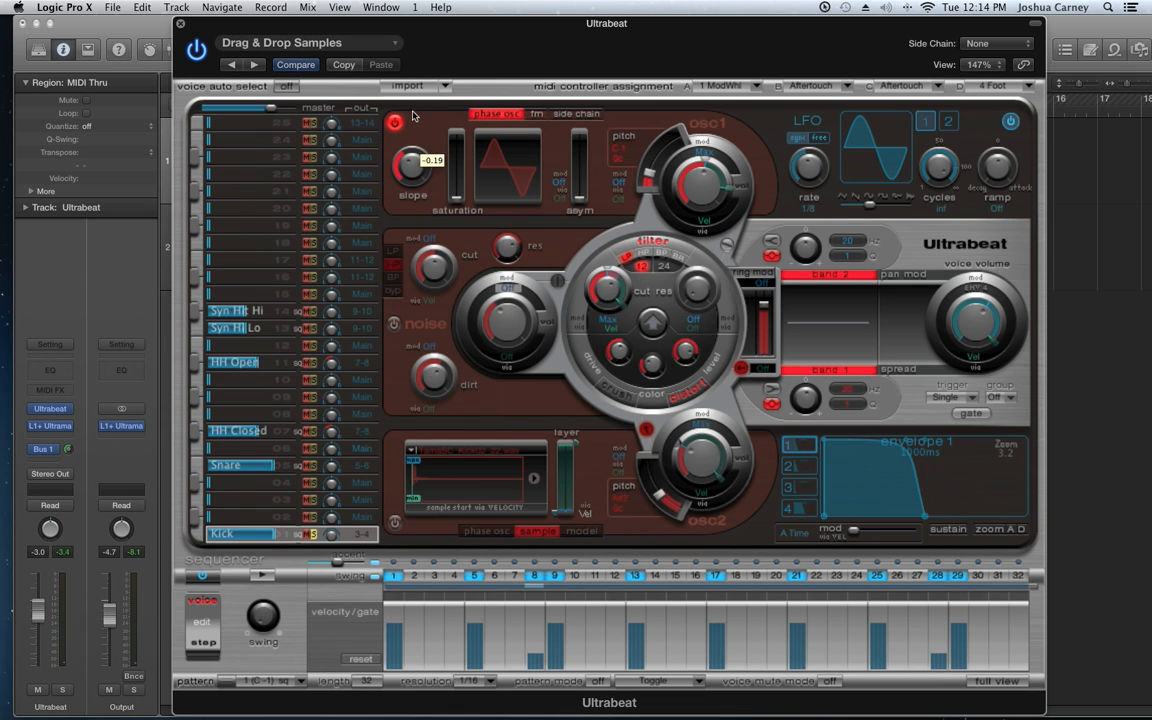
left_click_drag(577, 199, 578, 132)
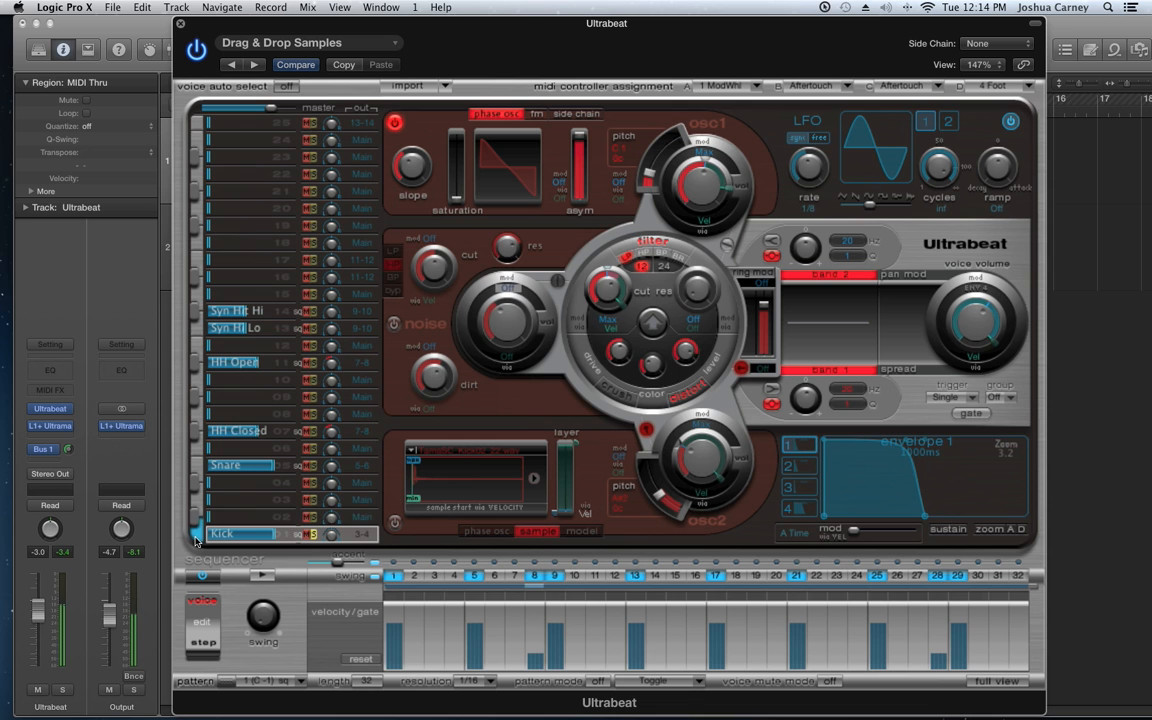
left_click(578, 188, "alt")
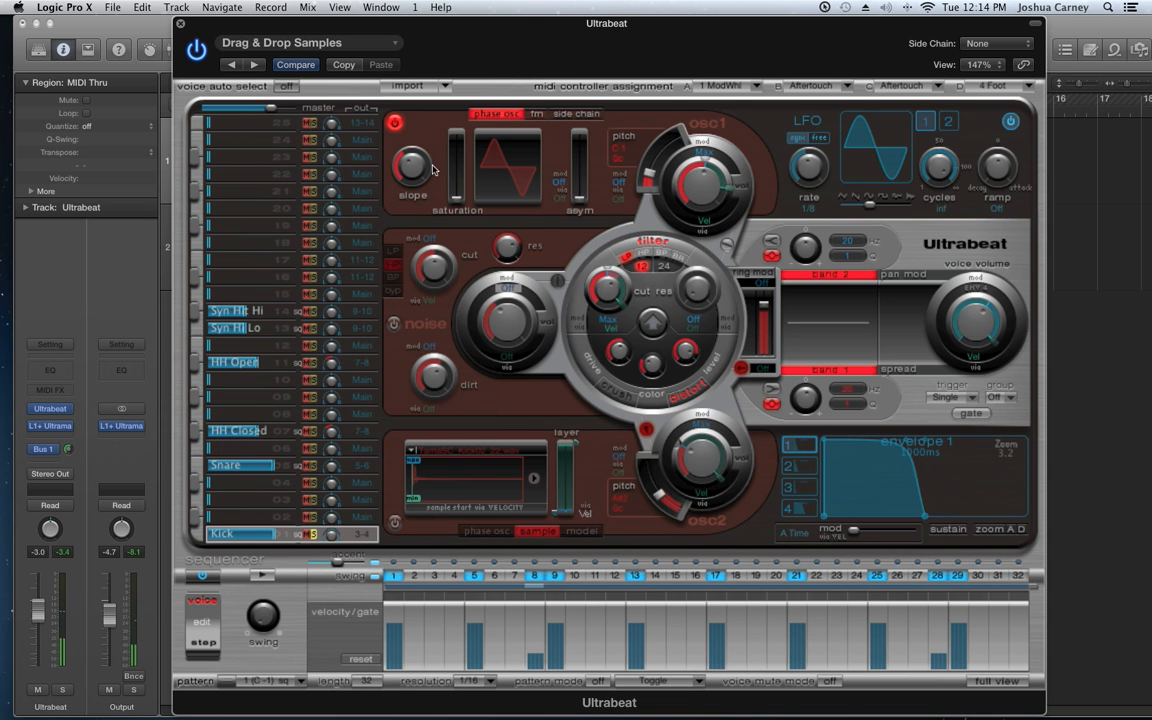
Step: Audition oscillator 1 at full saturation, reduce saturation to about a third, and raise the slope slightly
left_click_drag(458, 190, 457, 132)
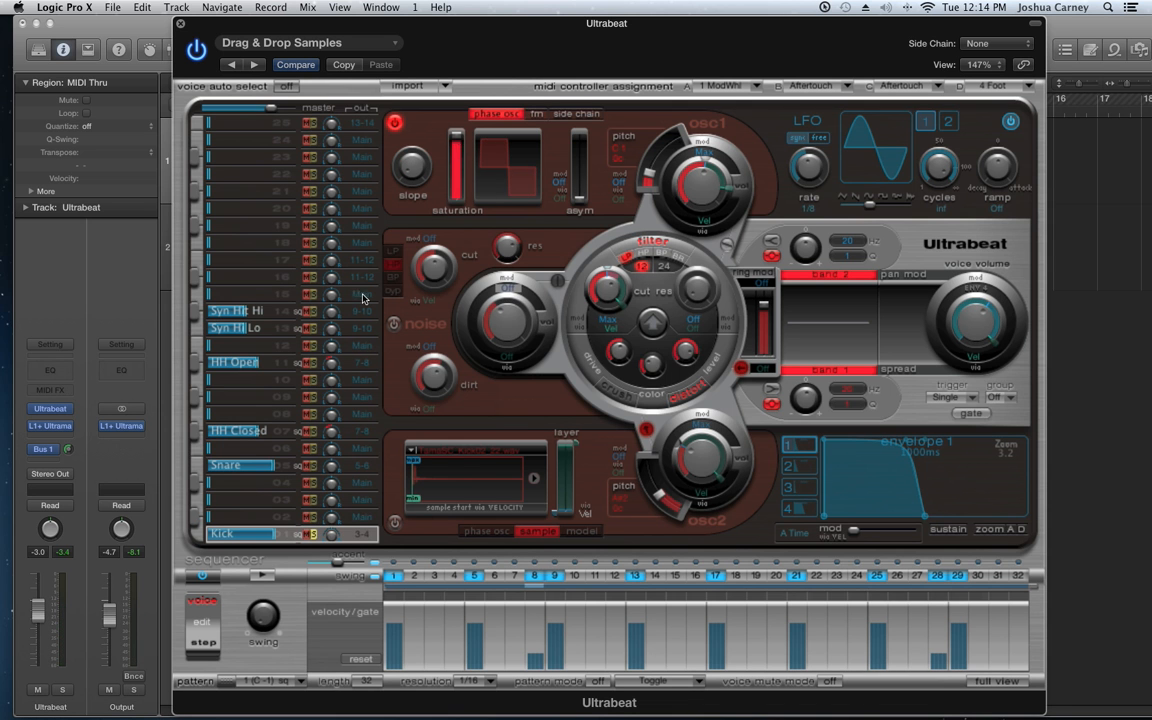
left_click(198, 536)
left_click_drag(457, 142, 457, 177)
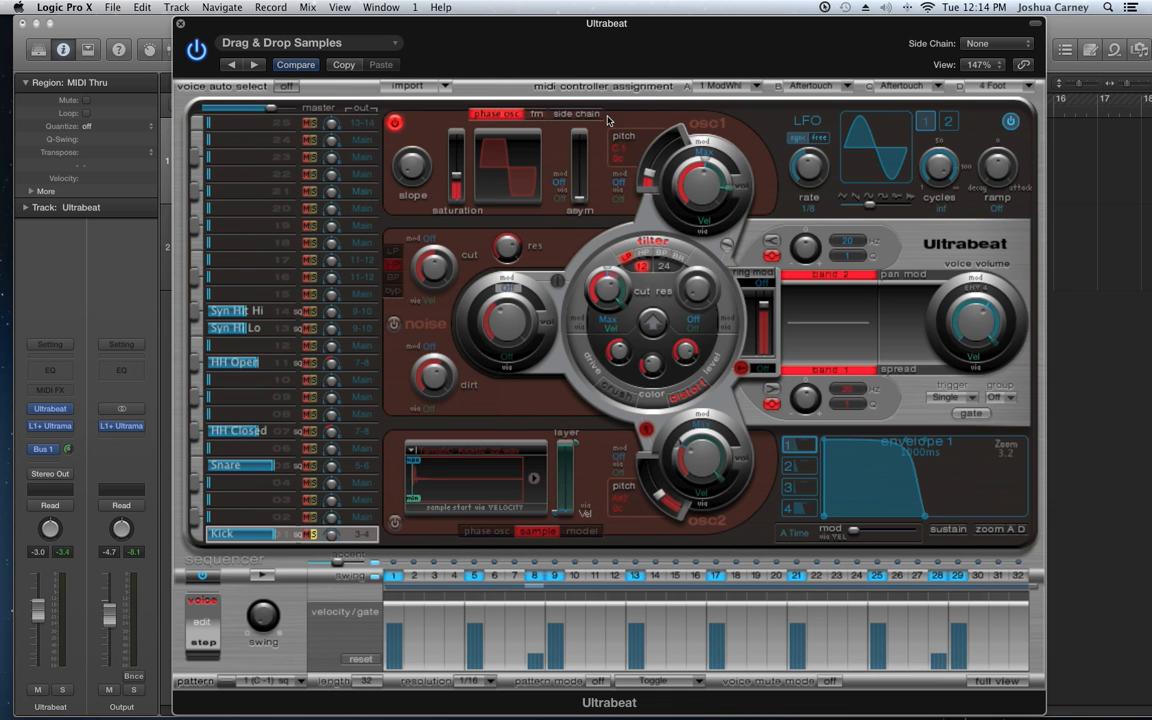
left_click_drag(416, 173, 417, 158)
Step: Adjust oscillator 1's volume during pattern playback, re-enable oscillator 2, and compare the blend with oscillator 1 off and on
left_click(263, 576)
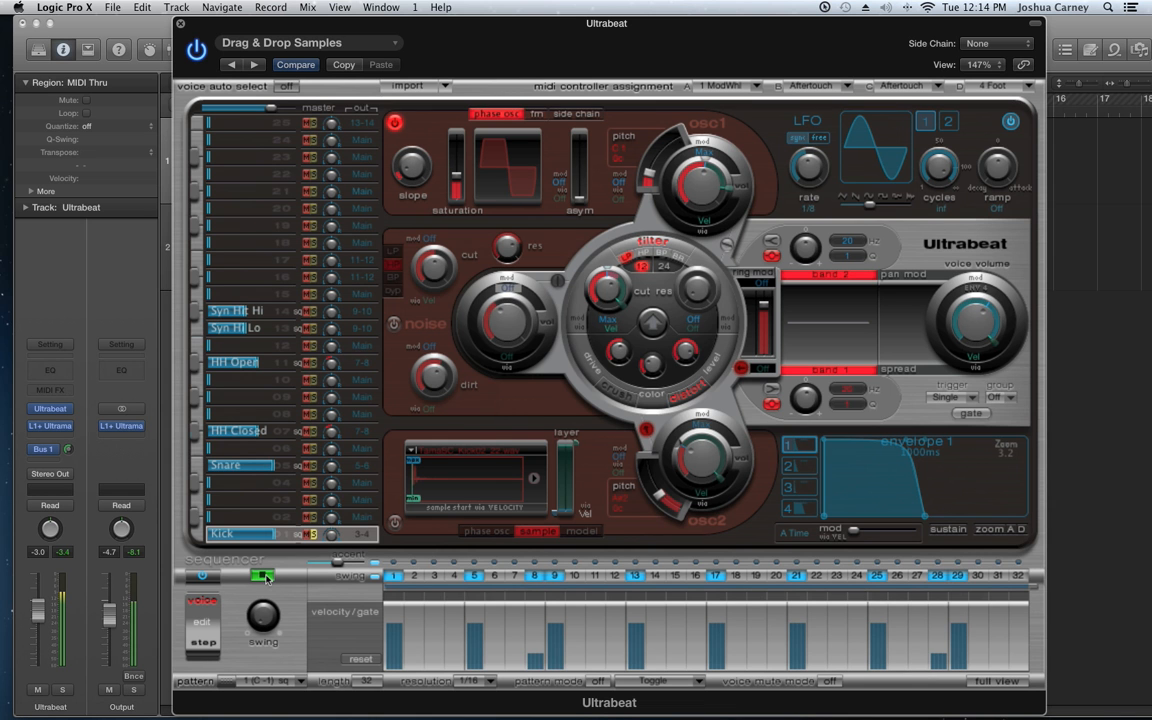
left_click_drag(707, 184, 709, 205)
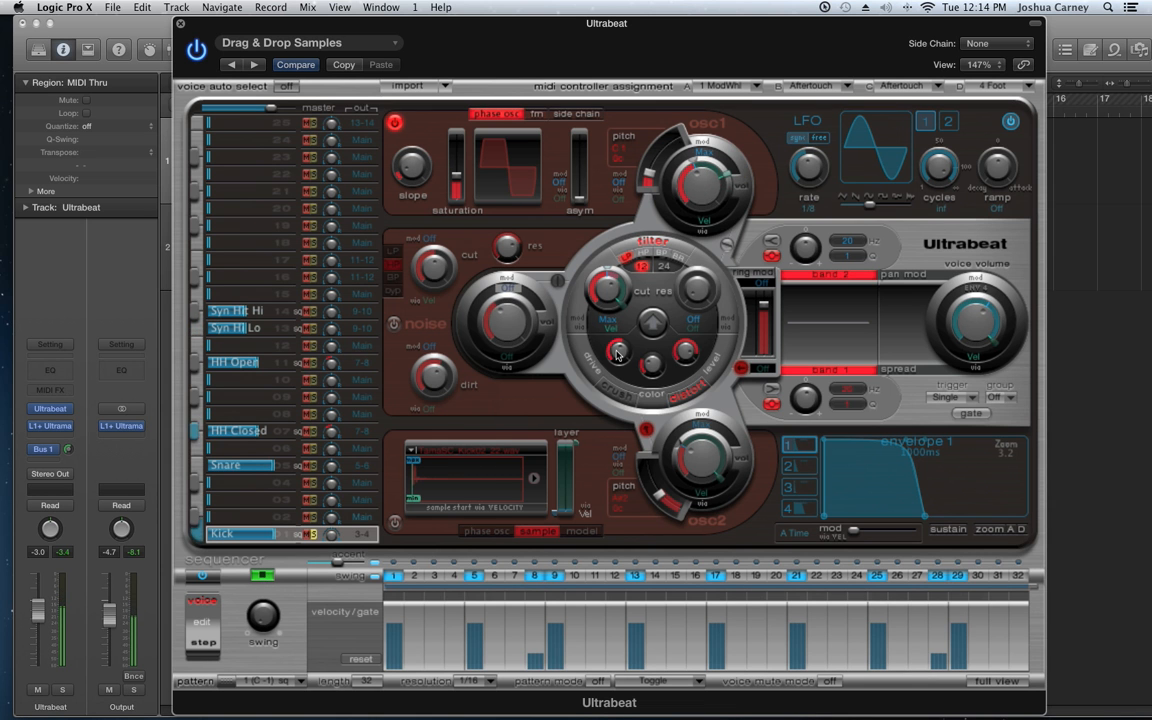
left_click(395, 523)
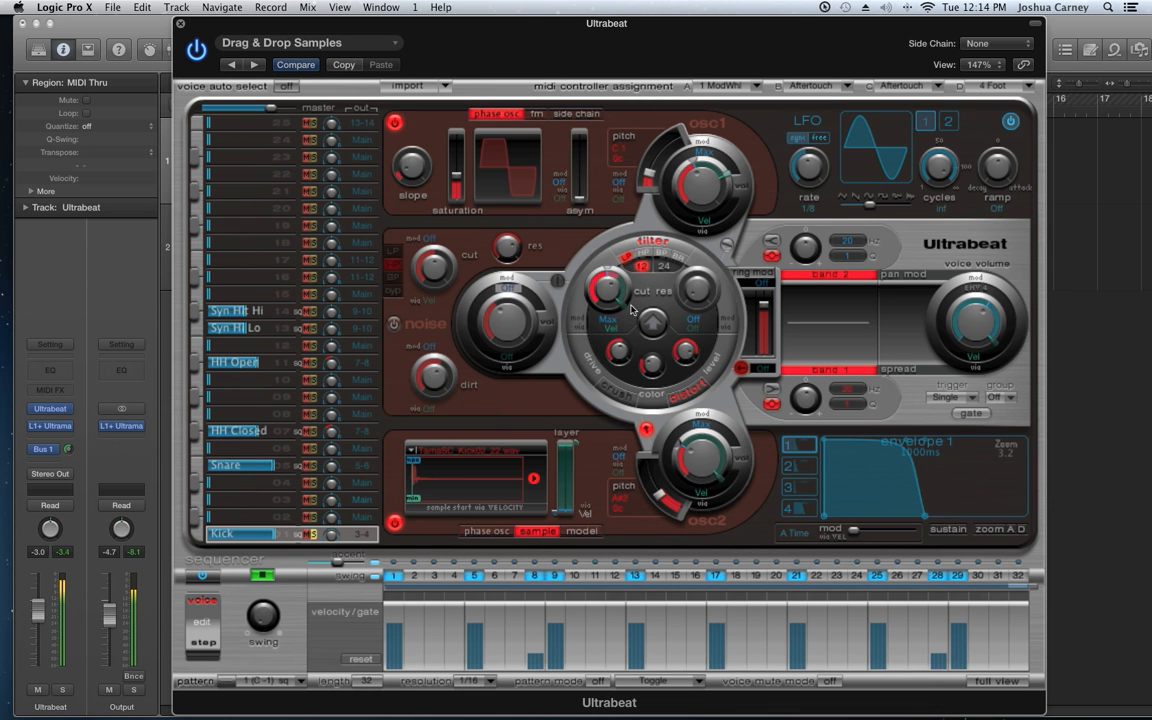
left_click(395, 122)
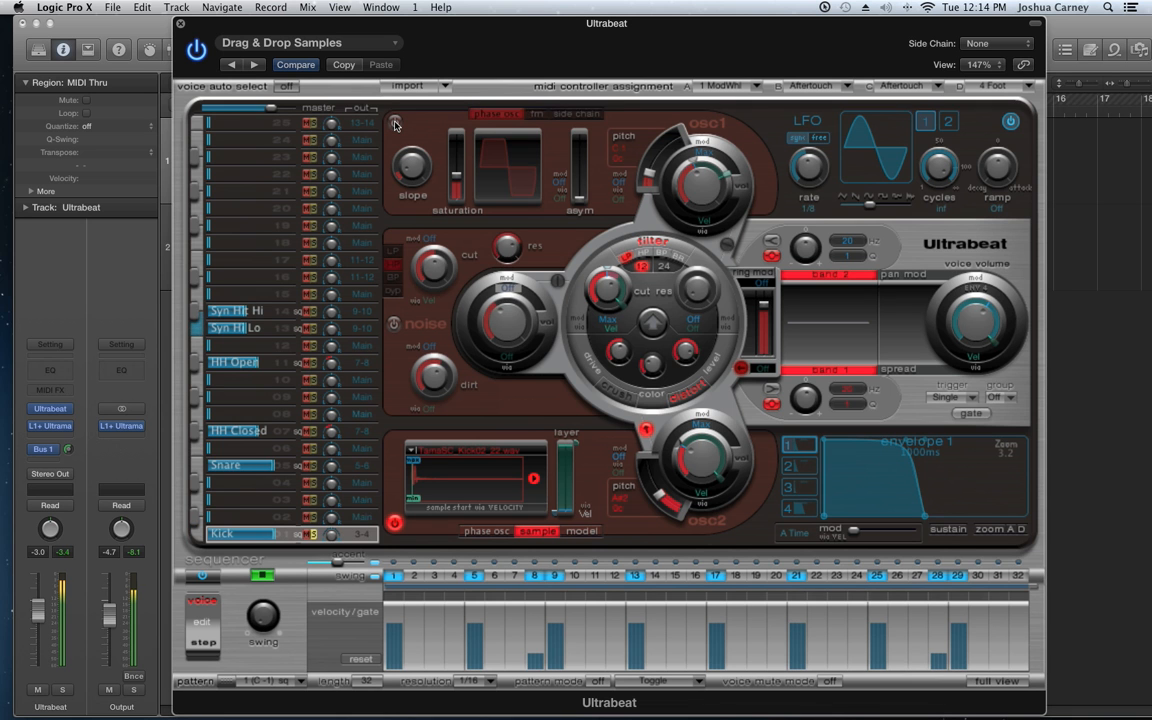
left_click(395, 122)
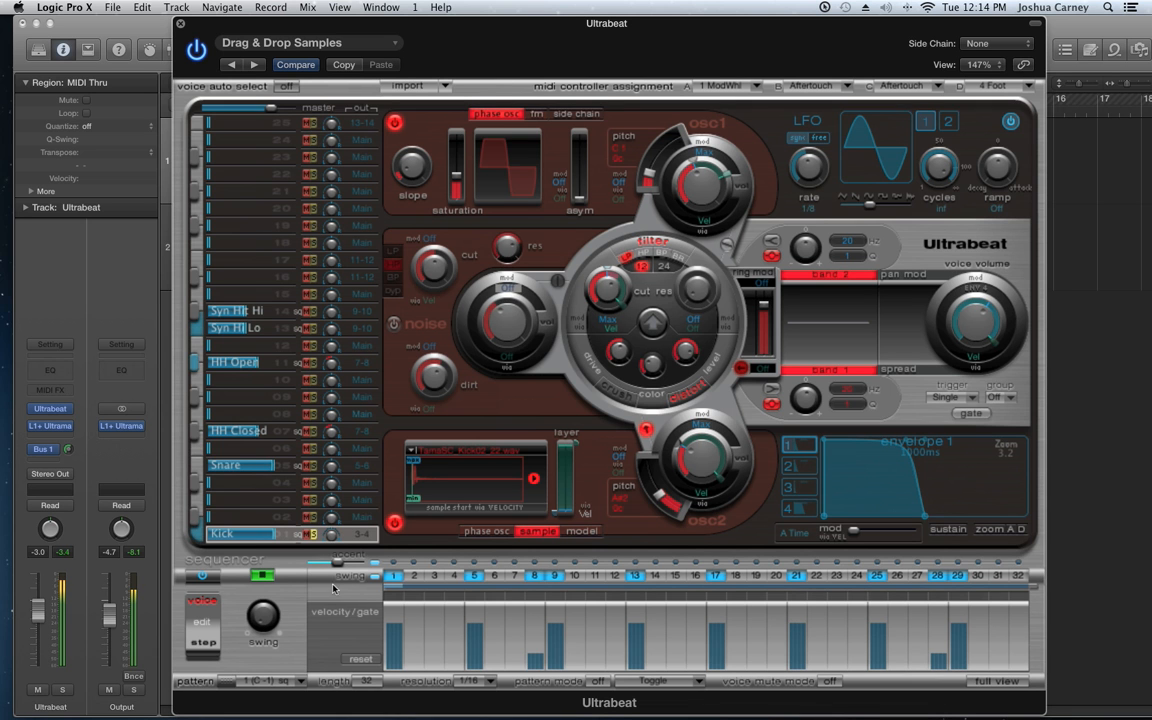
left_click(263, 576)
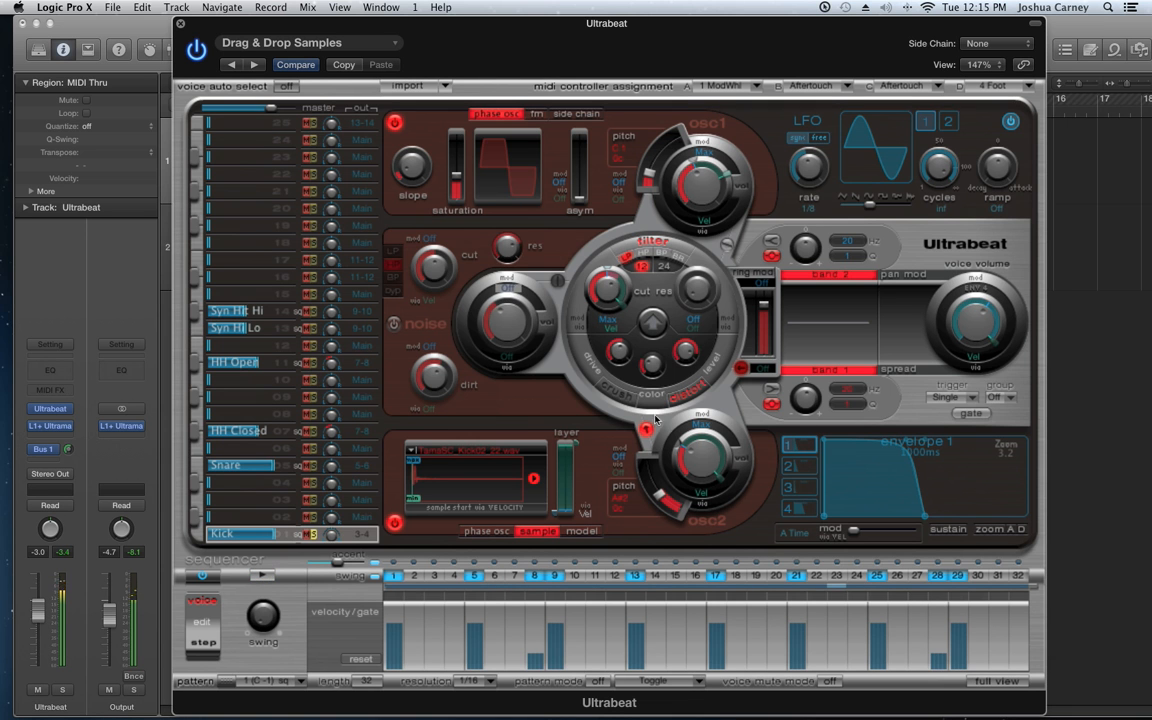
left_click(263, 576)
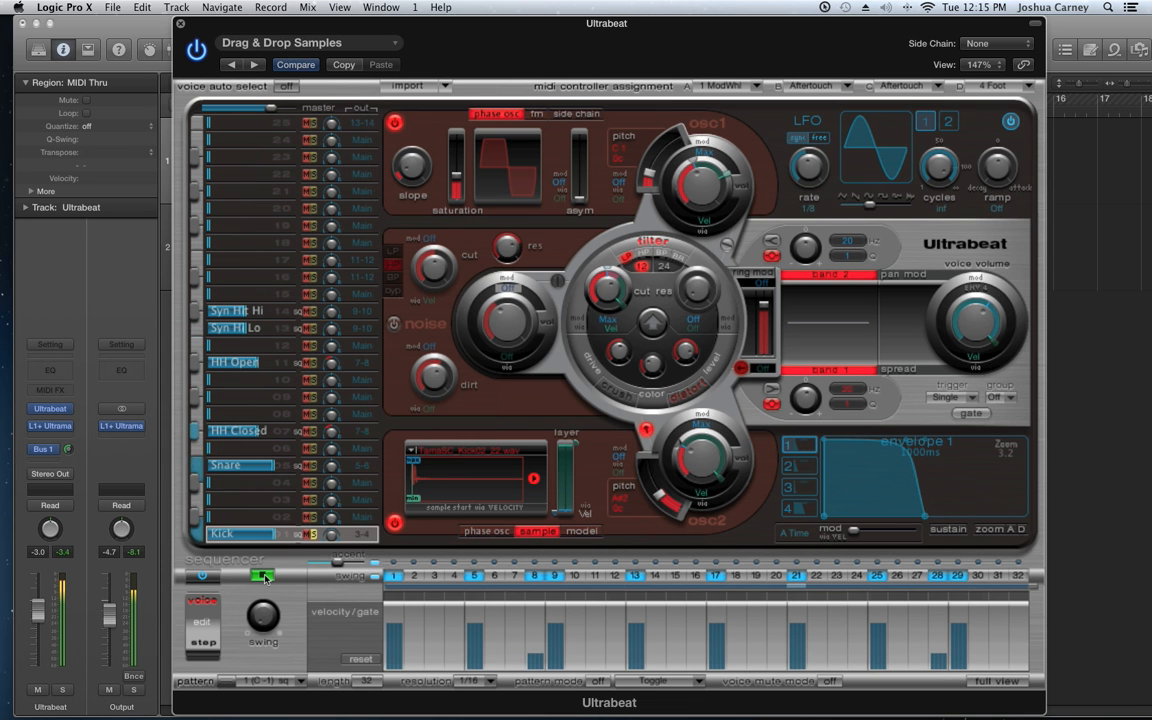
left_click(263, 577)
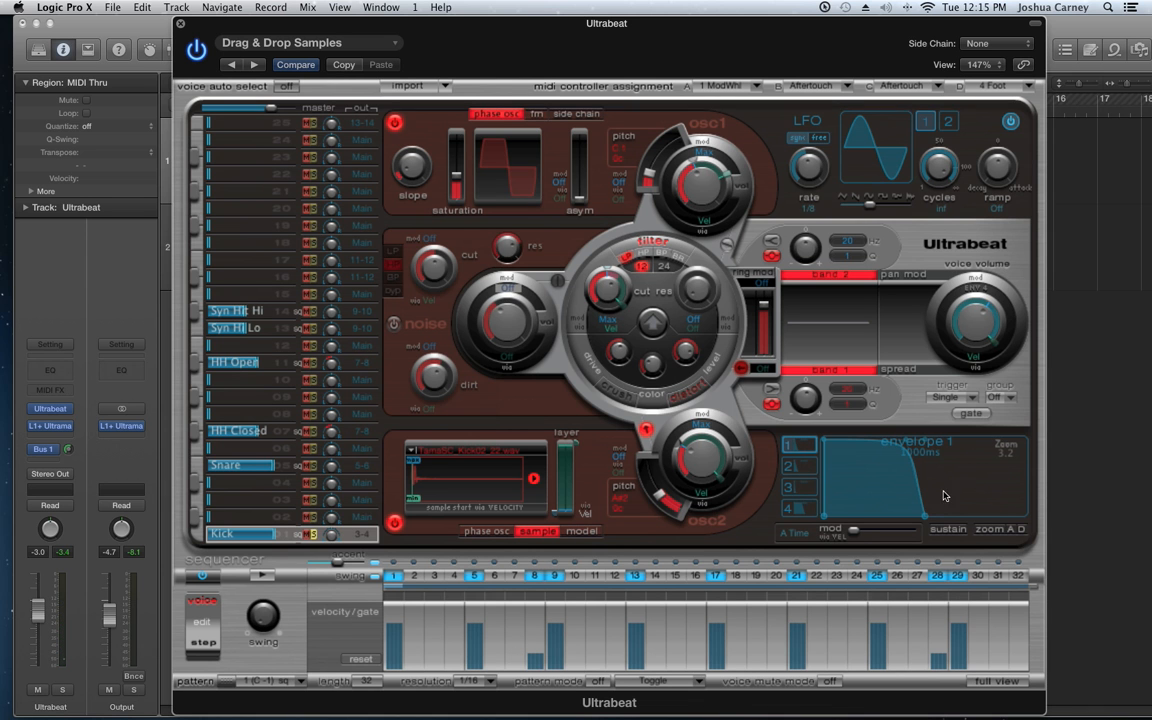
Step: Select envelope 4 (Amp) for the Kick and stretch its release to a total length of 10.0 s
left_click(797, 509)
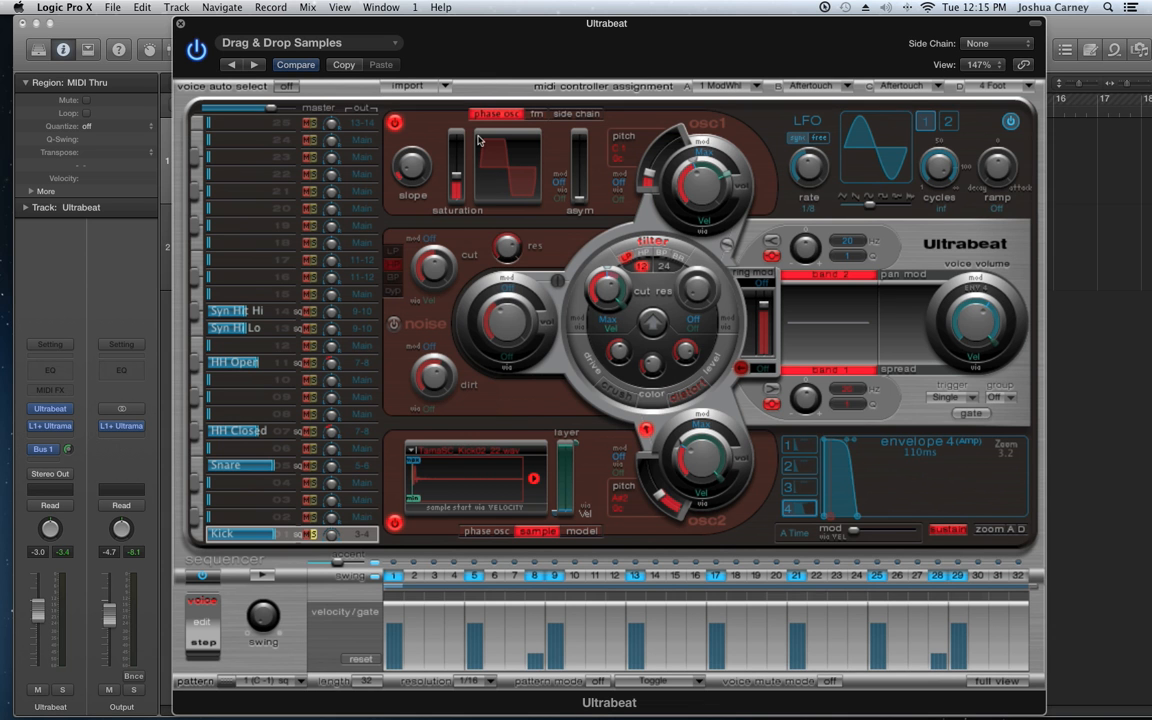
left_click(858, 519)
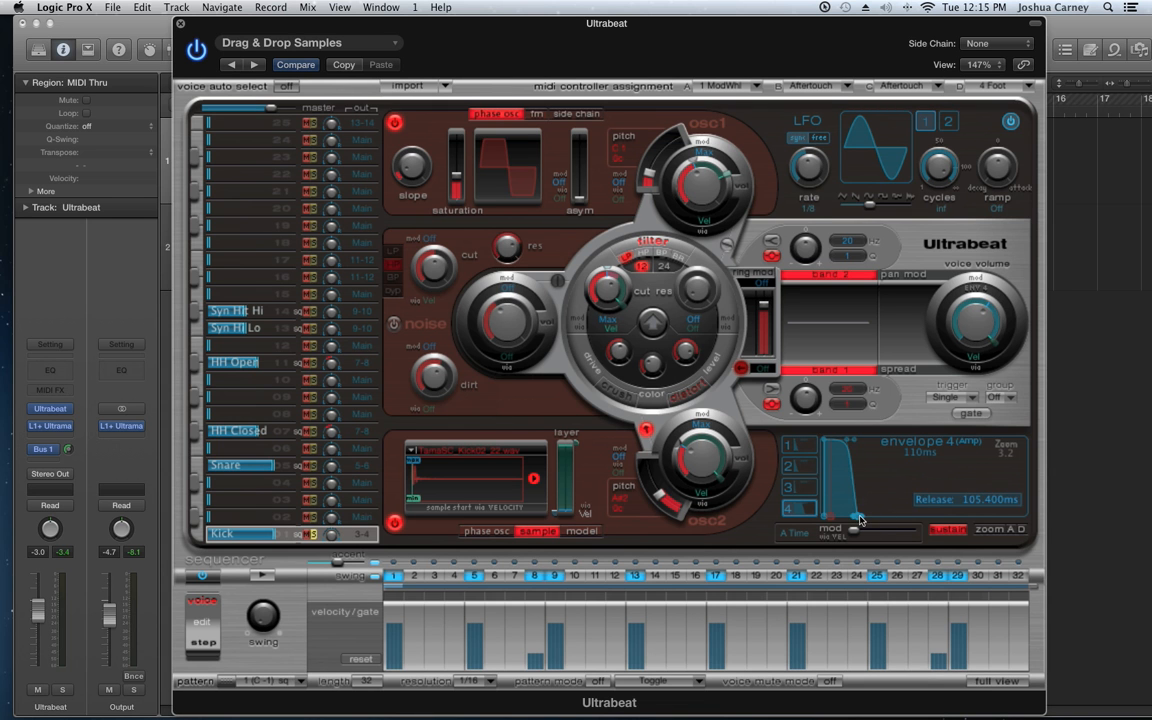
left_click_drag(860, 519, 1020, 519)
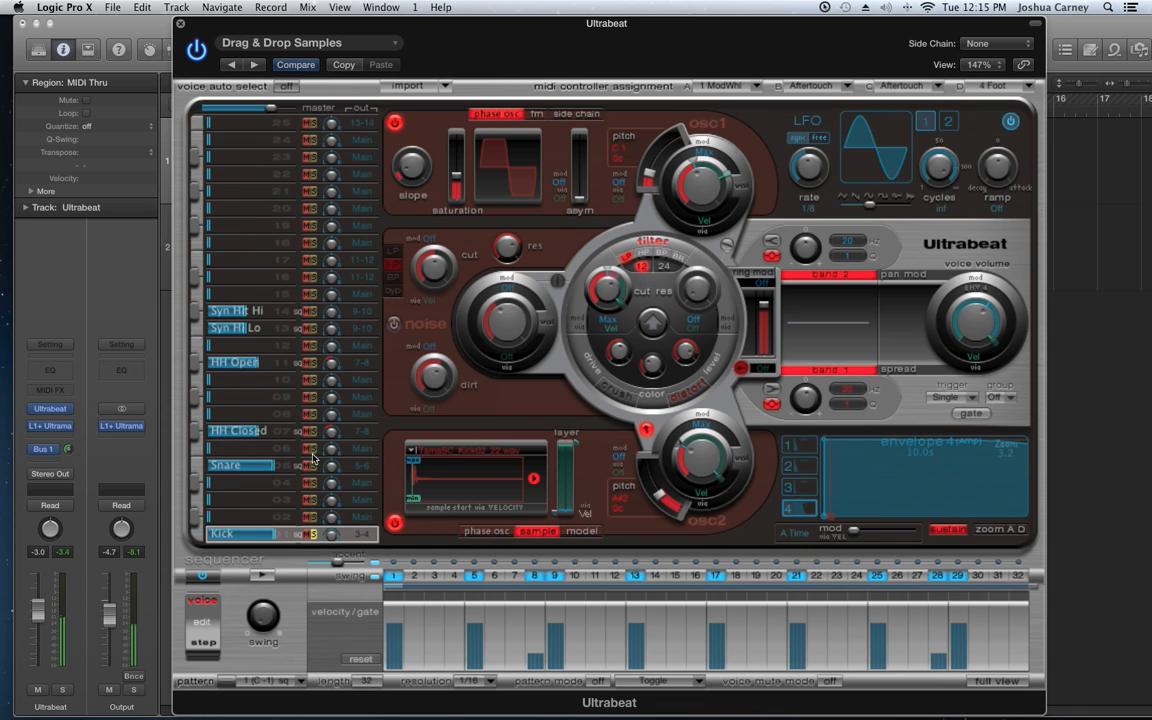
Step: Zoom envelope 4 to fit, shorten it to 110 ms, and audition the Kick with oscillator 1 switched back on
left_click(396, 122)
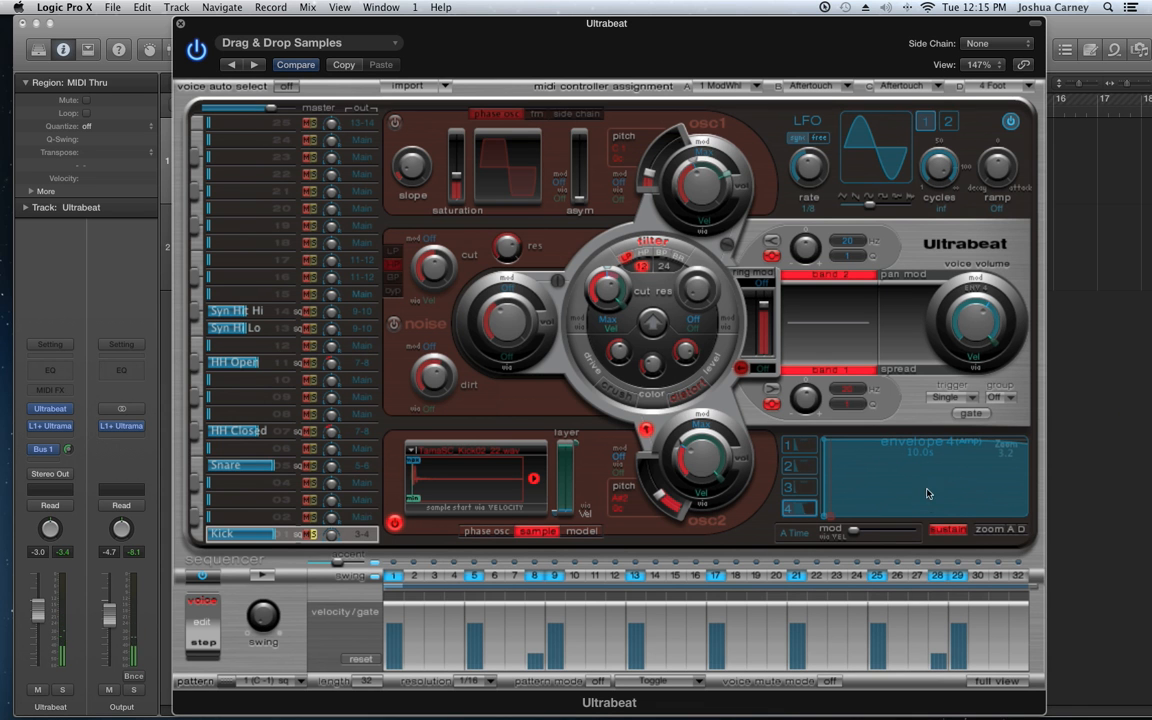
left_click(990, 530)
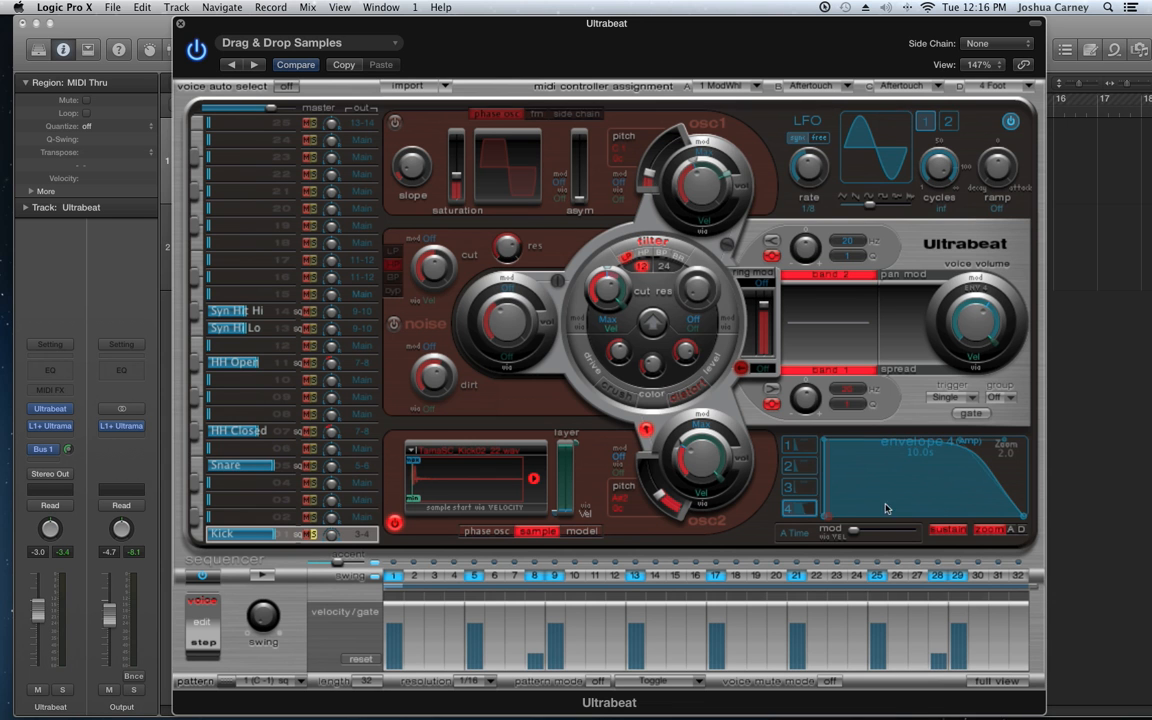
left_click_drag(1020, 523, 846, 531)
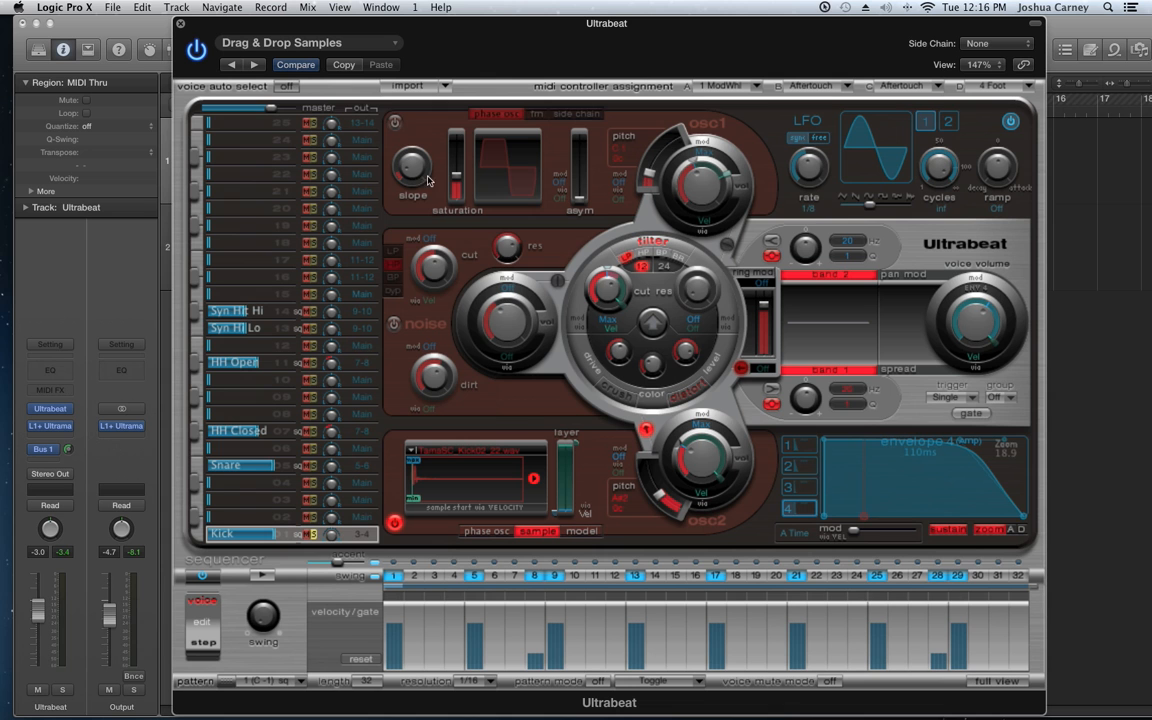
left_click(395, 122)
left_click(194, 535)
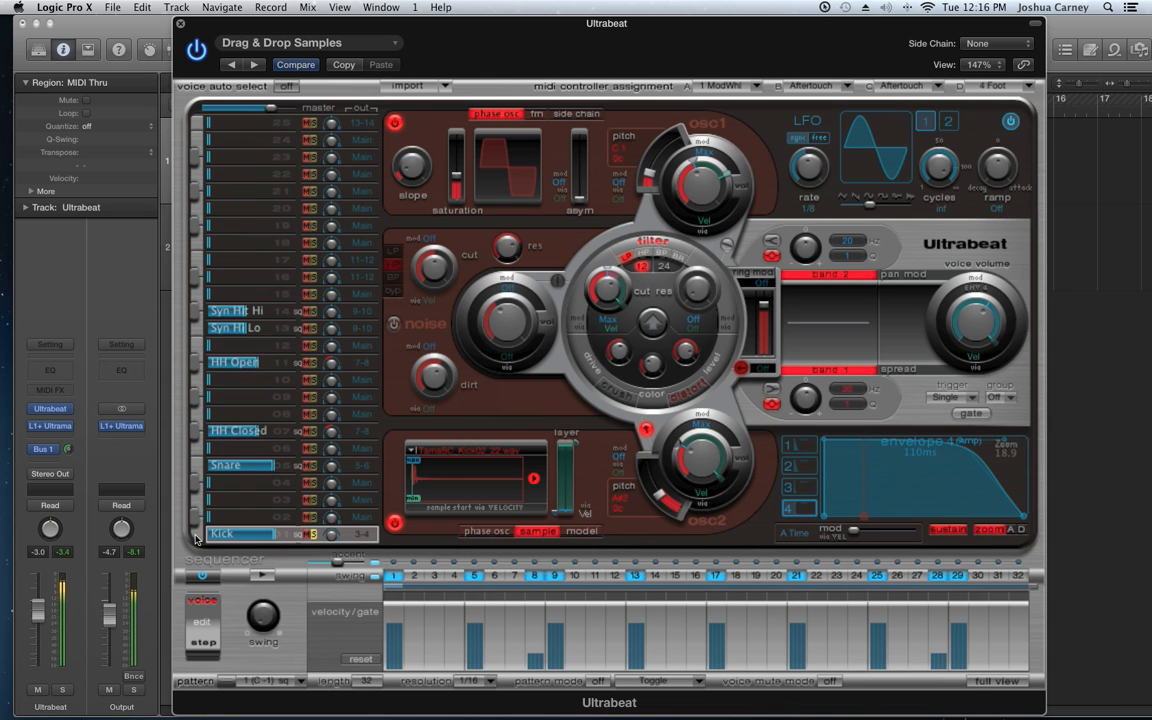
left_click(195, 535)
left_click(193, 535)
left_click(192, 535)
Step: Shorten envelope 4's release to a total length of 53 ms and play the pattern
mouse_move(1022, 519)
left_click_drag(1022, 519, 967, 522)
left_click(263, 576)
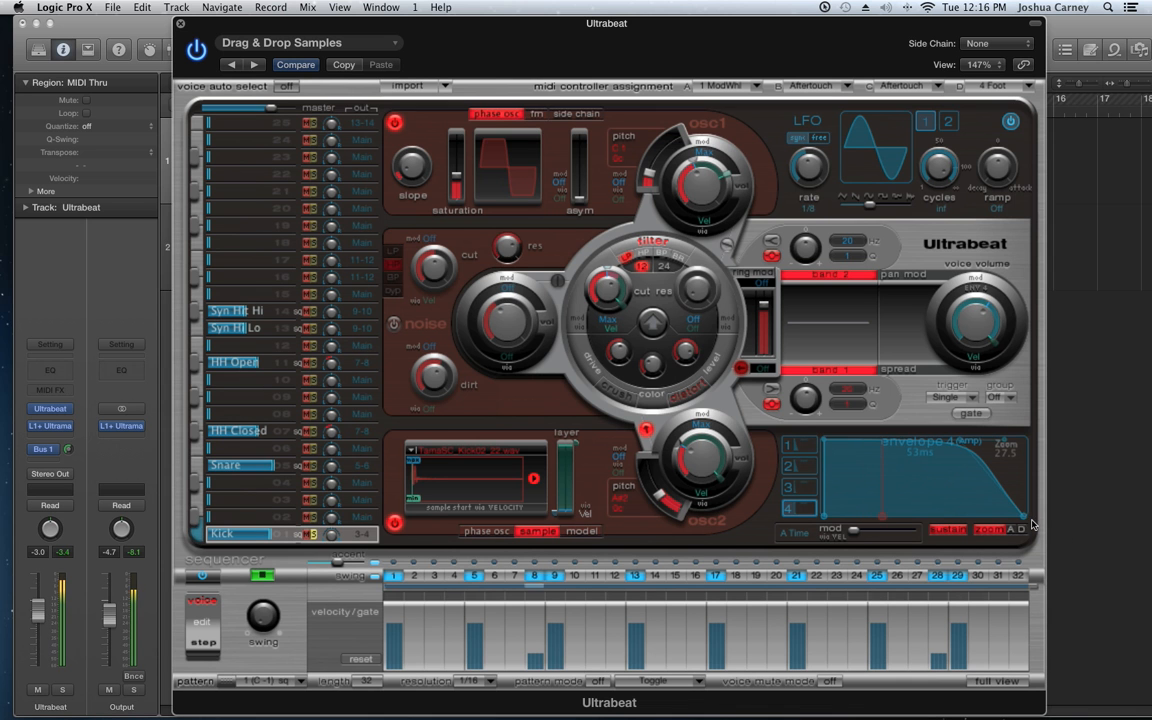
Step: Lengthen envelope 4 to 93 ms and reshape the release curve with its curve handles
mouse_move(1022, 517)
left_click_drag(1022, 517, 1087, 516)
left_click_drag(1004, 442, 972, 502)
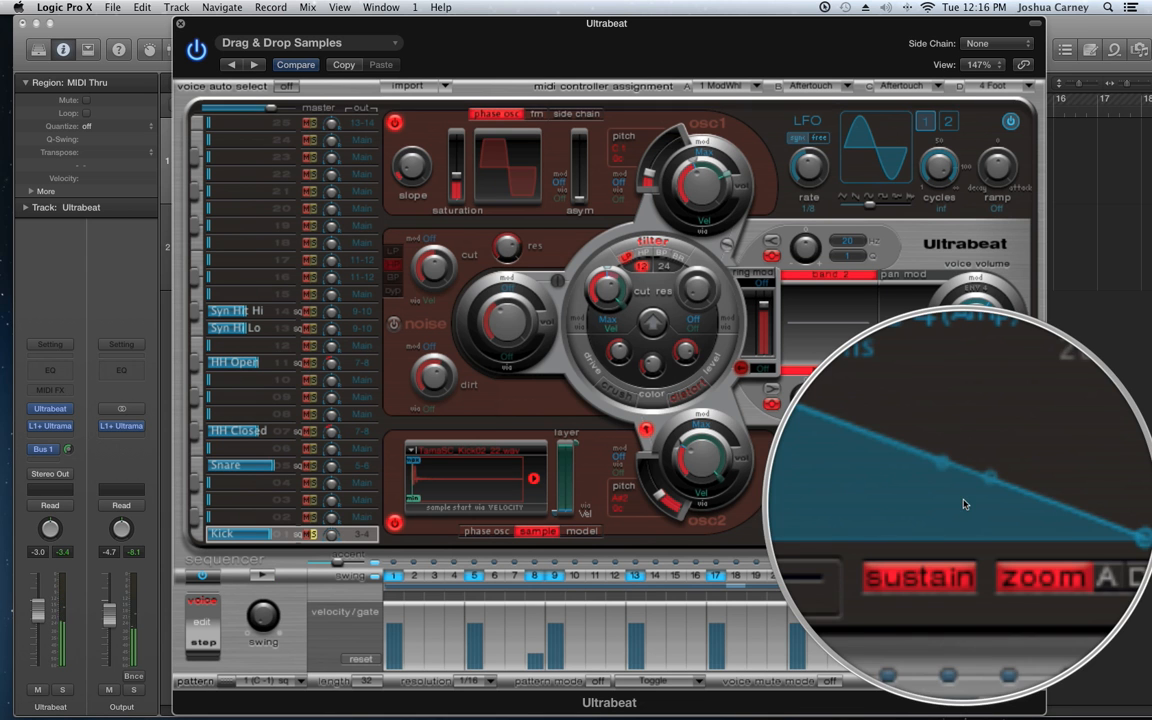
left_click_drag(957, 496, 972, 500)
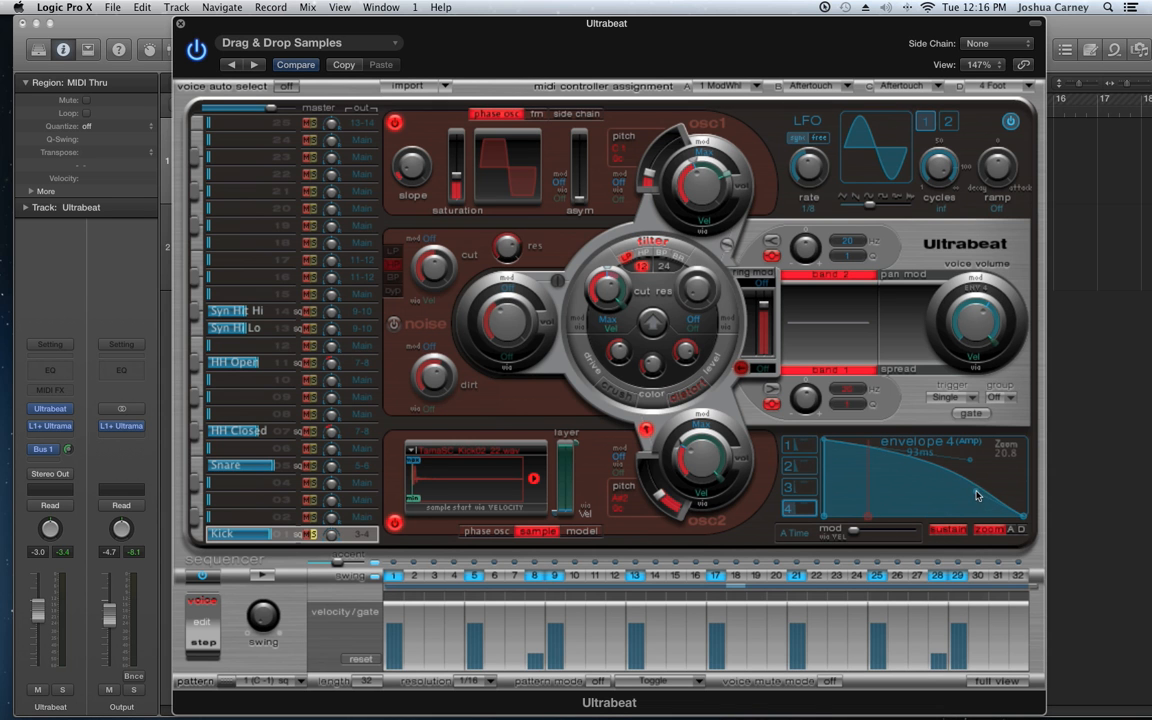
Step: Straighten envelope 4's release curve and audition the Kick with oscillator 1 routed through the filter
left_click_drag(968, 499, 955, 500)
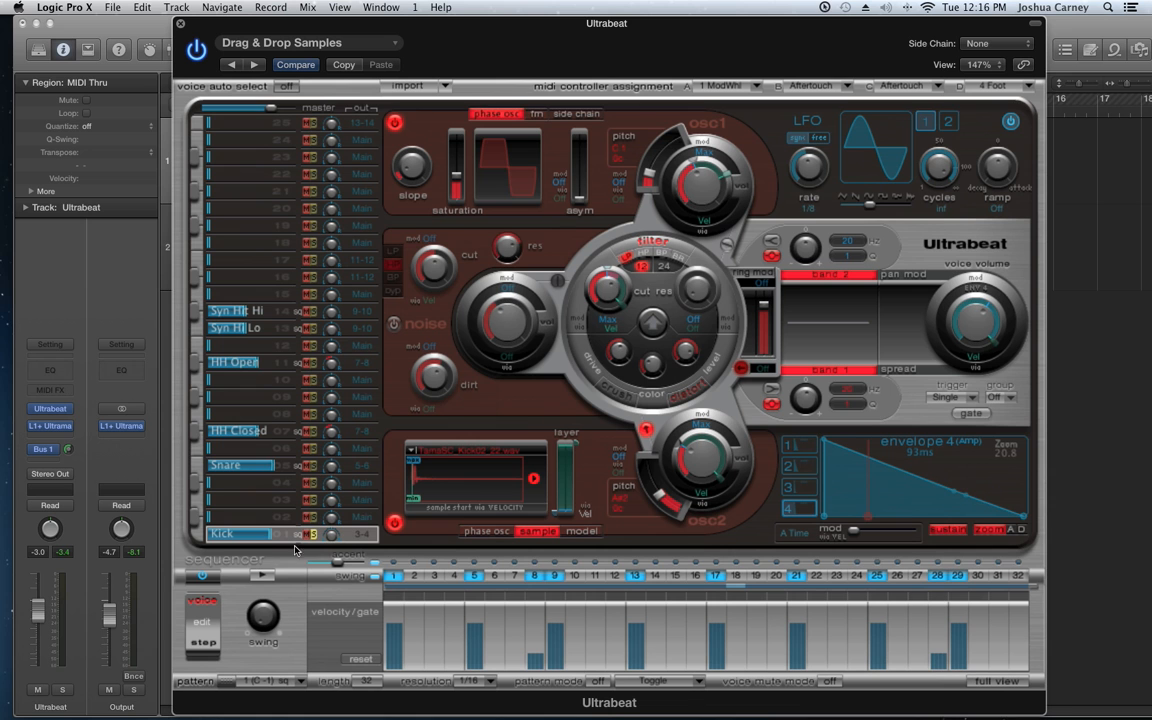
left_click(259, 576)
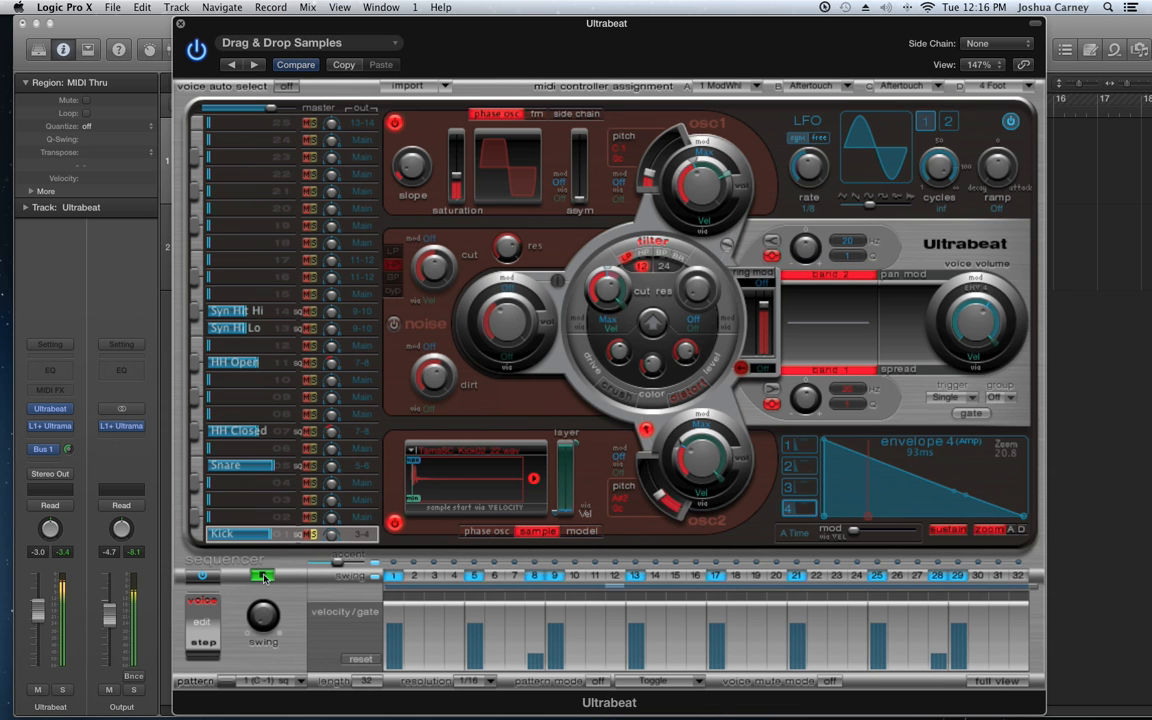
left_click(262, 578)
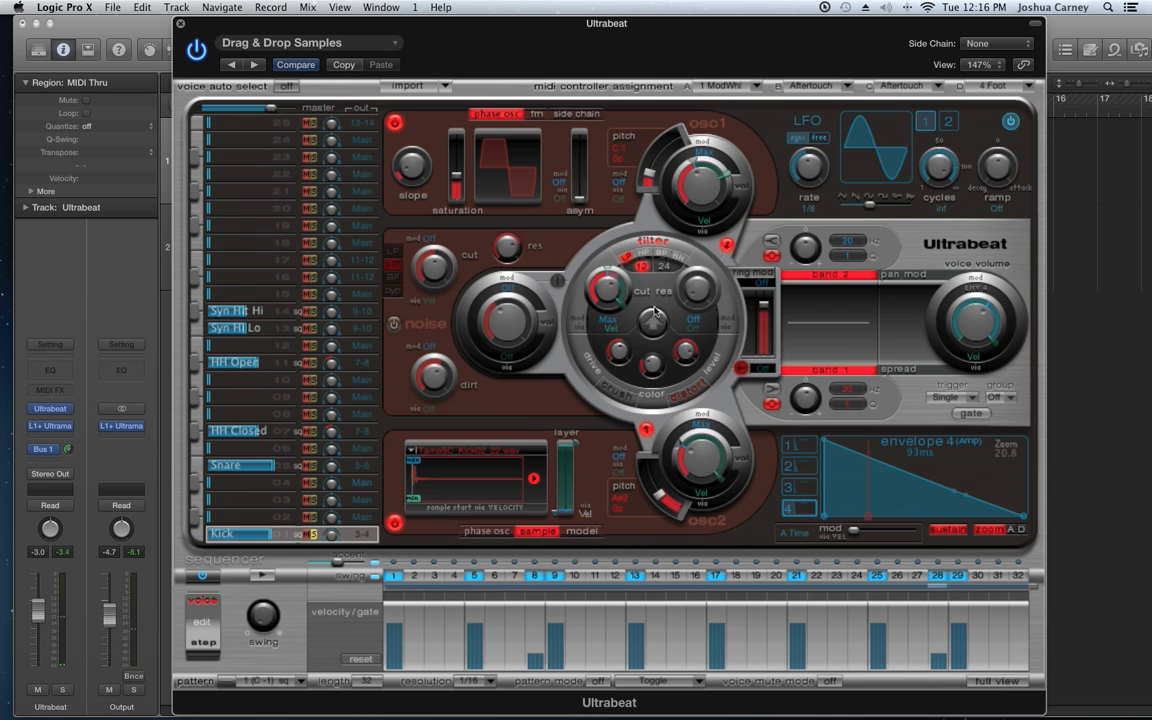
left_click(262, 576)
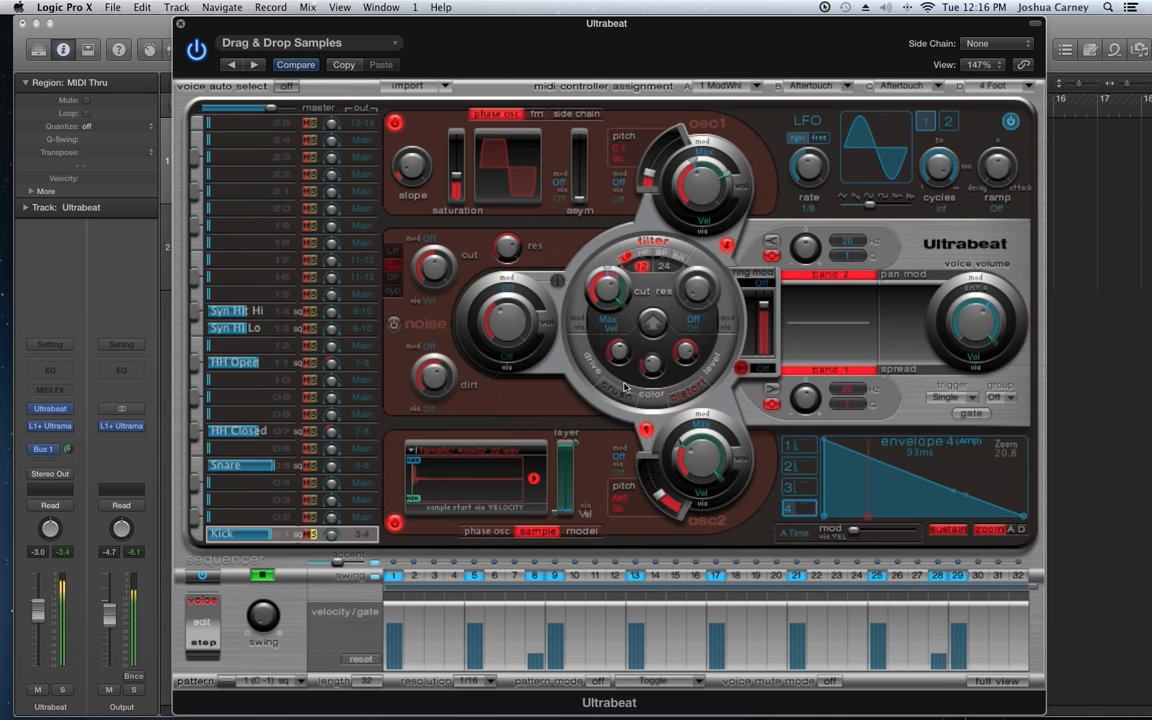
left_click(262, 576)
Step: Unsolo the Kick and lower oscillator 1's saturation to 0.25 while the full pattern plays
left_click(313, 535)
left_click(263, 577)
mouse_move(420, 146)
left_click_drag(457, 178, 457, 188)
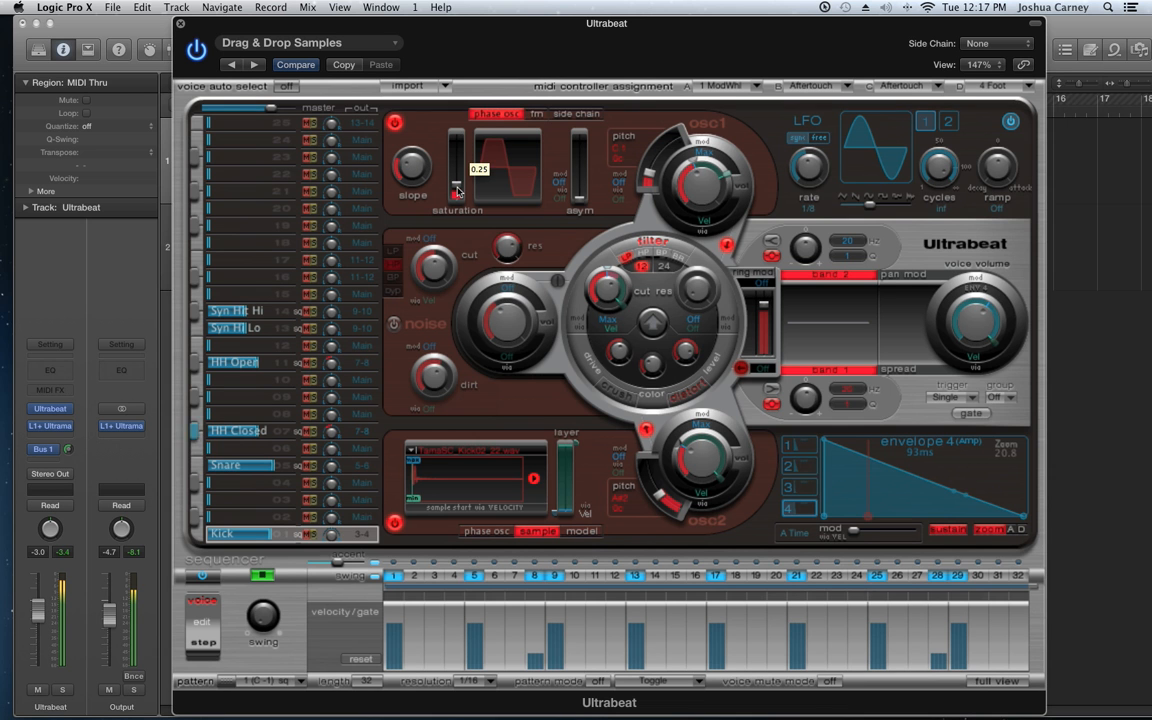
left_click(259, 577)
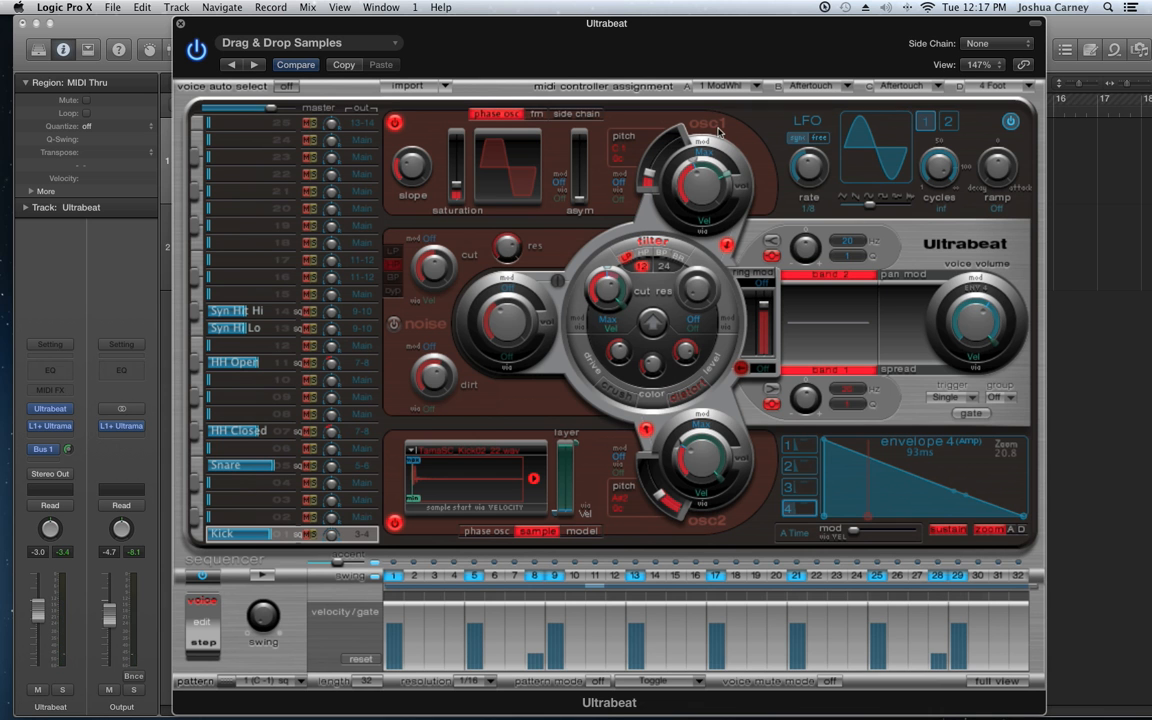
Step: Switch oscillator 1 to FM mode and compare the soloed Kick with oscillator 1 off and on
left_click(537, 116)
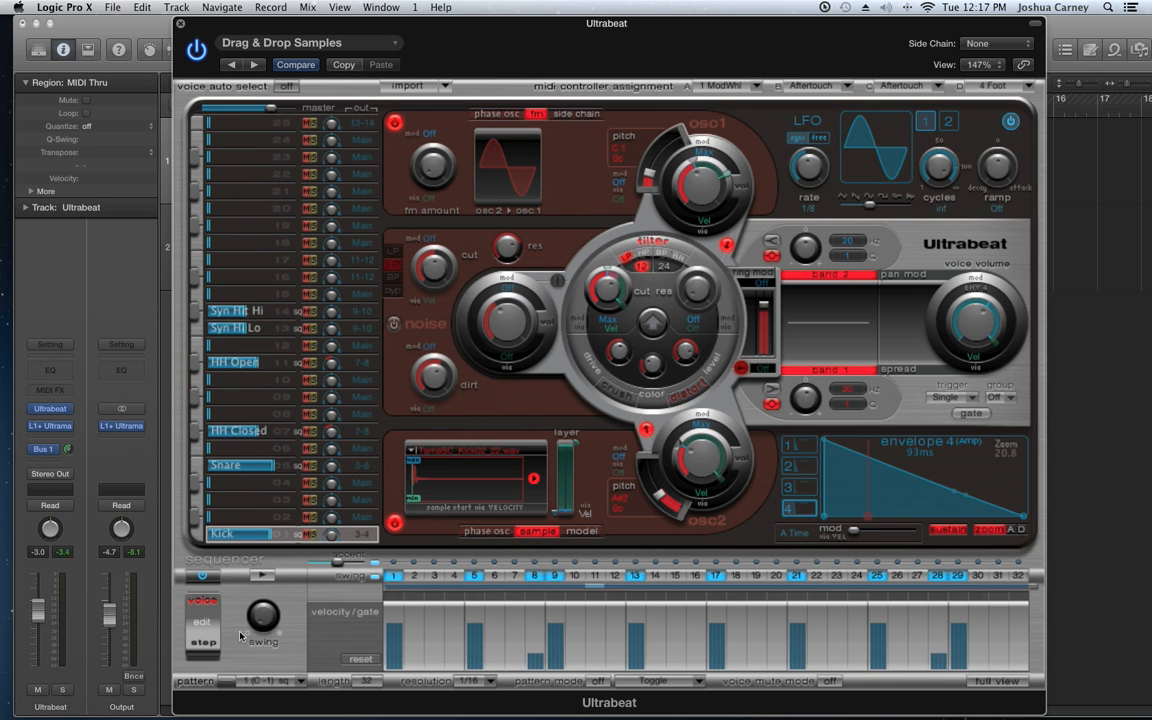
left_click(313, 536)
left_click(262, 577)
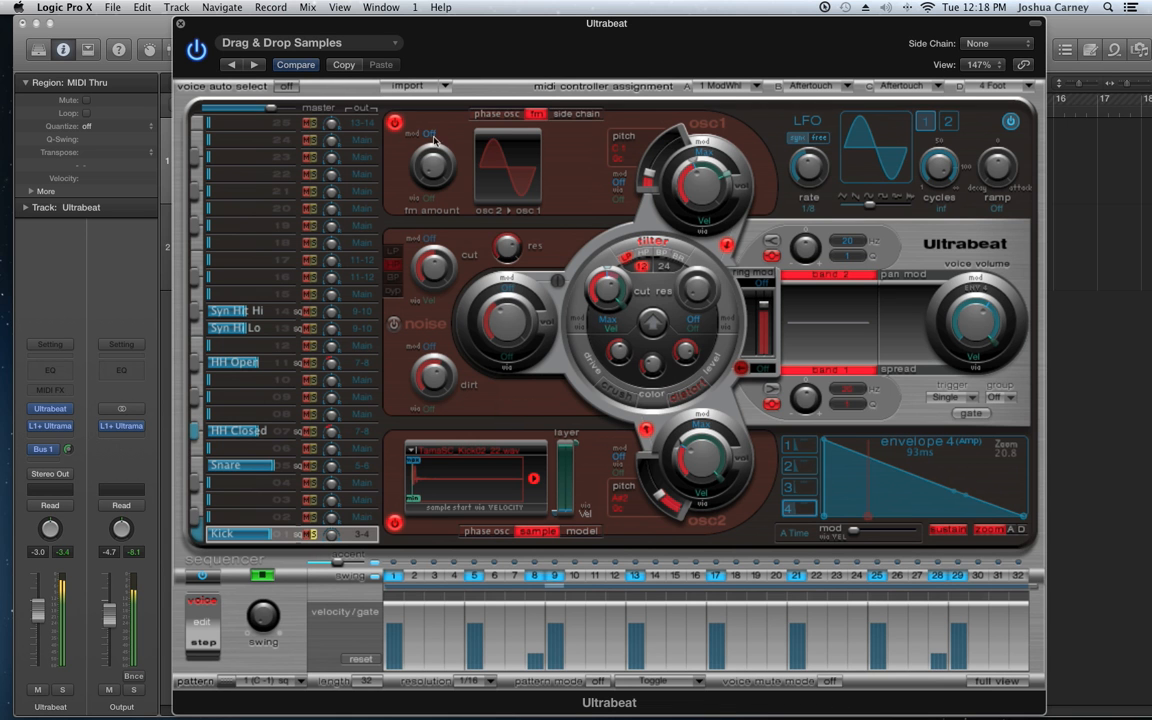
left_click(395, 122)
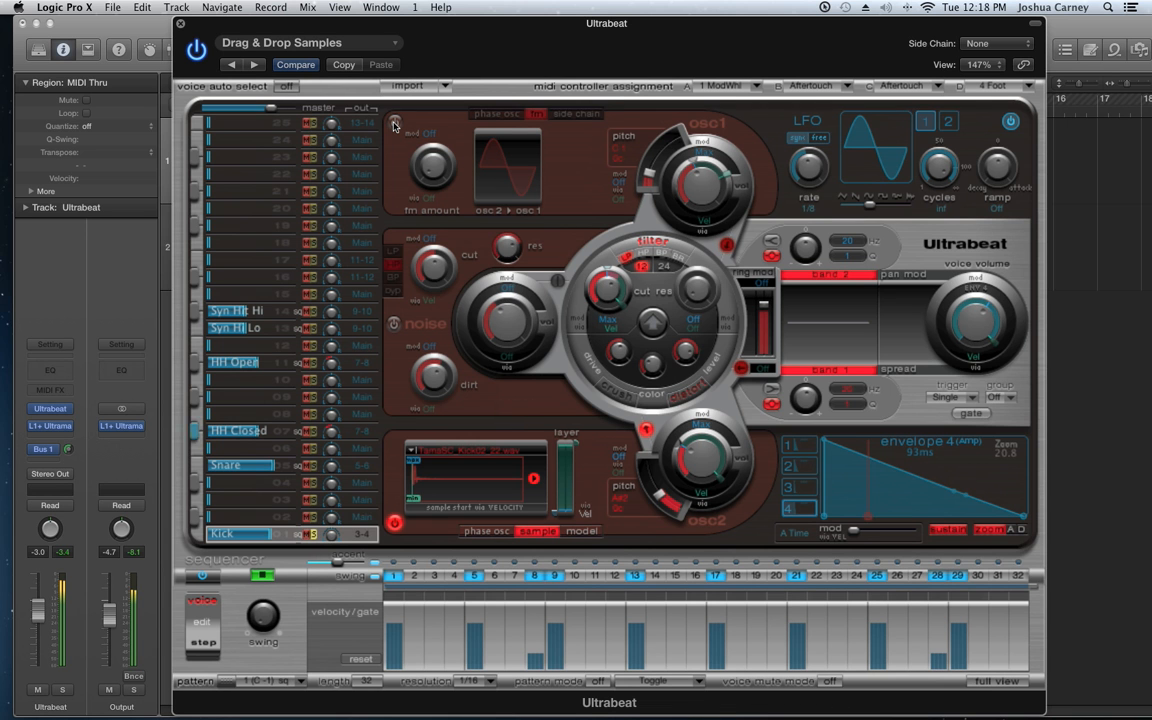
left_click(395, 122)
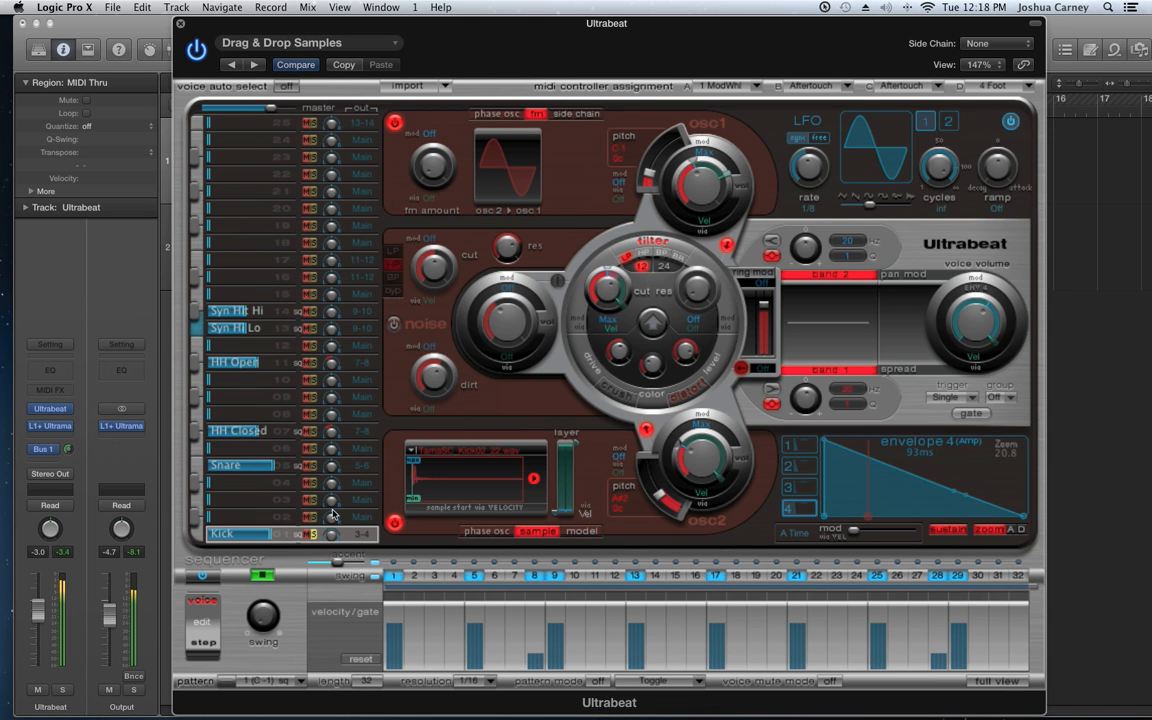
Step: Raise oscillator 1's FM amount during playback, then stop the pattern and fine-tune the amount
left_click_drag(434, 168, 441, 108)
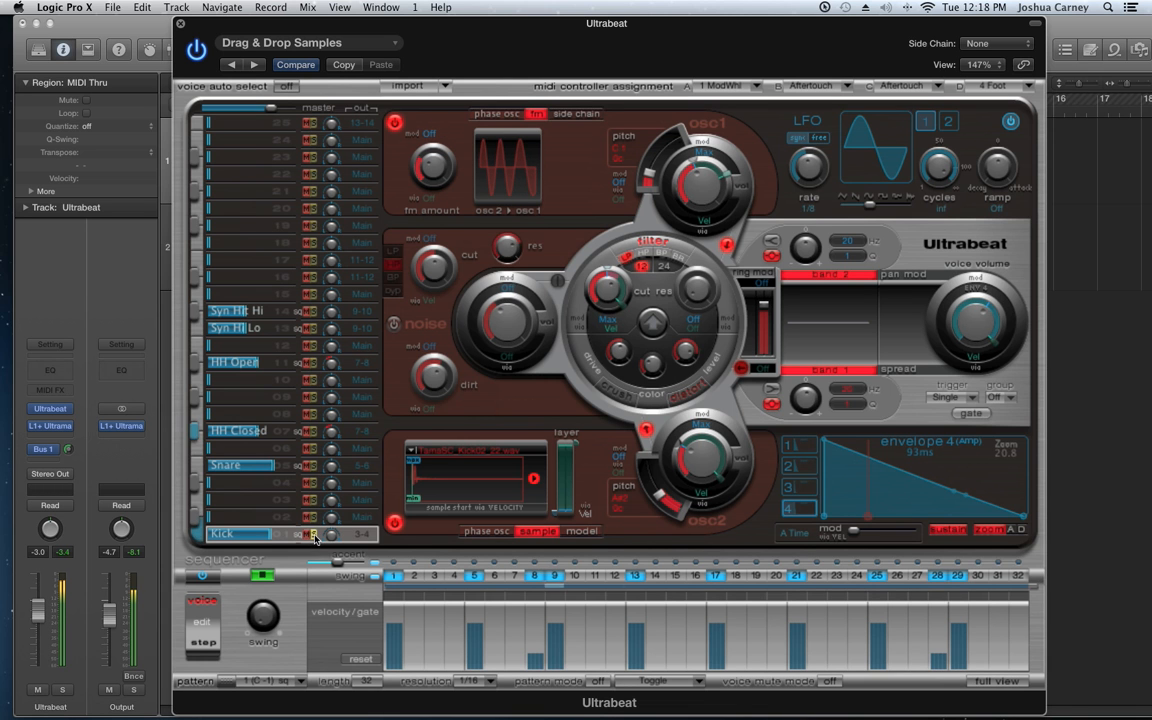
left_click(262, 575)
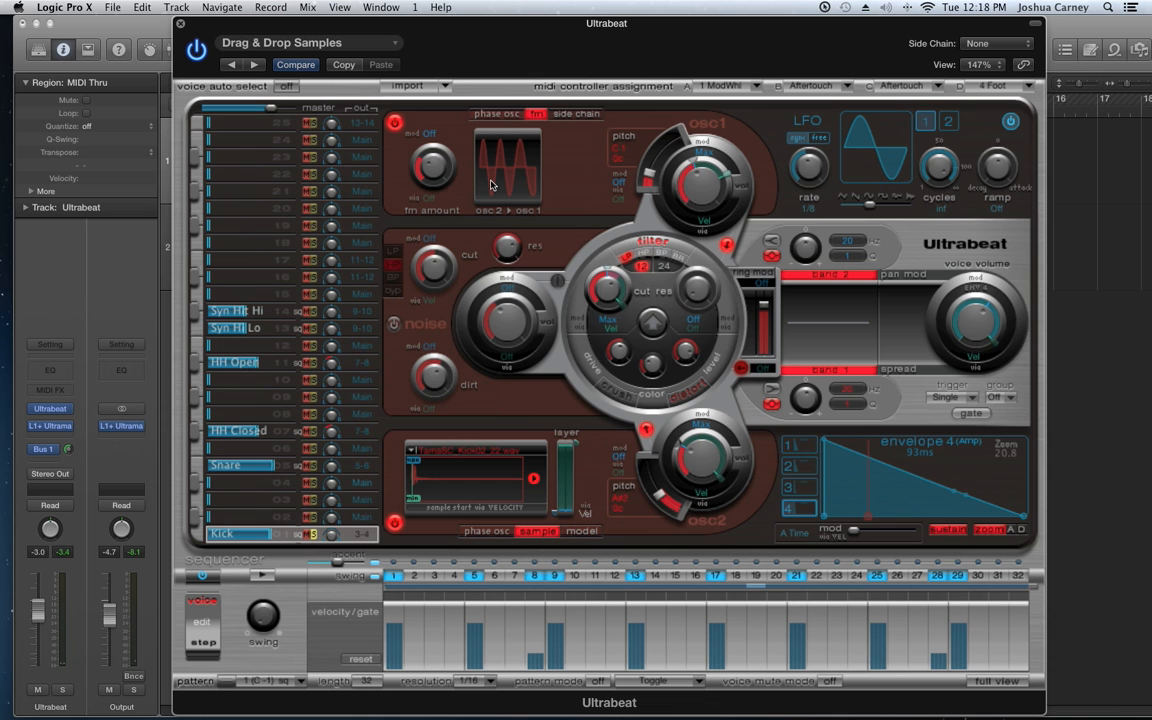
mouse_move(441, 161)
left_mouse_down()
mouse_move(441, 147)
mouse_move(441, 164)
left_mouse_up()
Step: Turn off the envelope zoom, lengthen envelope 4's release to 885.400 ms, and audition the Kick
left_click(995, 530)
left_click_drag(846, 518, 929, 520)
left_click(265, 576)
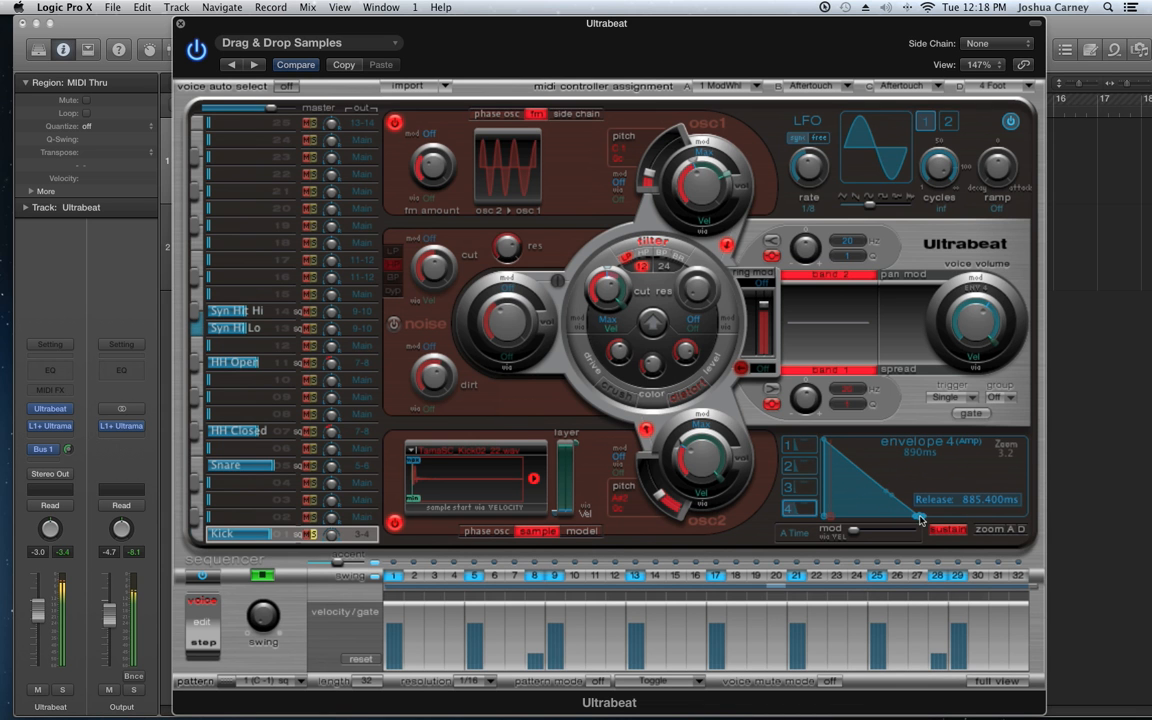
left_click(265, 578)
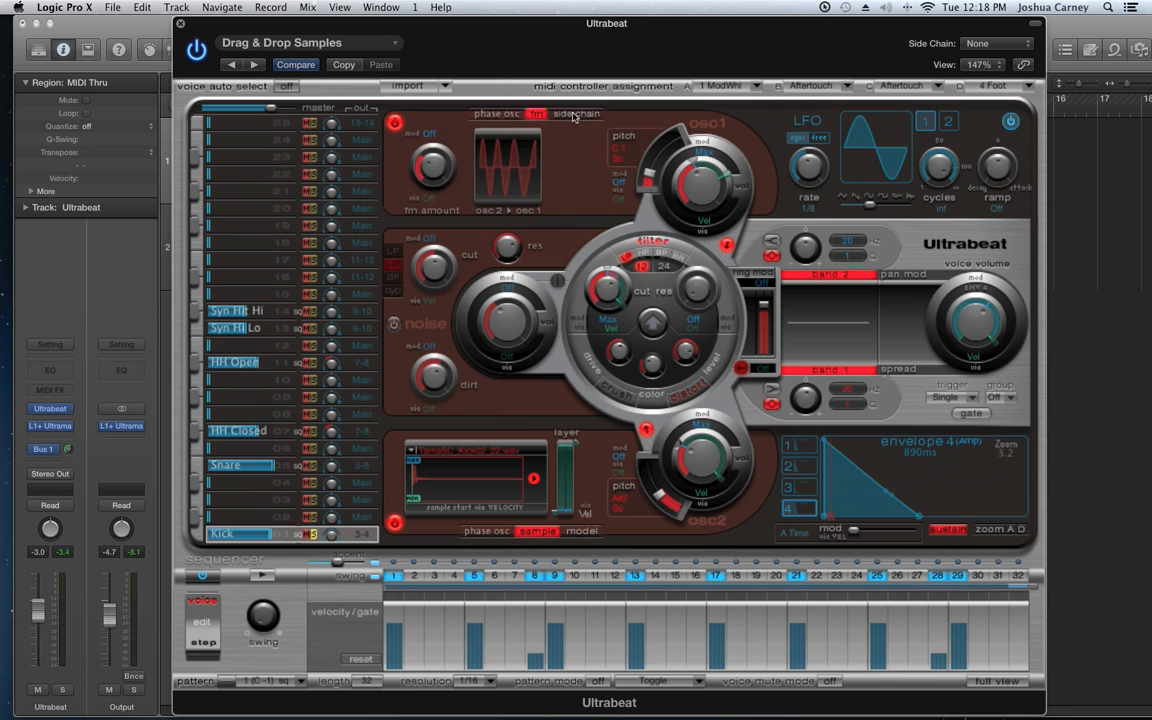
Step: View oscillator 1's side chain mode and oscillator 2's model mode, returning them to FM and sample
left_click(575, 115)
left_click(536, 114)
left_click(582, 532)
left_click(538, 531)
Step: Select and solo the Snare voice in place of the Kick and play its pattern
left_click(318, 467)
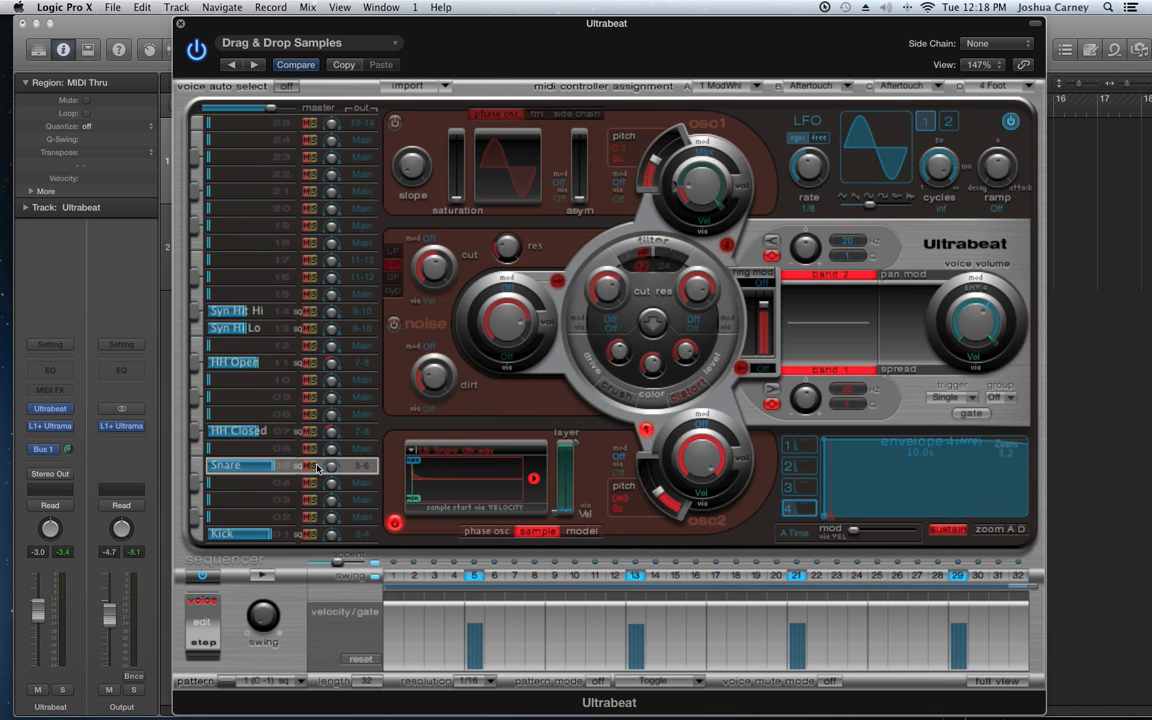
left_click(262, 575)
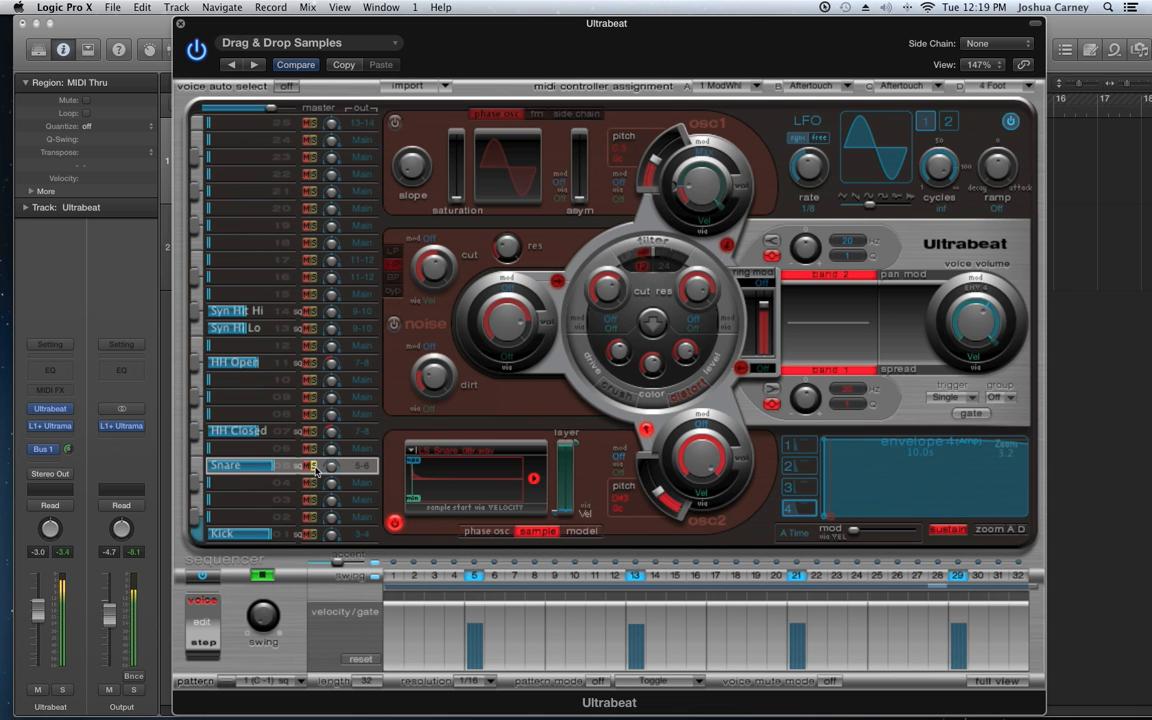
left_click(262, 575)
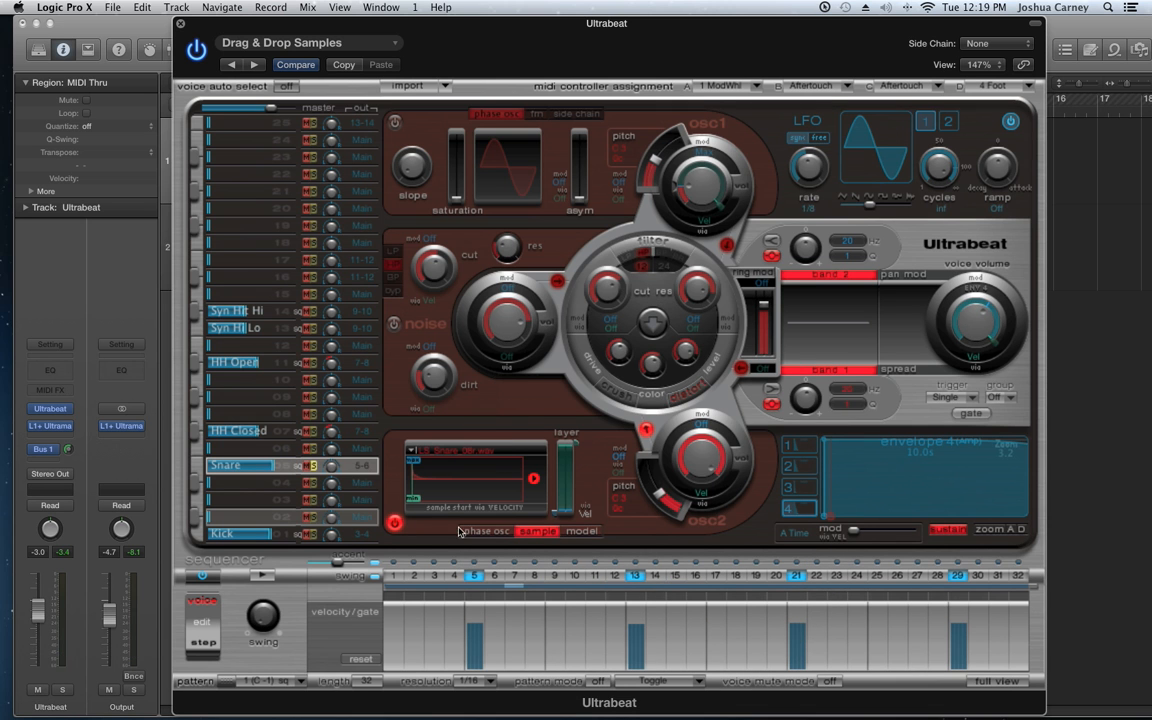
Step: Adjust the pitch of the Snare's oscillator 2 and audition the pattern
left_click(262, 576)
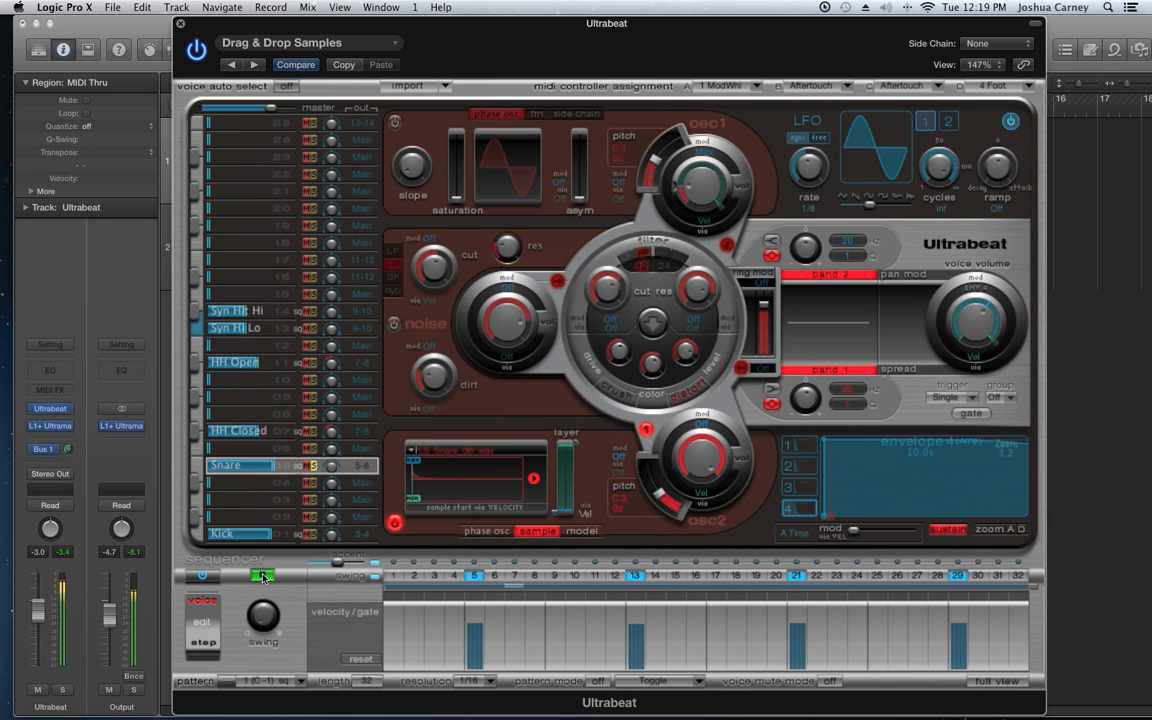
left_click(262, 576)
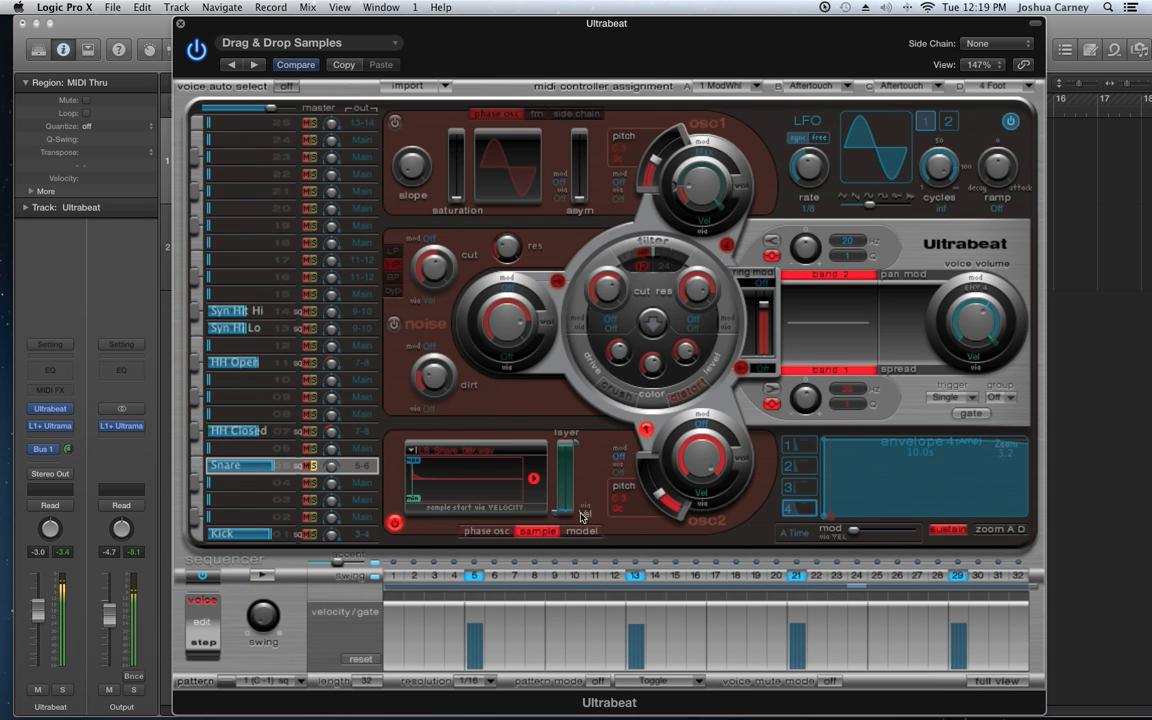
left_click_drag(658, 491, 658, 489)
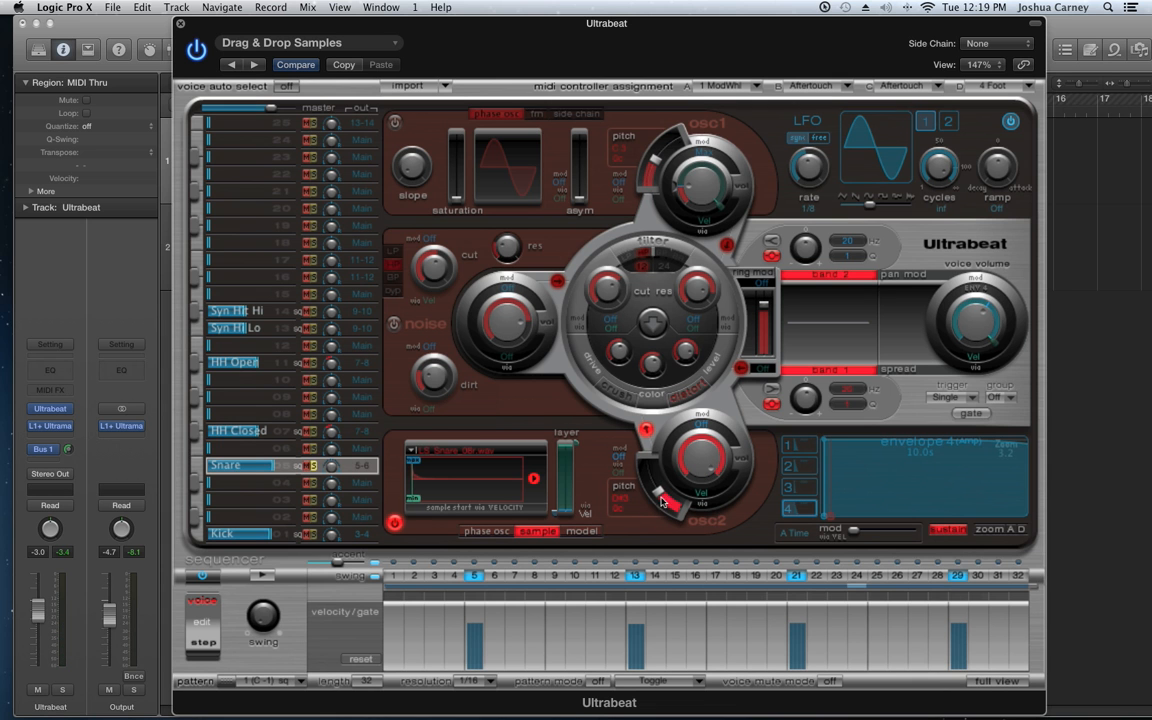
left_click(264, 577)
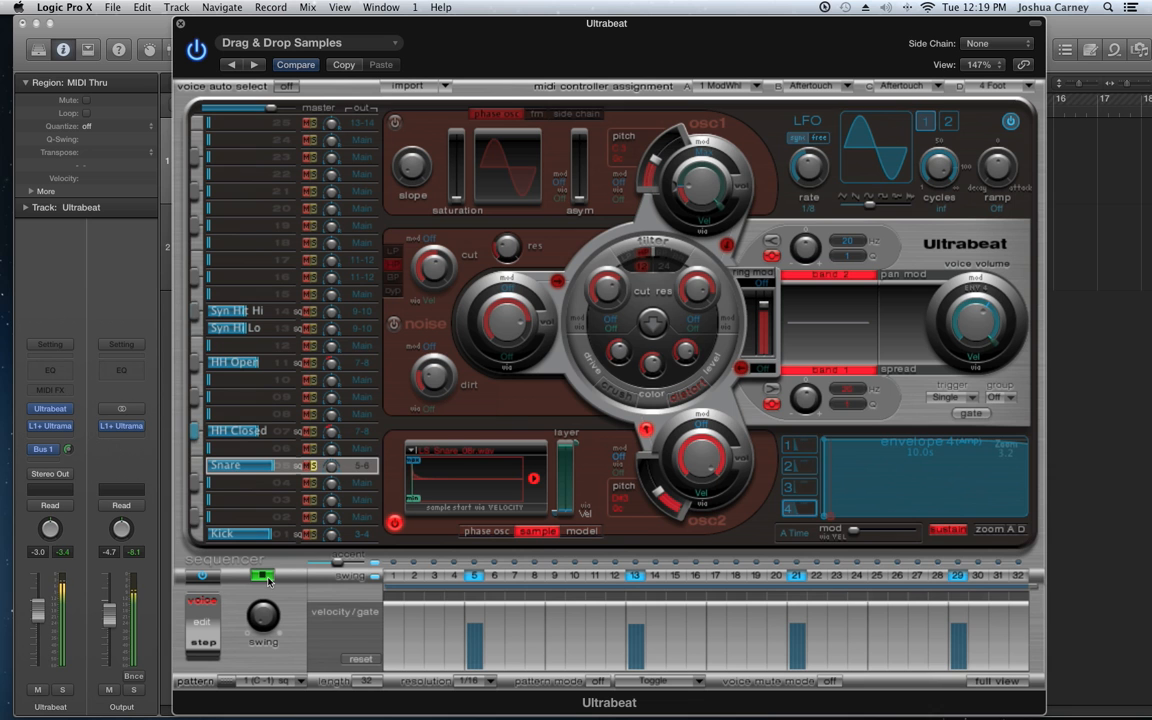
left_click(264, 577)
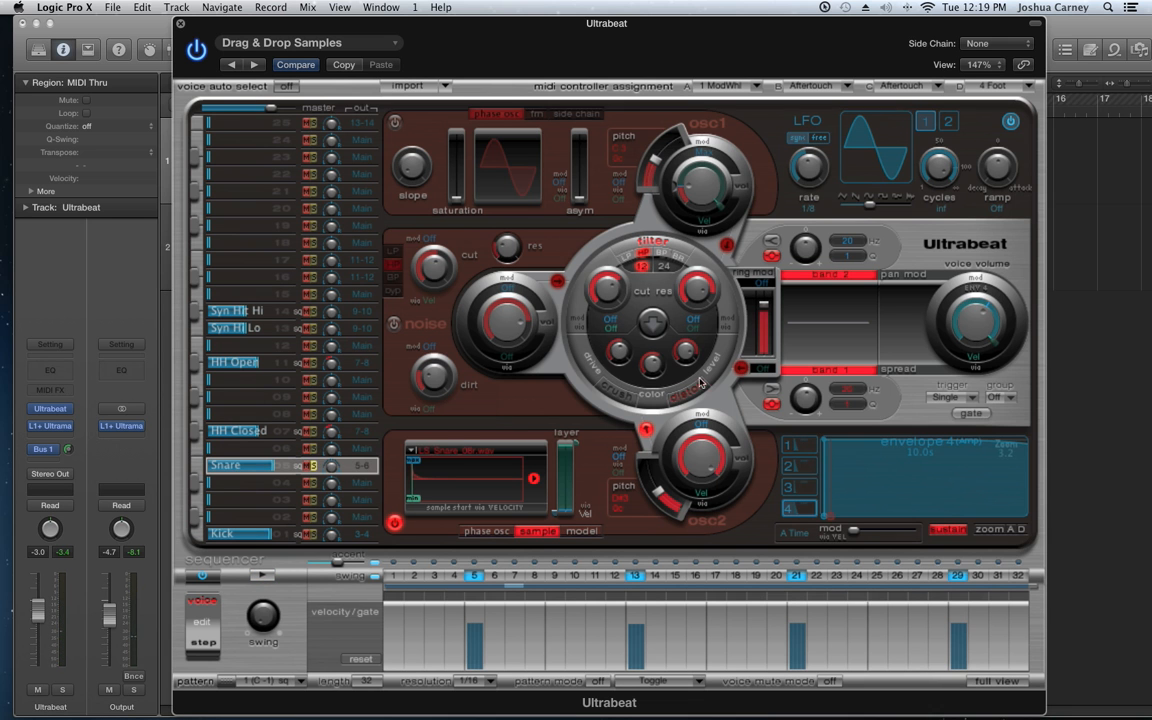
Step: Turn on Crush for the Snare and set the high-pass filter's cutoff and minimum resonance while the pattern plays
left_click(617, 392)
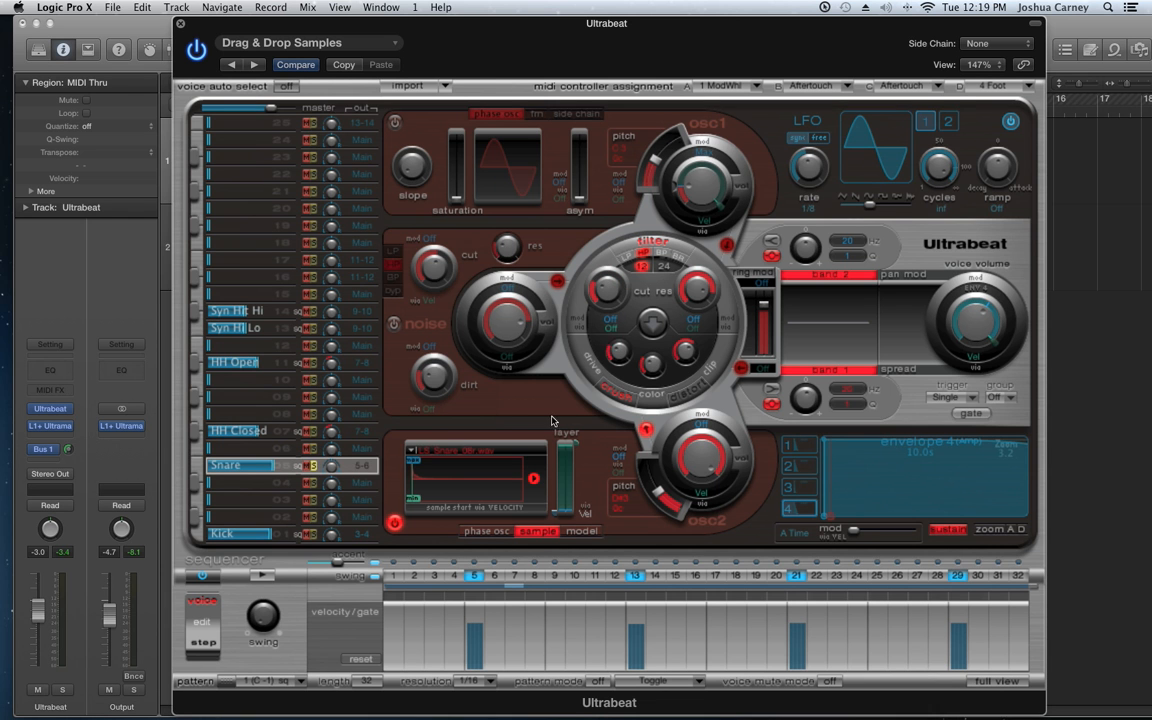
left_click(262, 575)
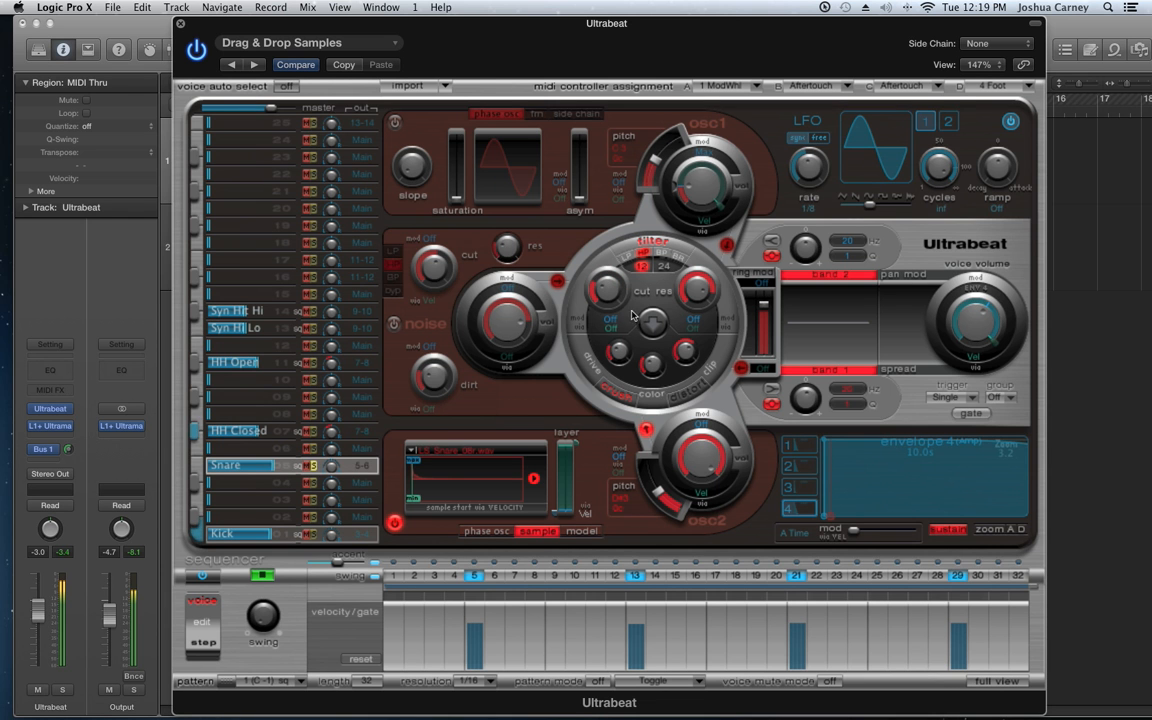
left_click(625, 399)
left_click_drag(604, 289, 604, 295)
left_click_drag(696, 292, 703, 346)
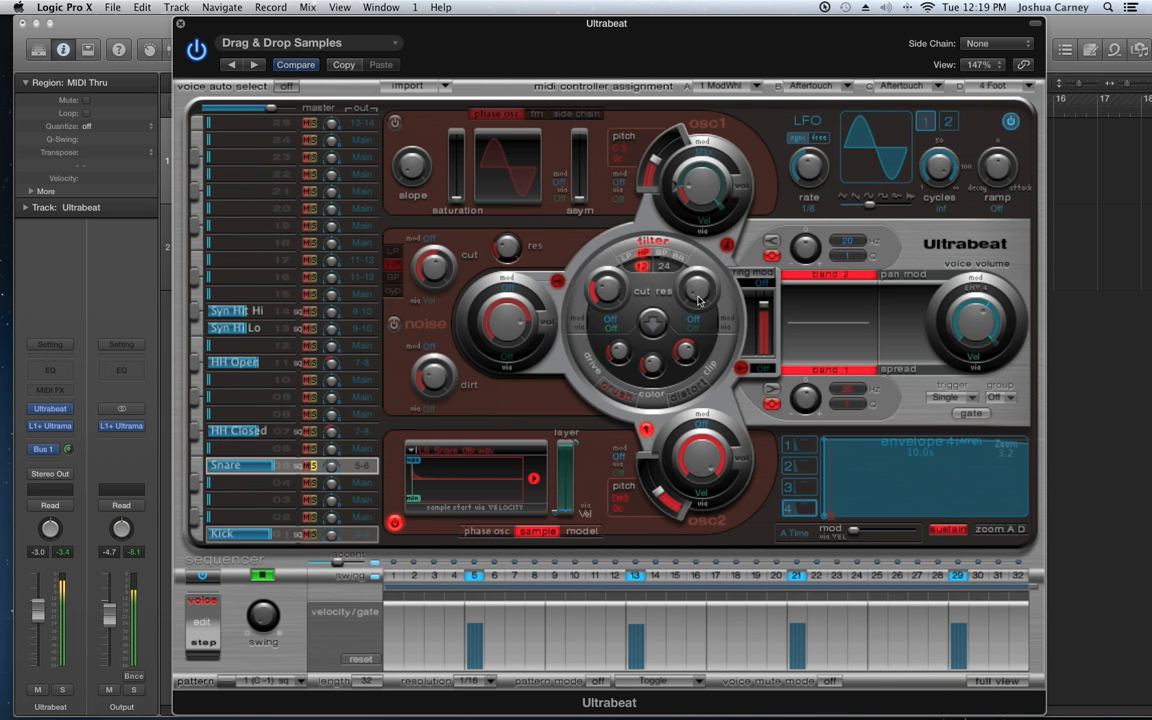
mouse_move(609, 296)
left_mouse_down()
mouse_move(612, 270)
mouse_move(611, 292)
left_mouse_up()
Step: Adjust the Snare's color, drive and clip knobs, keep Crush as the effect, and reverse the filter and distortion order
left_click_drag(655, 364, 658, 397)
left_click_drag(619, 350, 620, 382)
left_click_drag(685, 352, 689, 398)
left_click(688, 395)
left_click(630, 391)
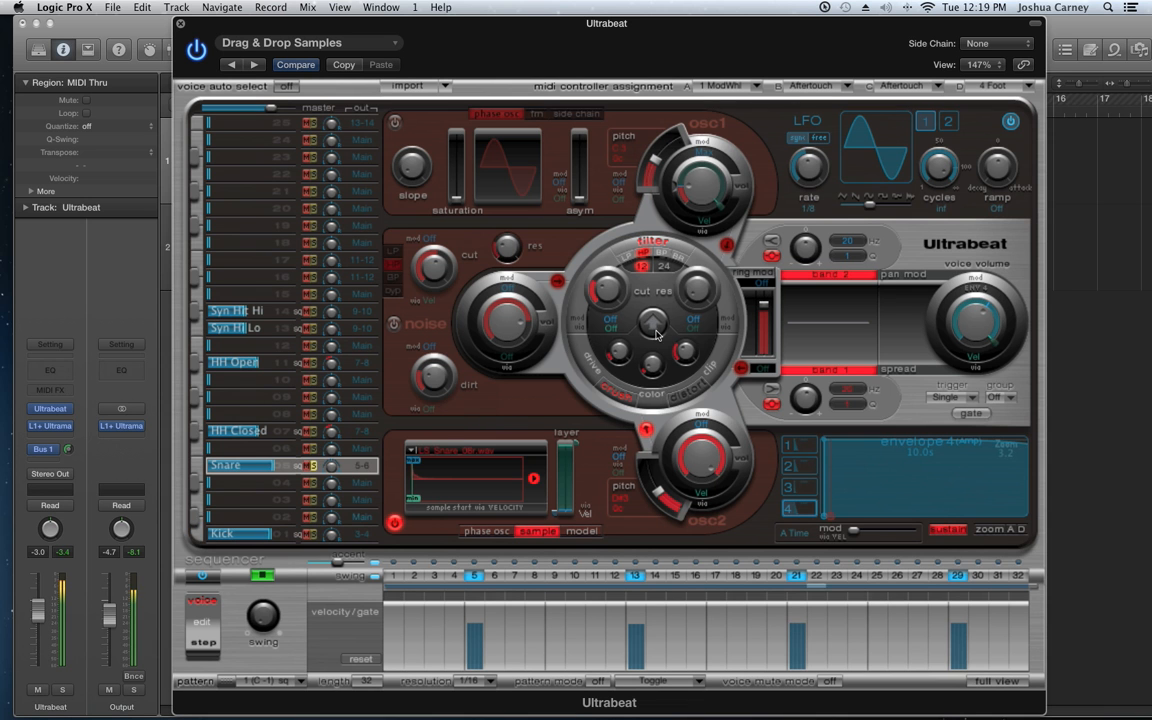
left_click(261, 575)
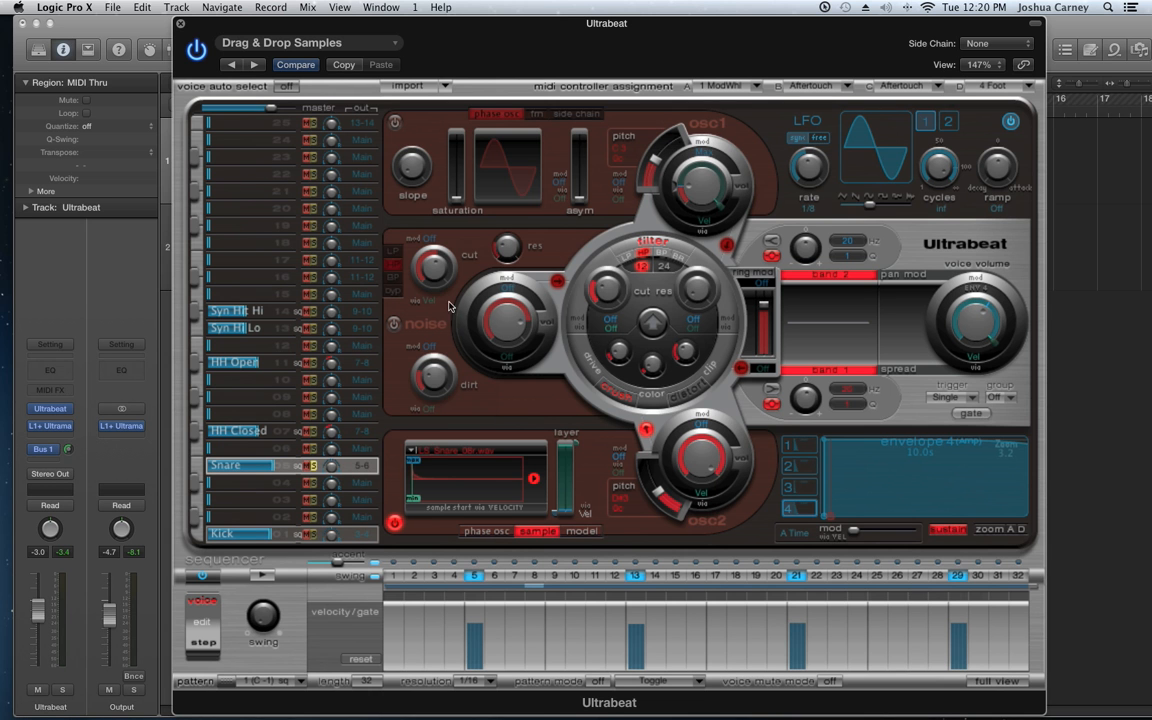
Step: Bypass the main filter for the Snare's noise generator, turn that filter off, and switch the noise generator on
left_click(395, 324)
left_click(395, 324)
left_click(395, 324)
left_click(557, 282)
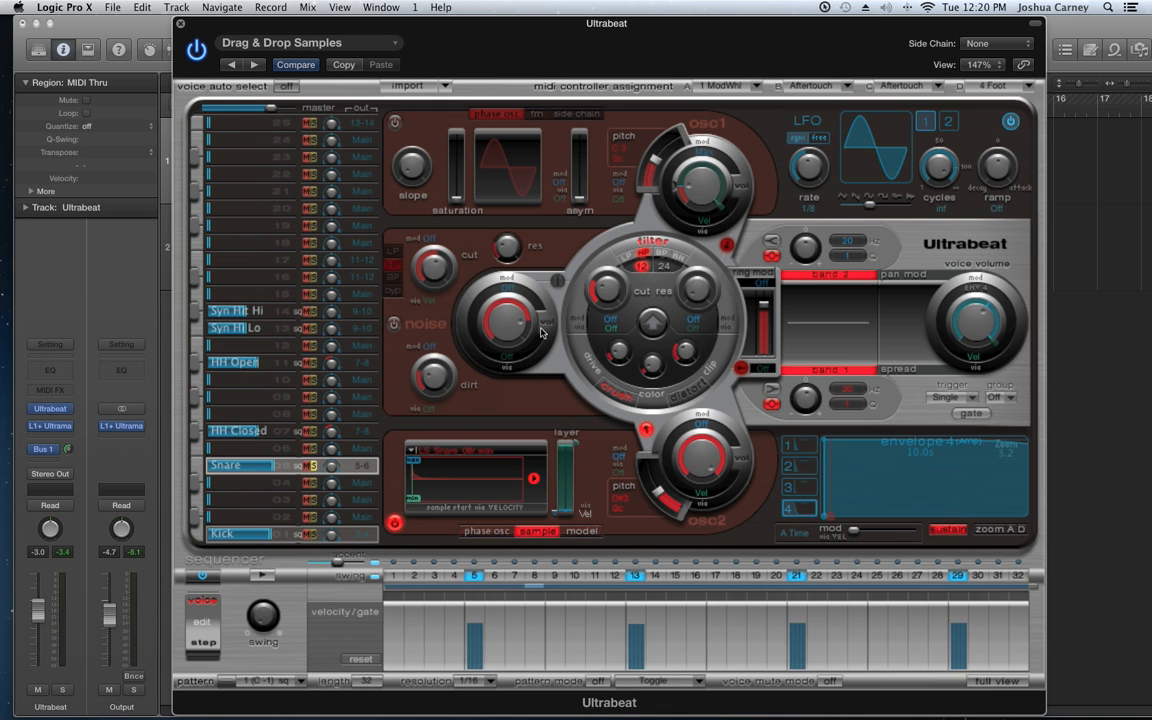
left_click(671, 246)
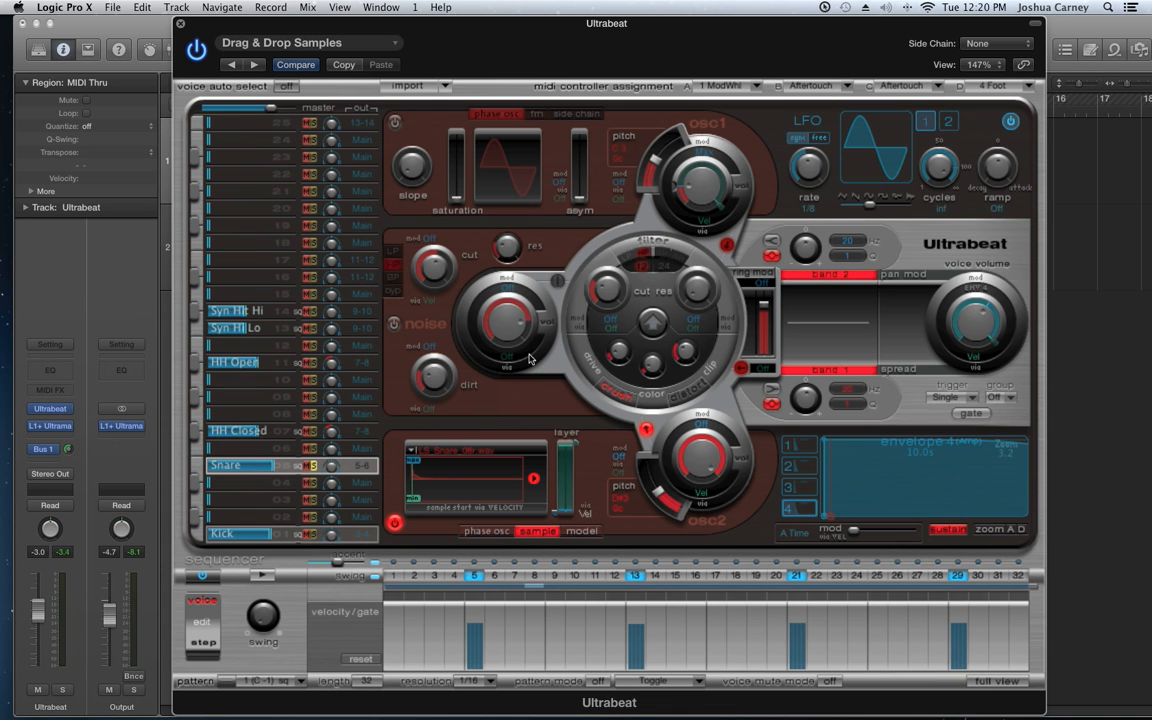
left_click(395, 325)
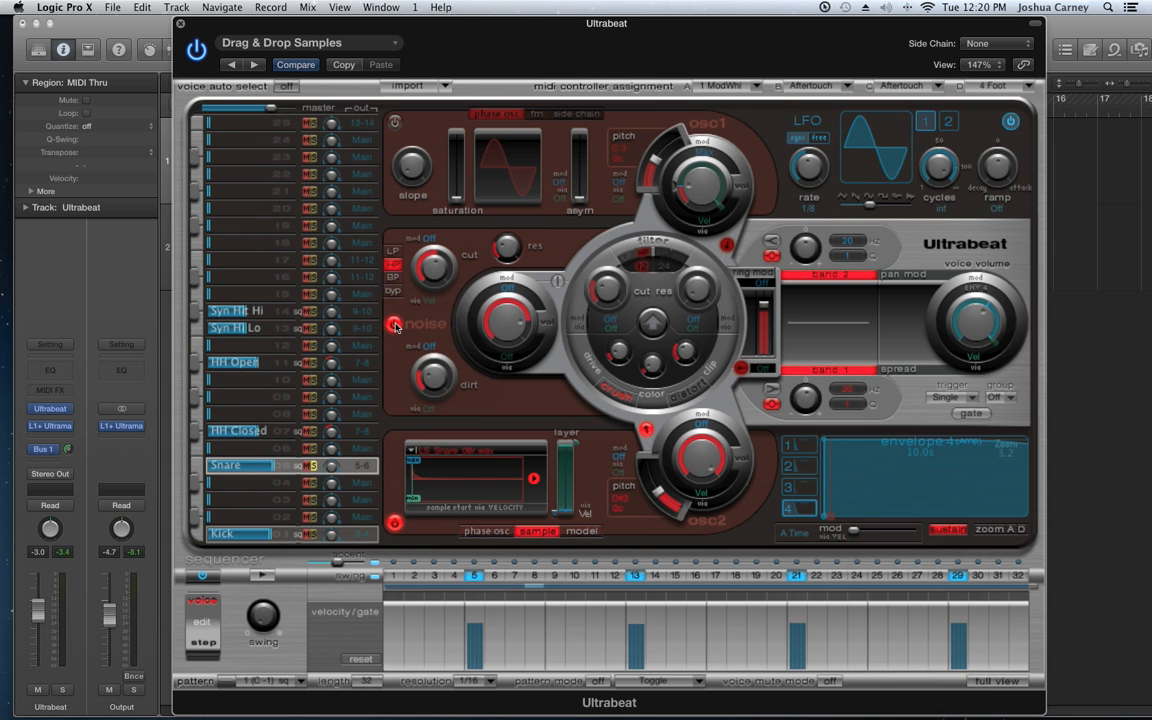
Step: Step through the noise filter types to byp and turn the noise cutoff and resonance fully down
left_click(394, 264)
left_click(396, 284)
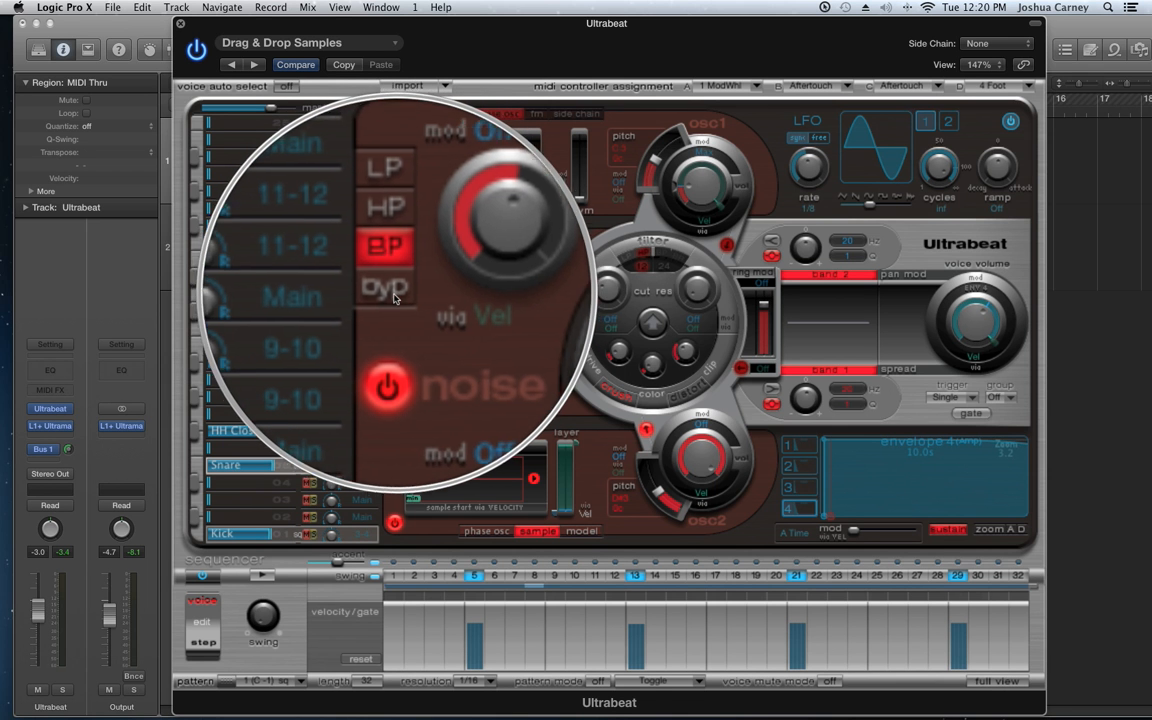
left_click(394, 295)
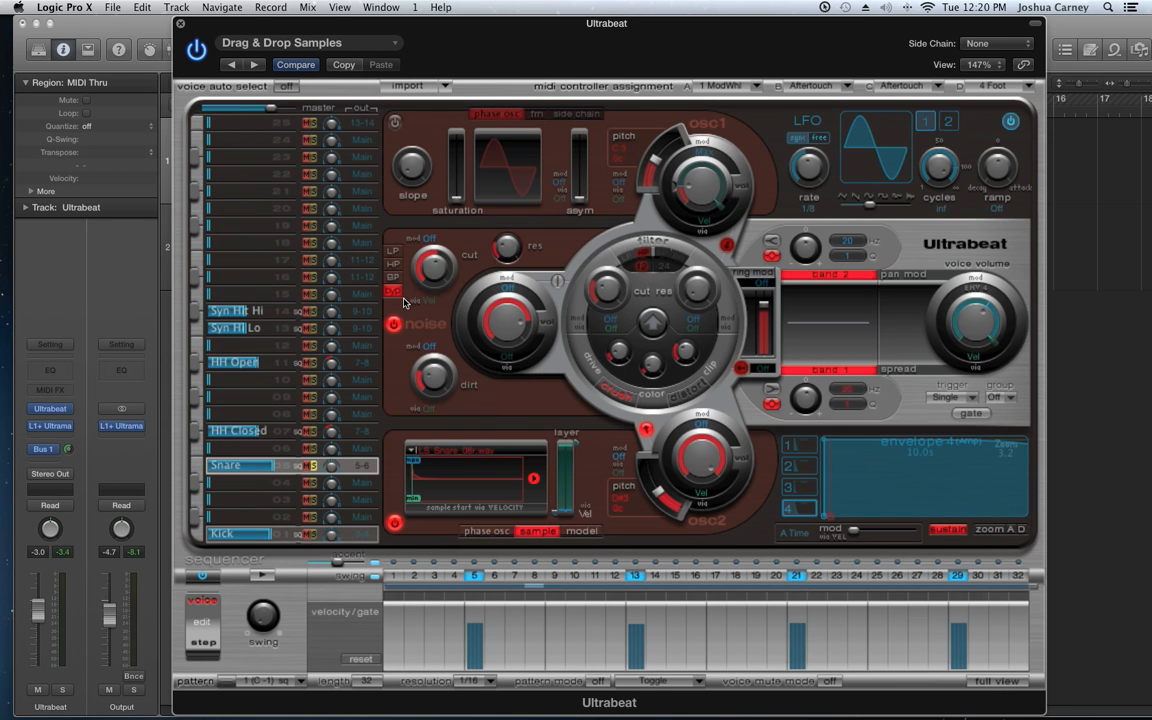
left_click_drag(430, 269, 438, 296)
left_click_drag(507, 248, 505, 270)
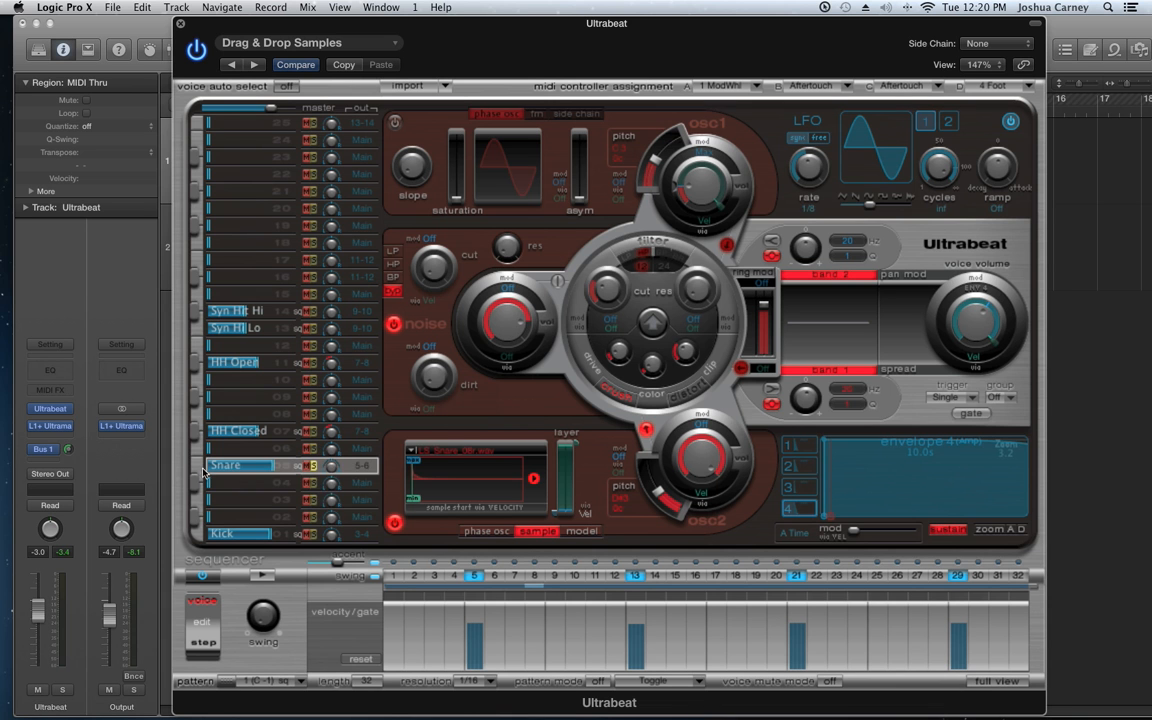
Step: Switch off the Snare's oscillator 2 and audition the noise generator alone
left_click(394, 524)
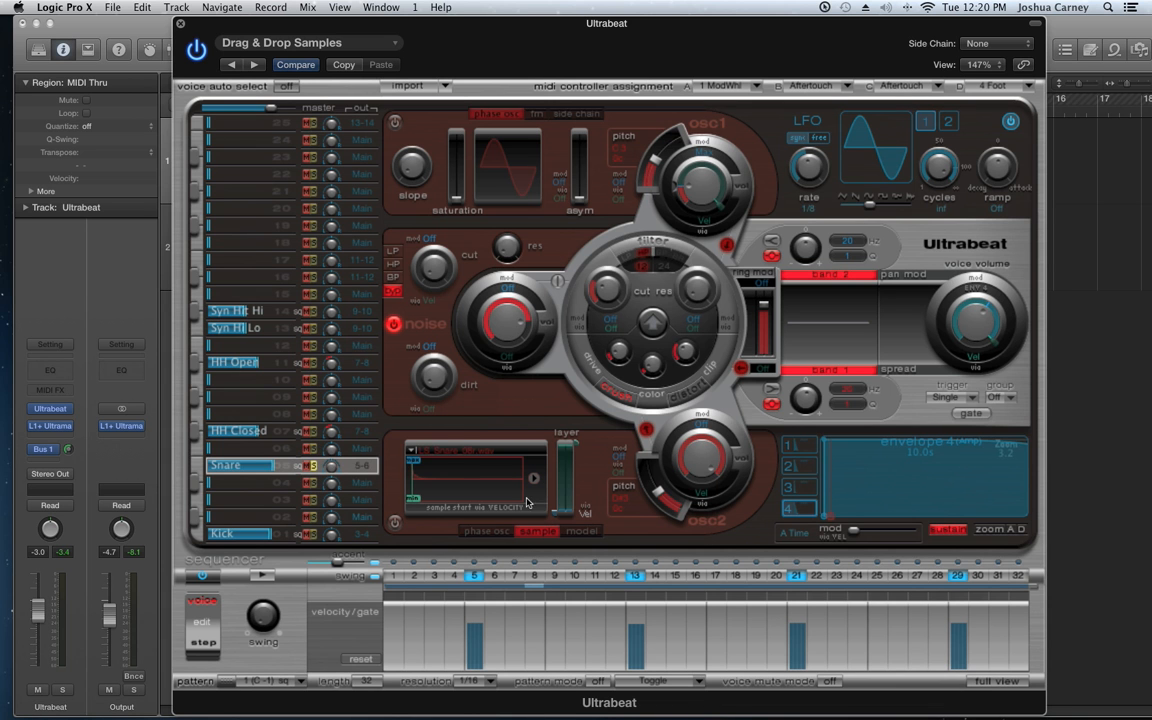
left_click(202, 470)
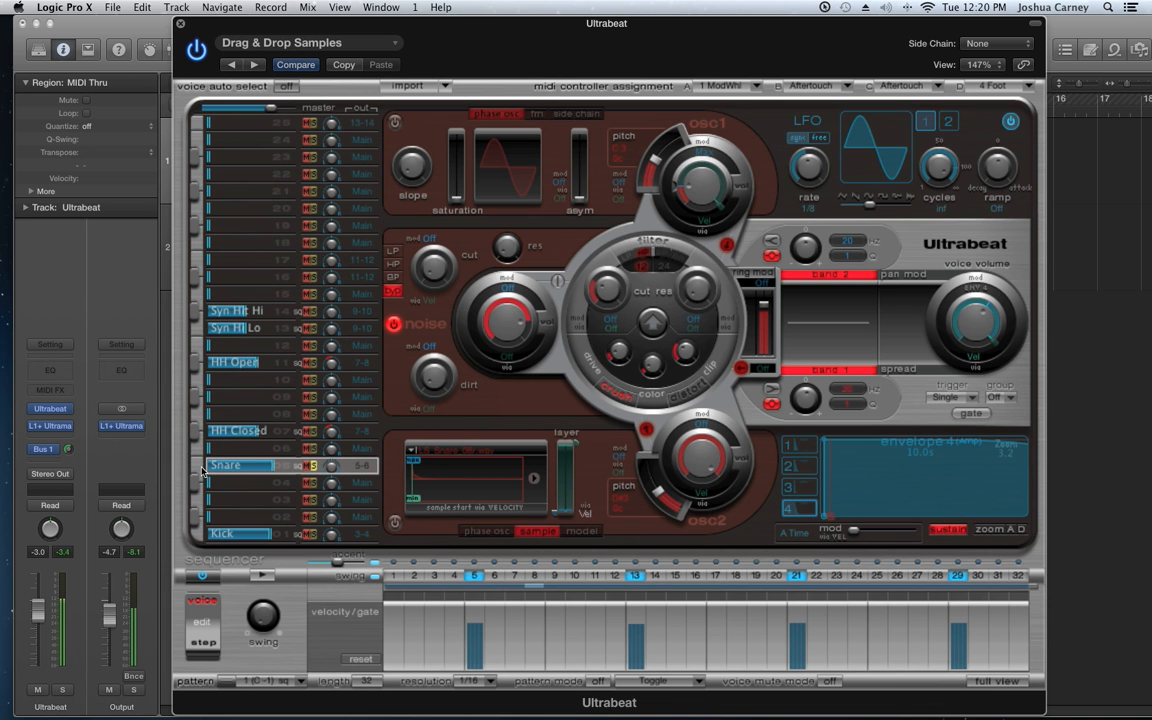
Step: Toggle the Snare's noise generator off and back on, then set envelope 3's decay to 620 ms
left_click(394, 324)
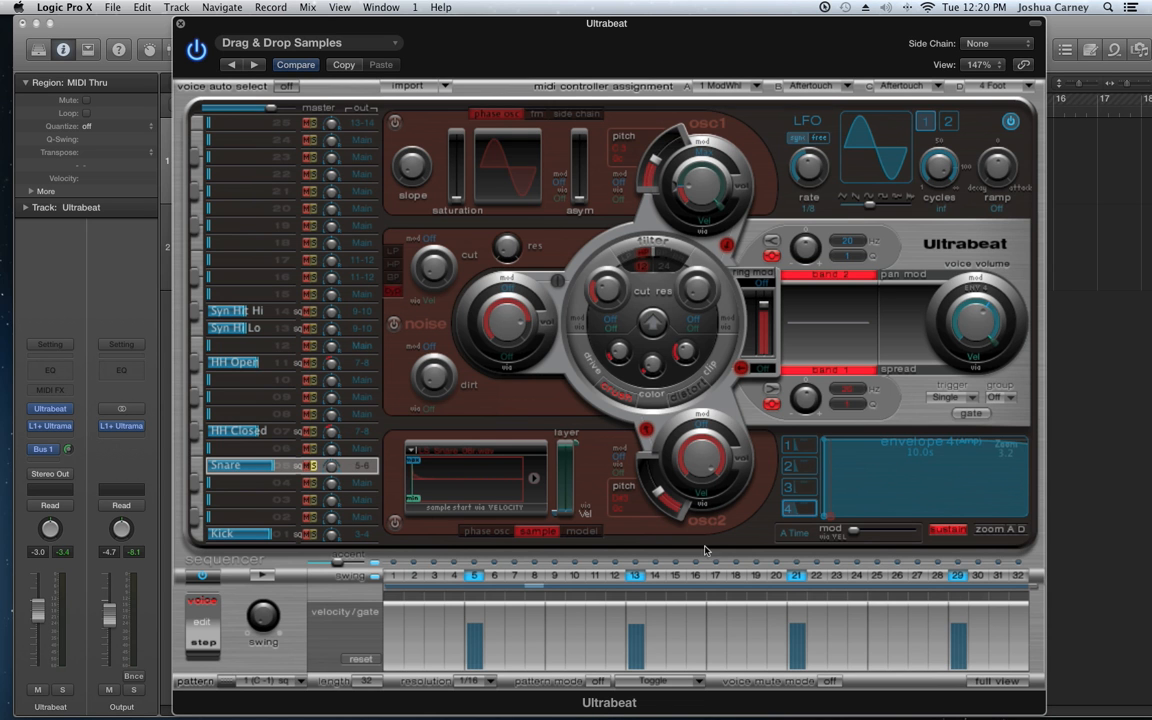
left_click(394, 325)
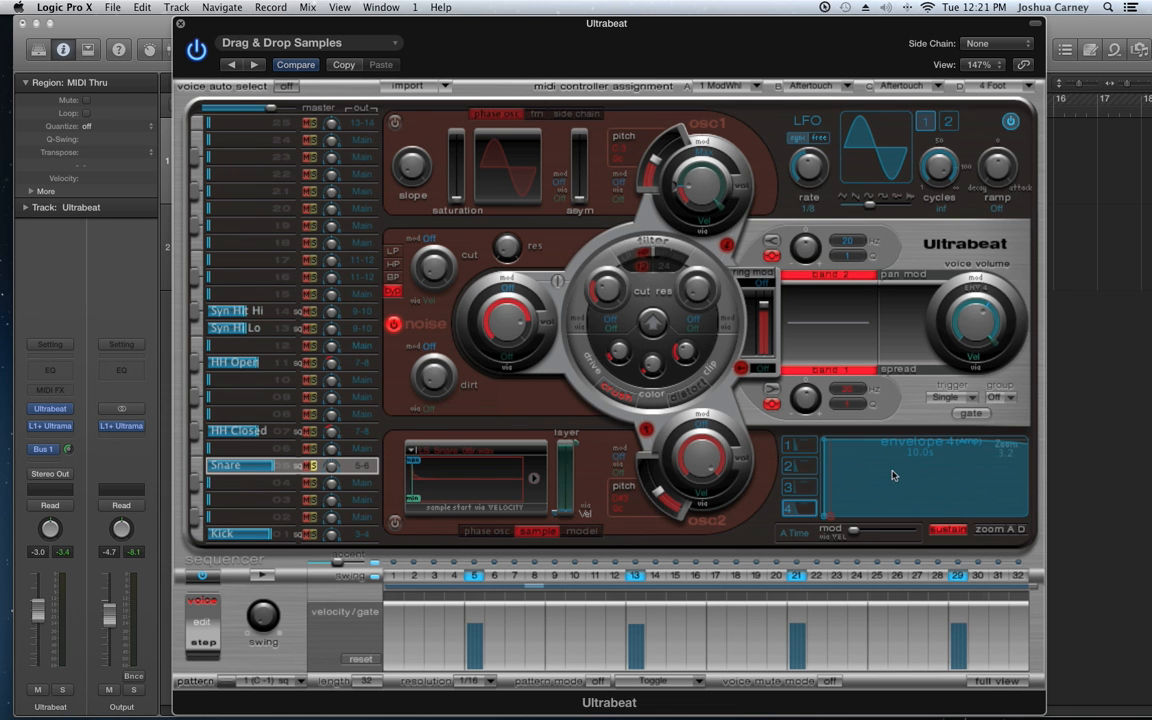
left_click(789, 488)
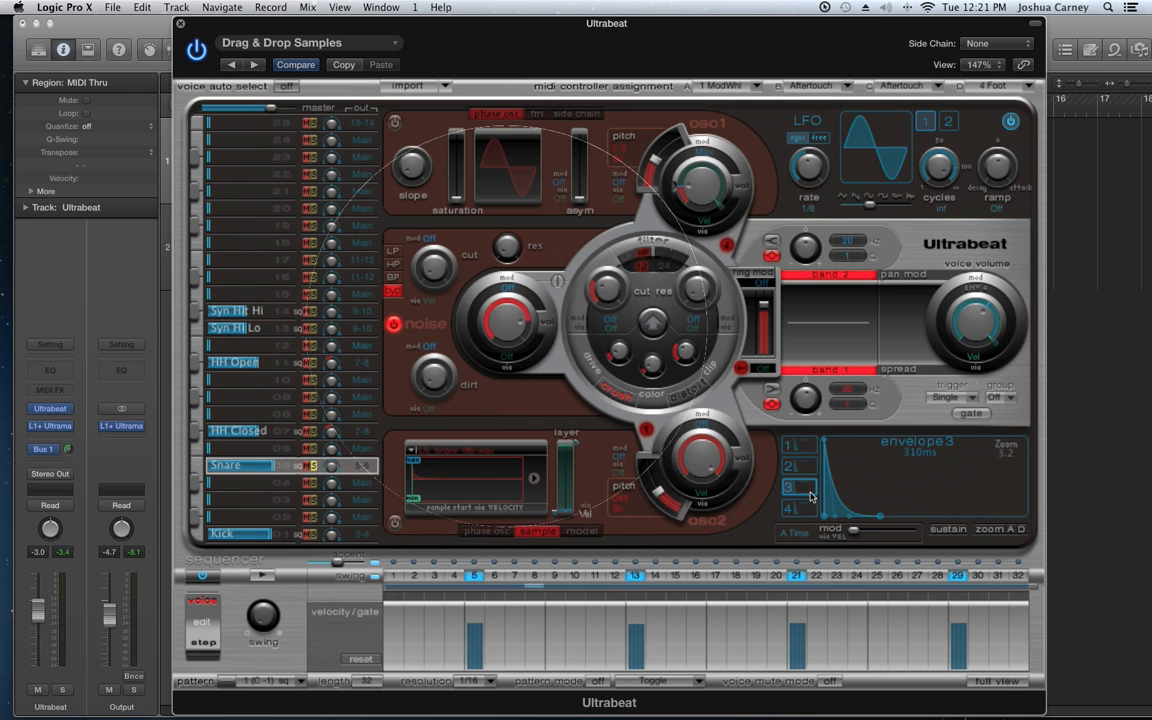
left_click_drag(884, 517, 841, 523)
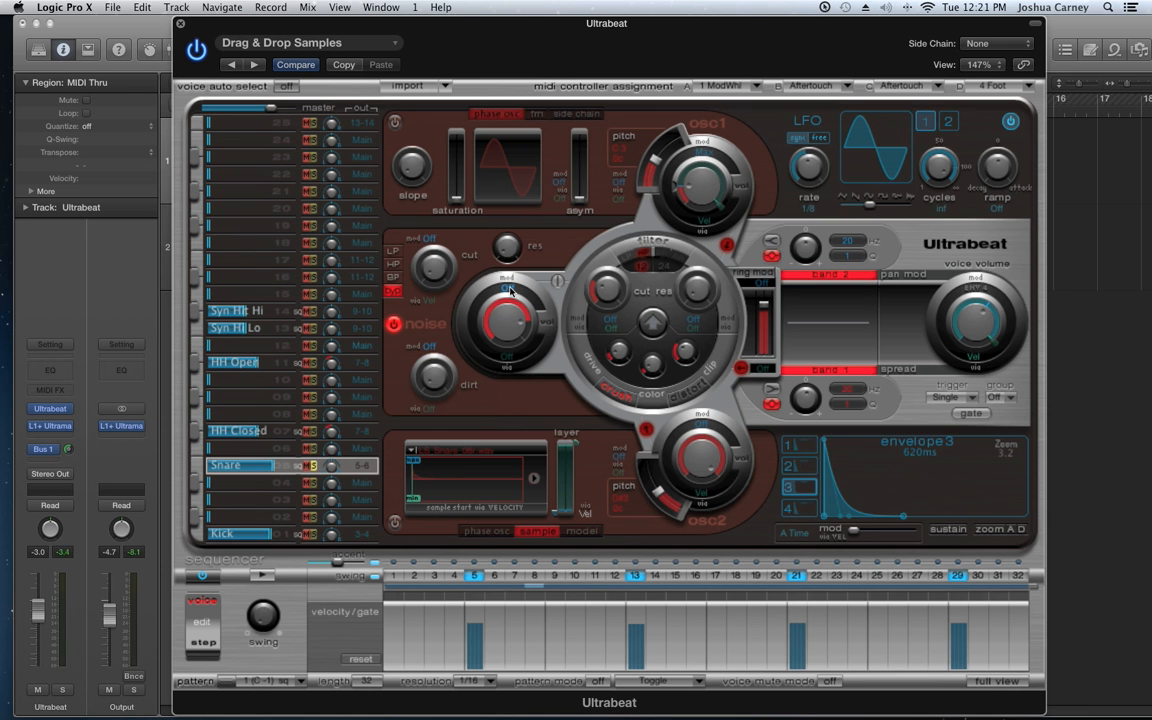
Step: Assign Env3 to modulate the noise volume, turn the base noise volume fully down and adjust the modulation amount
left_click(510, 288)
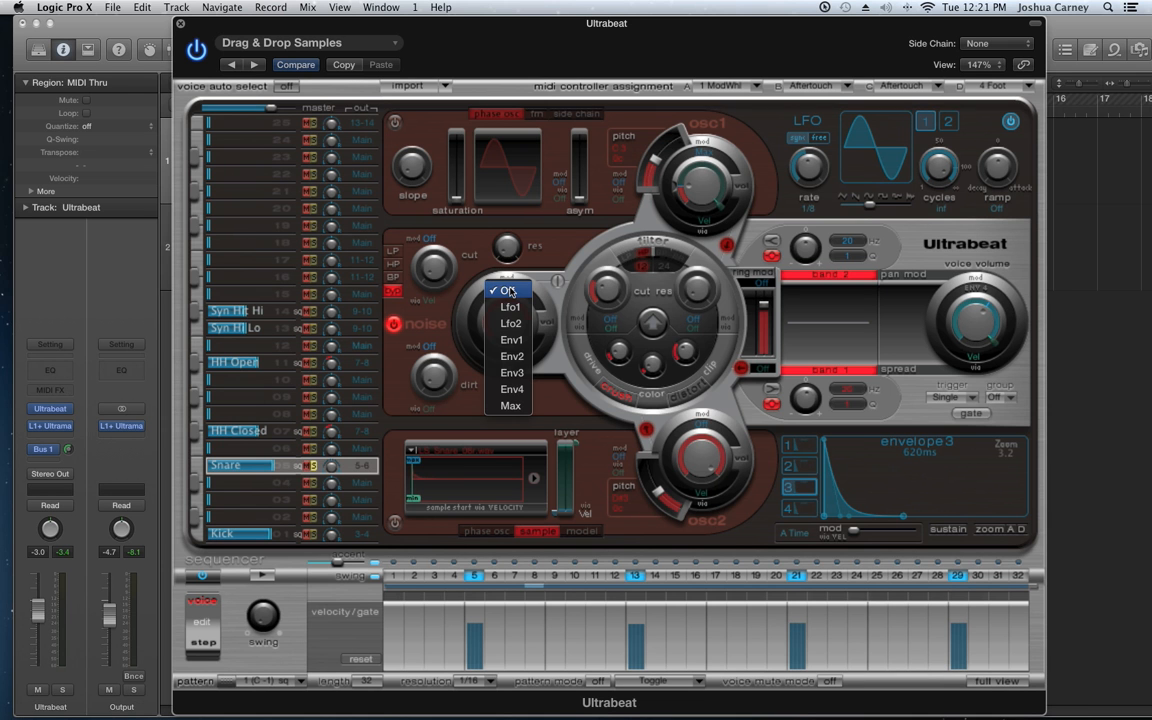
left_click(512, 374)
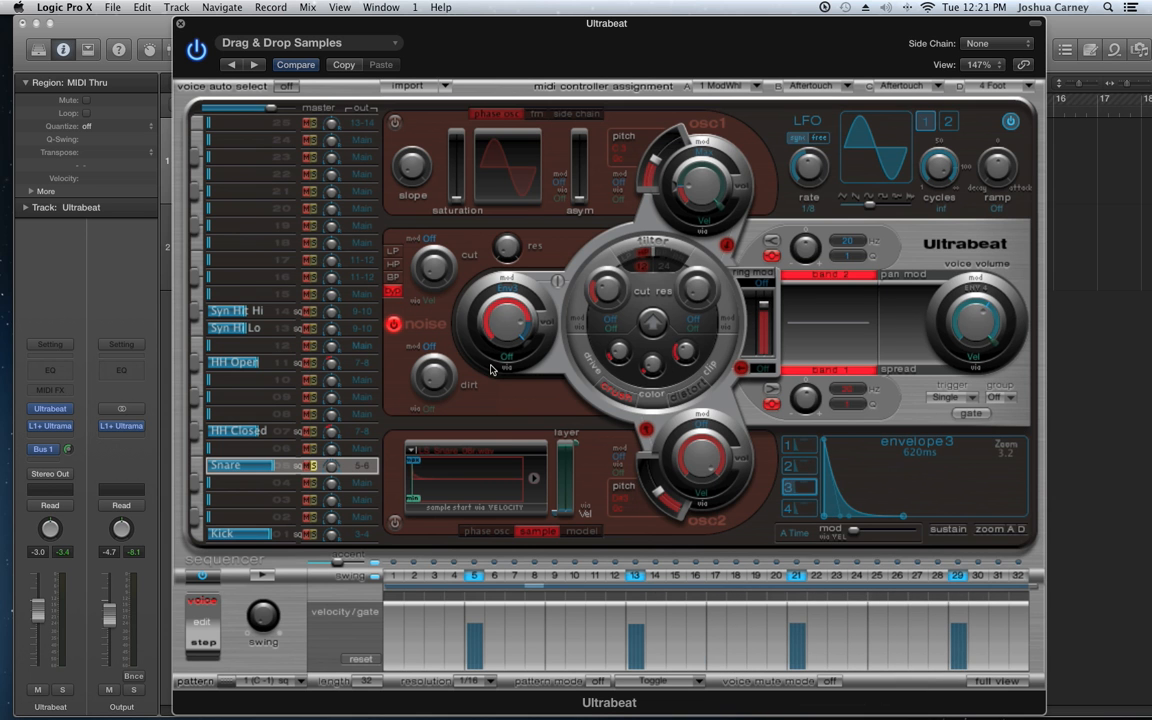
left_click_drag(512, 326, 511, 382)
left_click_drag(509, 319, 522, 420)
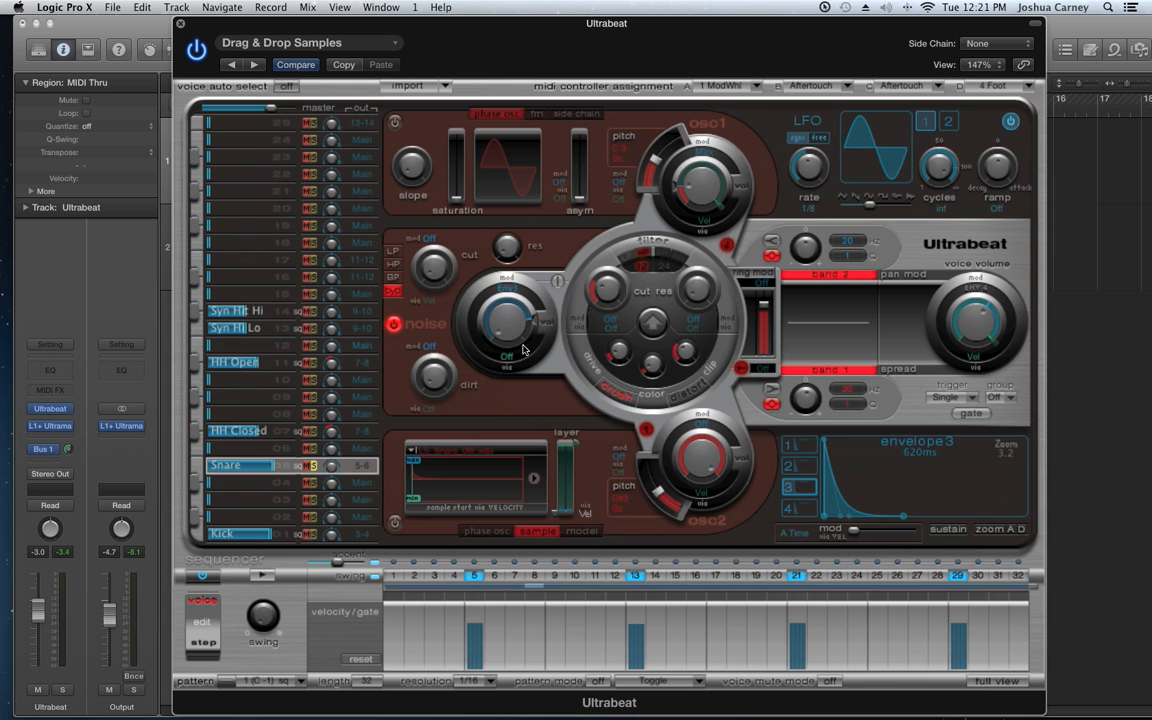
left_click_drag(535, 321, 531, 364)
Step: Compare envelope 4 with envelope 3, and play the pattern to hear the enveloped noise
left_click(801, 510)
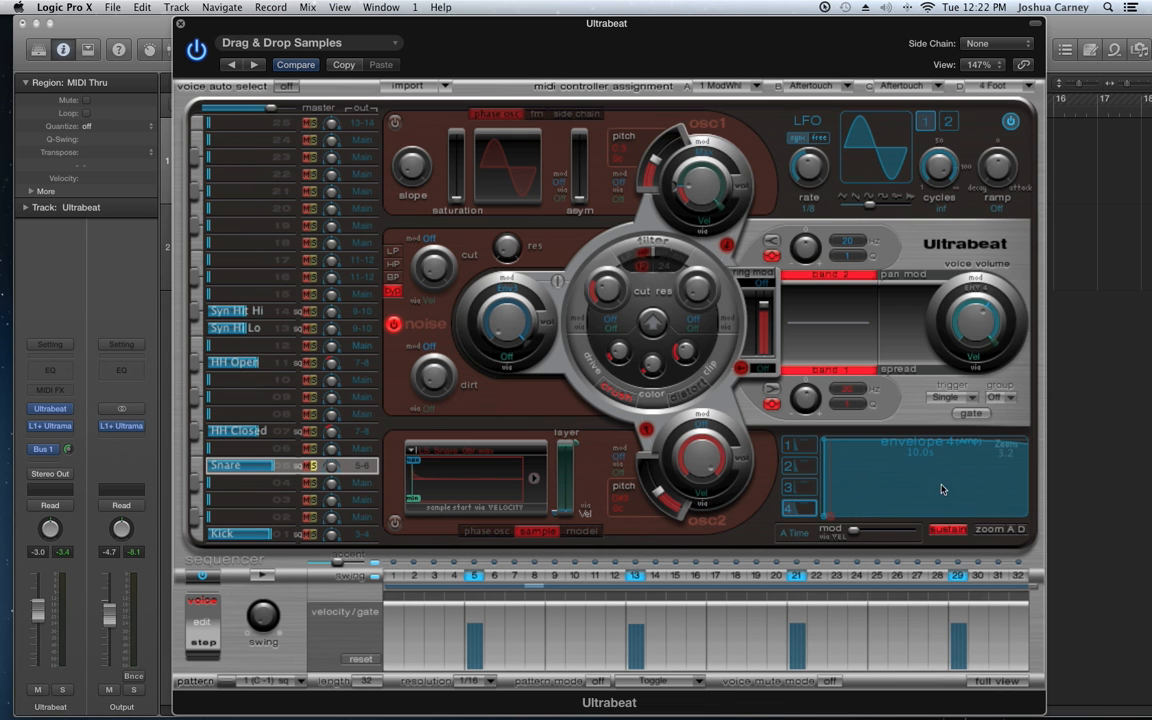
left_click(800, 487)
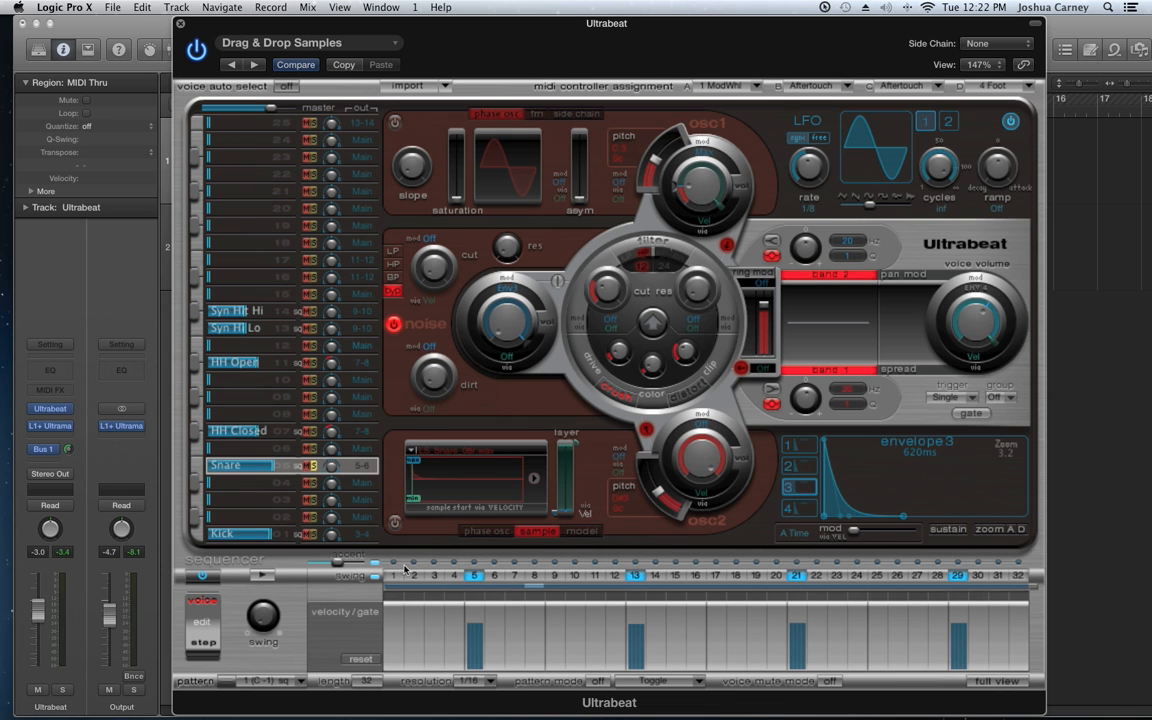
left_click(260, 578)
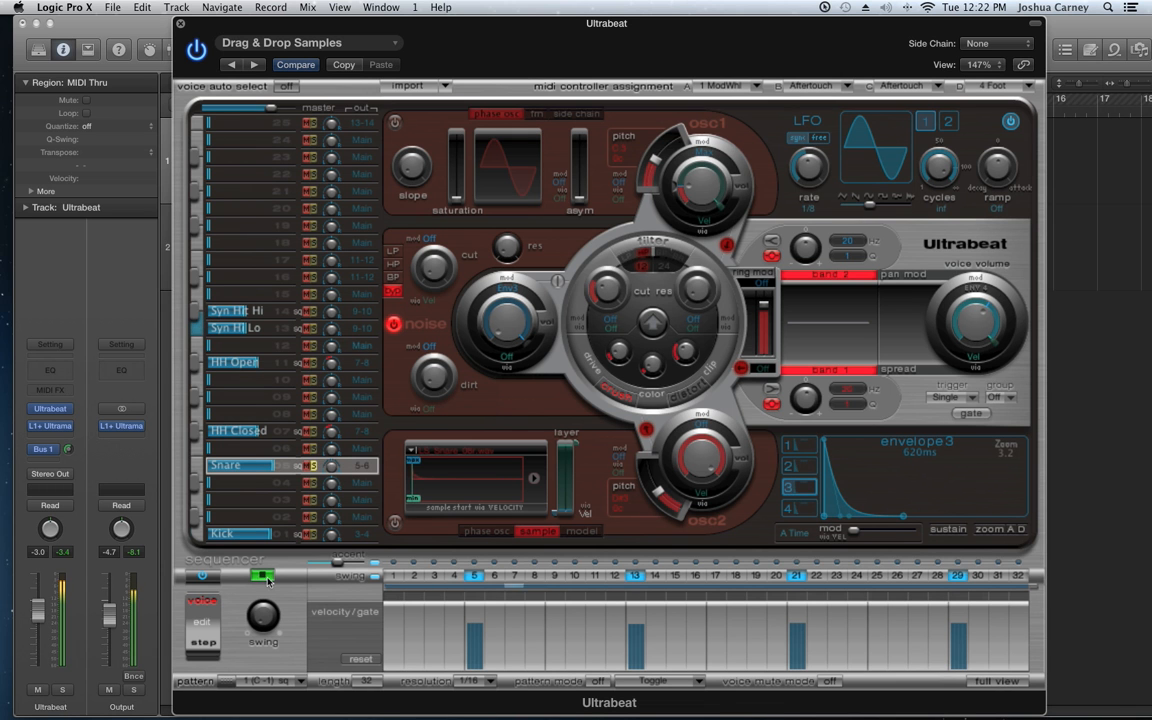
left_click(262, 577)
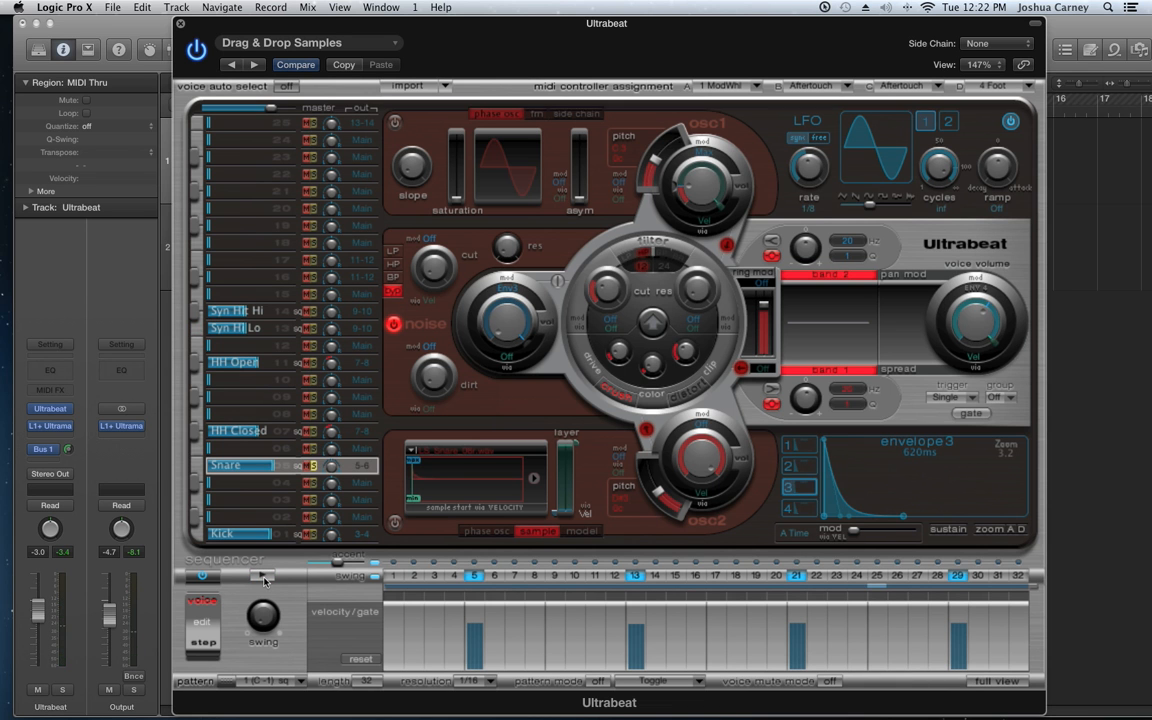
Step: Adjust the Env3 modulation amount on the noise volume and audition the pattern
left_click_drag(505, 319, 541, 318)
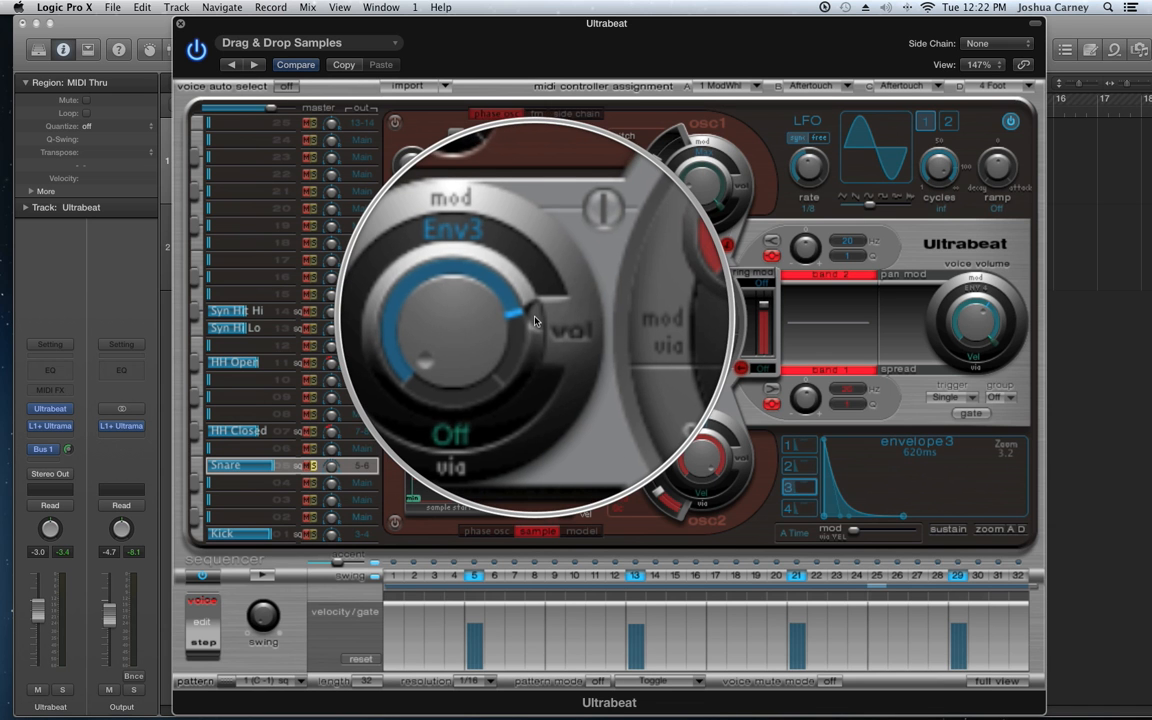
left_click(260, 576)
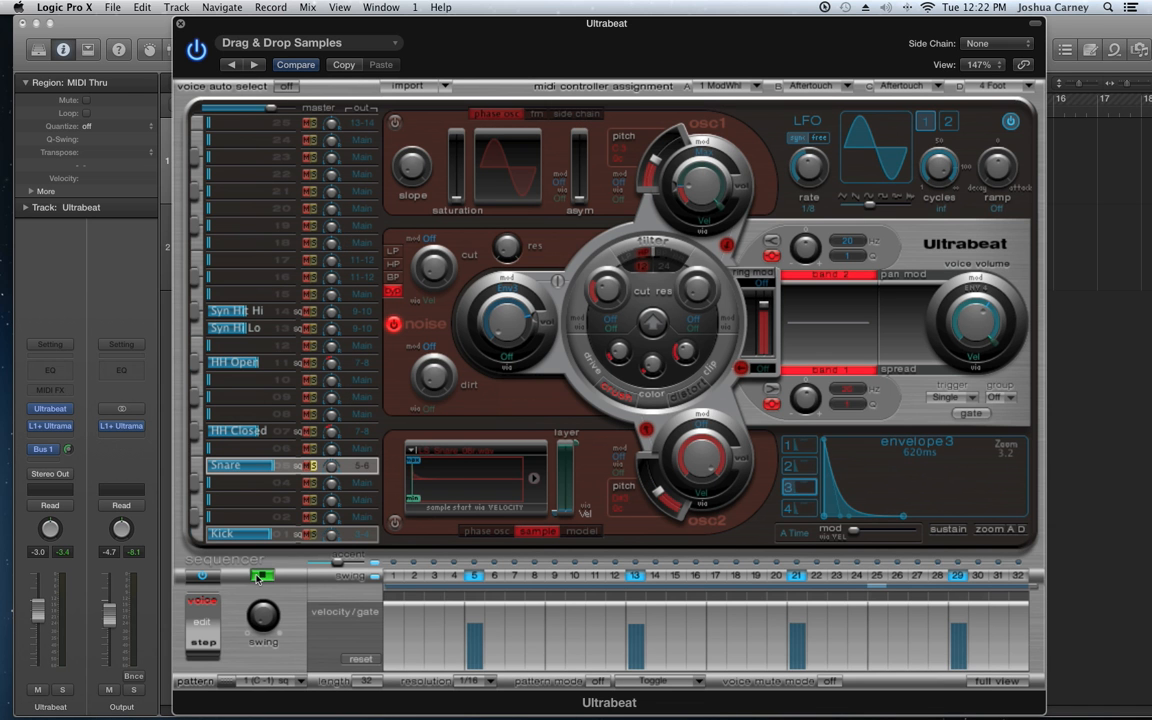
left_click(260, 576)
mouse_move(540, 333)
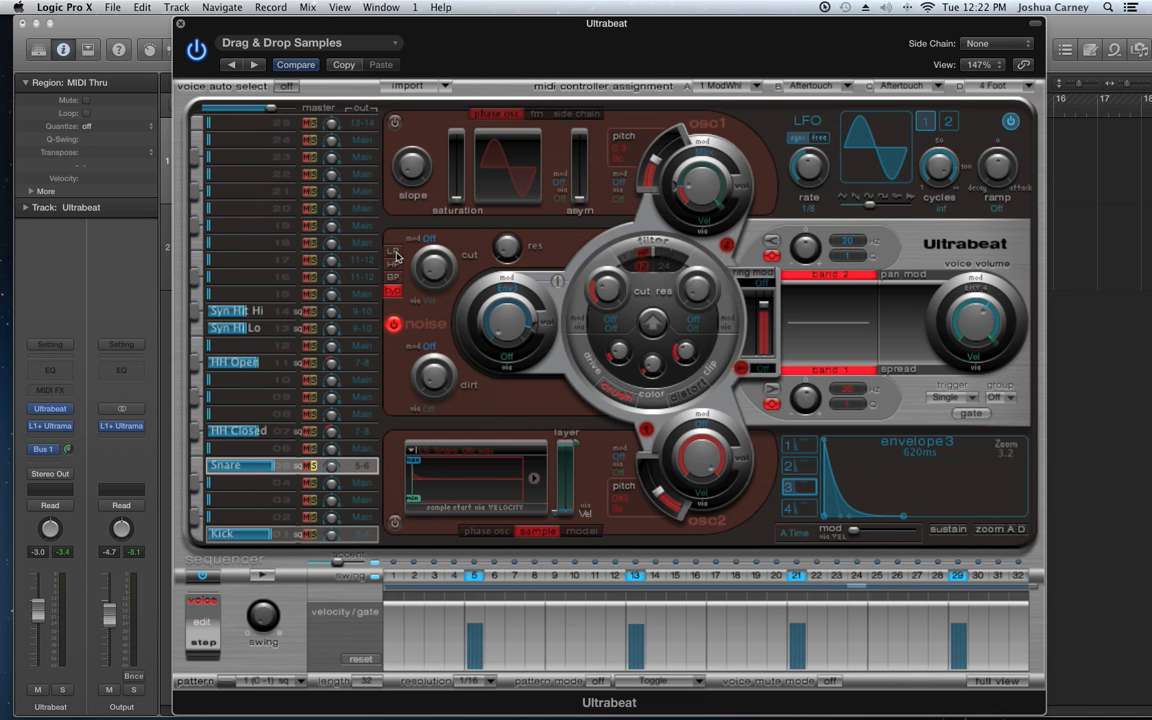
Step: Set the noise filter to LP and sweep its cutoff to 0.49 while the pattern plays
mouse_move(441, 250)
left_click(392, 250)
left_click(262, 575)
mouse_move(445, 229)
left_click_drag(445, 229, 450, 299)
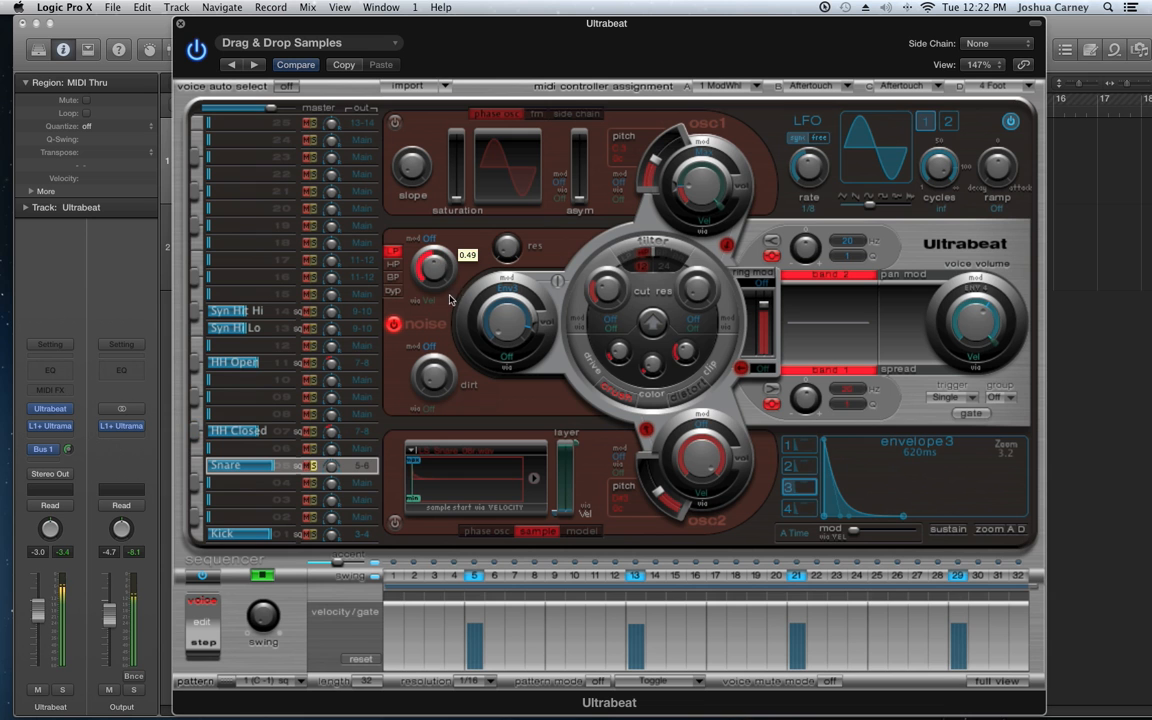
Step: Compare the noise filter's HP and BP types at different cutoffs, and settle on HP
left_click(395, 265)
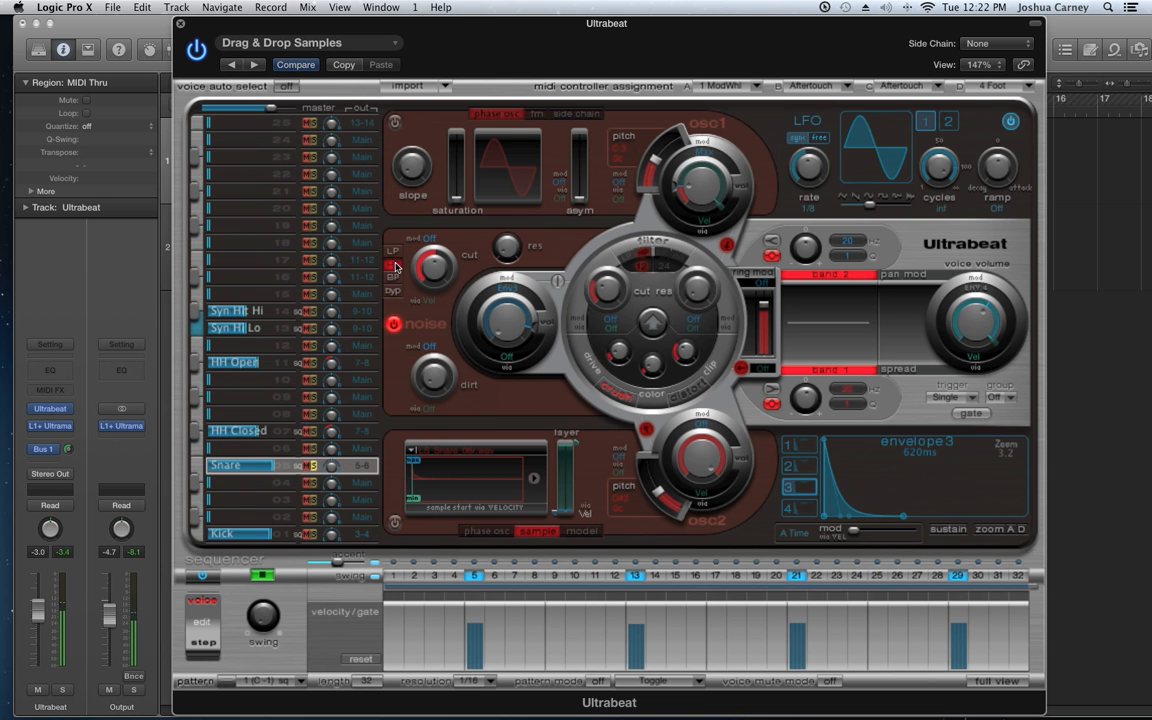
left_click_drag(433, 270, 450, 334)
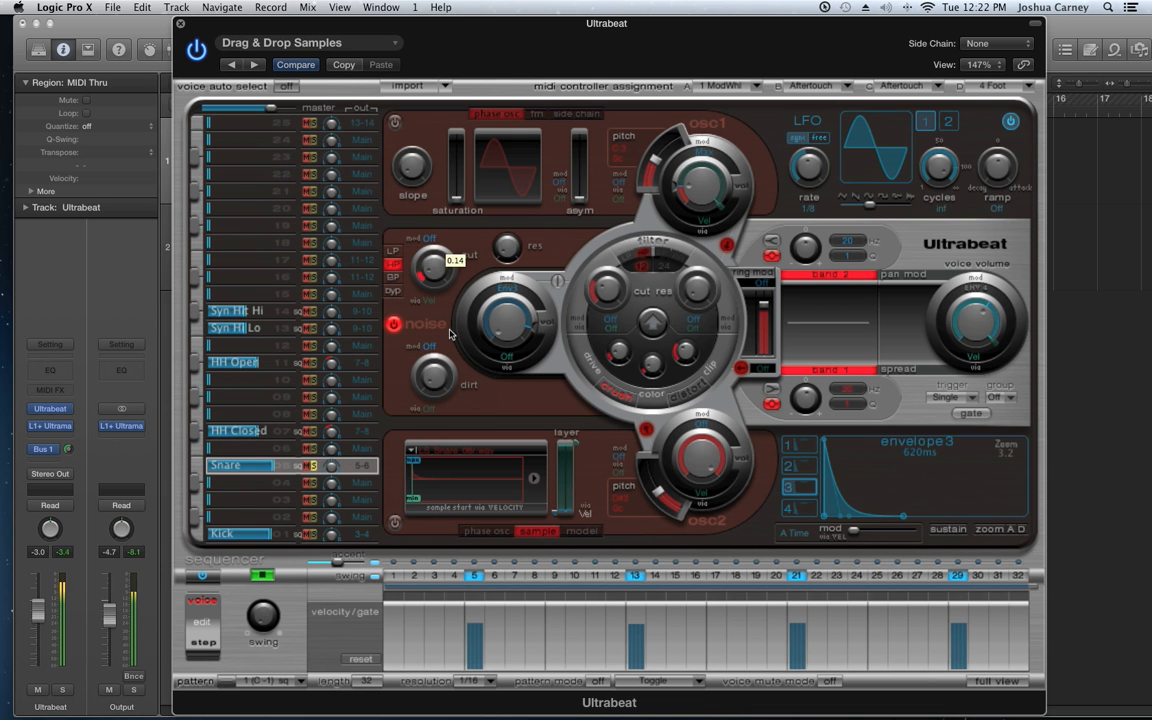
left_click(393, 280)
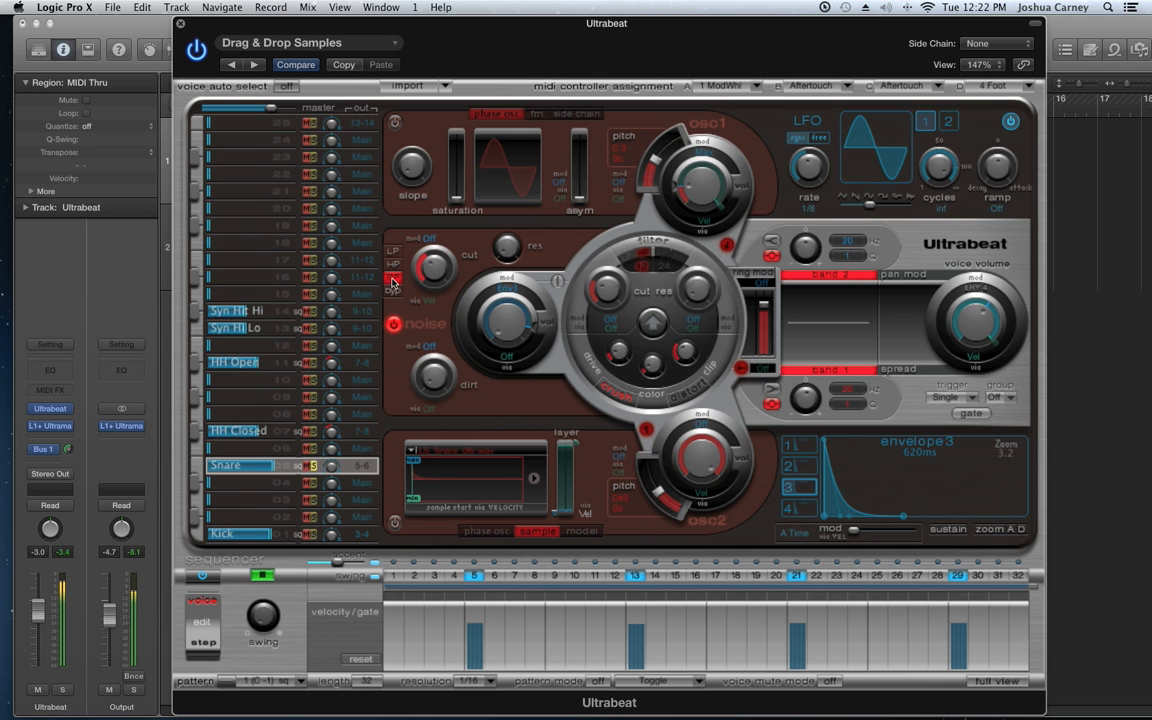
left_click_drag(424, 282, 445, 314)
left_click(394, 265)
Step: Raise the noise filter's resonance and audition it with the pattern playing
left_click(259, 575)
left_click_drag(502, 247, 521, 155)
left_click(262, 575)
left_click_drag(507, 247, 517, 211)
left_click(262, 575)
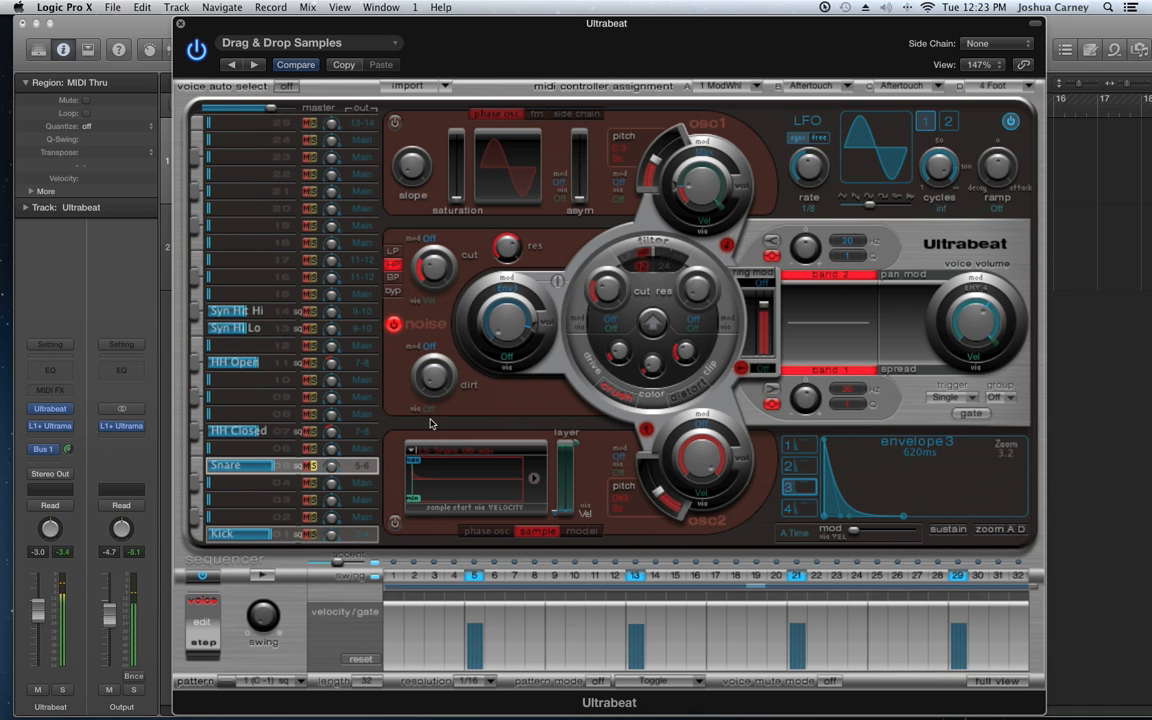
Step: Add dirt to the Snare's noise and raise the noise cutoff slightly while auditioning the pattern
left_click_drag(433, 384, 446, 335)
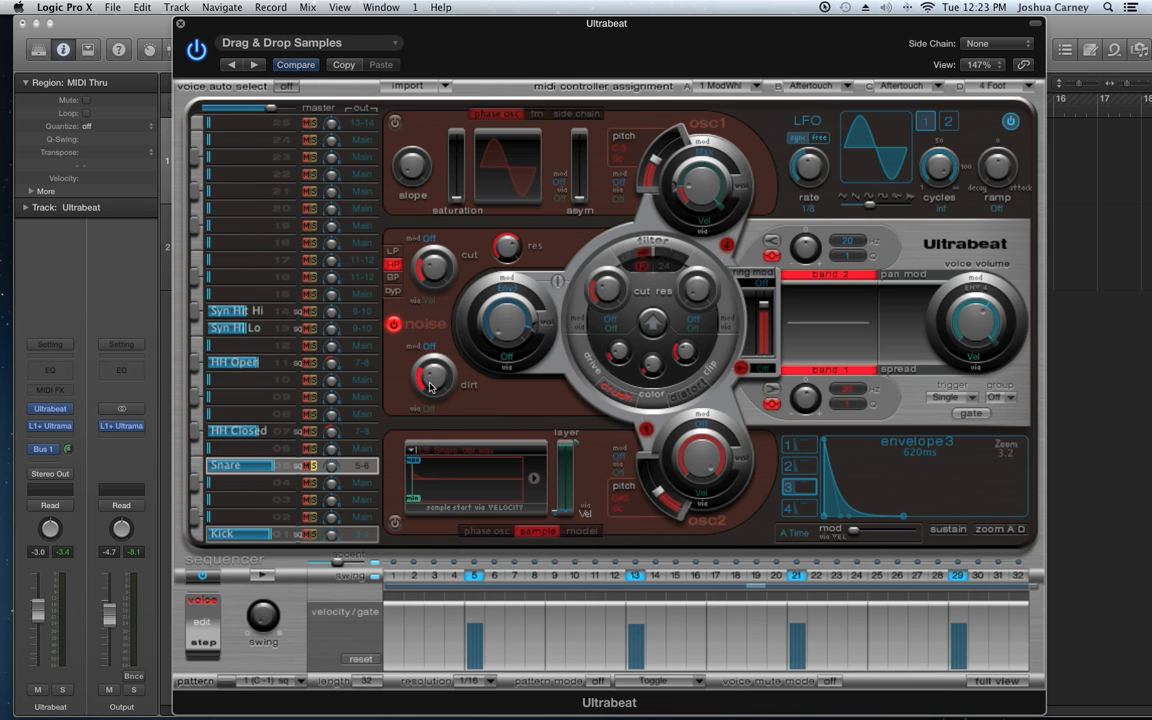
left_click_drag(431, 388, 432, 357)
key("space")
left_click_drag(442, 251, 441, 234)
left_click_drag(432, 384, 432, 392)
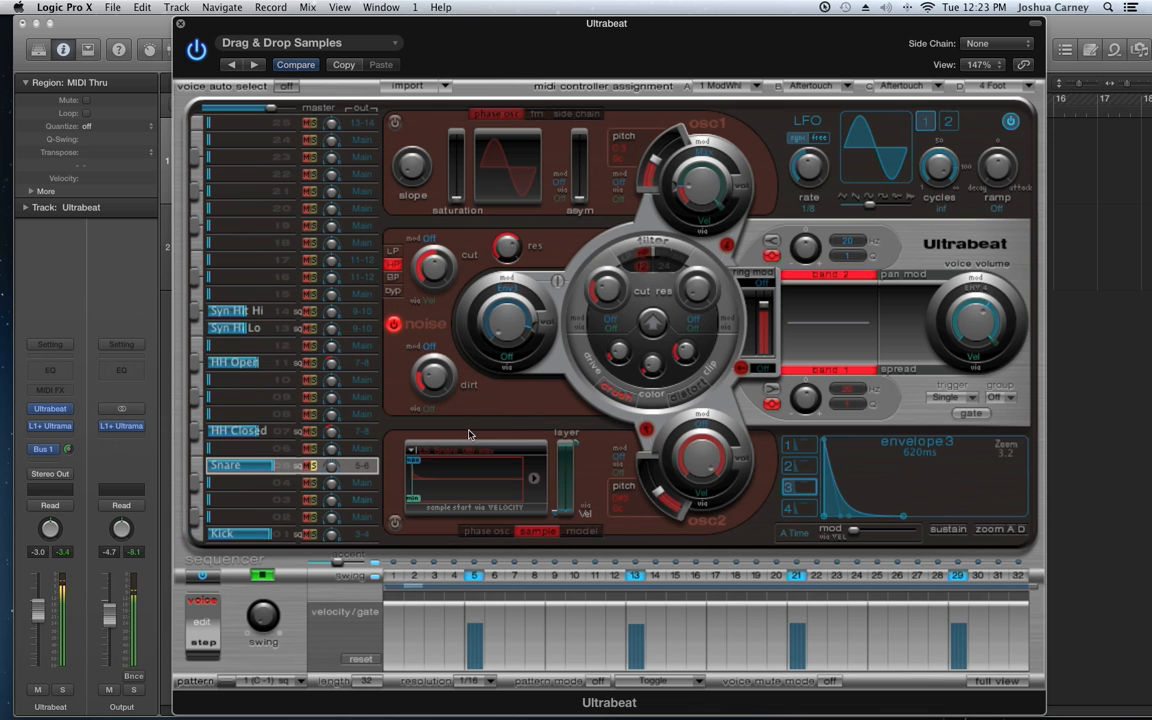
key("space")
Step: Try envelope 3's sustain option and shorten its decay to 300 ms while auditioning the pattern
left_click_drag(903, 516, 887, 523)
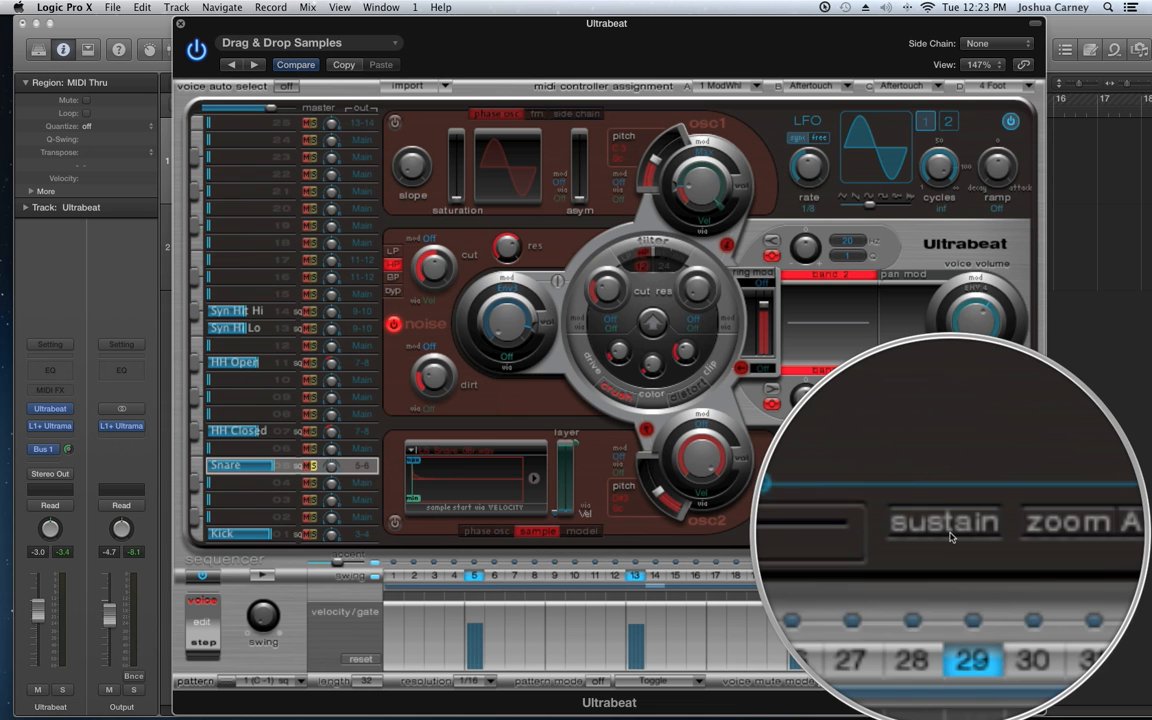
left_click(950, 534)
mouse_move(825, 517)
left_mouse_down()
mouse_move(863, 520)
mouse_move(847, 528)
left_mouse_up()
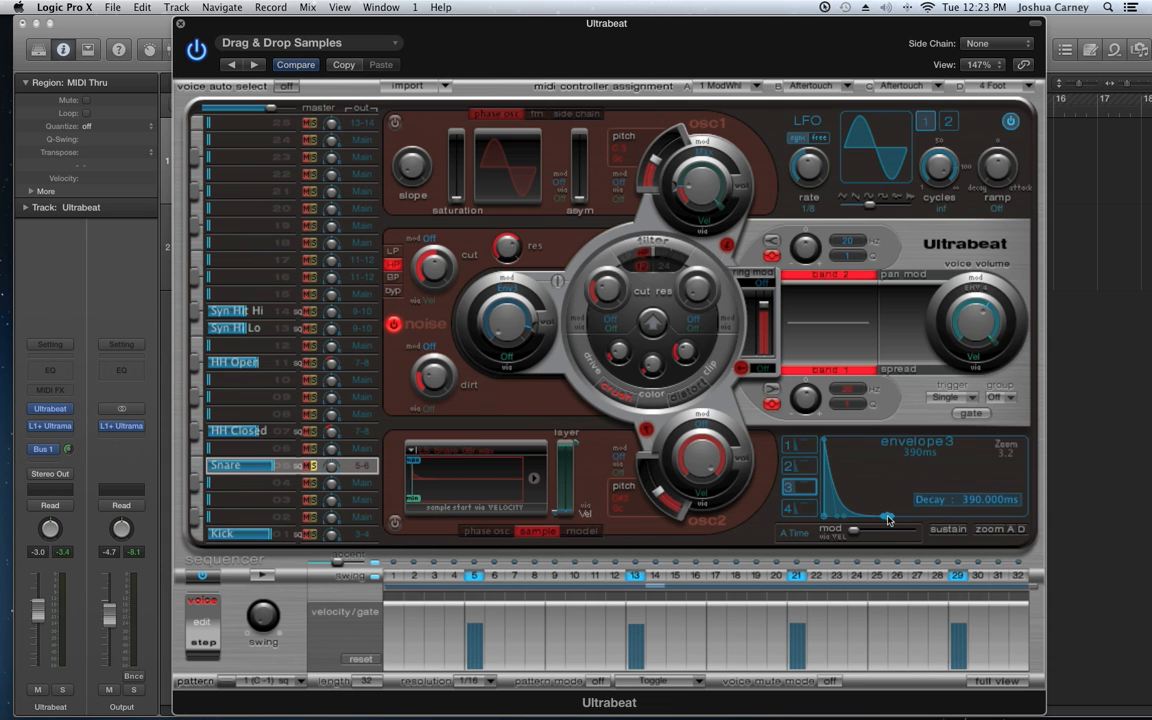
left_click_drag(888, 517, 871, 517)
left_click(262, 575)
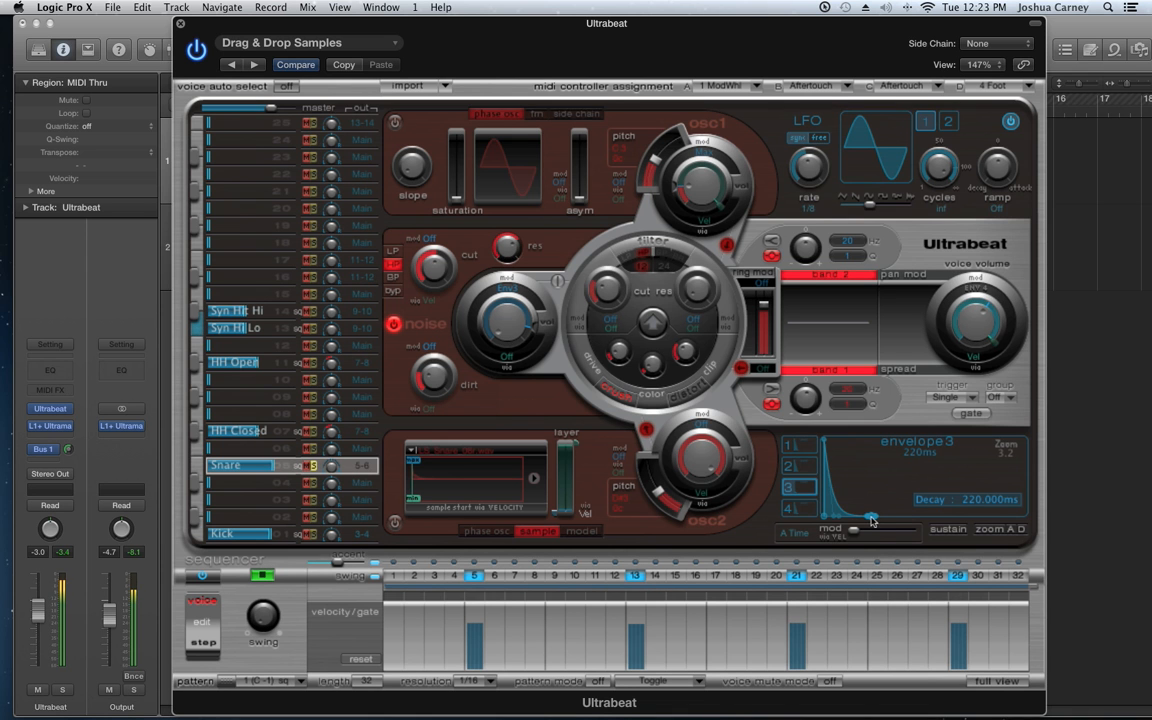
left_click_drag(871, 519, 878, 520)
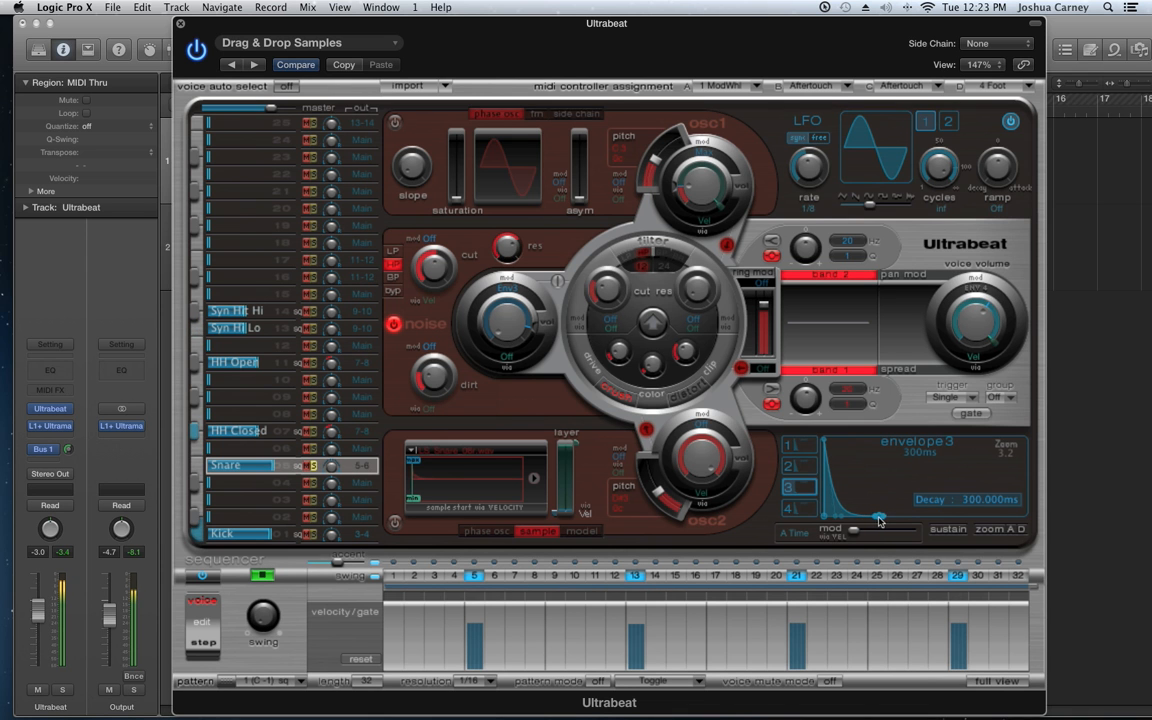
left_click(265, 577)
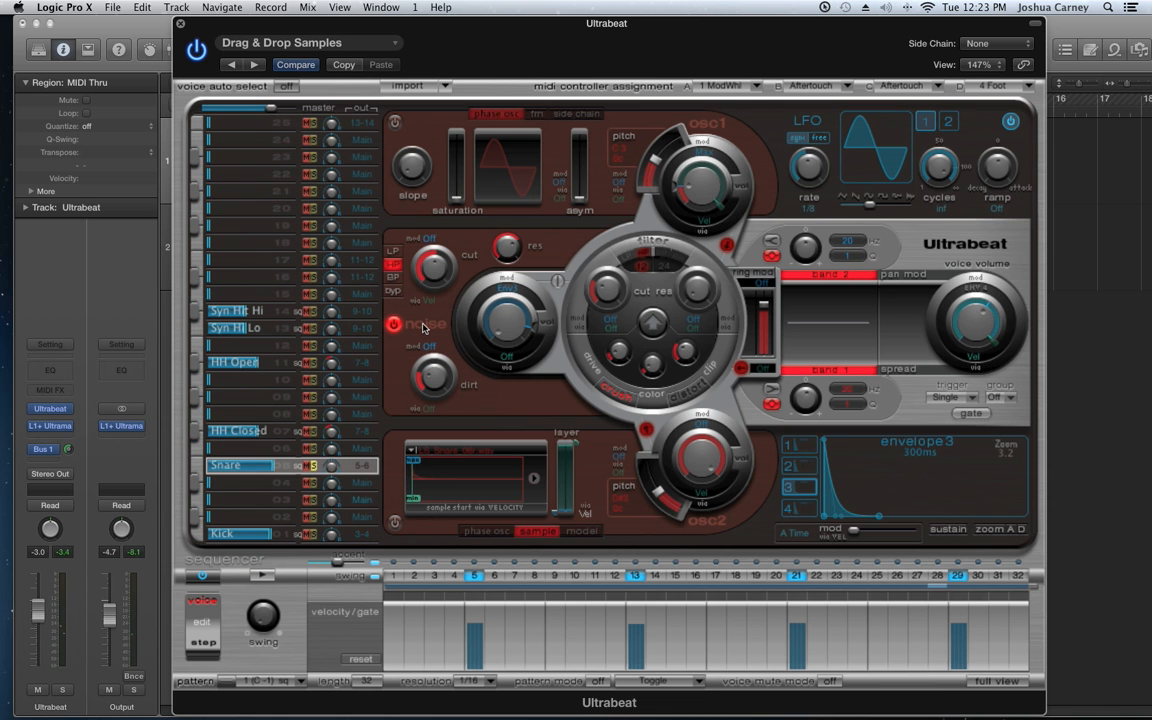
Step: Layer oscillator 2 with the noise routed through the switched-on main filter, rebalancing the noise volume during playback
left_click(395, 521)
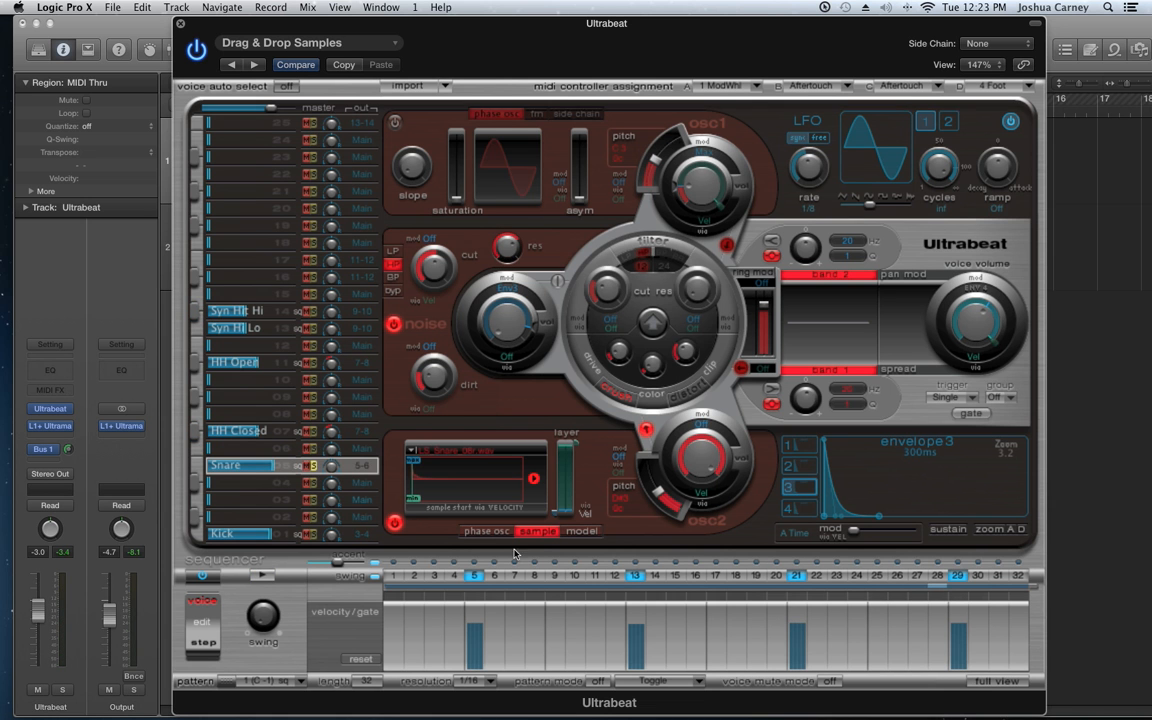
left_click(265, 577)
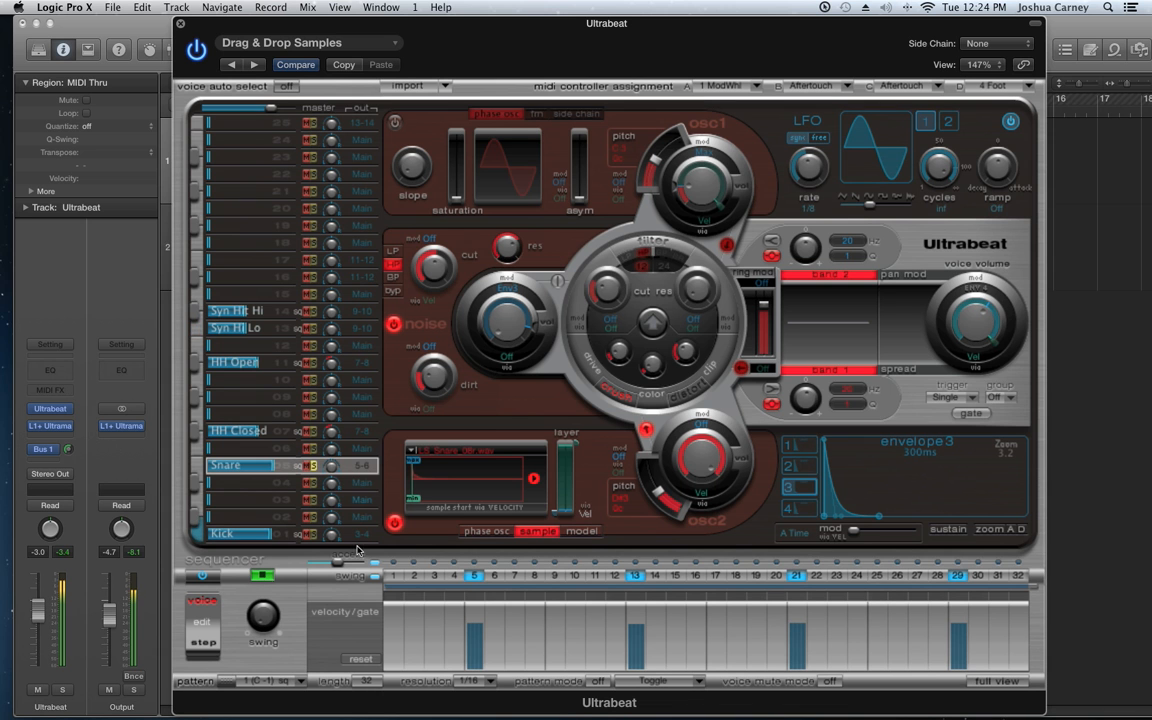
left_click(665, 243)
left_click(558, 282)
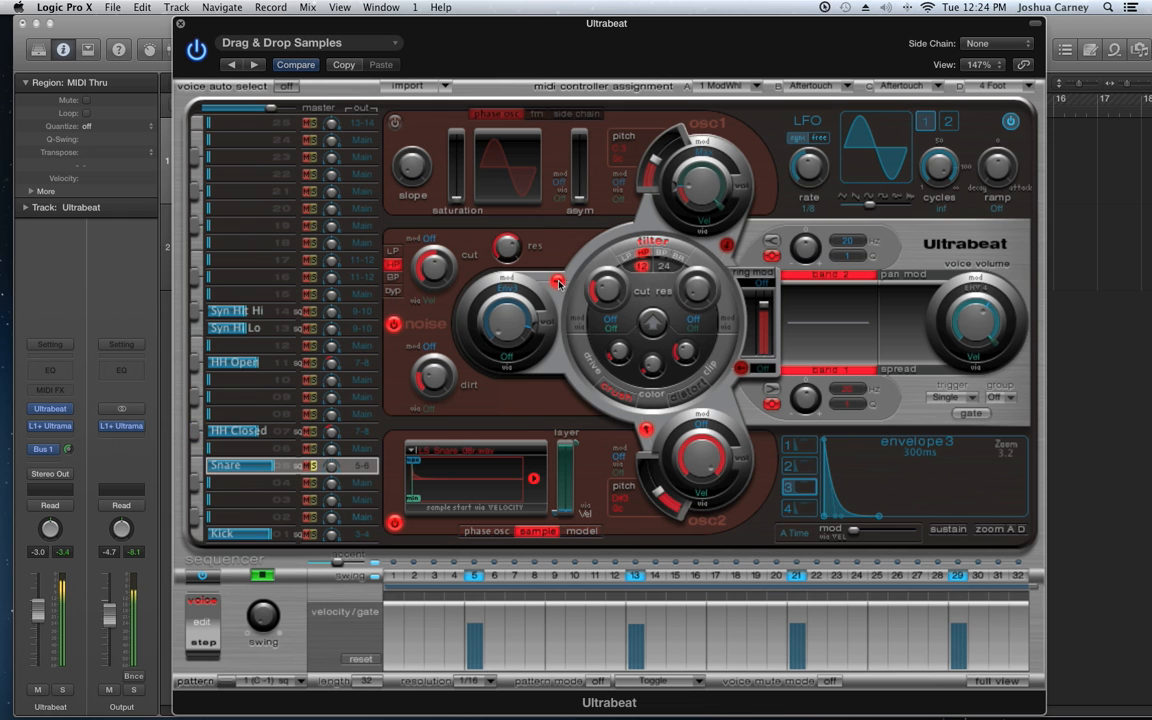
left_click_drag(512, 323, 540, 318)
left_click(267, 577)
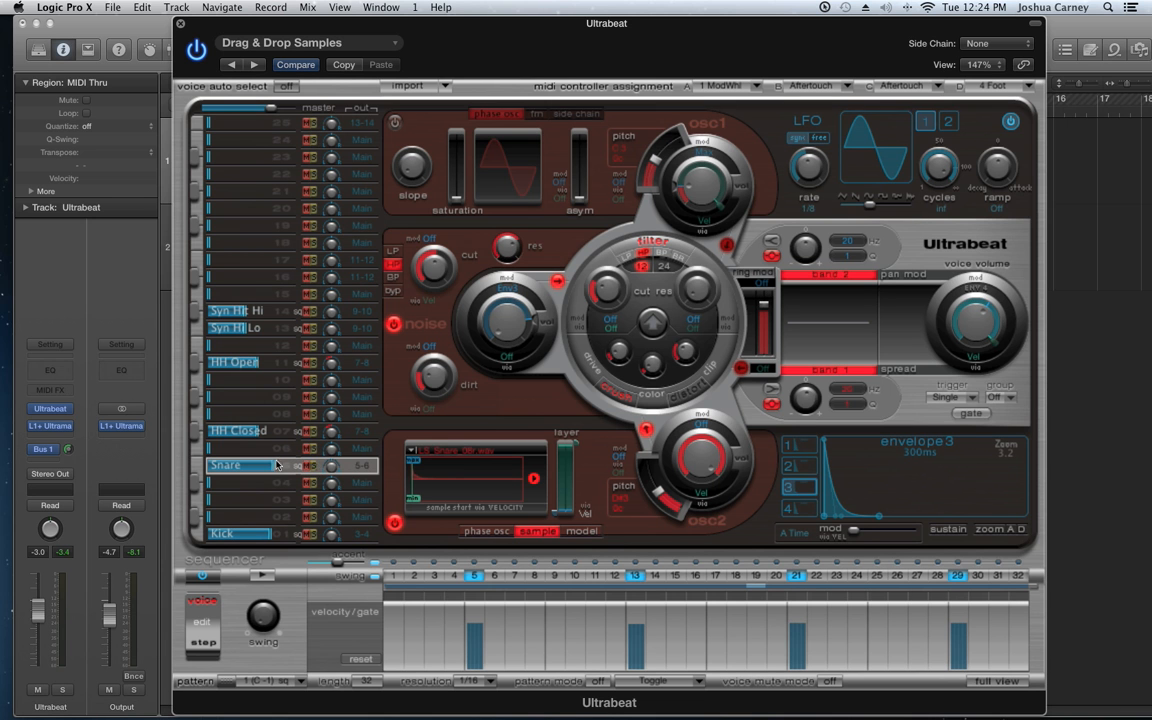
Step: Select the HH Closed voice, solo it together with HH Open, and audition the hi-hat pattern
left_click(277, 431)
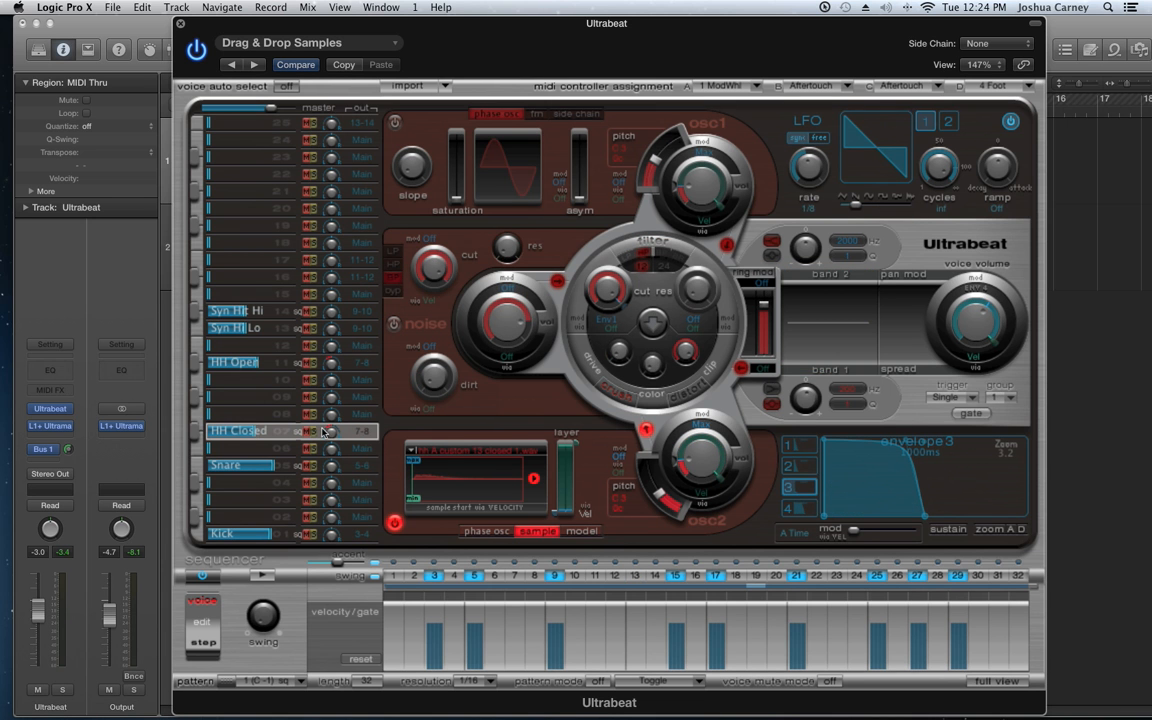
left_click(314, 432)
left_click(311, 361)
left_click(260, 577)
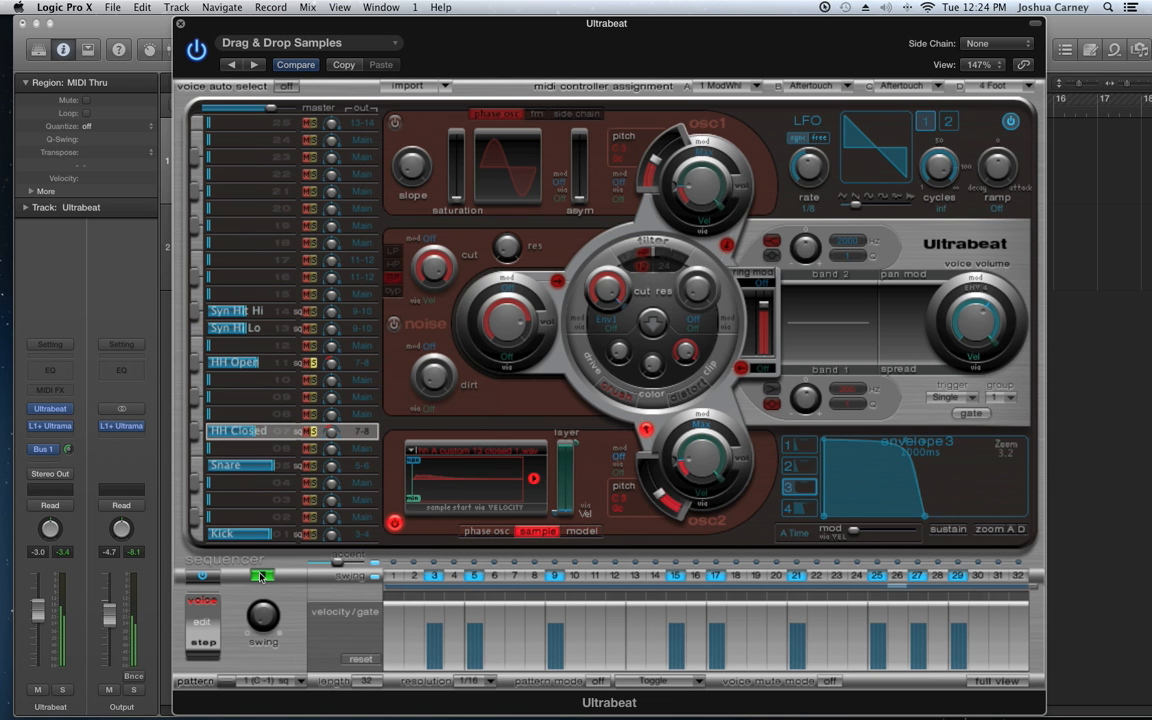
left_click(260, 577)
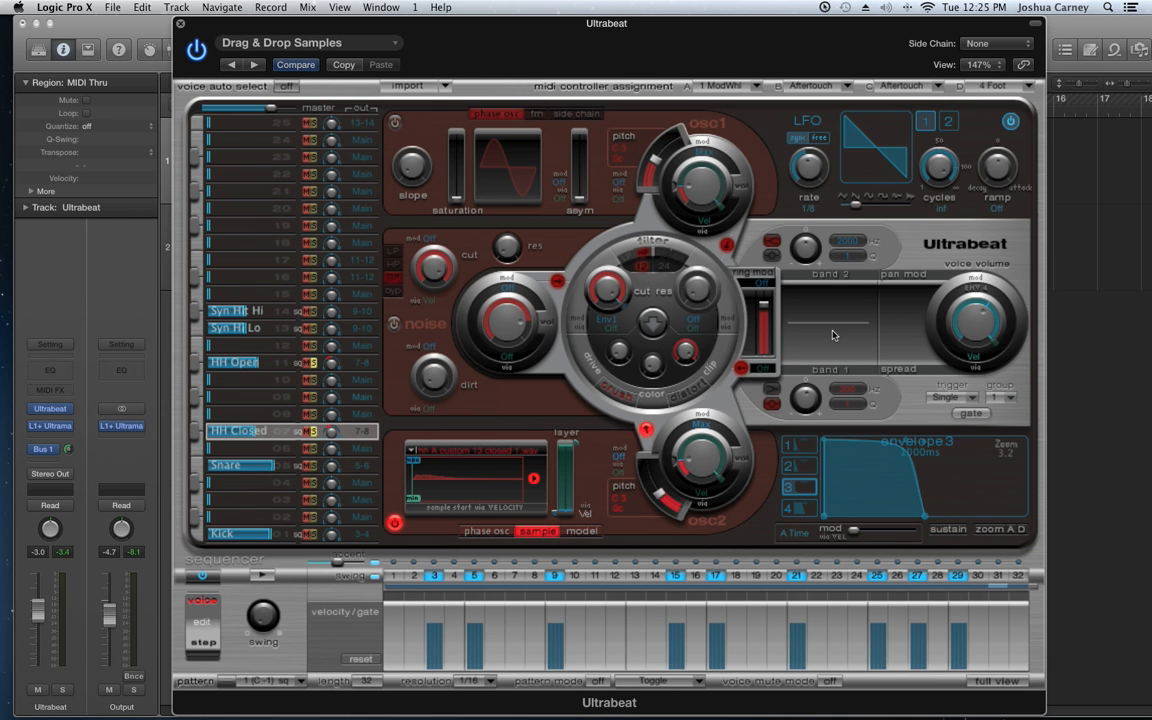
Step: Switch on the HH Closed equalizer bands, boost the band 2 shelf and set its frequency to 1200 Hz
left_click(843, 277)
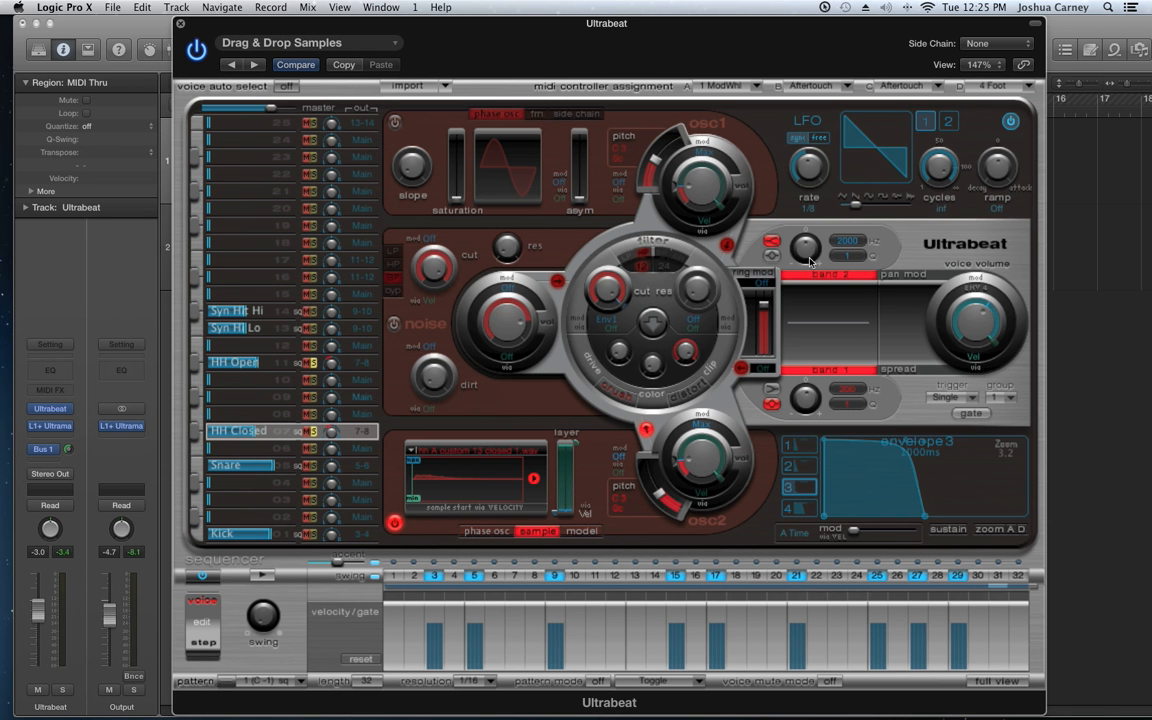
left_click_drag(804, 254, 815, 216)
mouse_move(826, 249)
left_mouse_down()
mouse_move(823, 294)
mouse_move(845, 295)
mouse_move(817, 321)
mouse_move(838, 331)
mouse_move(846, 259)
left_mouse_up()
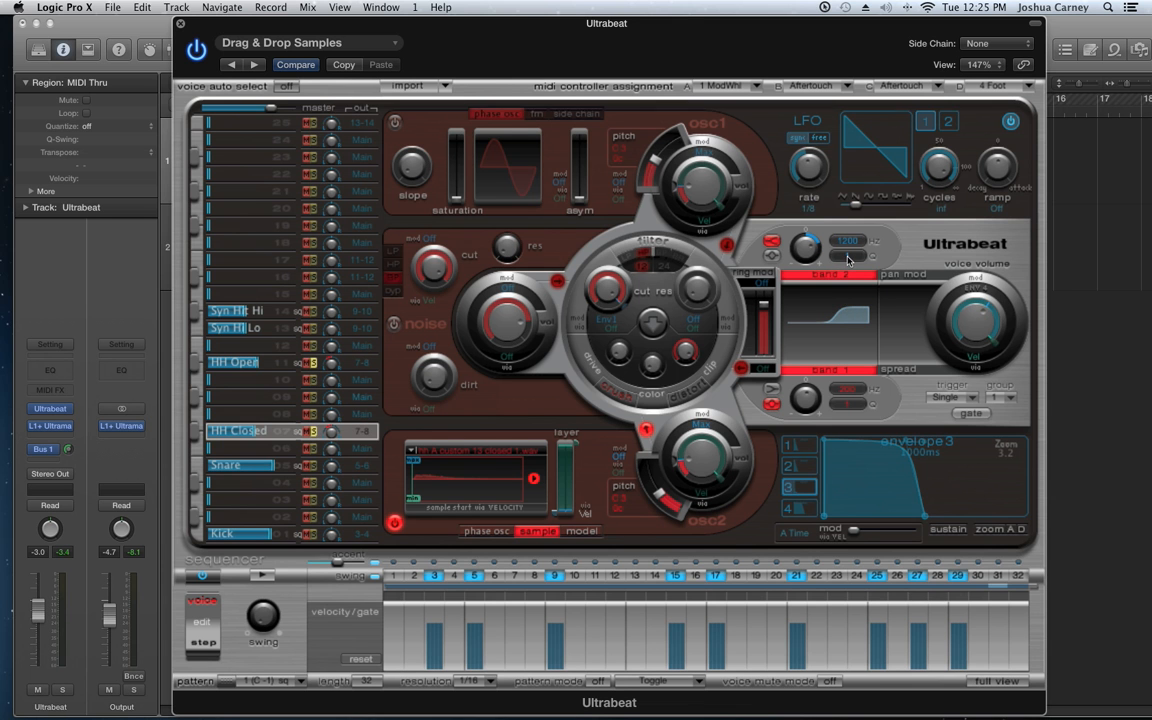
Step: Try the peak shape on HH Closed's EQ band 2, restore the shelf and set its Q to 3
left_click(772, 257)
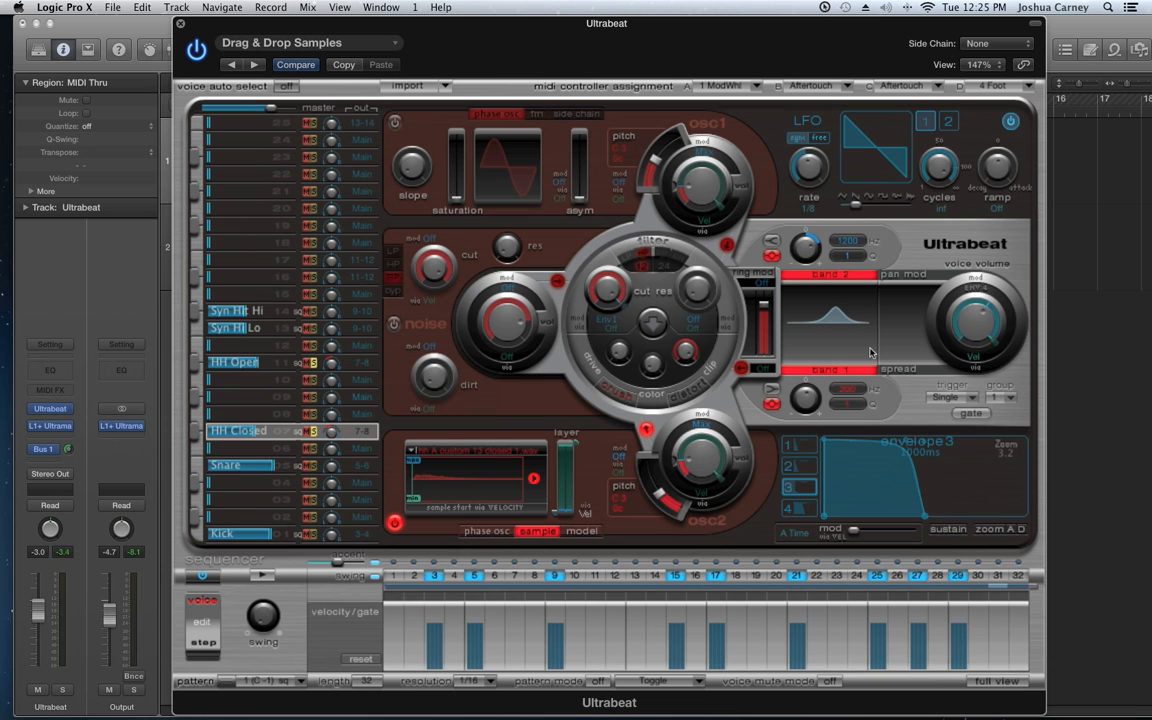
left_click_drag(870, 369, 866, 298)
left_click(772, 241)
left_click_drag(845, 256, 808, 288)
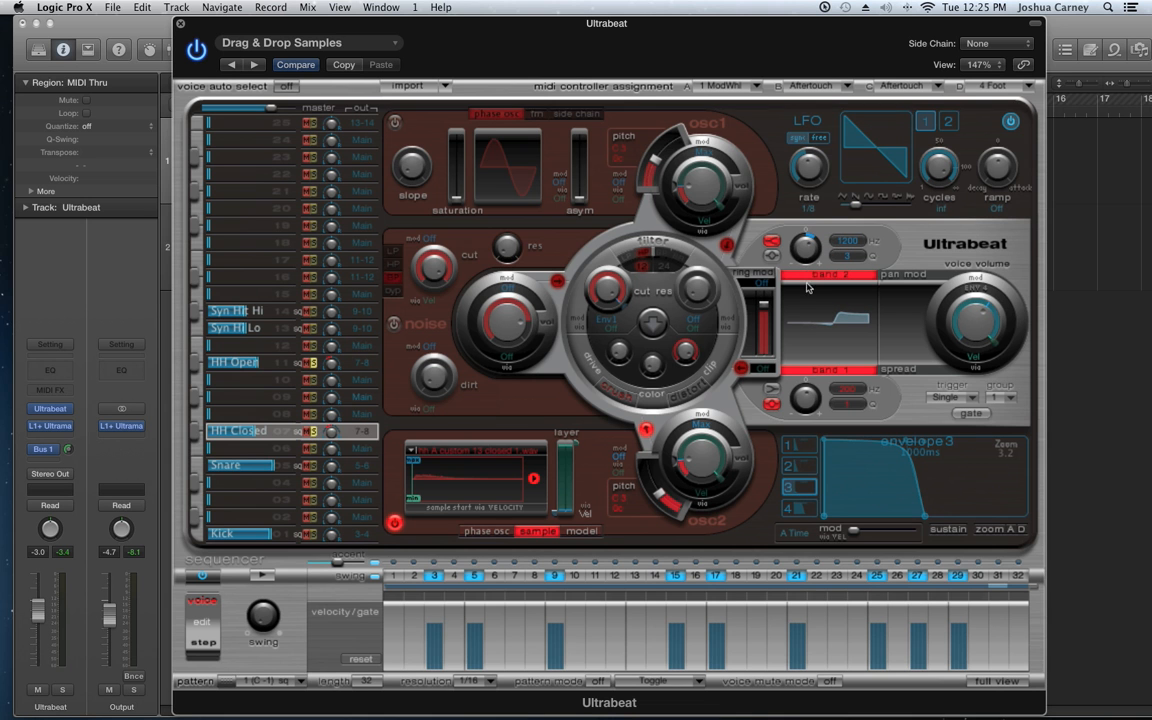
Step: Make HH Closed's EQ band 1 a shelf cut by 18 dB and raise its frequency while auditioning the hi-hats
left_click(772, 397)
left_click_drag(810, 404, 800, 444)
left_click(258, 578)
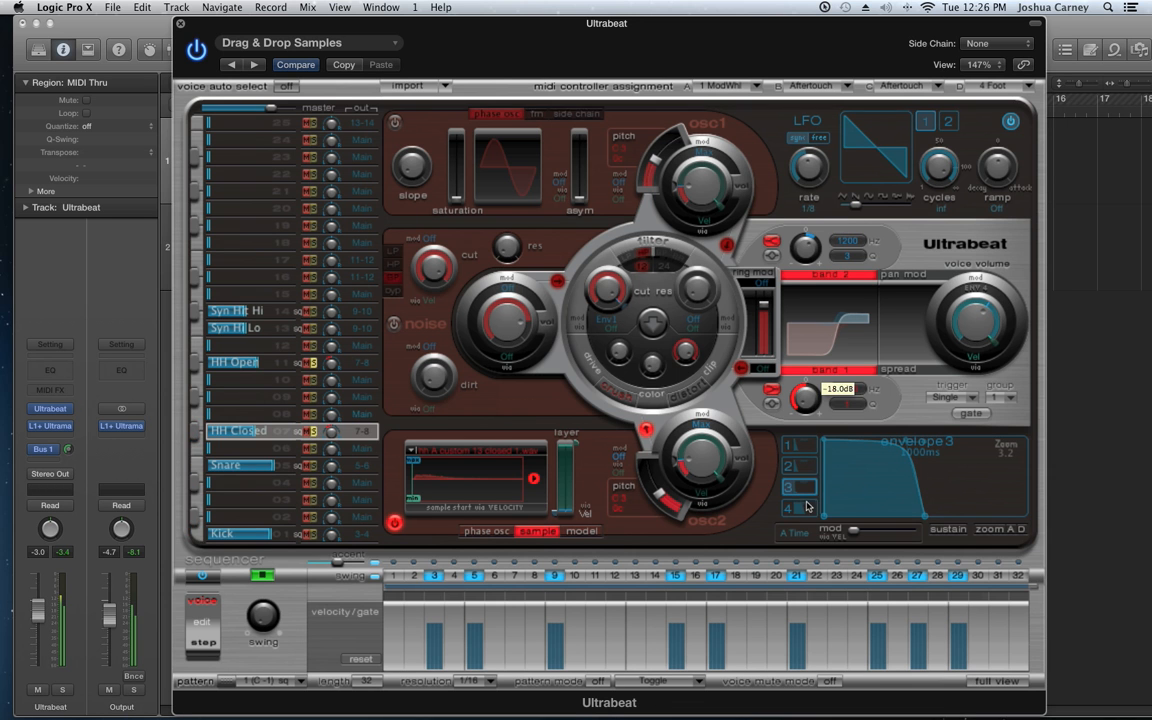
left_click(262, 577)
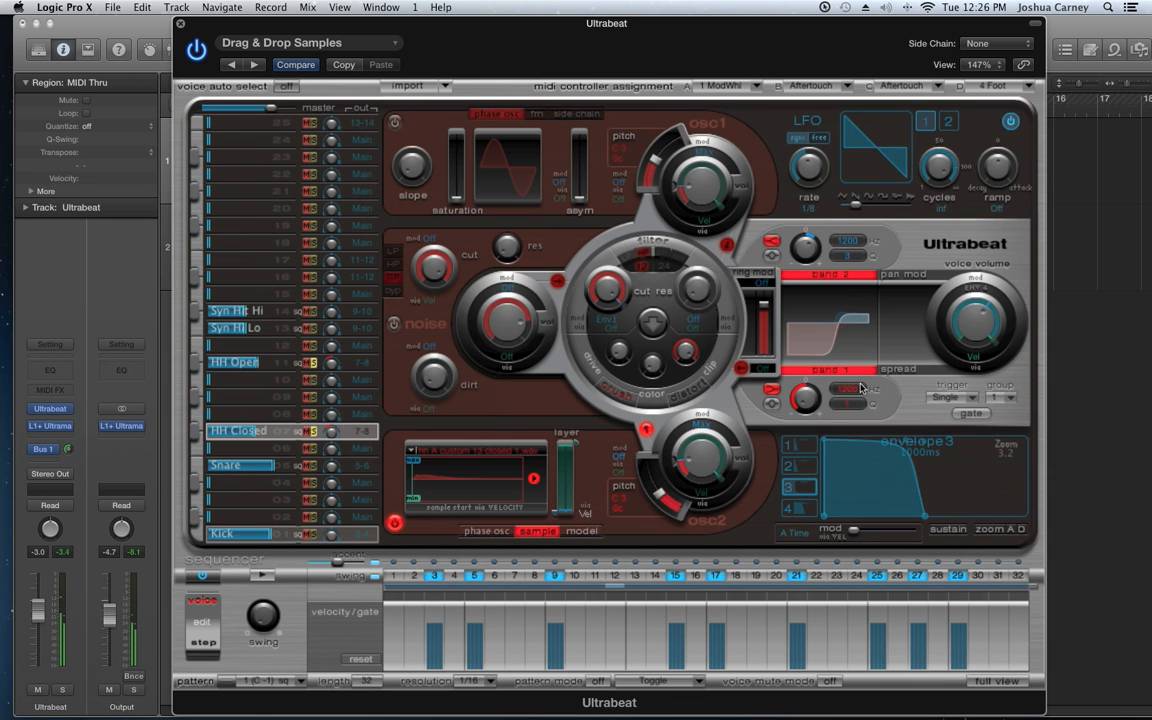
left_click_drag(861, 388, 867, 376)
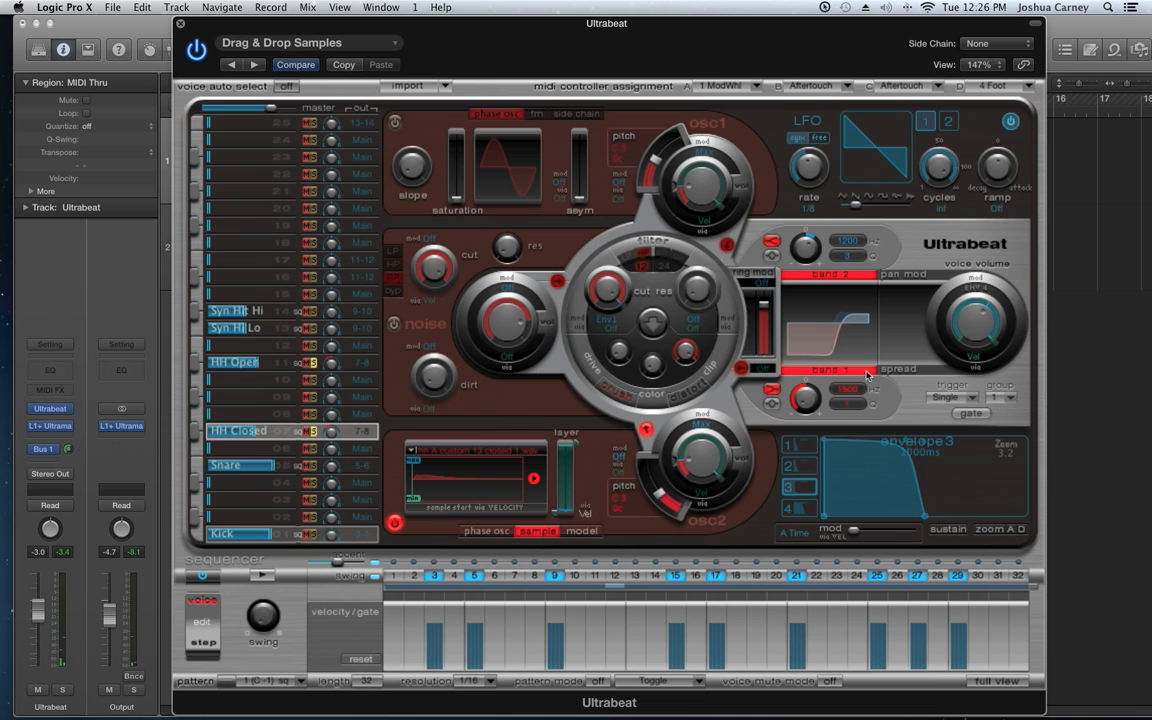
left_click(262, 577)
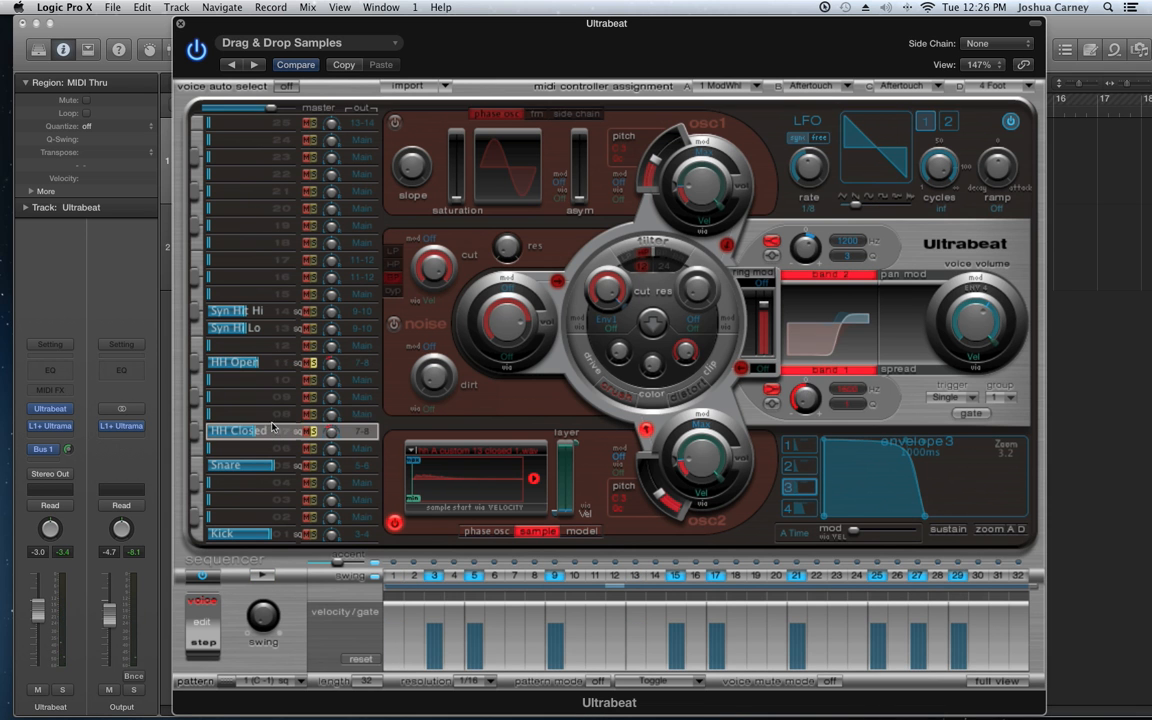
Step: Switch on both EQ bands of the HH Open voice, cutting the band 1 shelf and boosting band 2
left_click(284, 367)
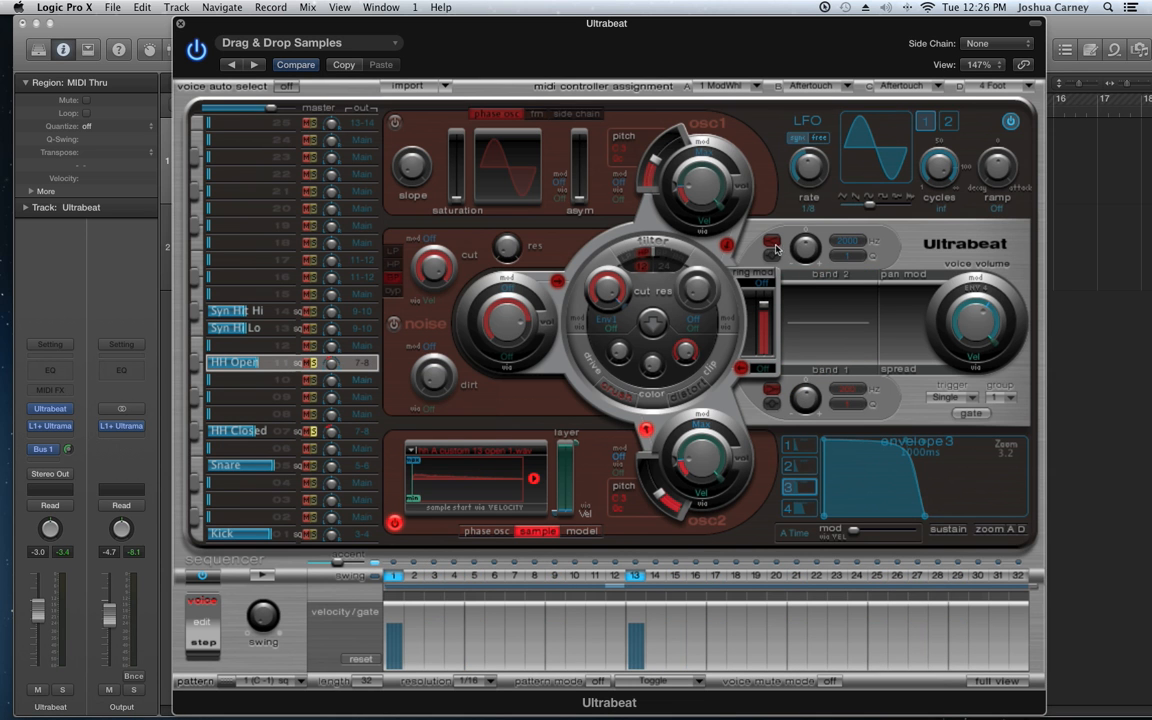
left_click(820, 276)
left_click(829, 371)
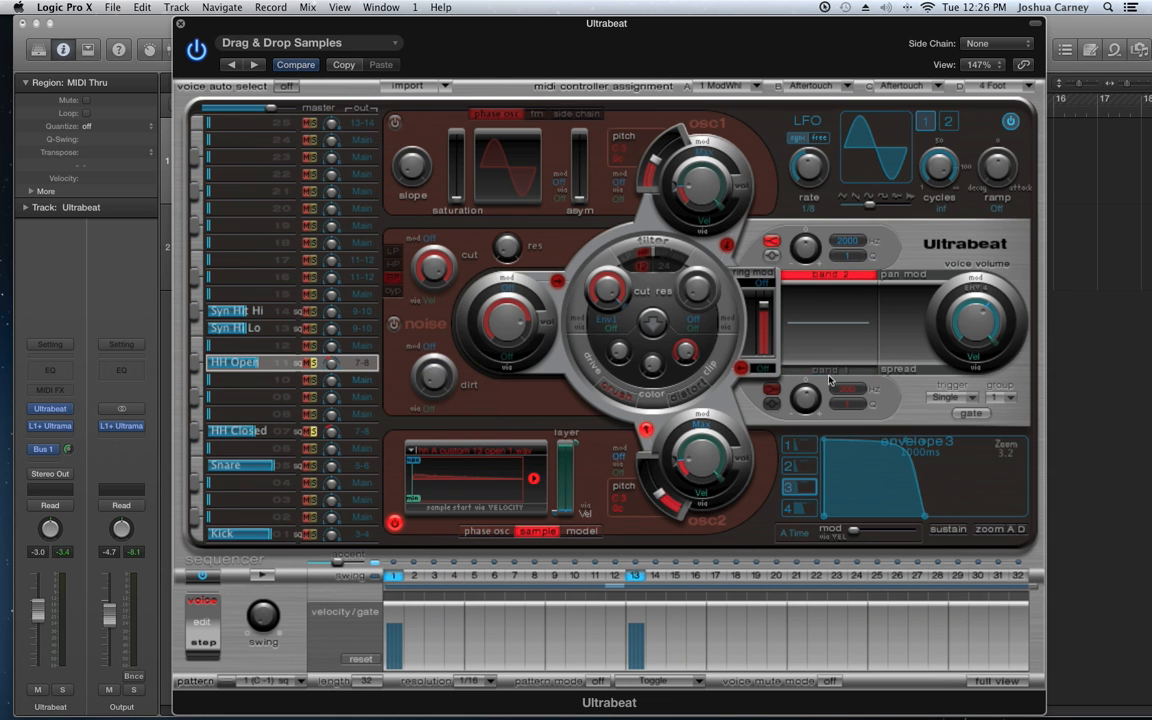
left_click_drag(804, 400, 804, 494)
left_click_drag(858, 403, 810, 208)
Step: Set HH Open's band 2 frequency to 1200 Hz and reduce its boost while the hi-hat pattern plays
left_click(265, 576)
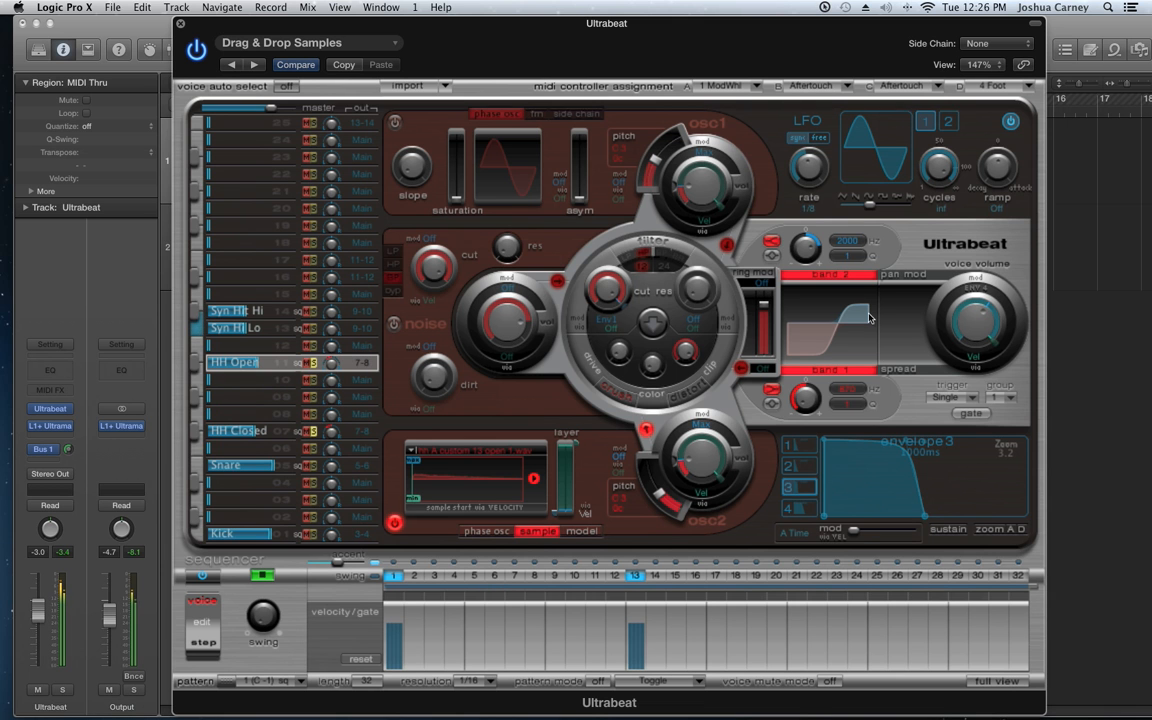
left_click_drag(851, 243, 852, 219)
left_click_drag(811, 257, 815, 269)
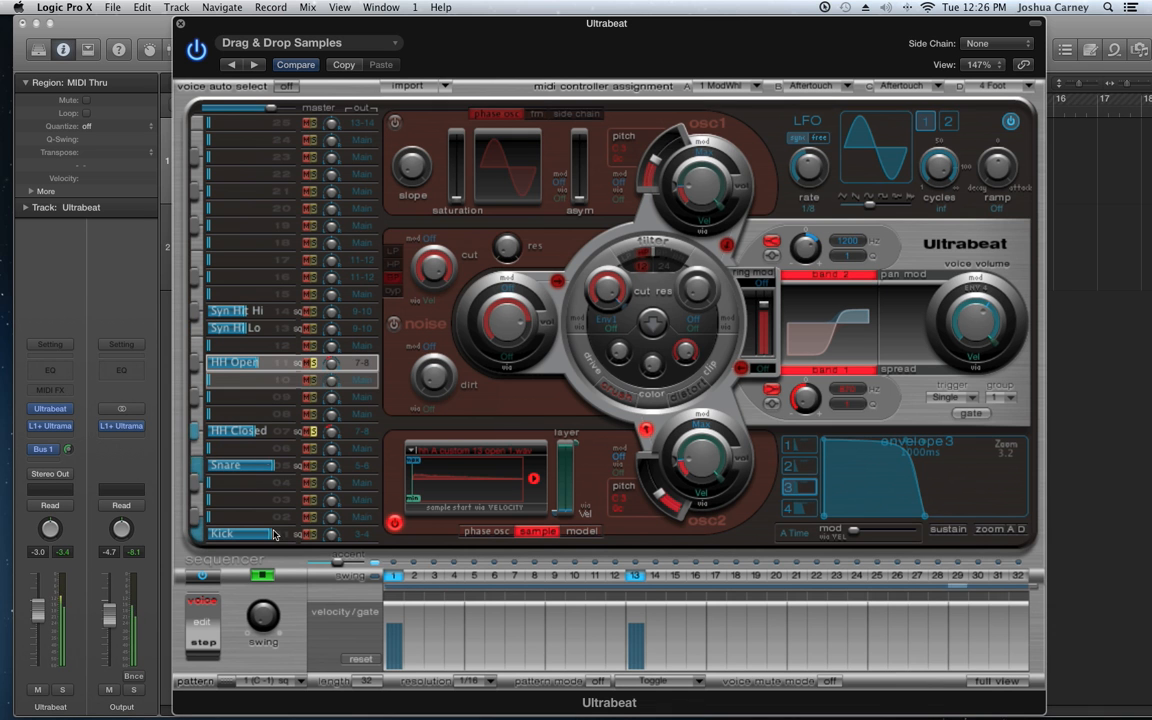
left_click(262, 575)
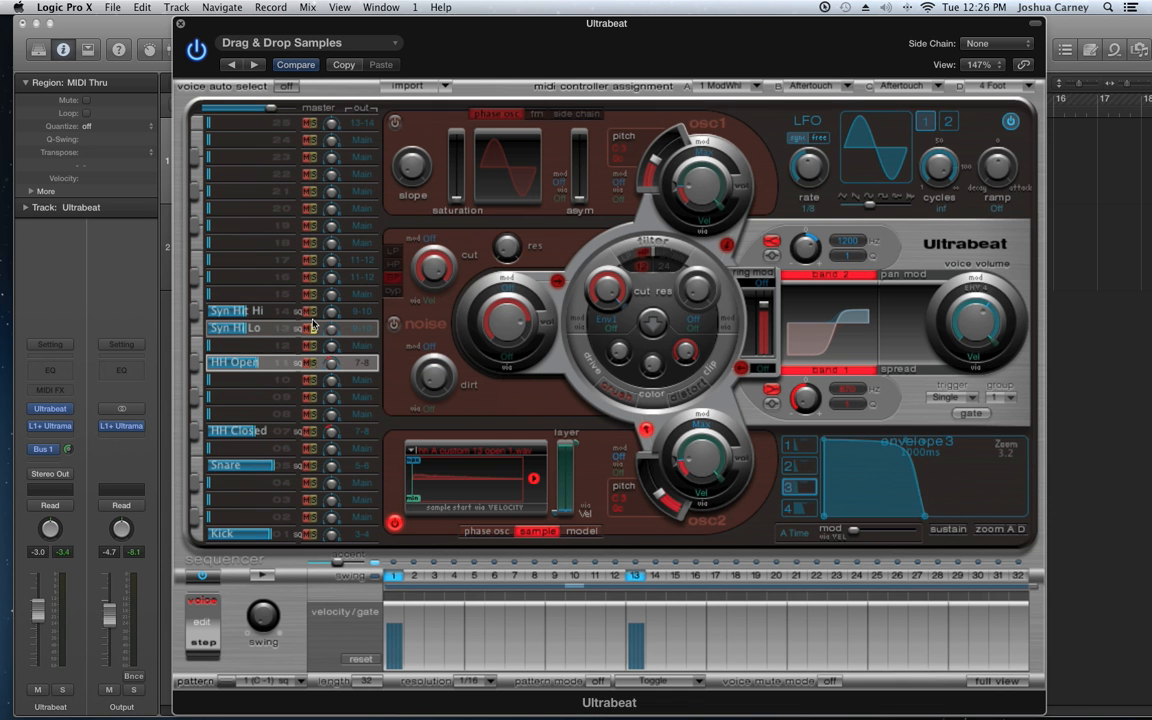
Step: Solo the Syn Hit Lo and Syn Hit Hi voices together, select Syn Hit Lo and audition the pattern
left_click_drag(312, 327, 312, 311)
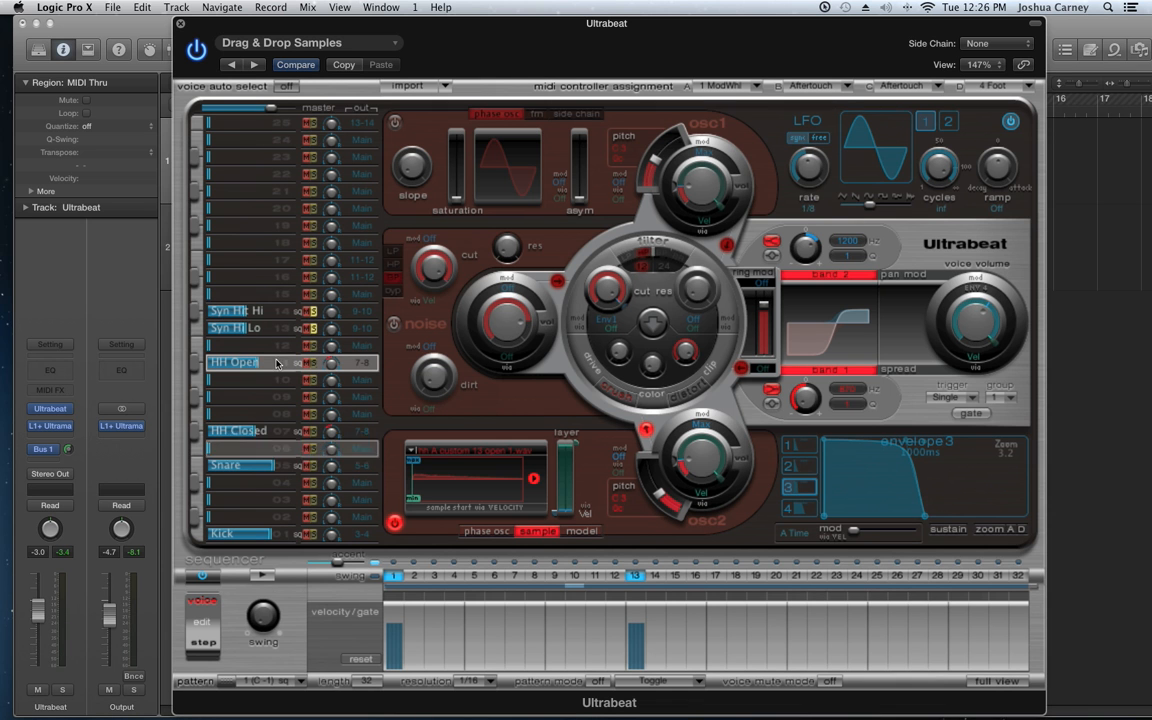
left_click(272, 328)
left_click(258, 577)
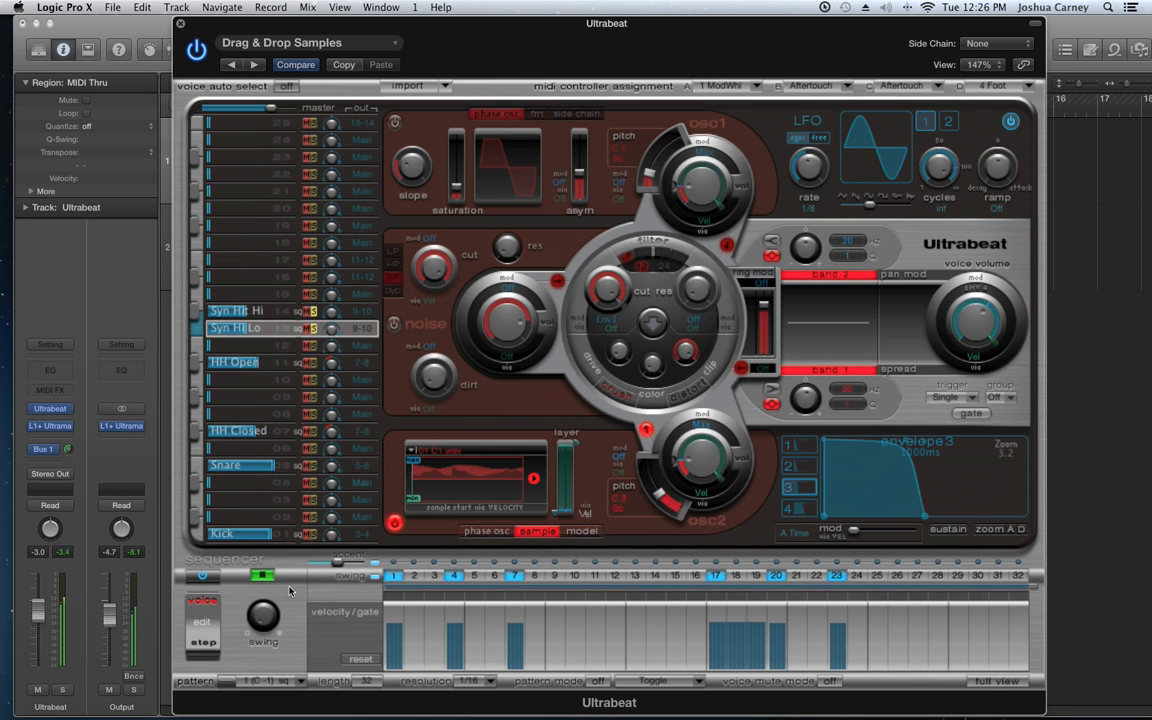
left_click(263, 577)
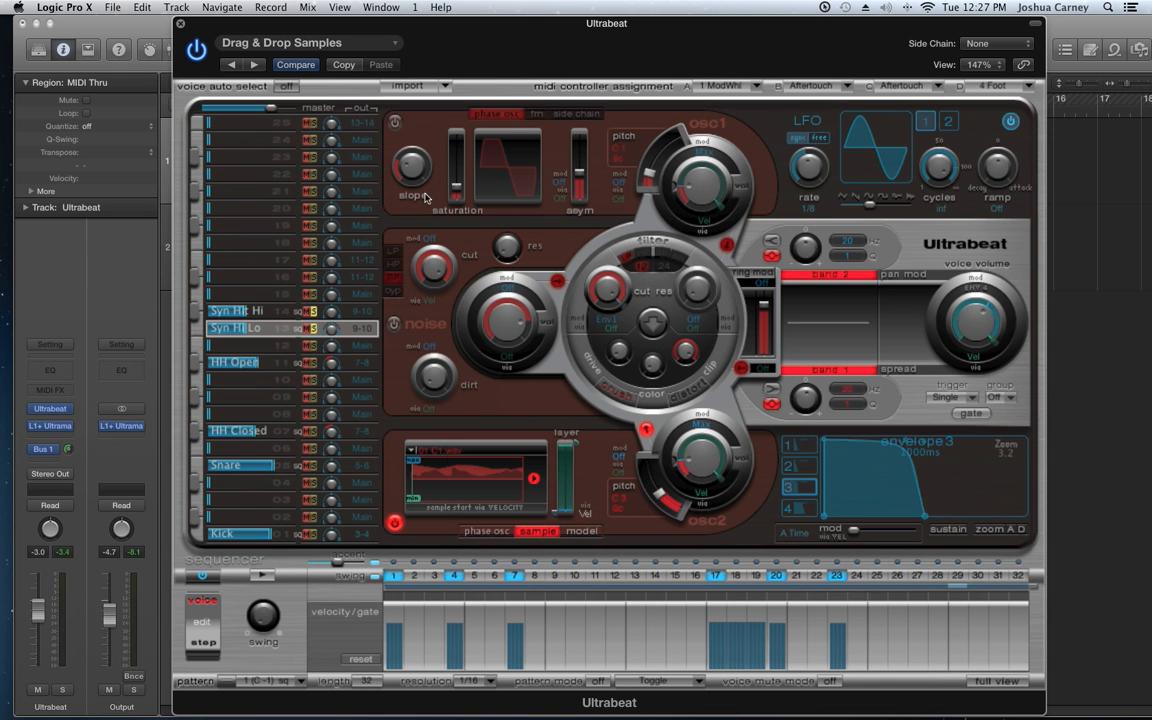
Step: Switch on oscillator 1 for Syn Hit Lo, reduce saturation and asymmetry to a plain sine wave, and raise its volume
left_click(395, 123)
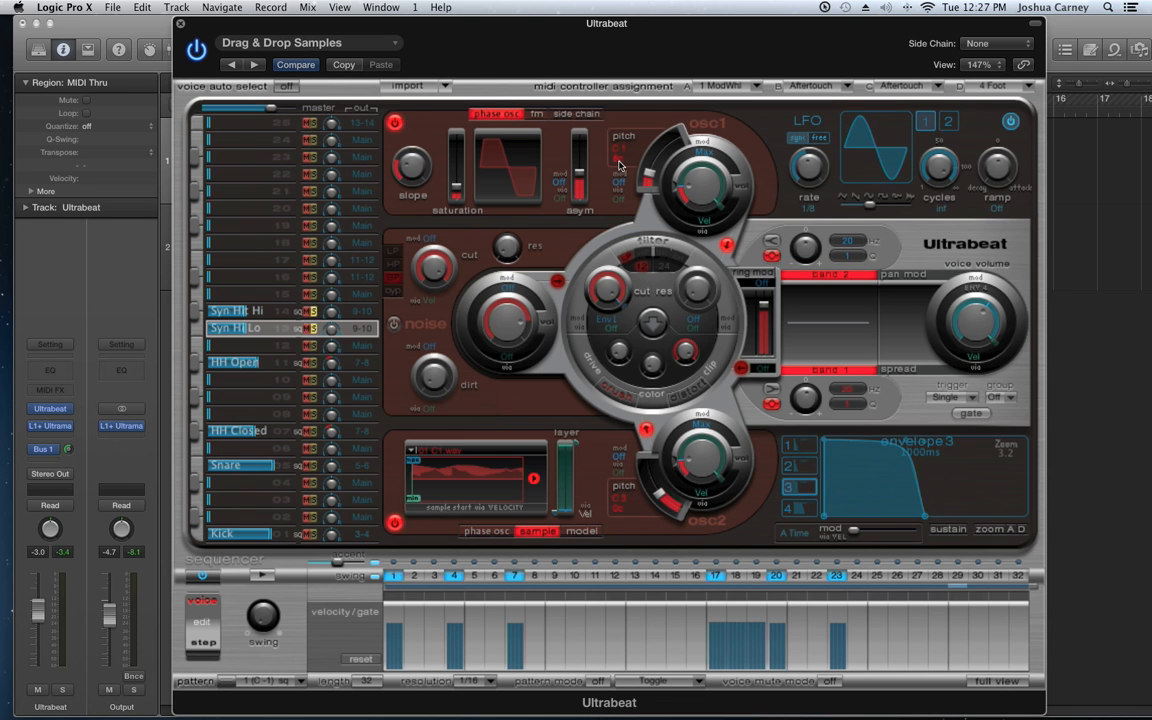
left_click_drag(456, 187, 458, 226)
left_click_drag(575, 188, 577, 205)
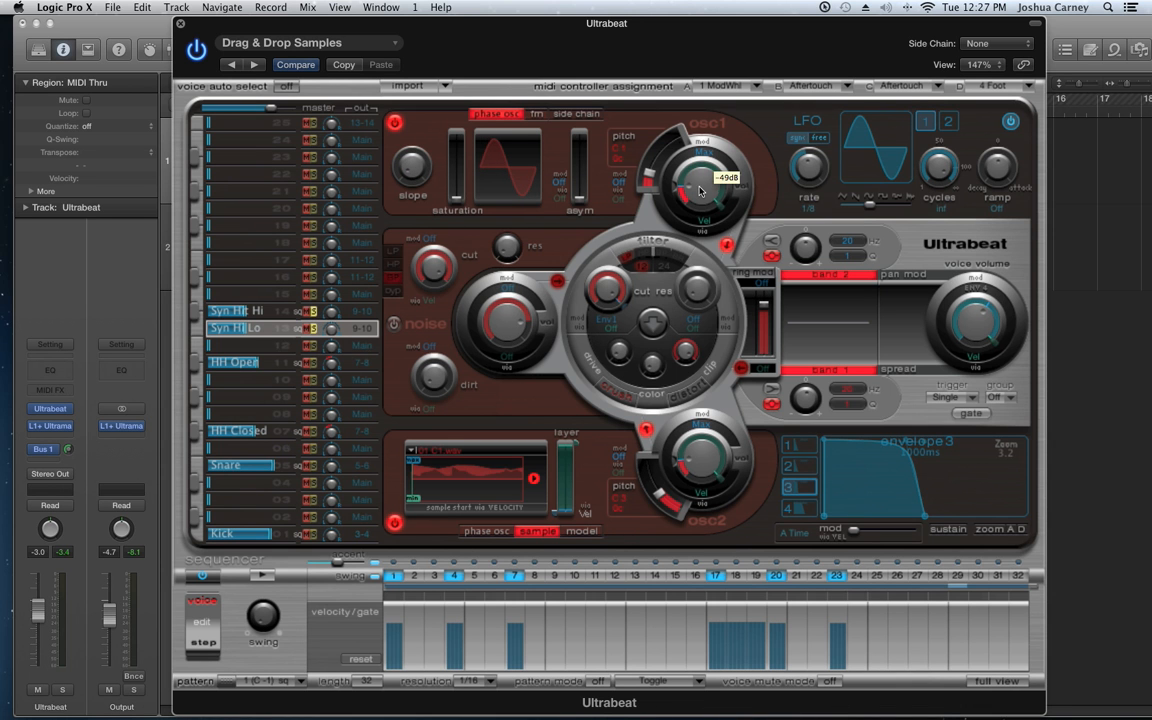
Step: Play the pattern and compare Syn Hit Lo with oscillator 1 off and on, leaving it on
left_click(264, 577)
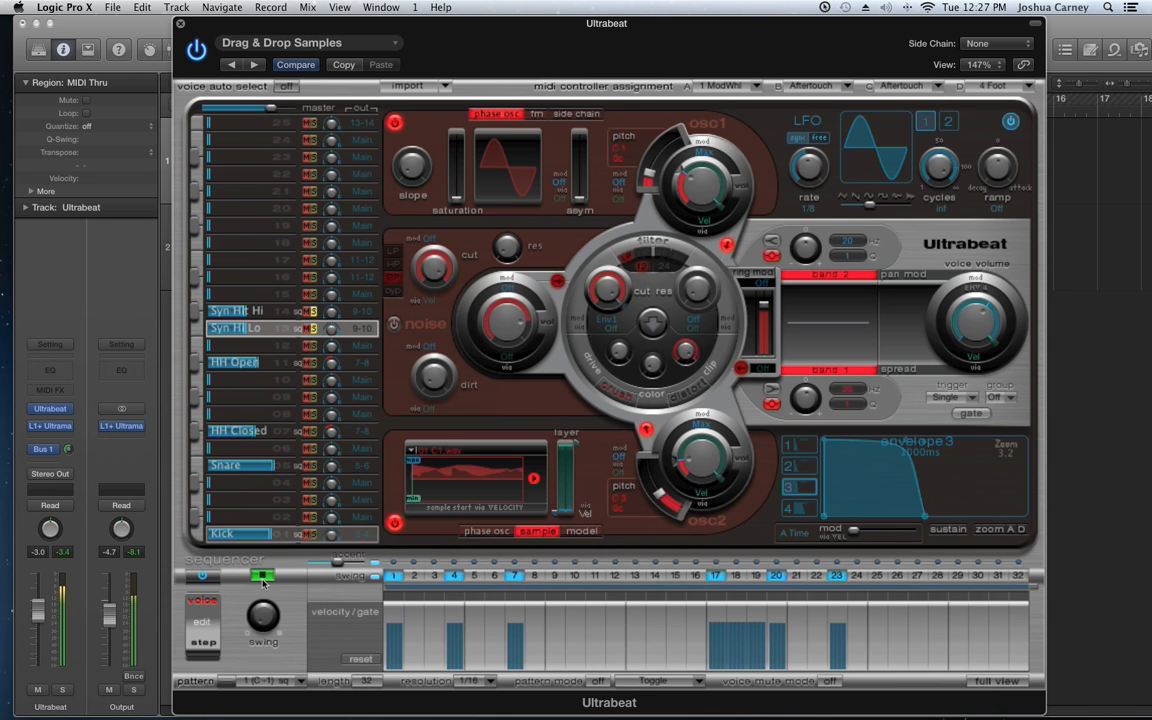
left_click(396, 123)
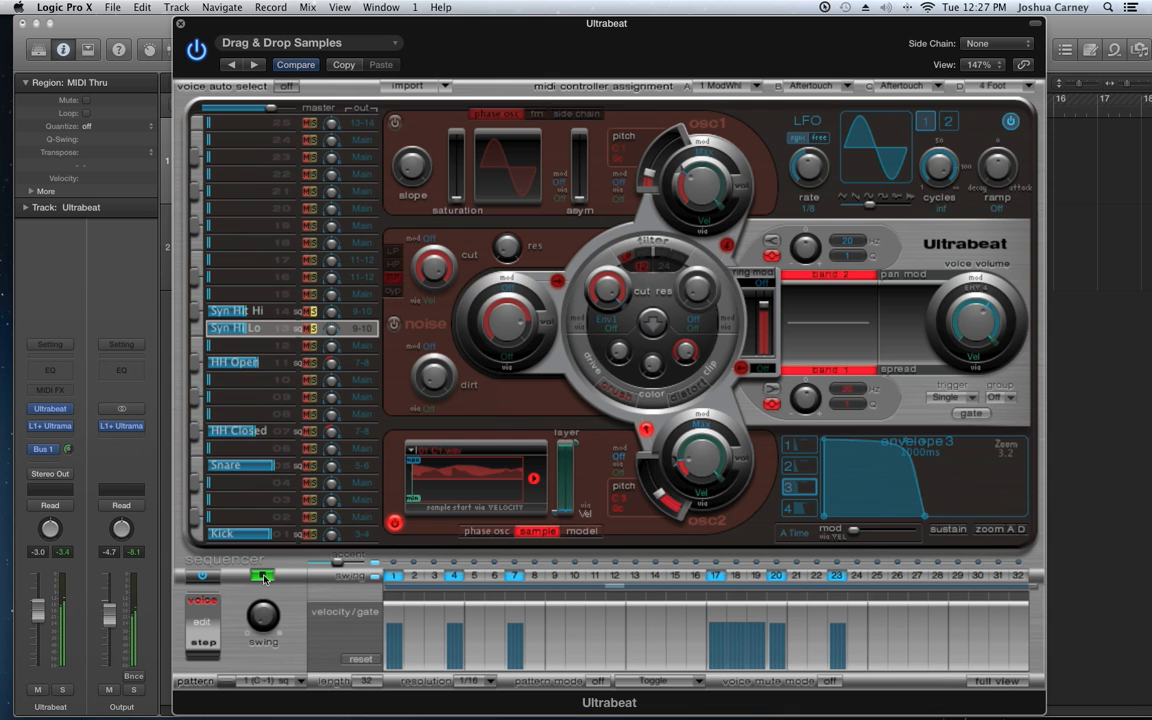
left_click(396, 123)
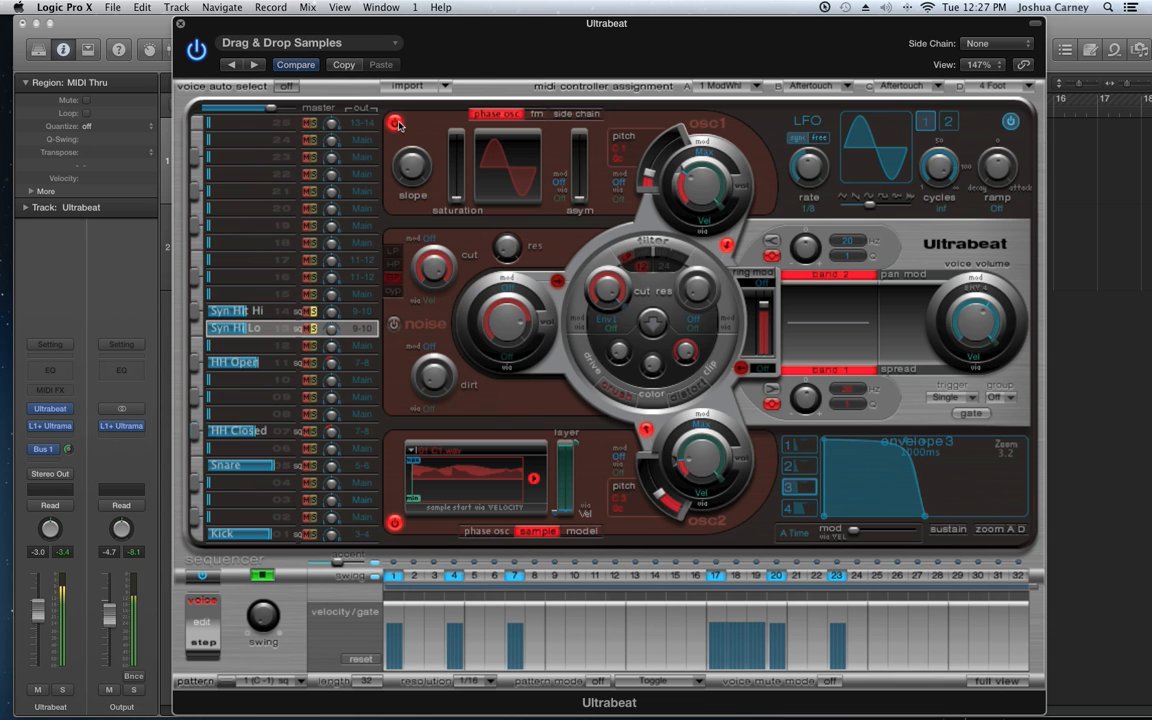
left_click(262, 577)
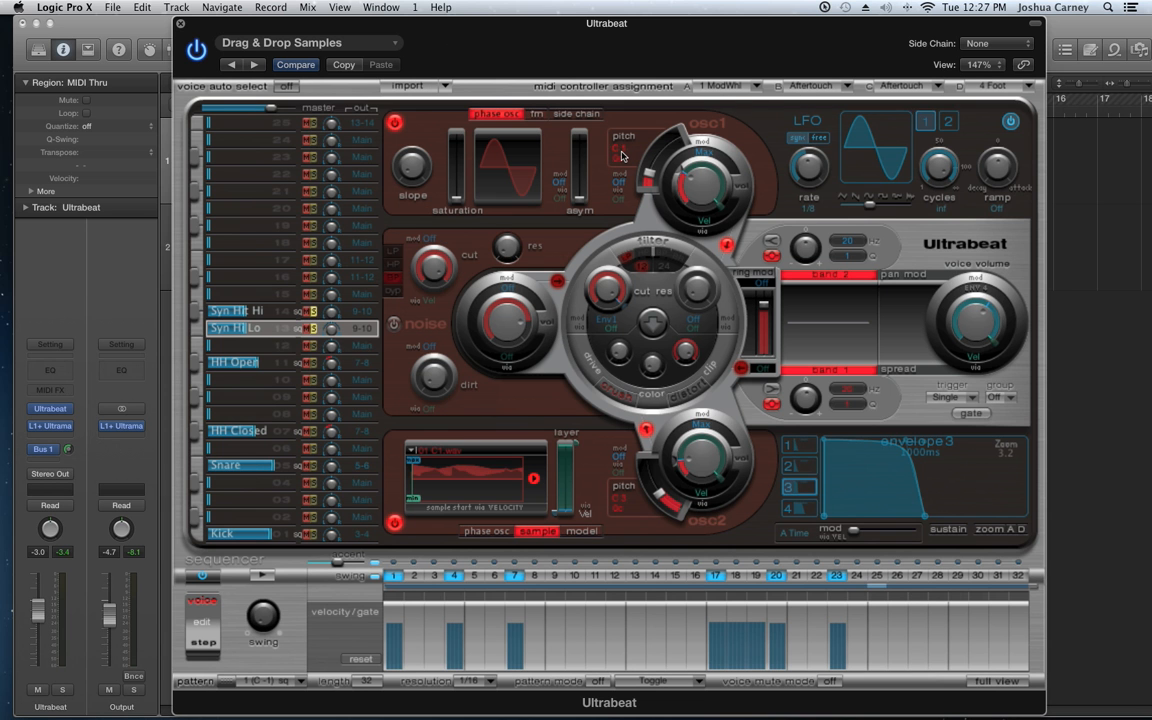
Step: Select the Syn Hit Hi voice, switch on its oscillator 1 and audition the layered sound
left_click(258, 314)
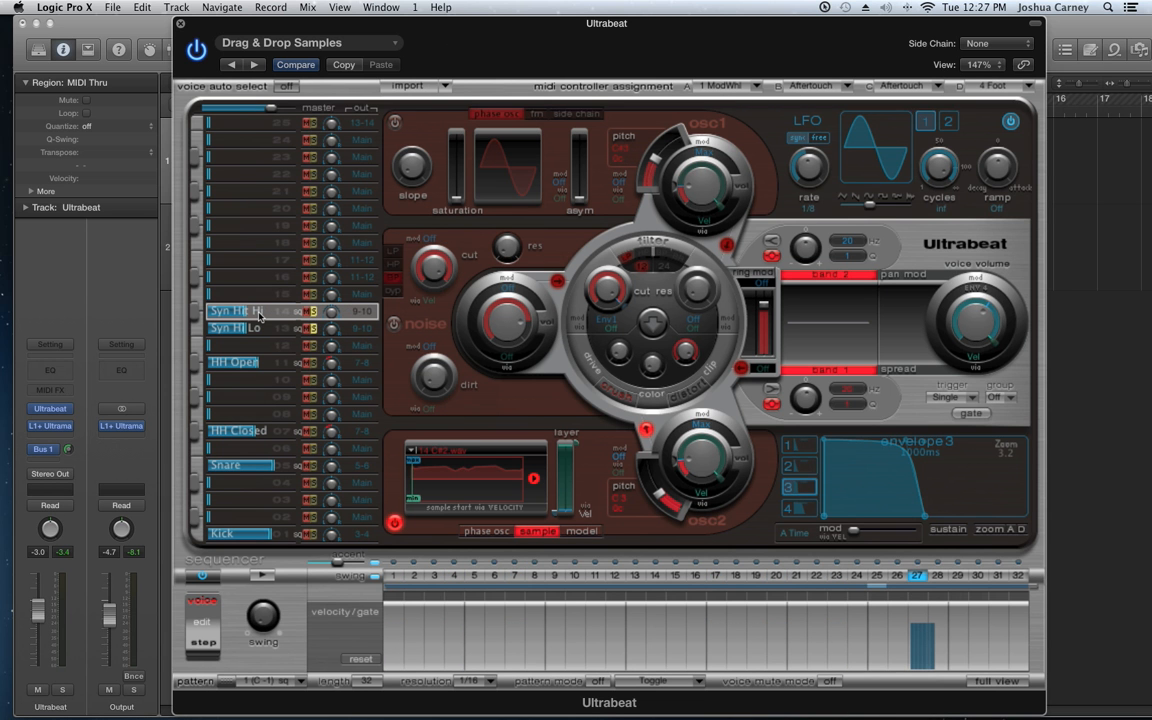
left_click(395, 121)
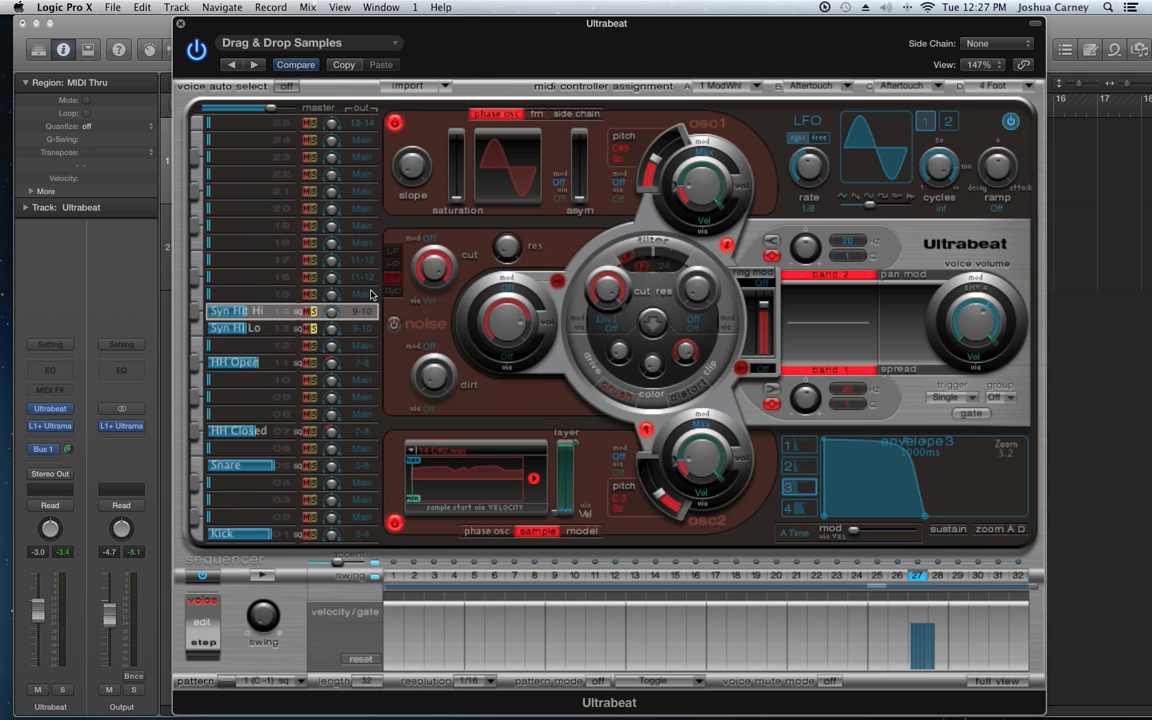
key("space")
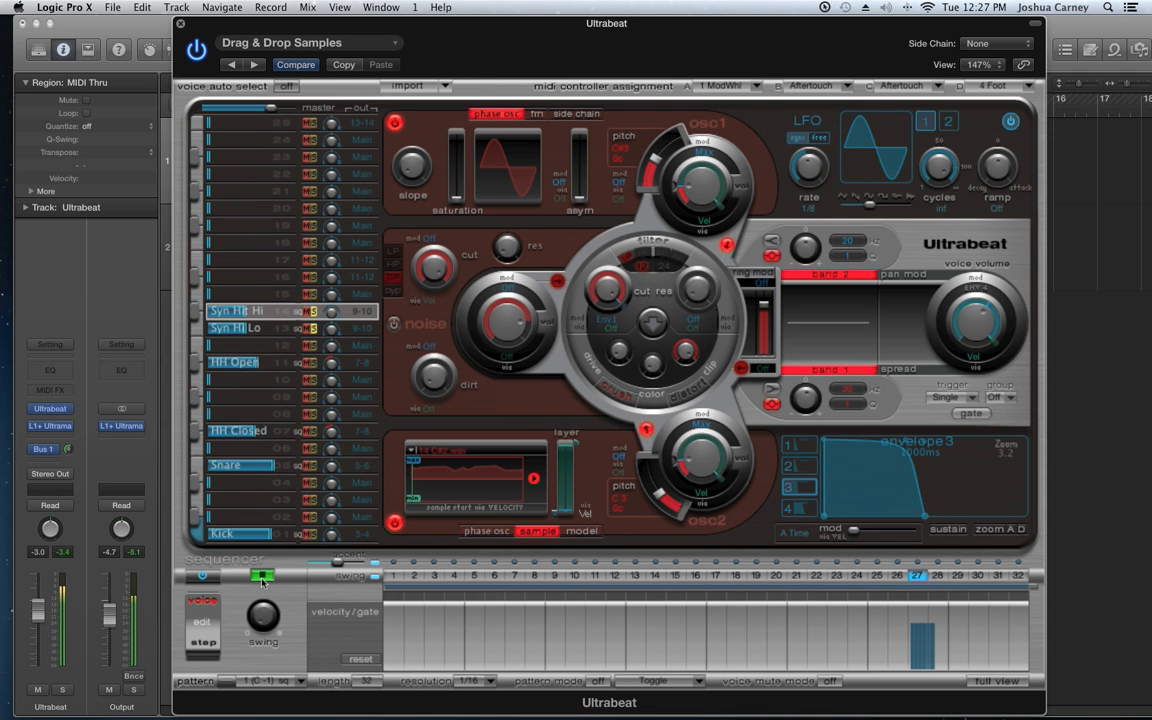
key("space")
Step: Lower Syn Hit Hi's oscillator 1 pitch to C#2 and audition the pattern with it
mouse_move(654, 170)
left_click_drag(654, 170, 652, 178)
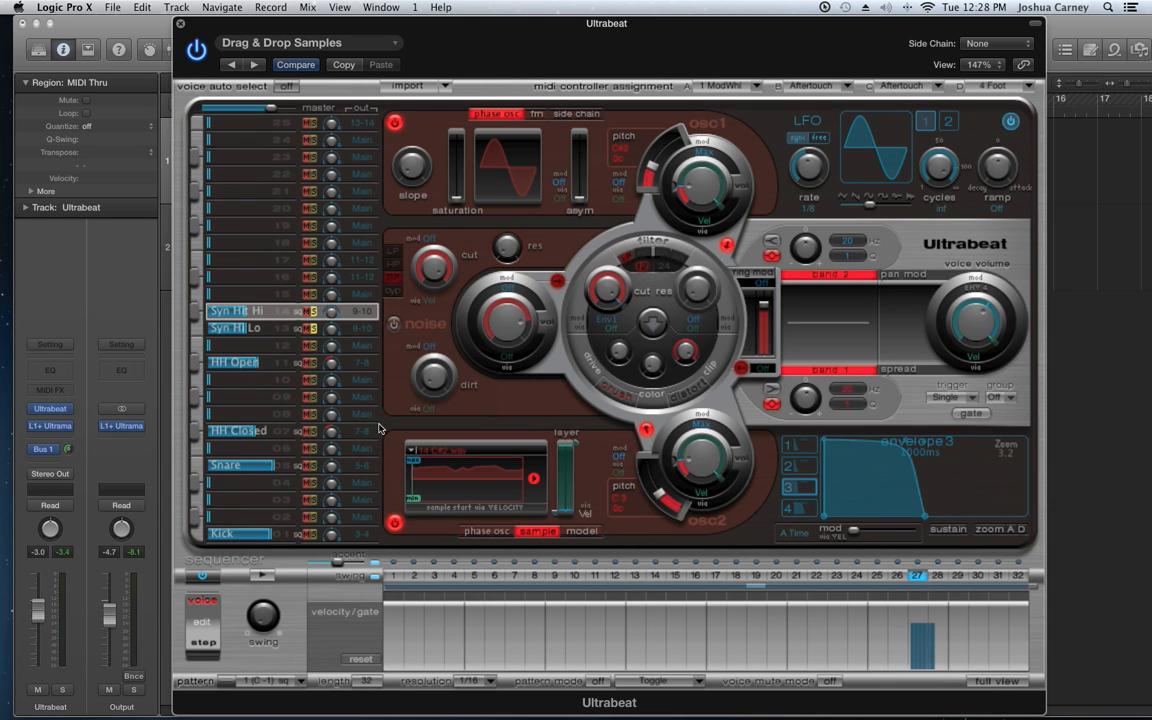
left_click(262, 576)
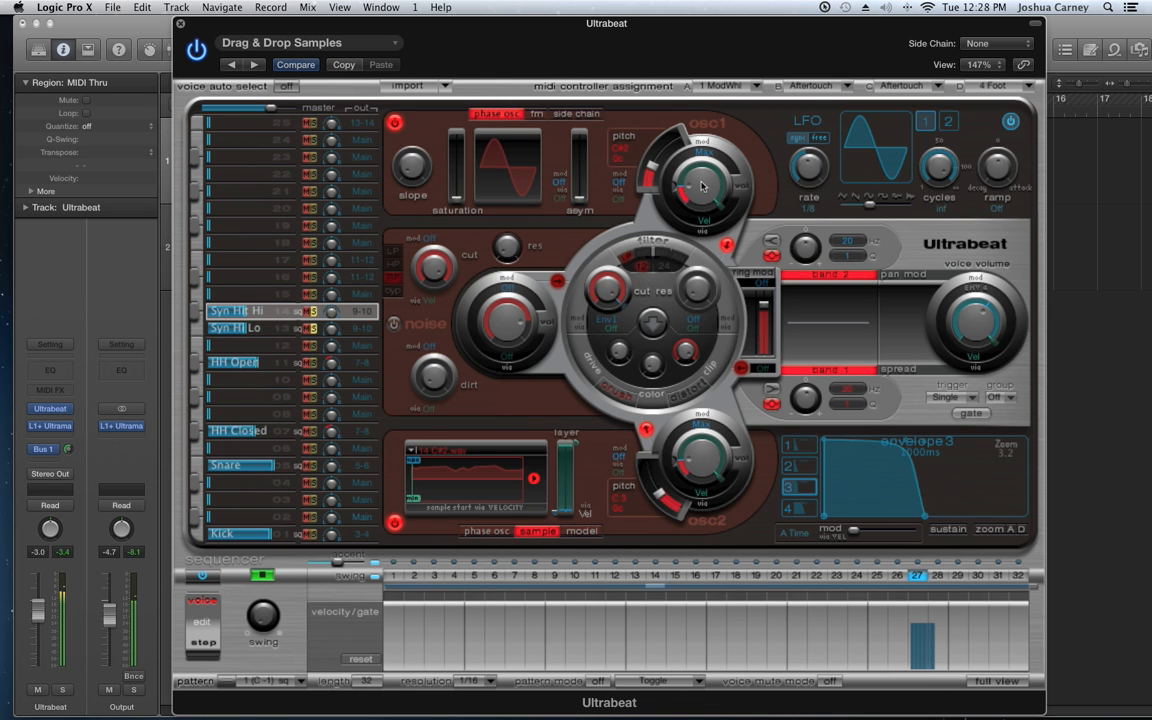
mouse_move(730, 194)
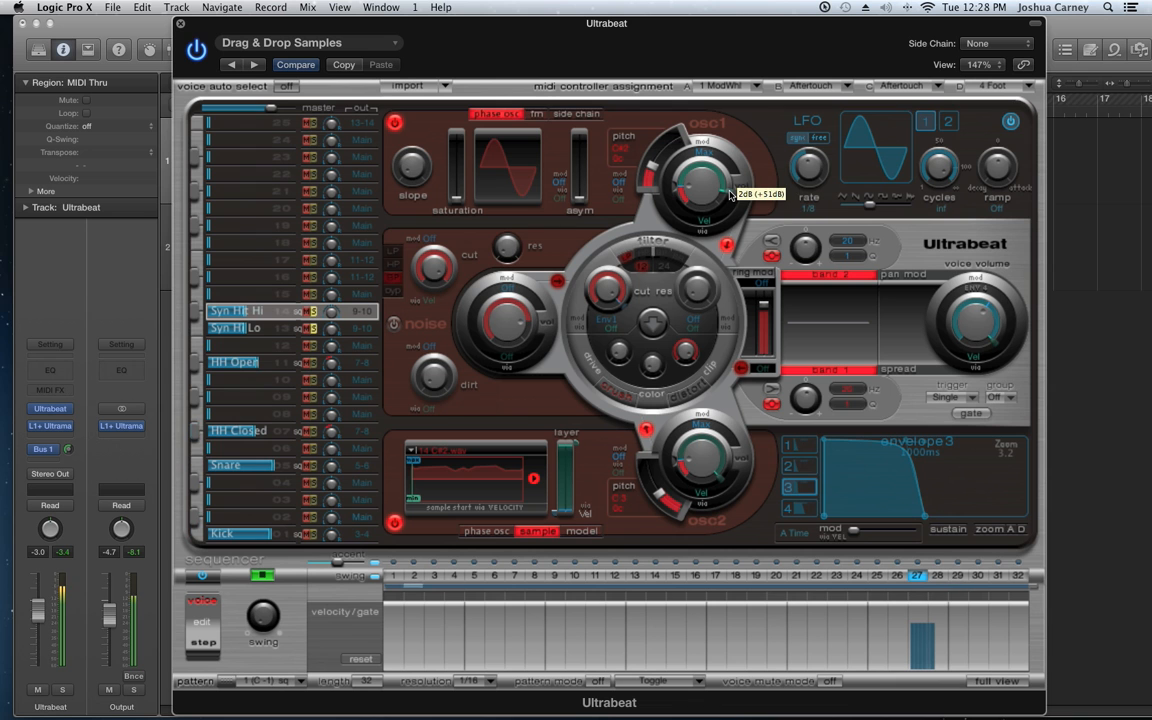
left_click(261, 576)
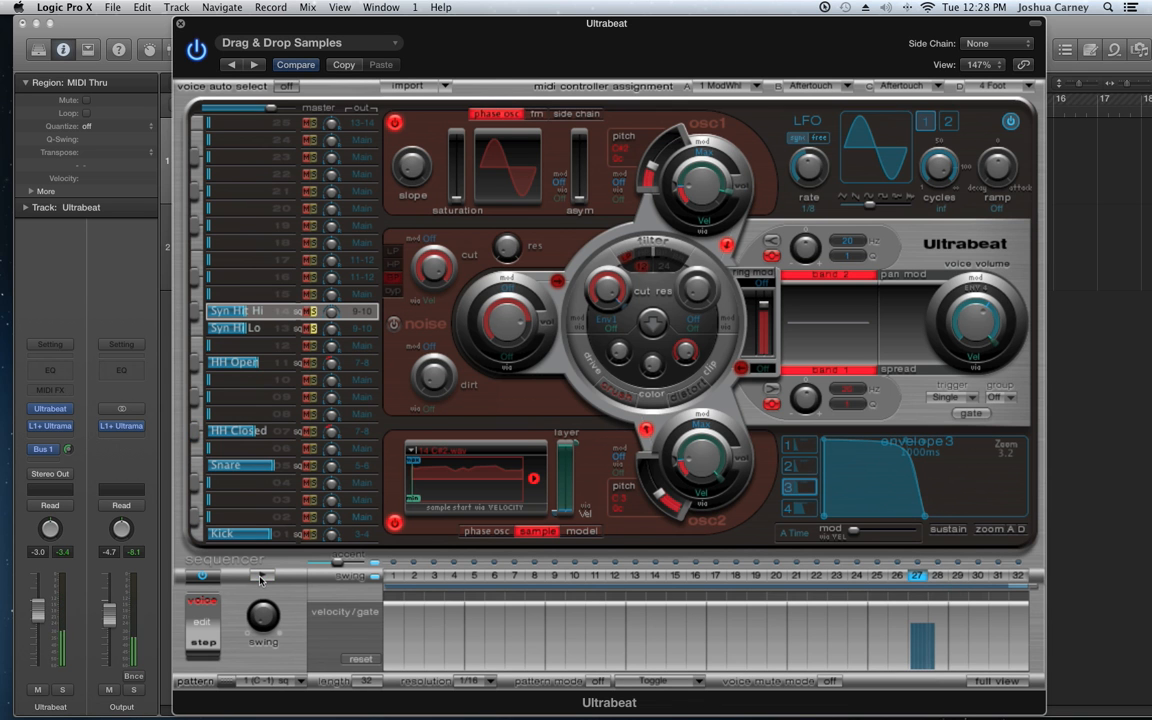
Step: Switch Syn Hit Lo's oscillator 1 to FM mode and vary the FM amount while the pattern plays
left_click(261, 329)
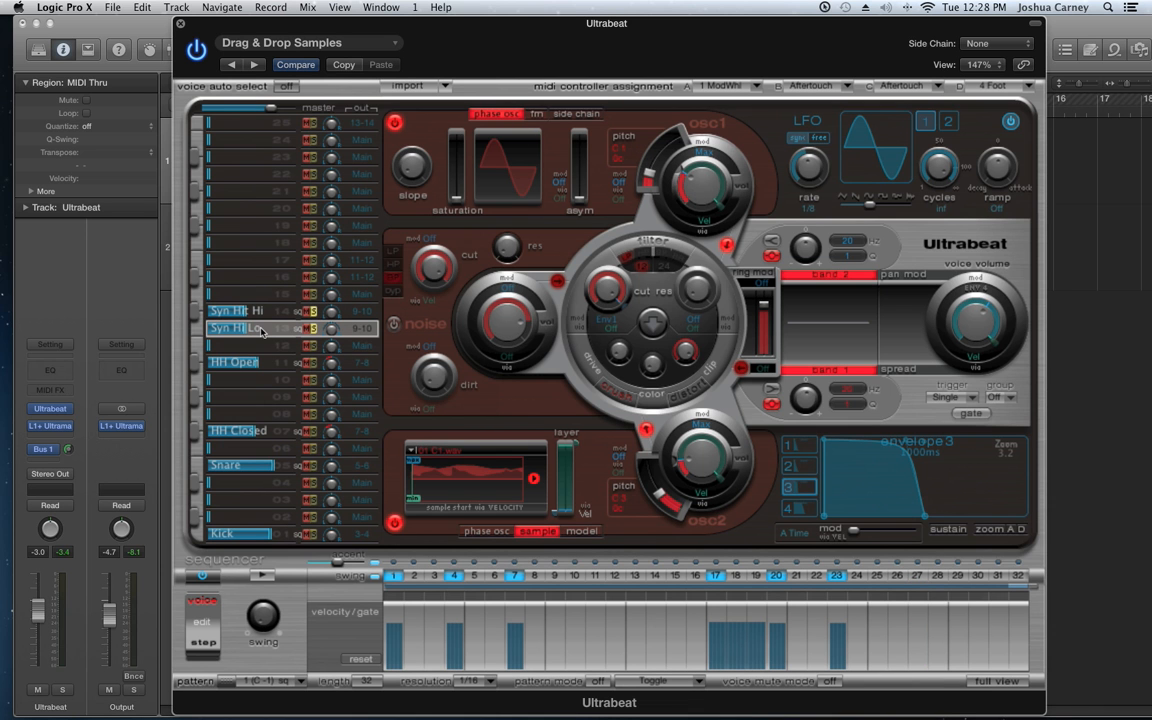
left_click(538, 115)
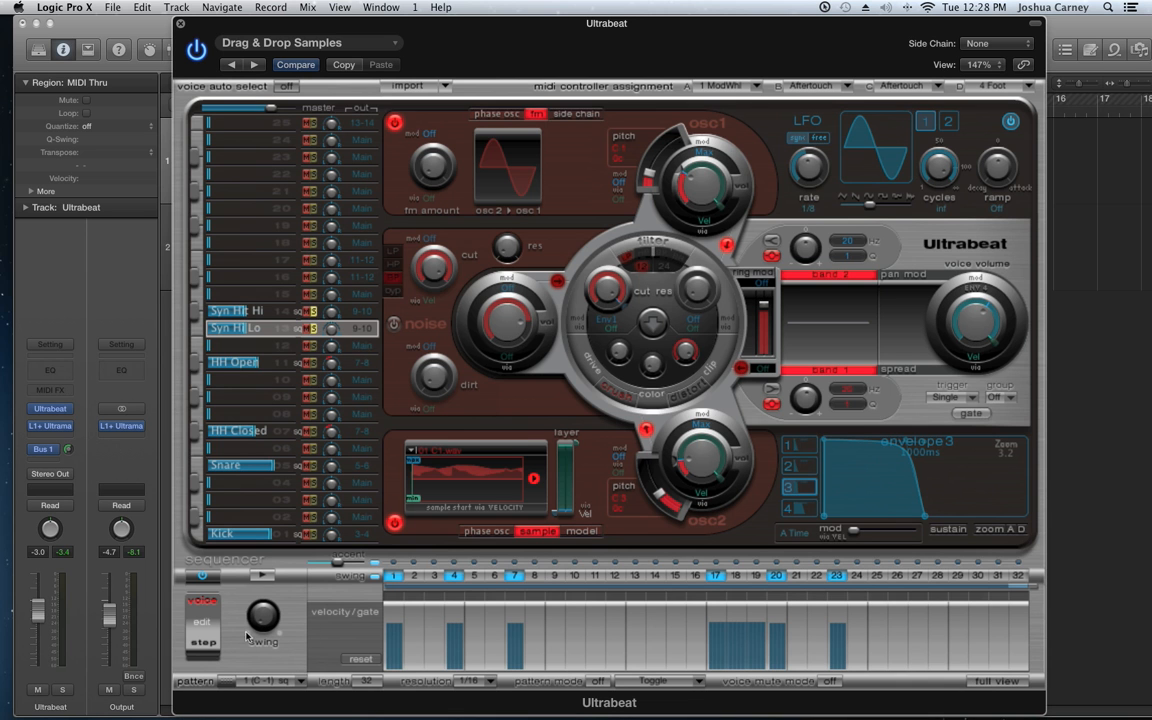
left_click(264, 576)
left_click_drag(432, 163, 442, 120)
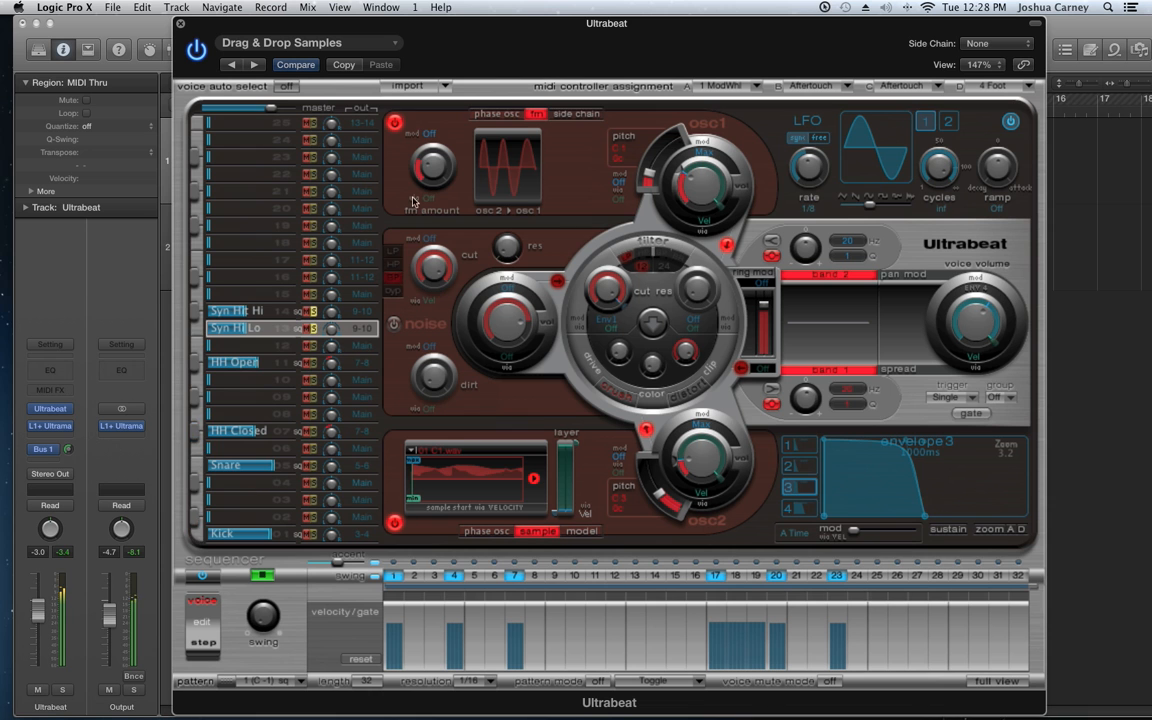
mouse_move(430, 178)
left_click_drag(430, 178, 434, 187)
key("space")
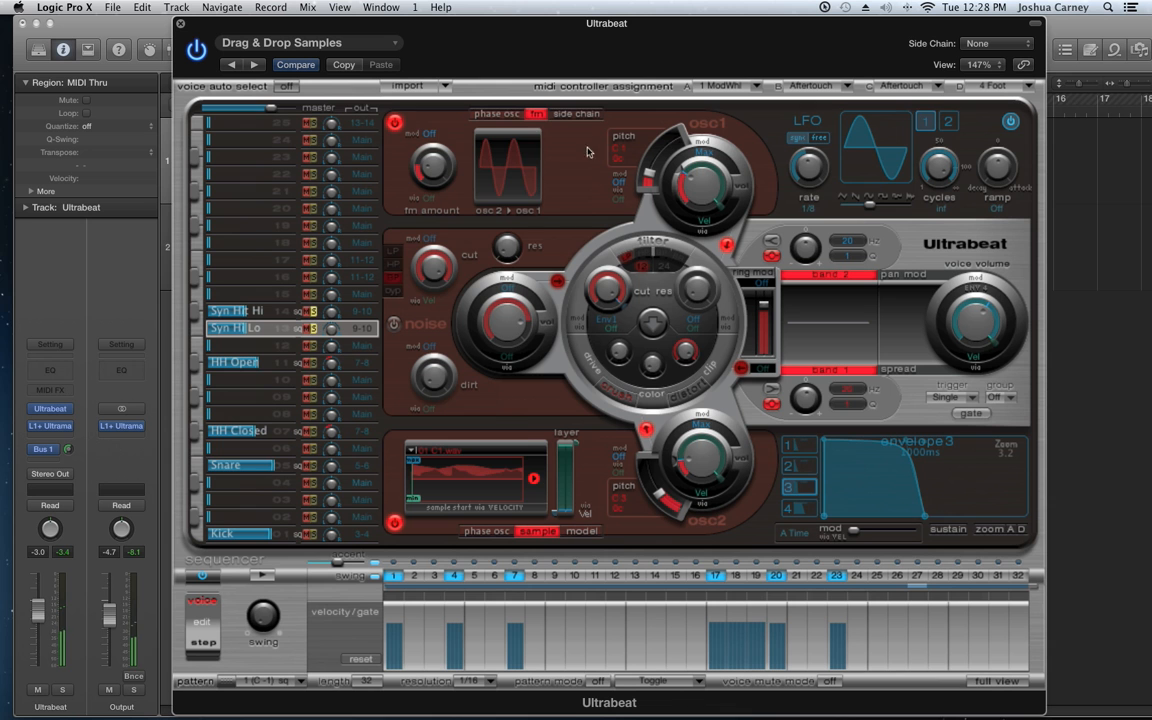
Step: Increase Syn Hit Lo's FM amount, audition the pattern and turn the voice down slightly
left_click_drag(440, 168, 468, 152)
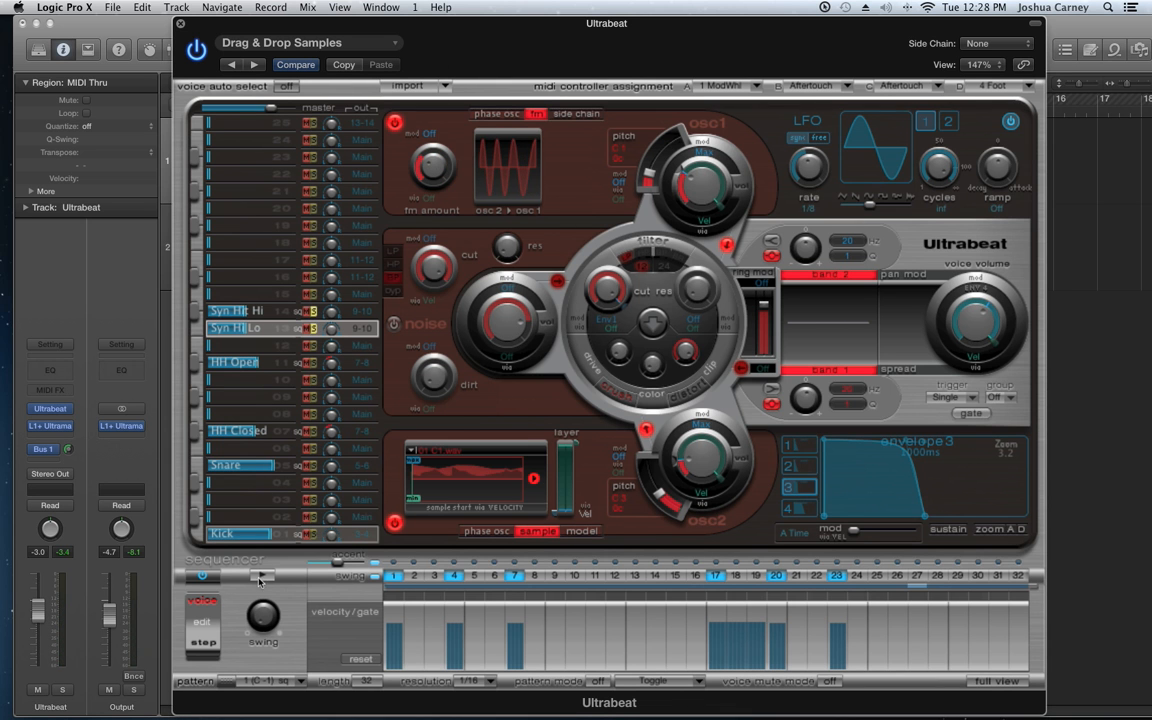
left_click(260, 578)
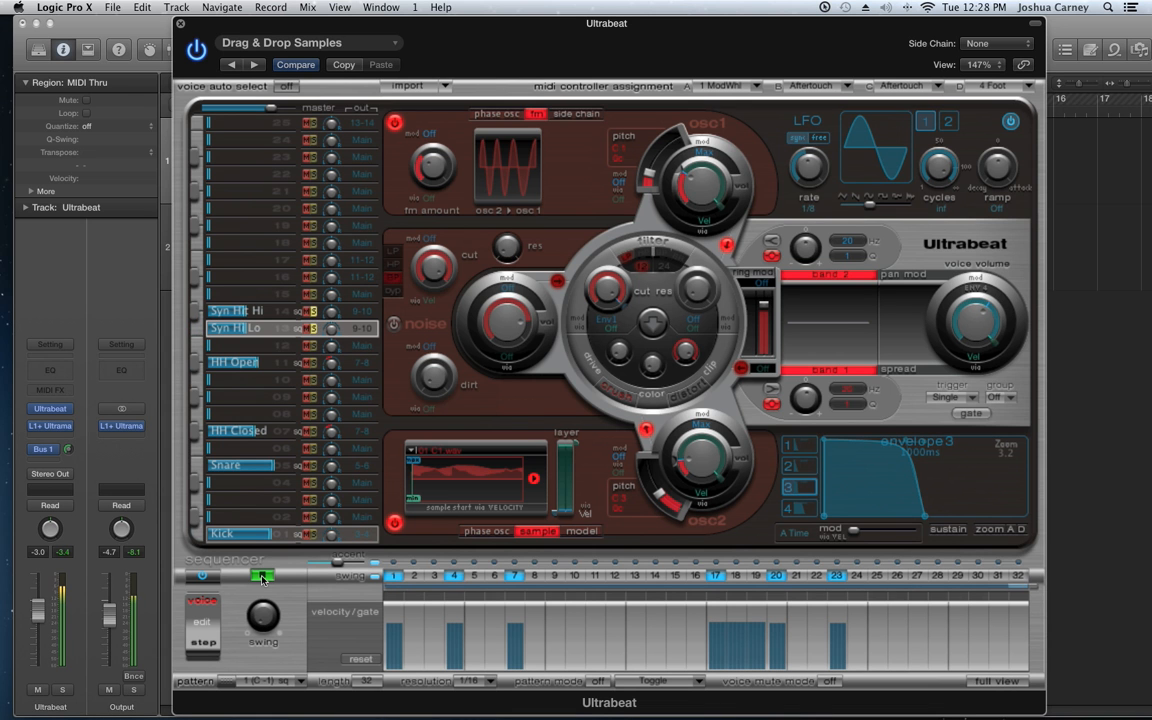
left_click(262, 579)
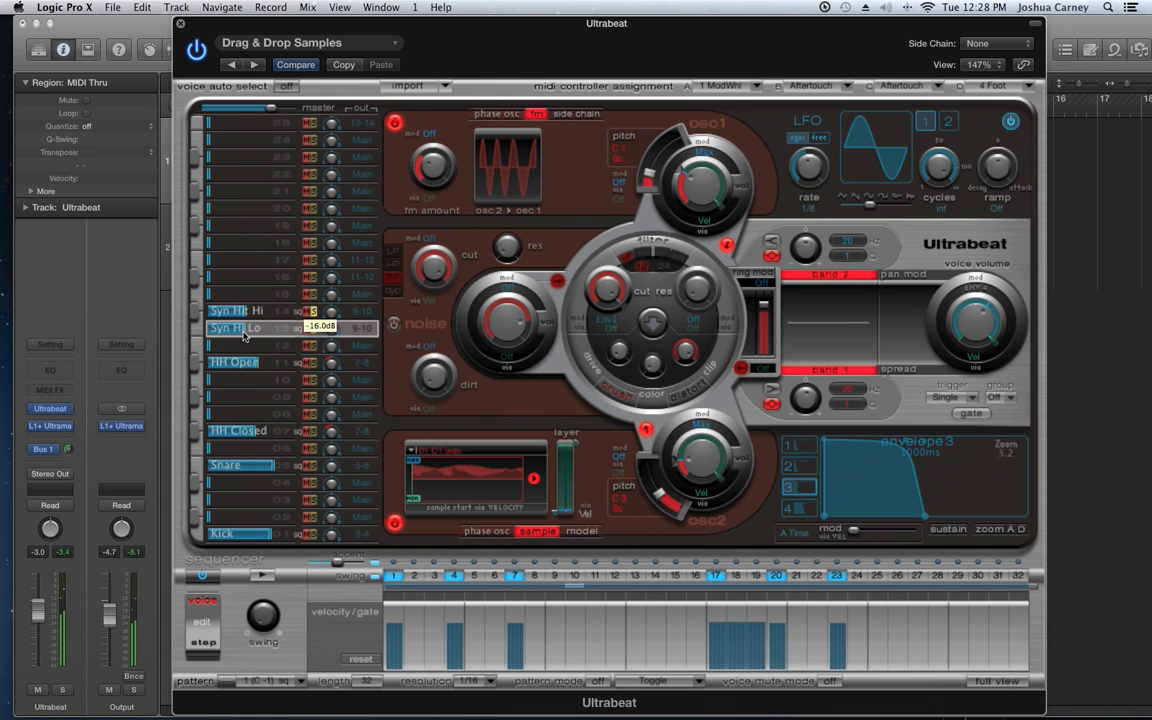
Step: Raise the FM amount of Syn Hit Hi's oscillator 1 and audition the pattern, ending in the full view of all voices
left_click(265, 312)
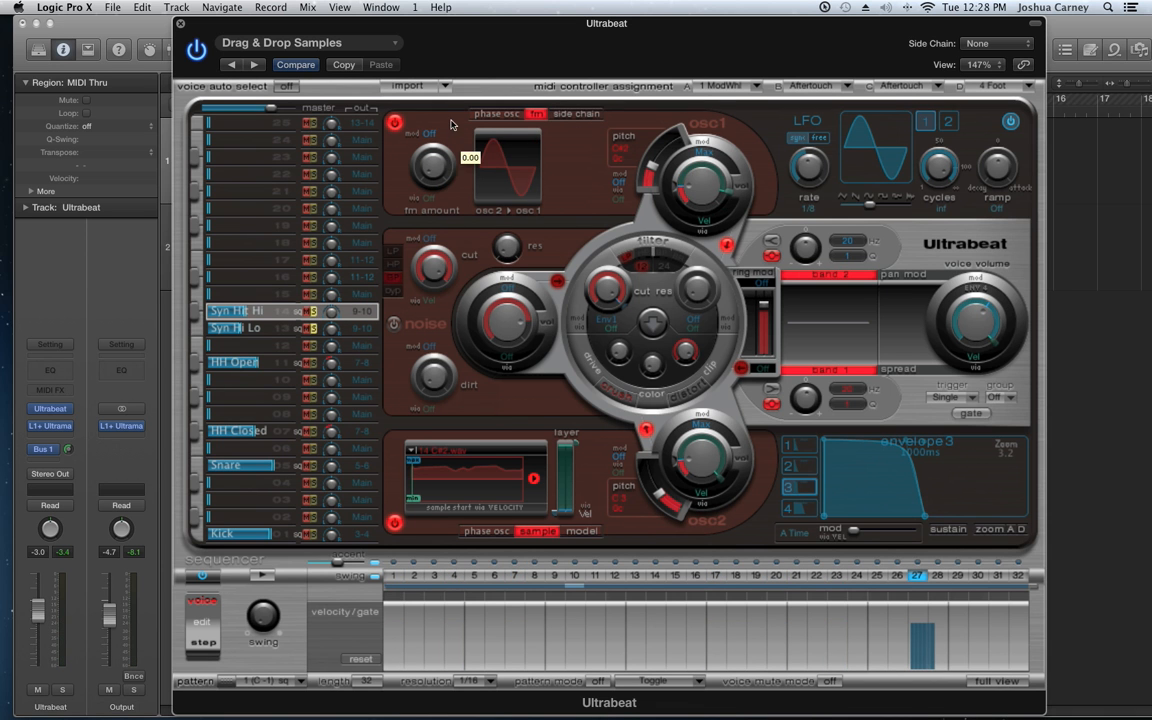
left_click_drag(433, 166, 439, 127)
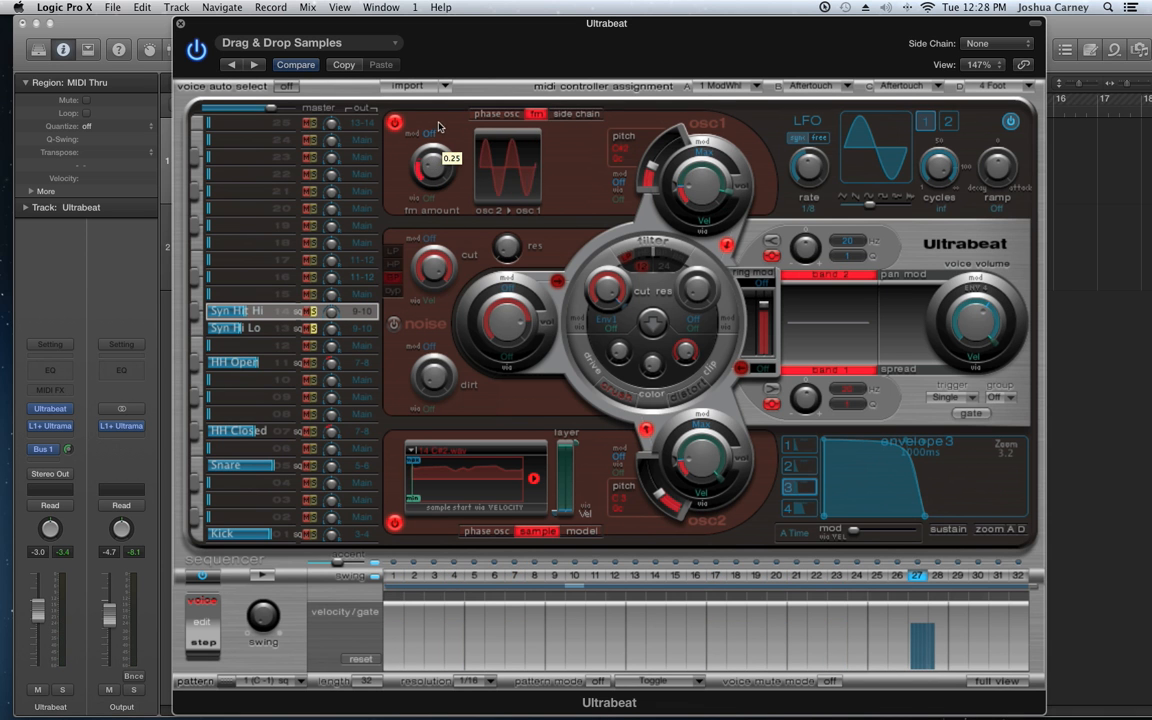
left_click(262, 577)
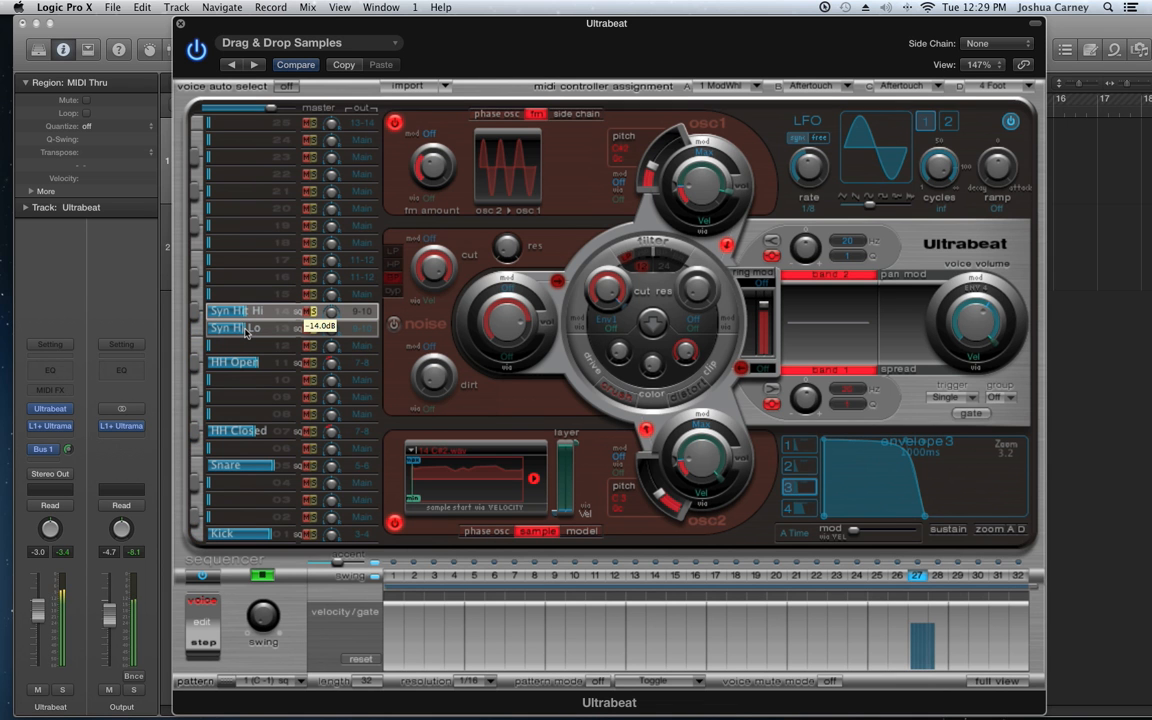
left_click(264, 577)
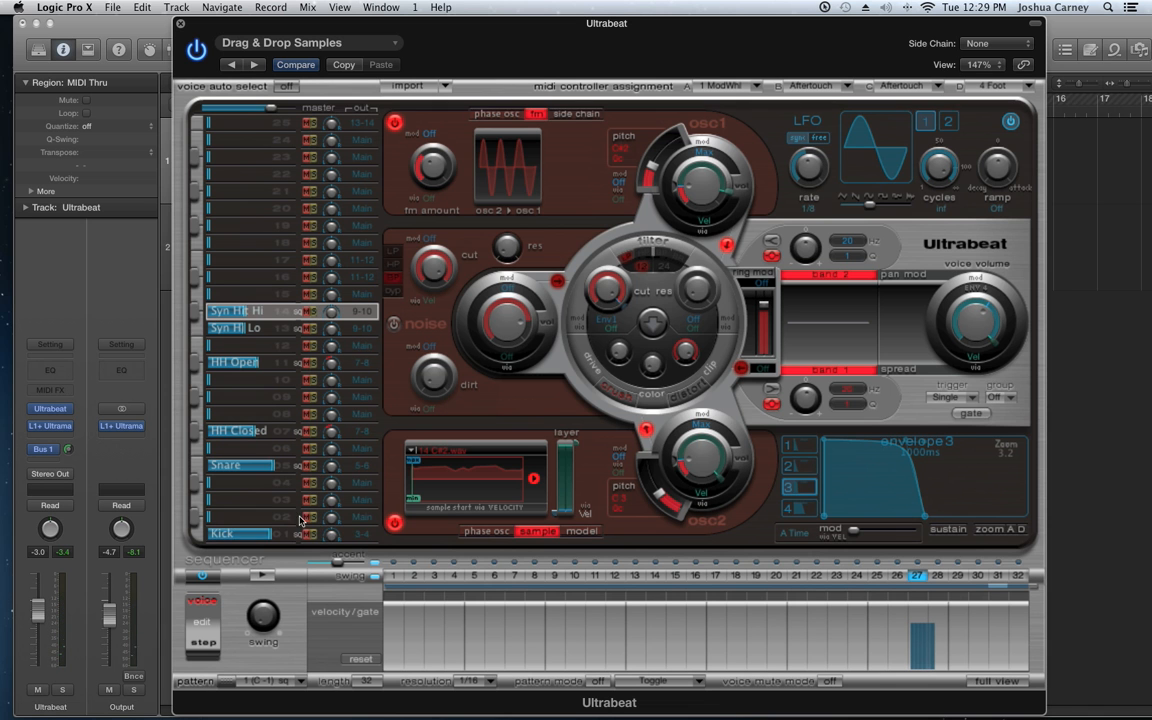
left_click(993, 681)
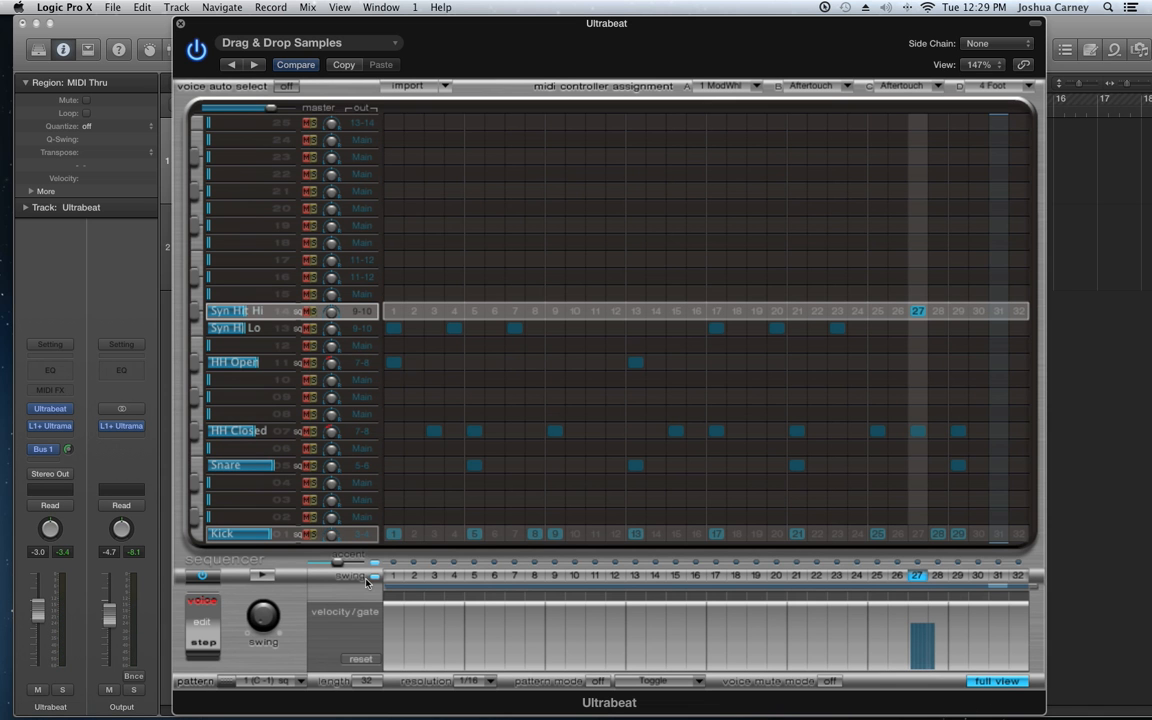
left_click(261, 577)
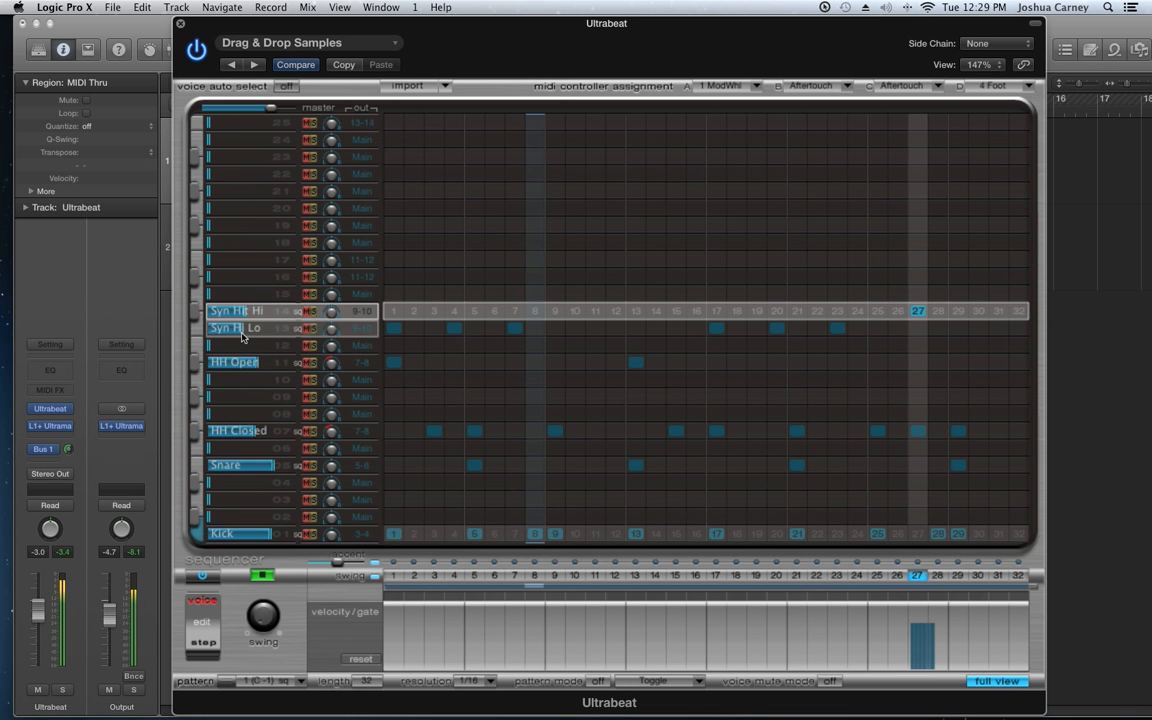
Step: Select the Kick voice in the voice controls, shorten its amp envelope release to about 405 ms and stop the pattern
left_click(232, 533)
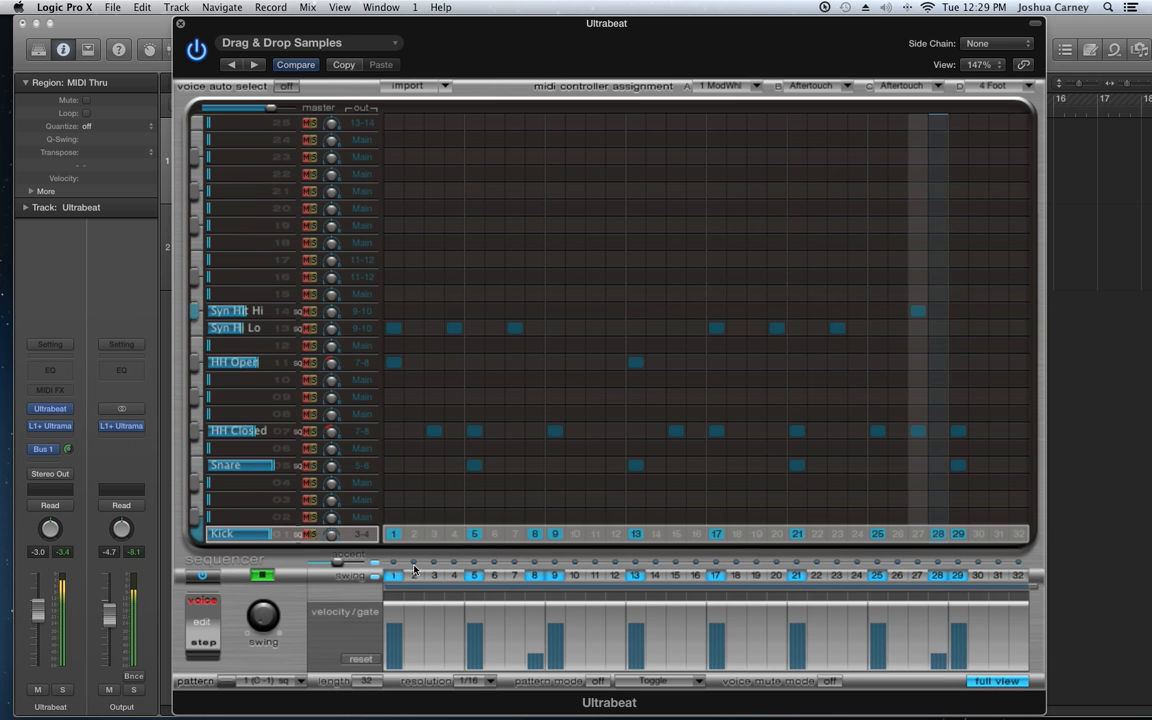
left_click(995, 681)
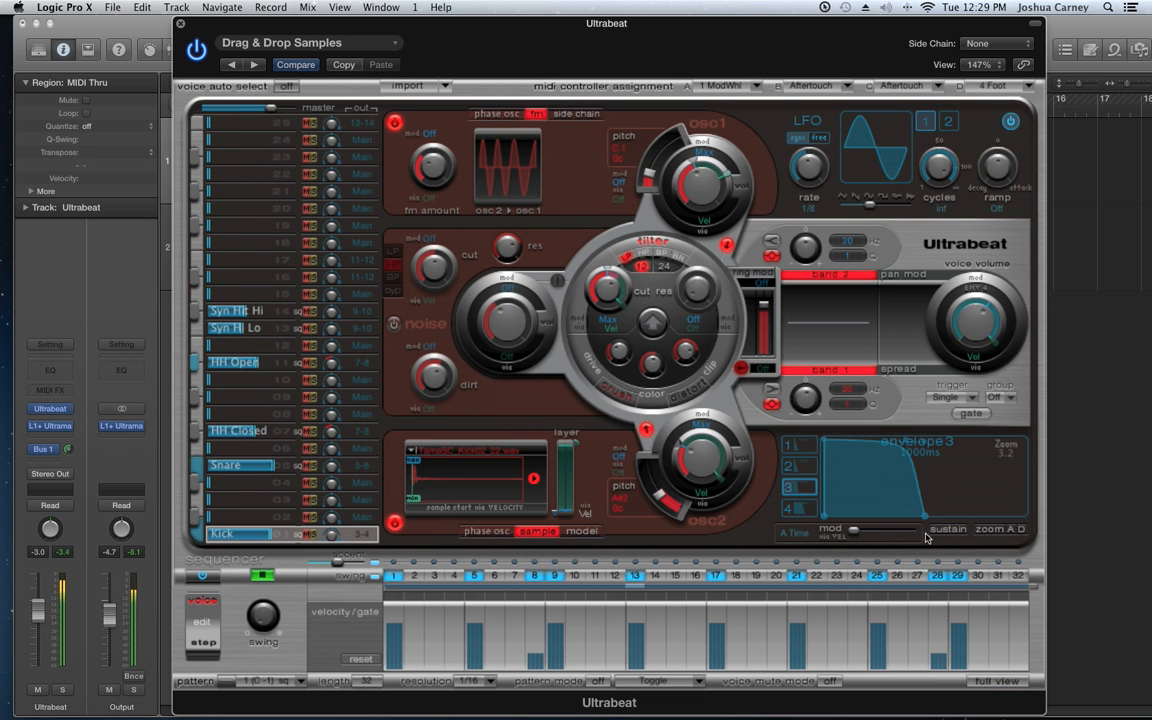
left_click(799, 509)
left_click_drag(920, 518, 889, 525)
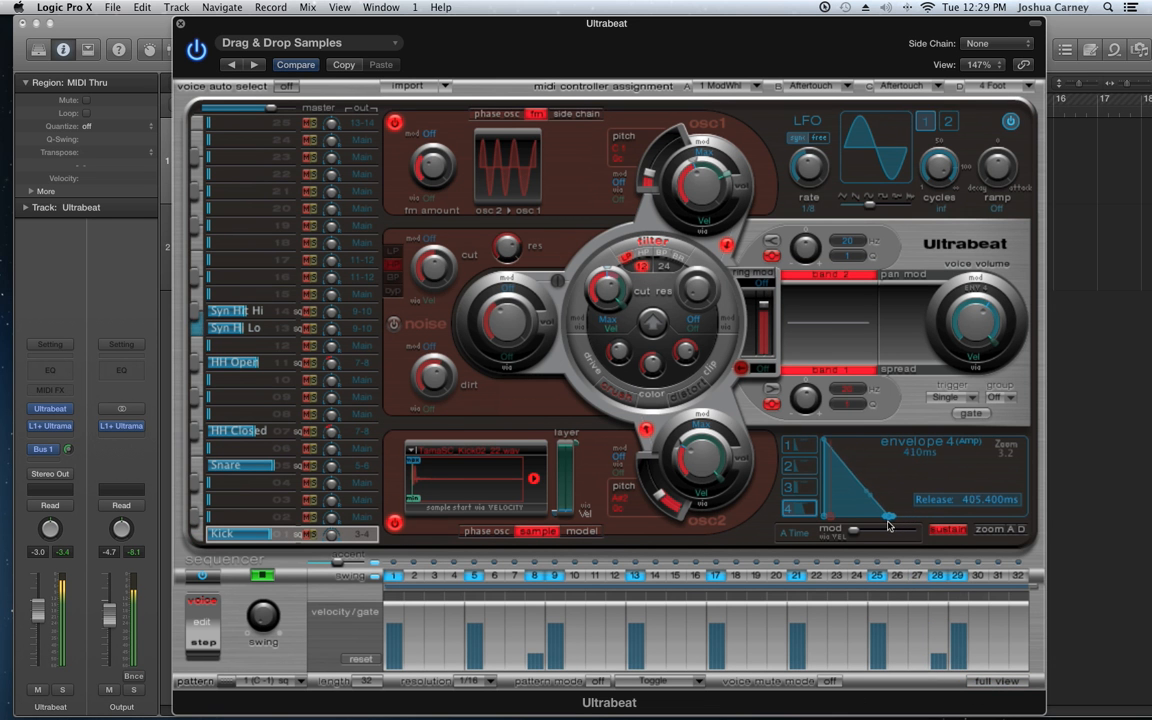
left_click_drag(434, 171, 432, 161)
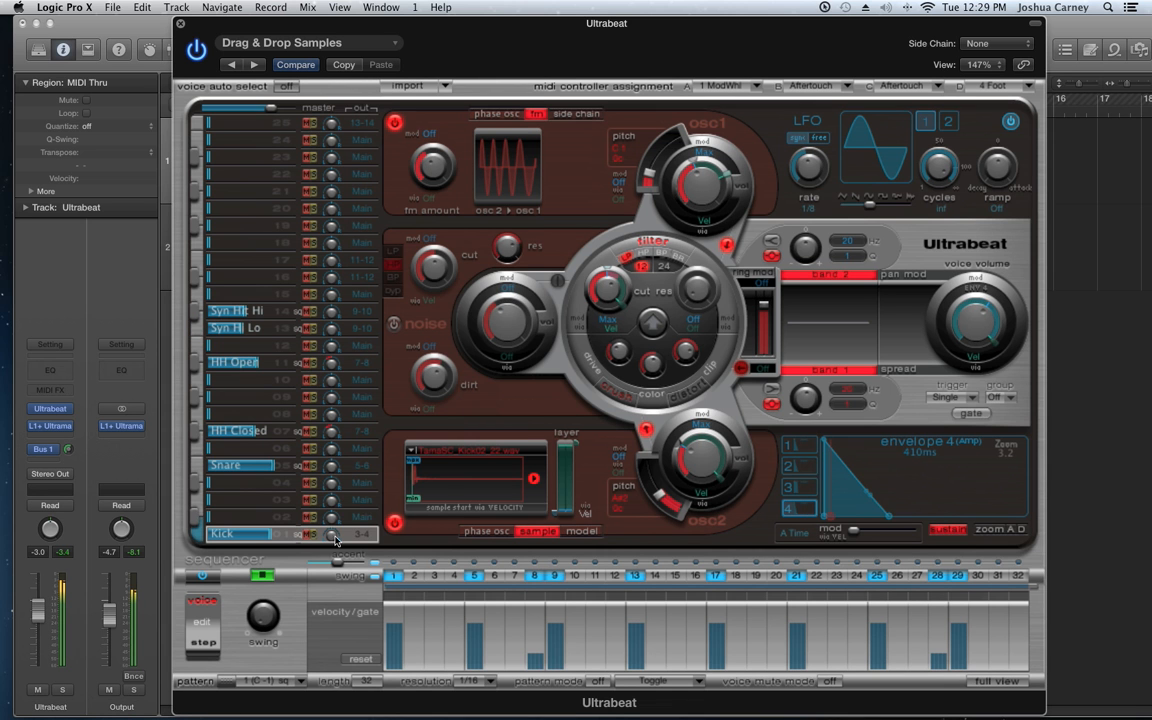
left_click(265, 575)
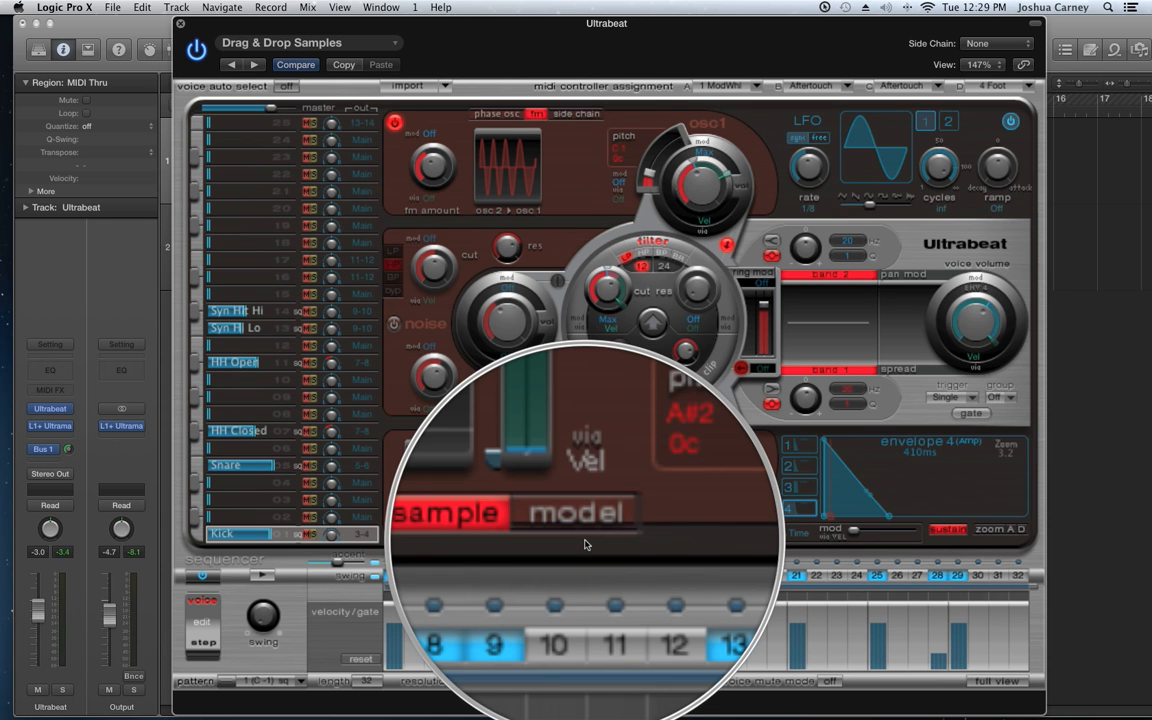
Step: Name voice 17 Plucky C and voice 18 Plucky G
left_click(233, 245)
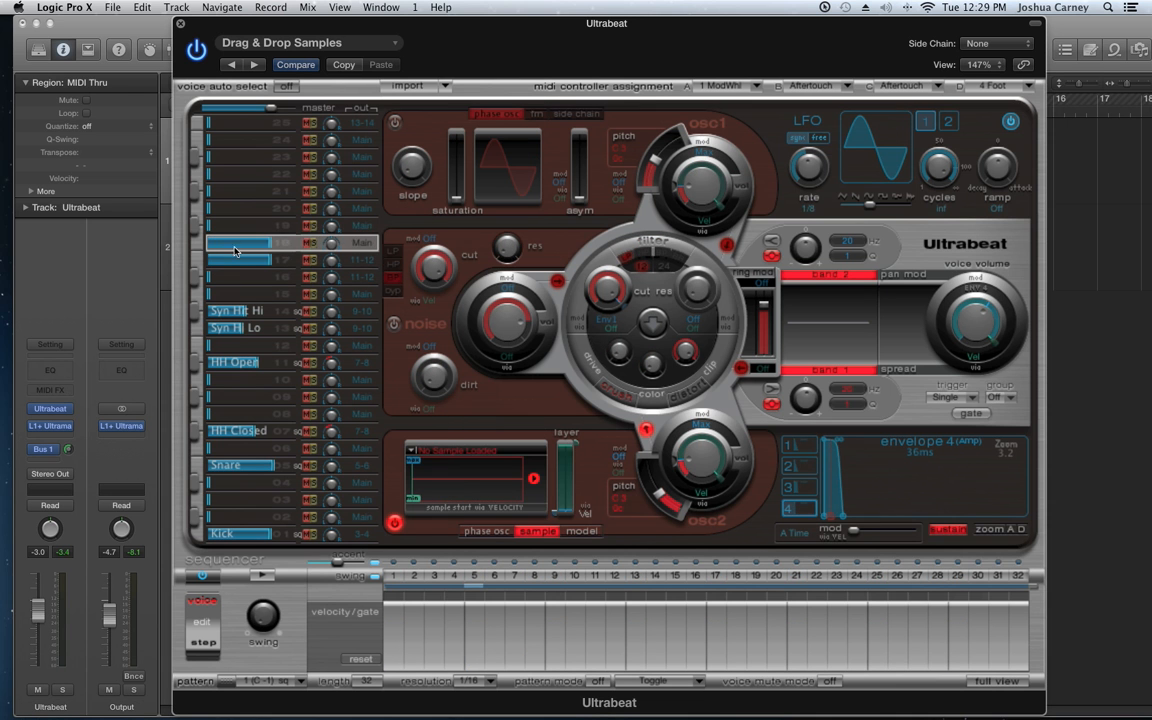
double_click(237, 259)
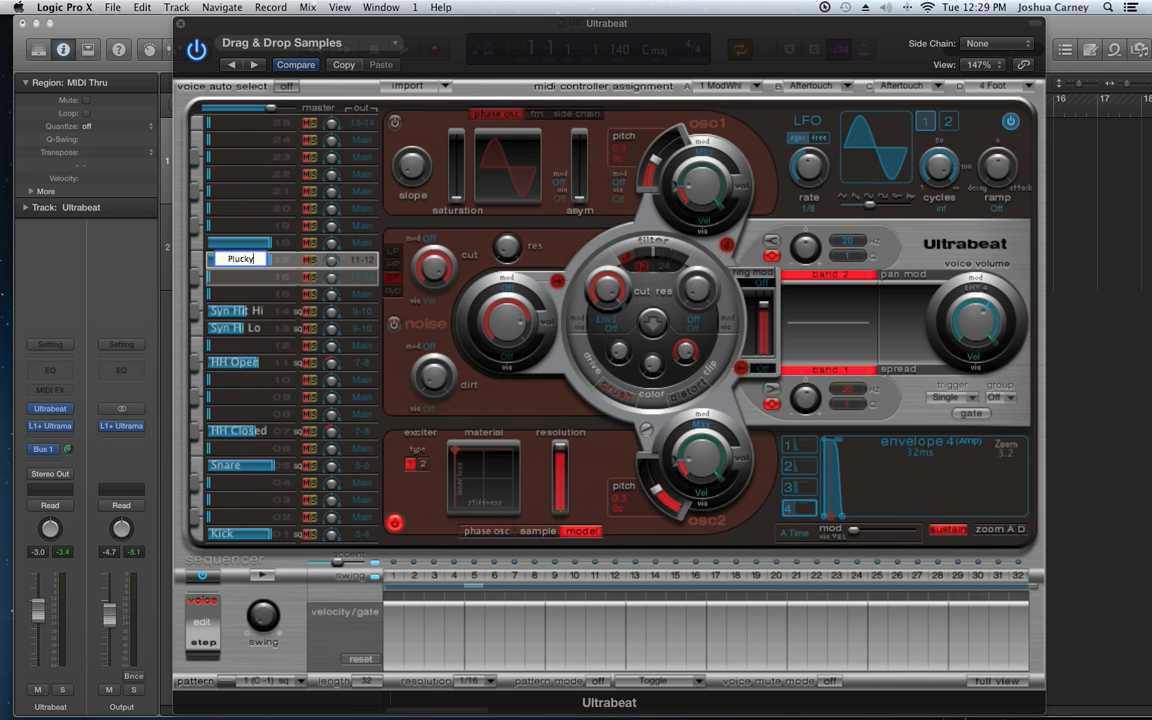
type("Plucky C")
key("Return")
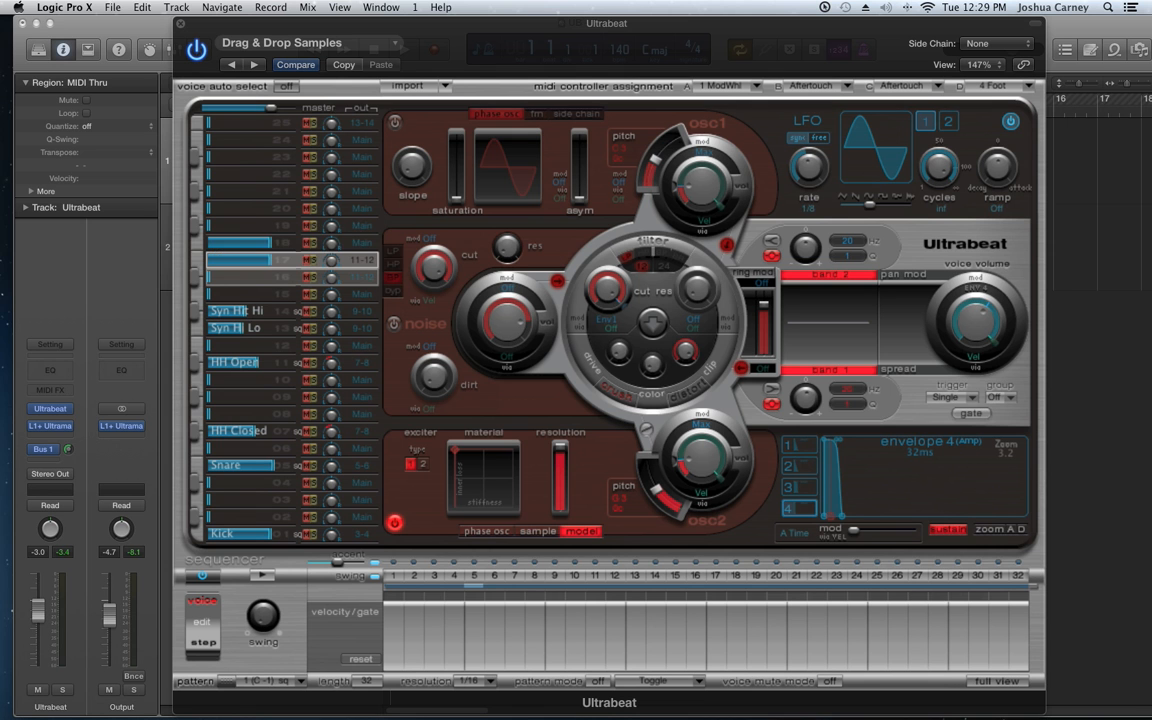
double_click(242, 244)
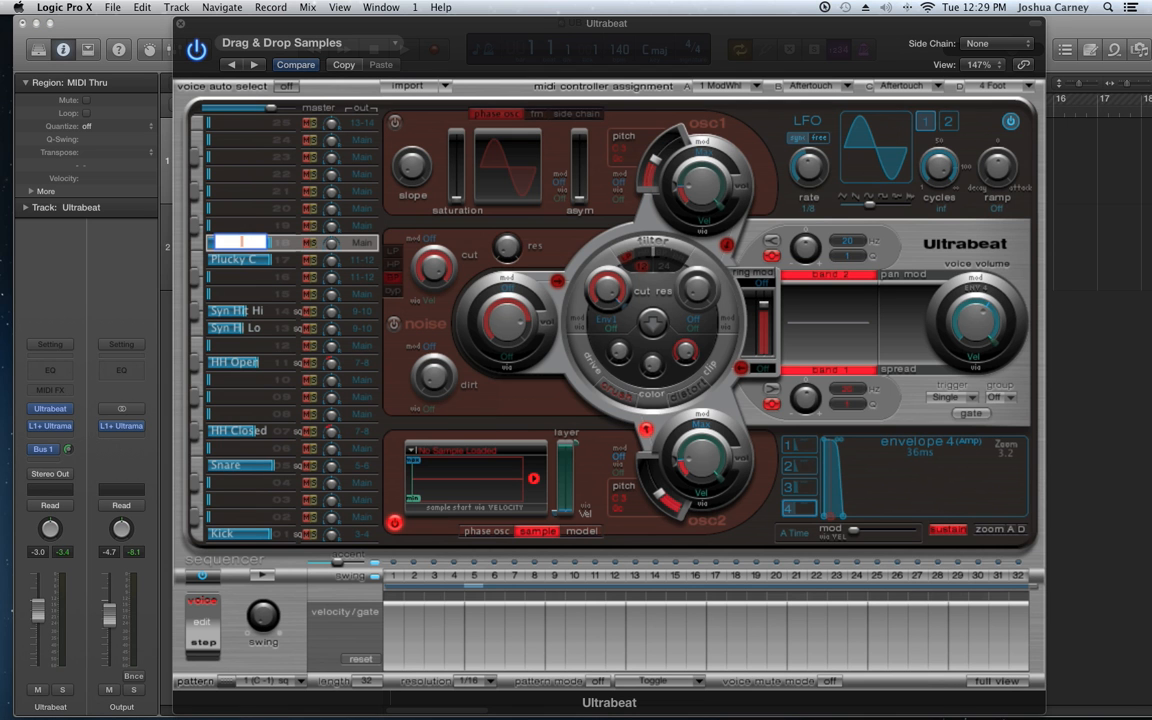
type("Plucky G")
key("Return")
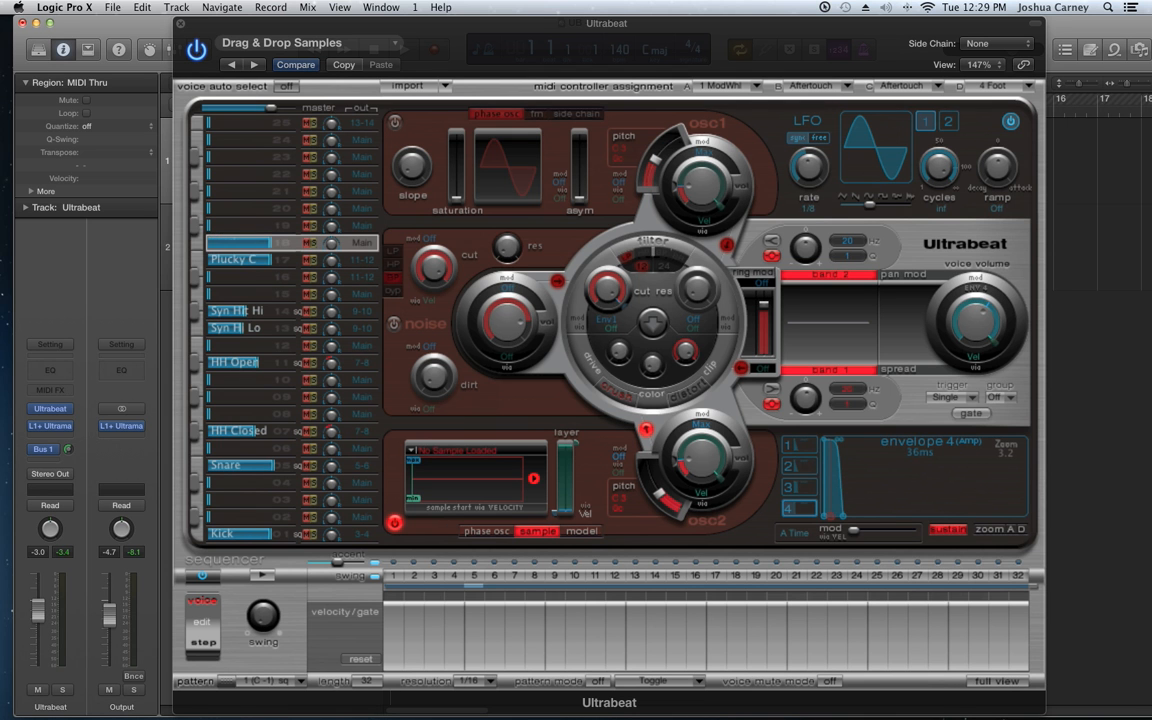
left_click(278, 322)
Step: Switch Plucky C's oscillator 2 to model mode and solo both Plucky voices
left_click(245, 259)
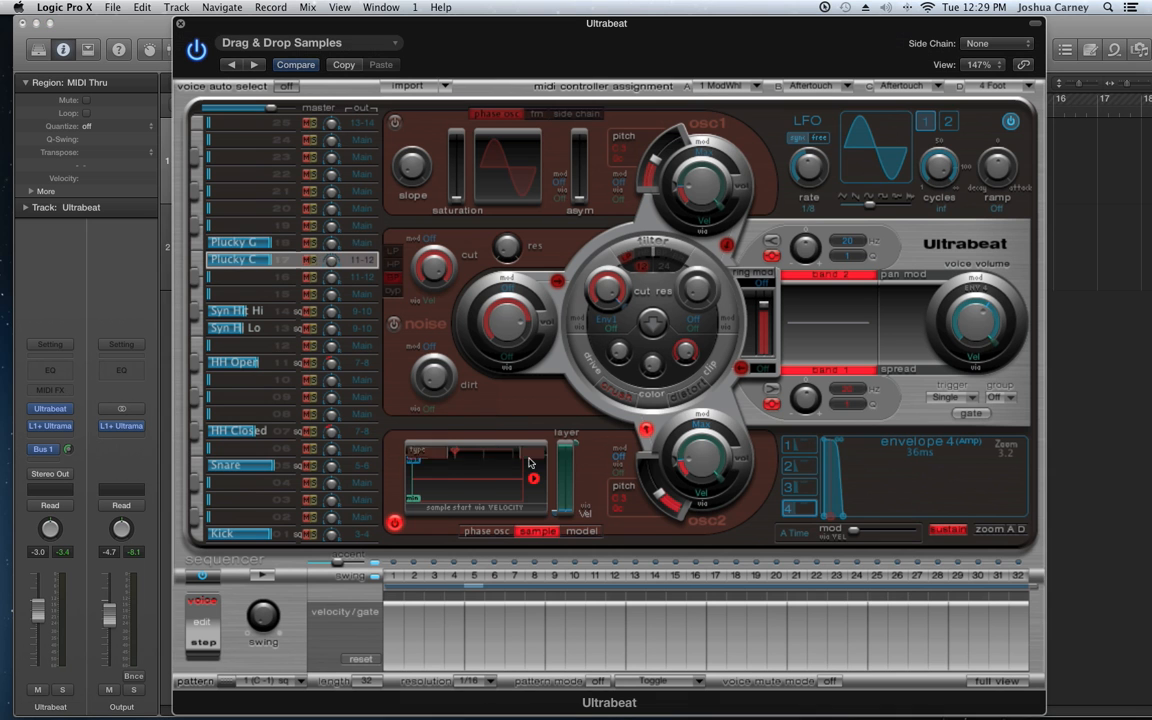
left_click(572, 531)
left_click(537, 532)
left_click(582, 532)
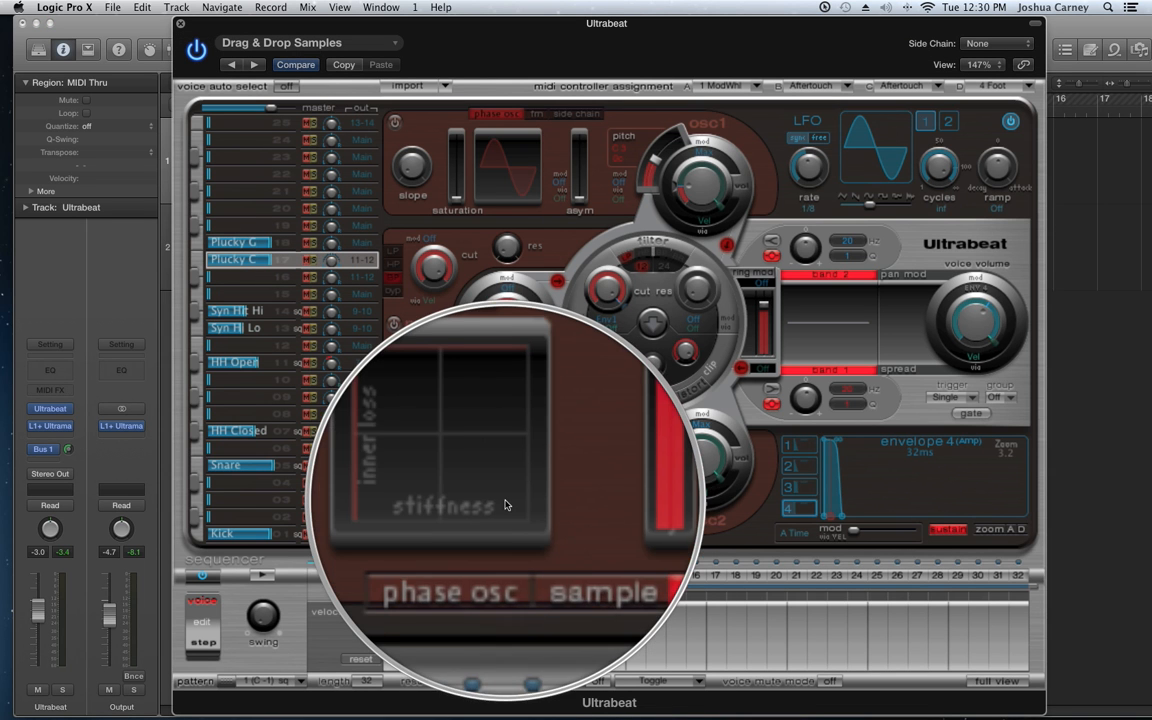
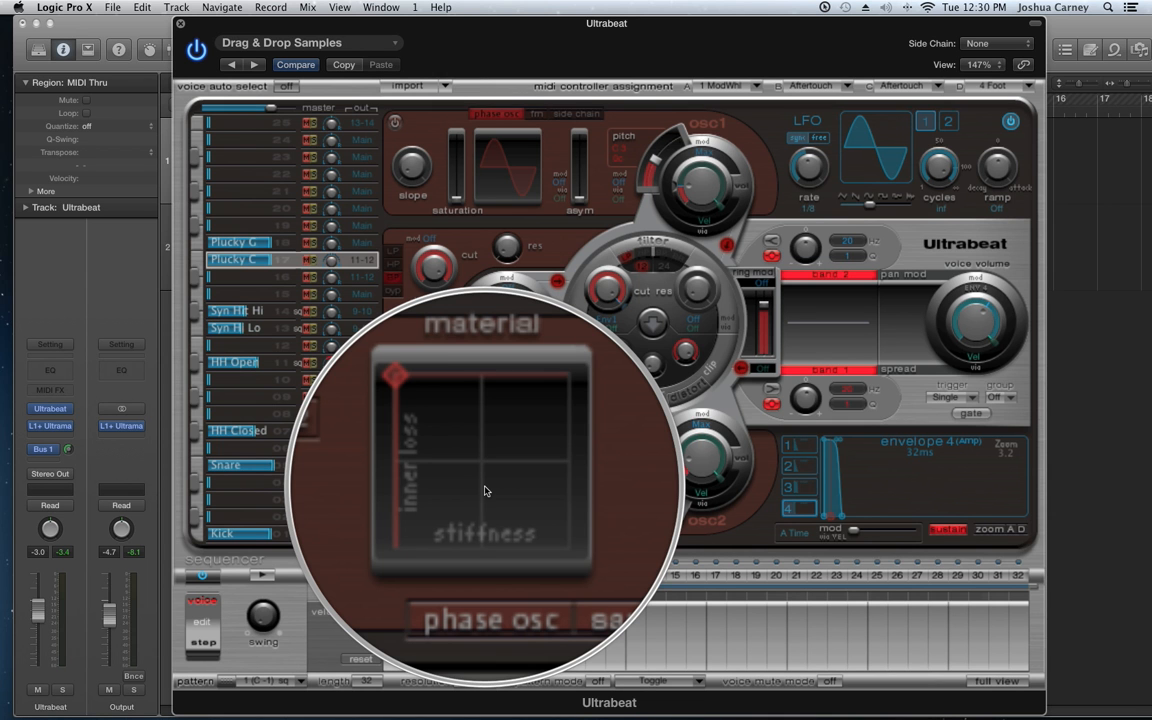
left_click(315, 261)
left_click(314, 243)
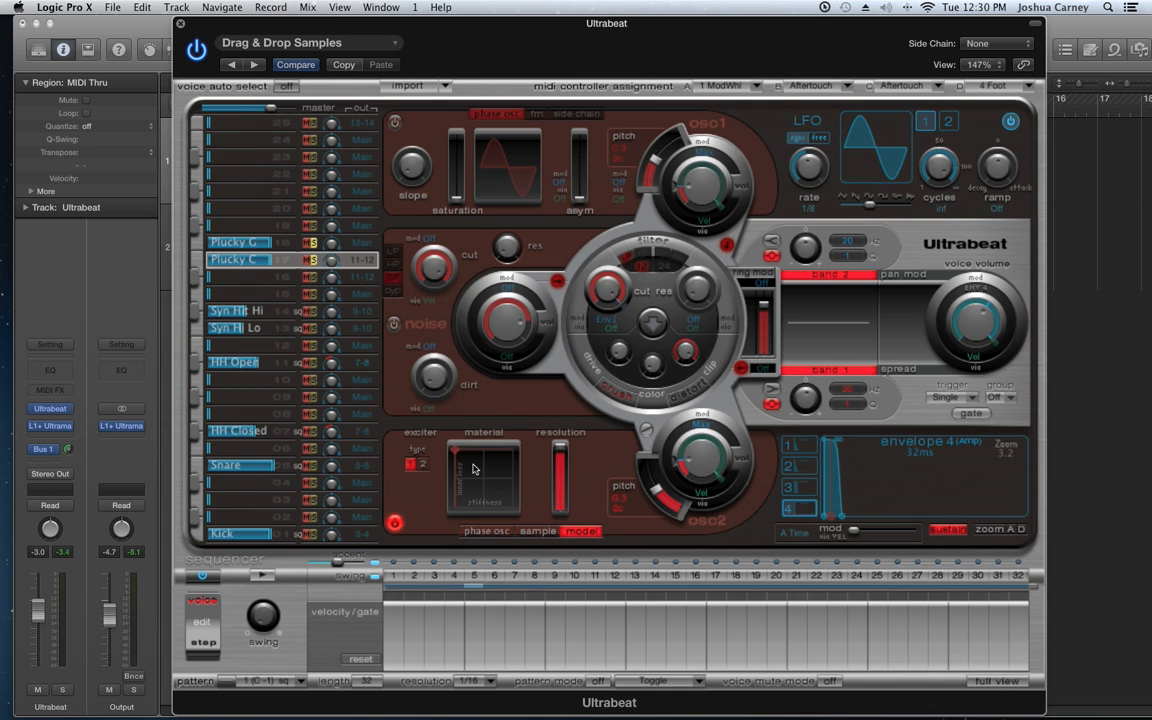
Step: Audition Plucky C with different resolution, stiffness and inner loss settings, and return the material to zero stiffness with full inner loss
mouse_move(453, 454)
left_mouse_down()
mouse_move(466, 468)
mouse_move(482, 463)
mouse_move(465, 496)
mouse_move(521, 463)
mouse_move(447, 439)
mouse_move(425, 418)
mouse_move(440, 412)
mouse_move(410, 407)
mouse_move(490, 465)
mouse_move(491, 498)
mouse_move(466, 492)
mouse_move(474, 449)
mouse_move(506, 448)
mouse_move(440, 446)
left_mouse_up()
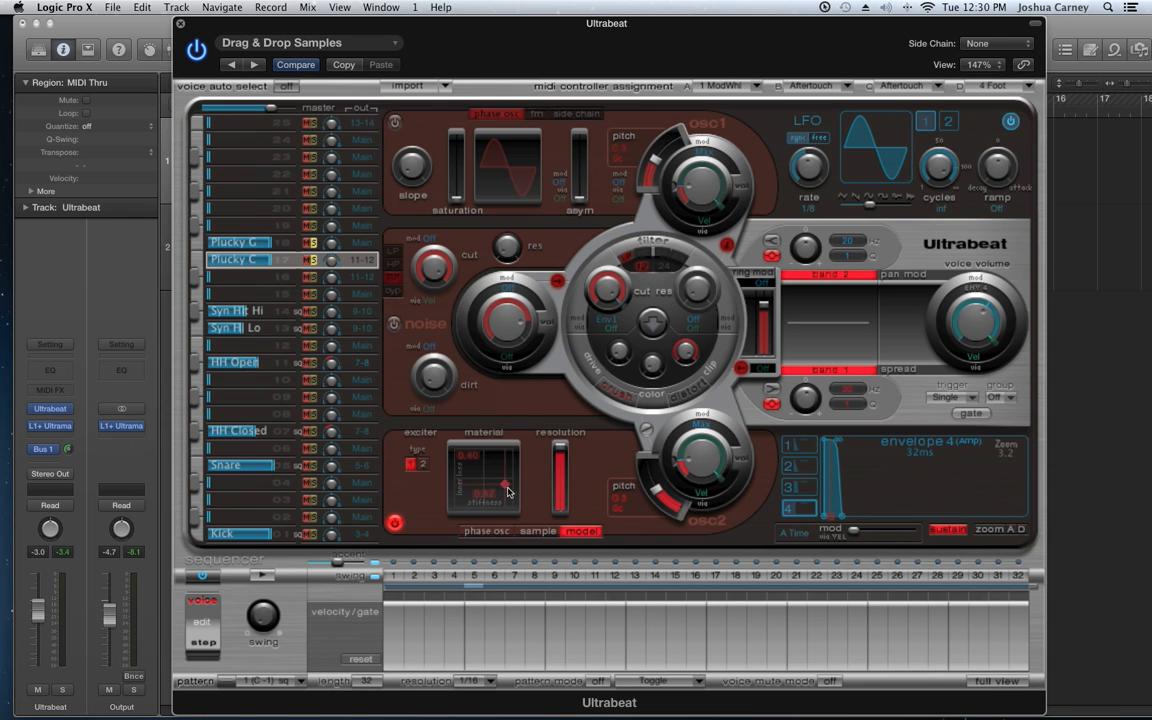
mouse_move(559, 449)
left_mouse_down()
mouse_move(563, 522)
mouse_move(565, 443)
left_mouse_up()
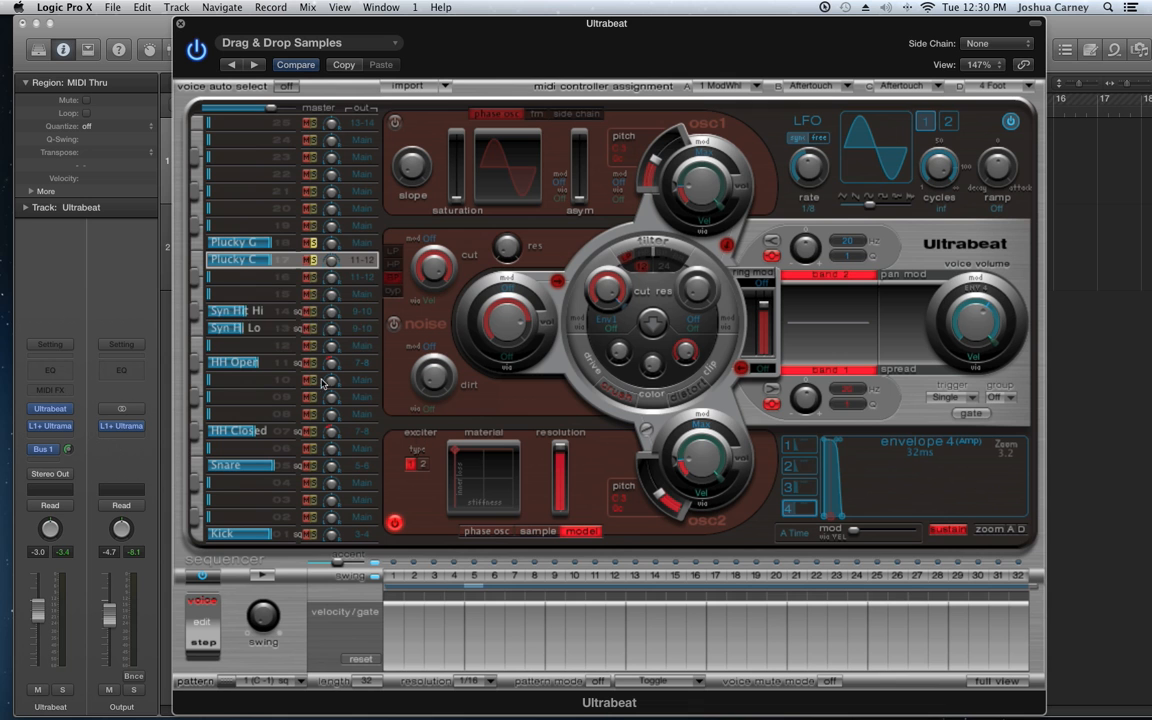
left_click(196, 265)
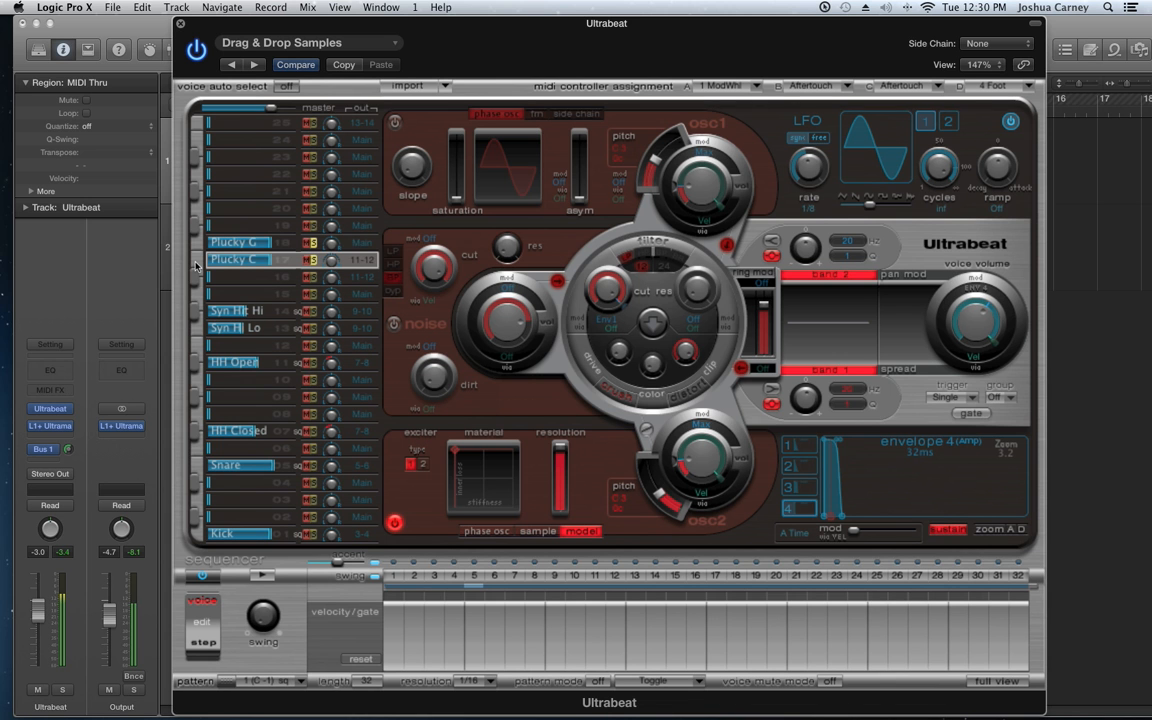
left_click_drag(454, 448, 549, 444)
left_click(196, 264)
left_click_drag(461, 452, 538, 538)
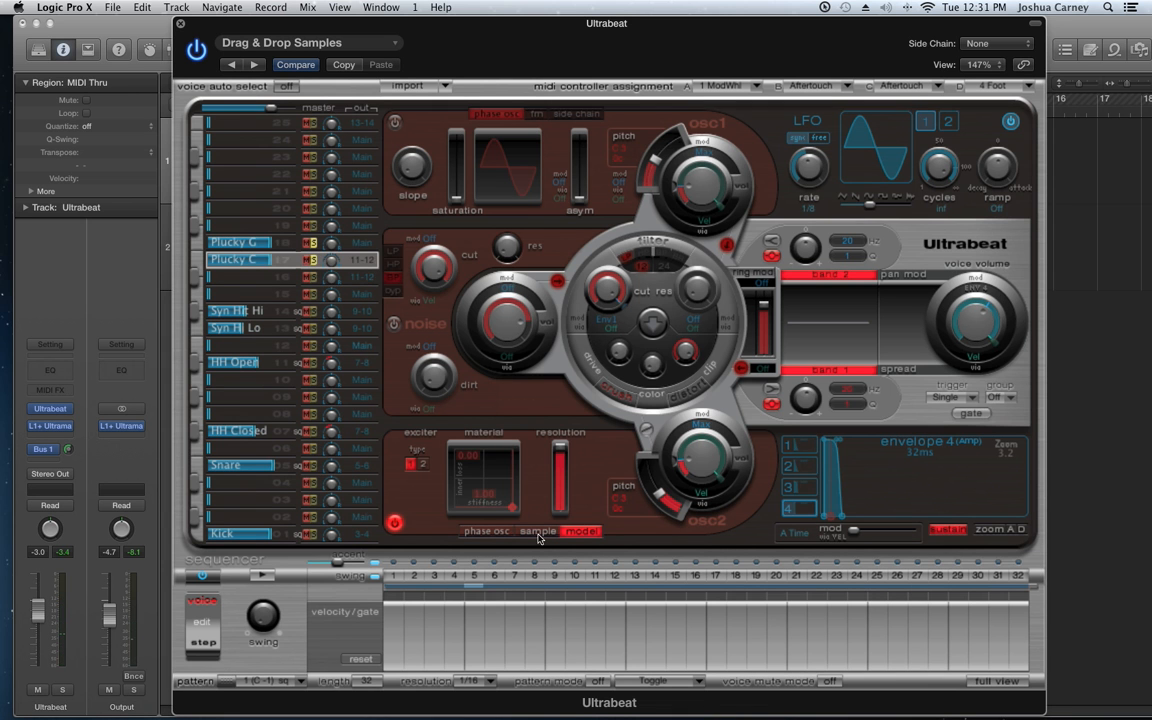
left_click(200, 261)
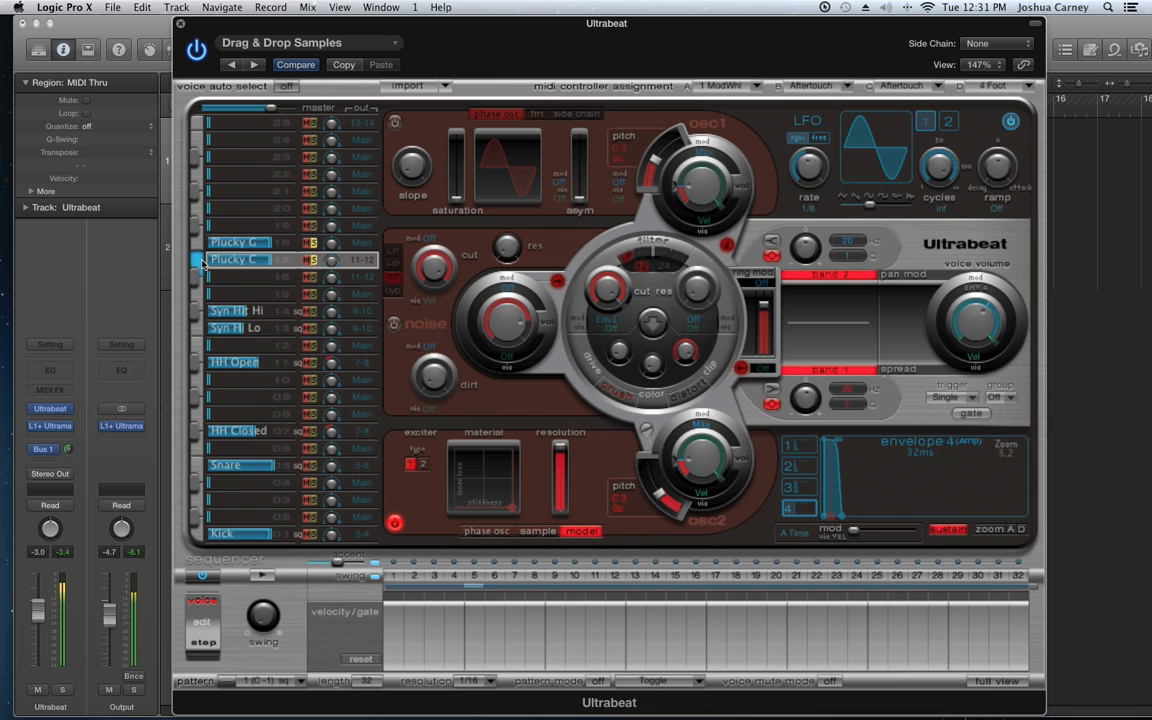
left_click_drag(514, 508, 428, 524)
left_click_drag(455, 510, 412, 456)
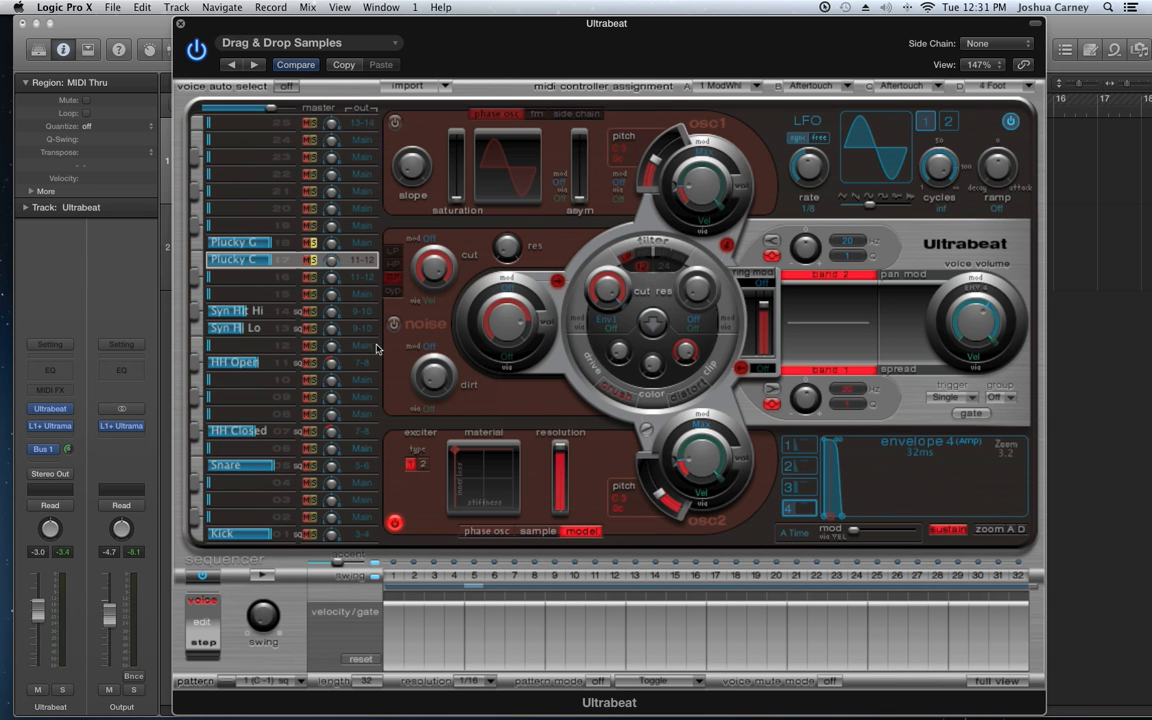
Step: Copy the Plucky C voice and paste it onto voice 18
left_click(282, 245)
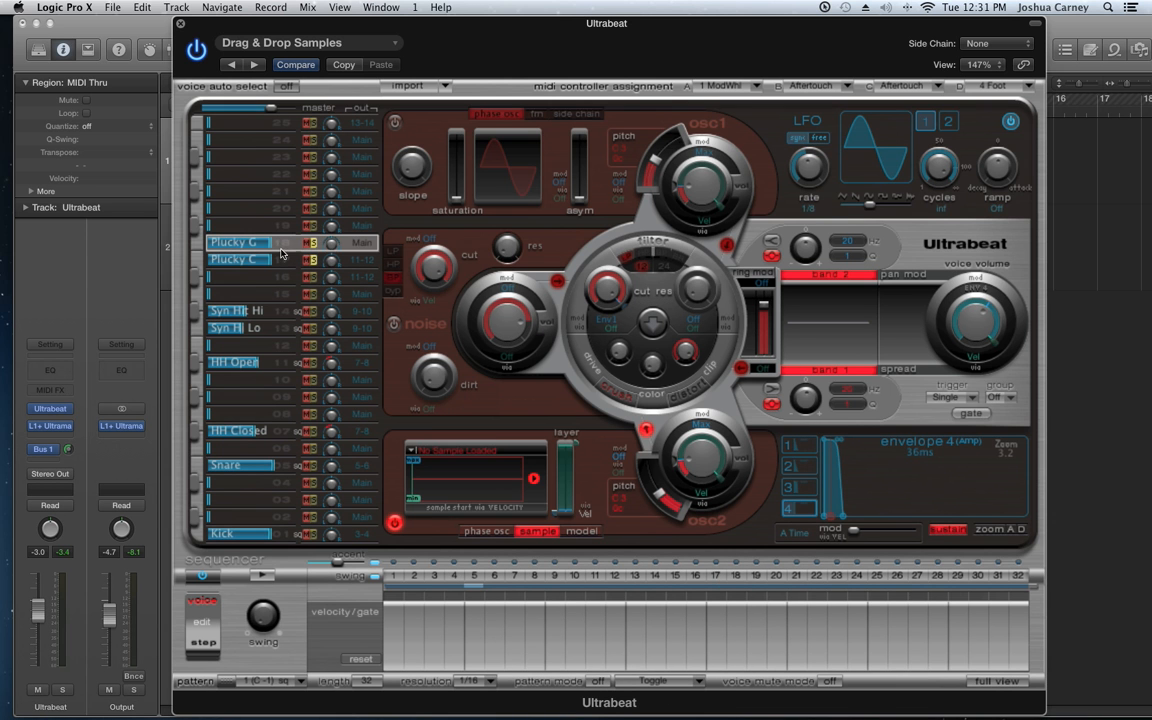
left_click(277, 258, "shift")
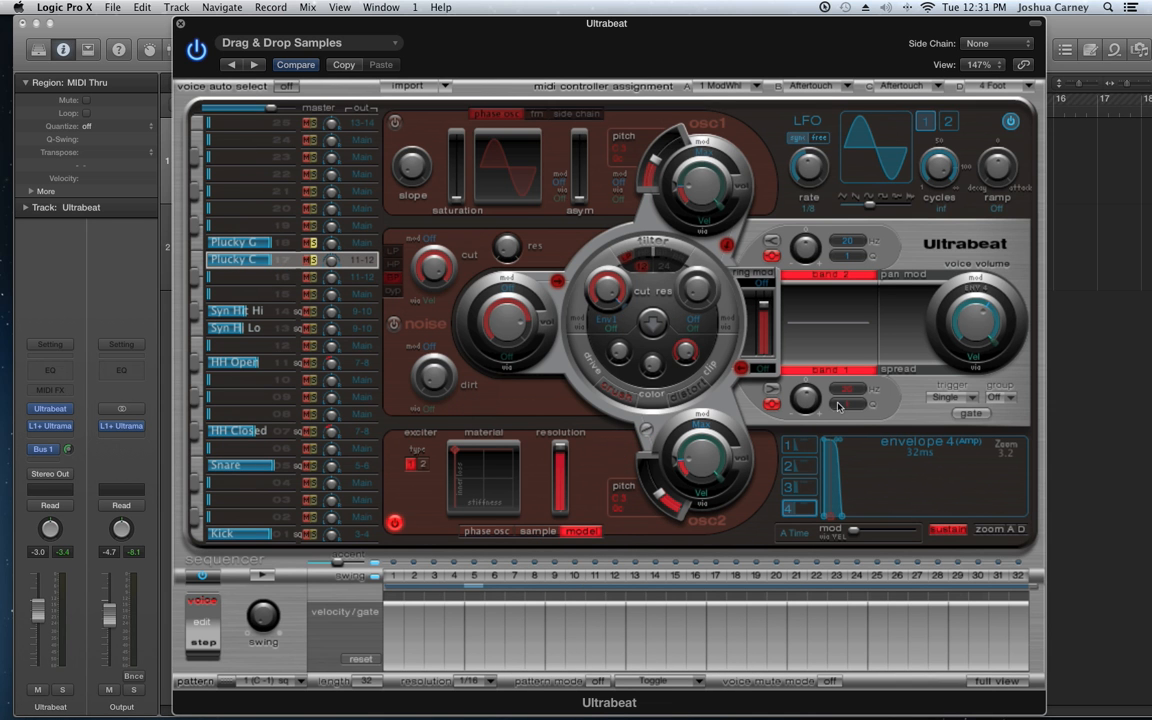
right_click(283, 264)
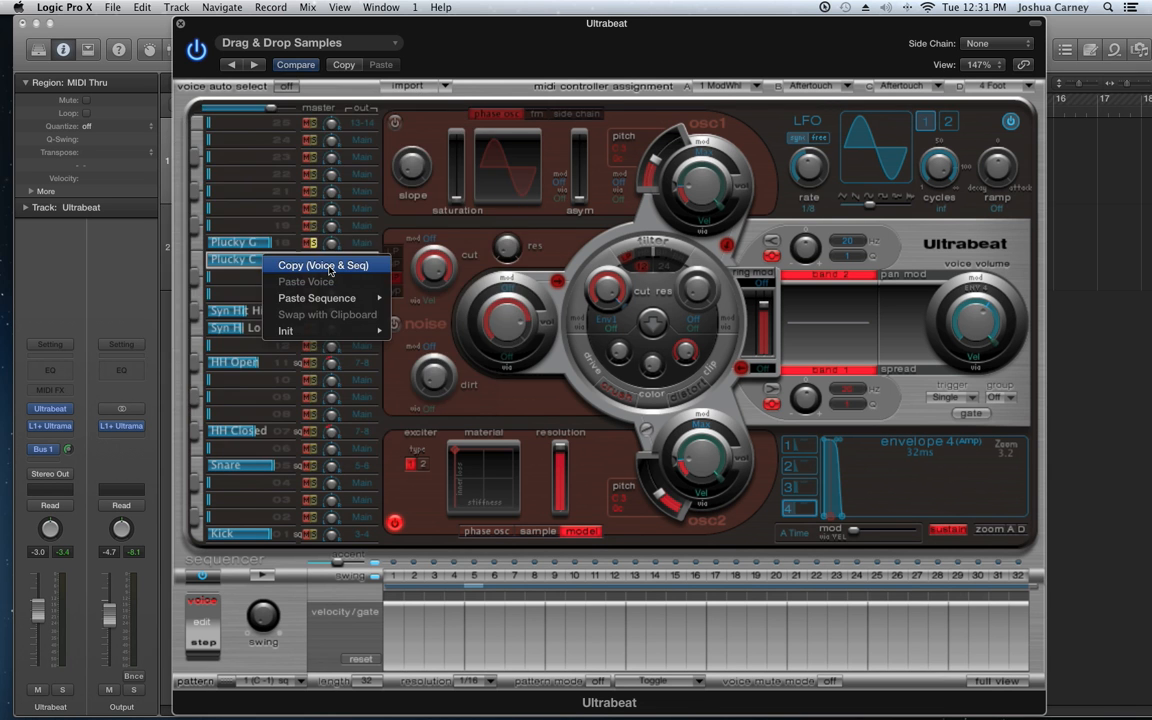
left_click(327, 266)
left_click(283, 247)
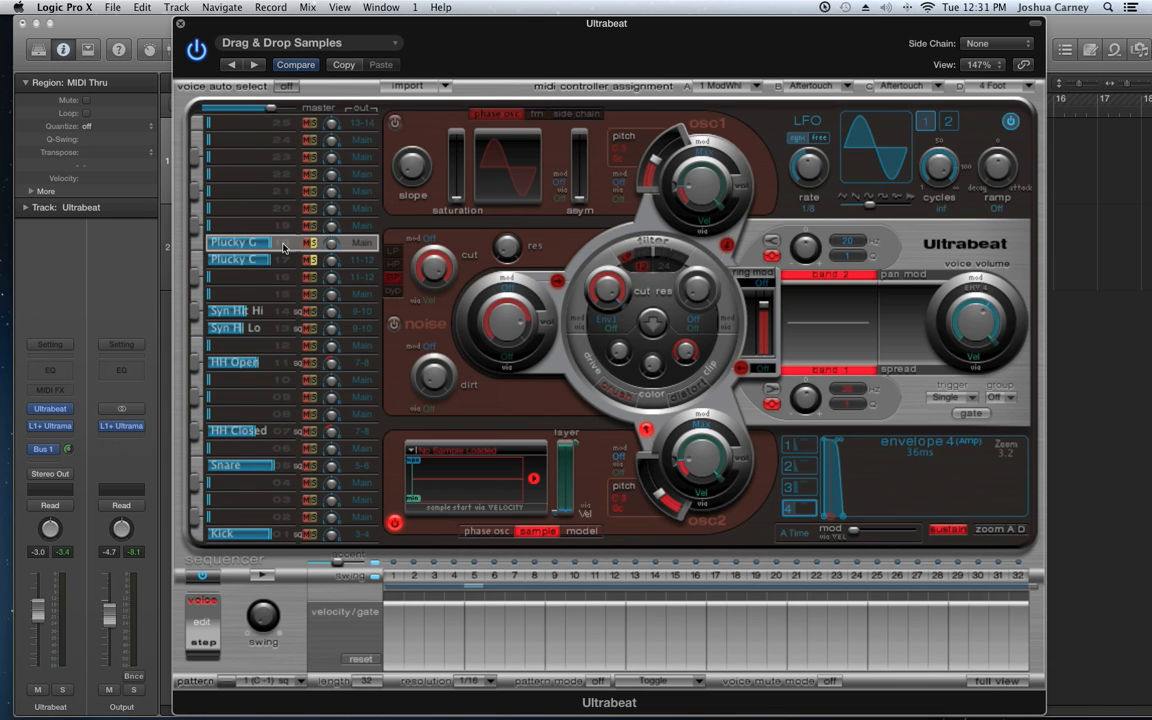
right_click(281, 243)
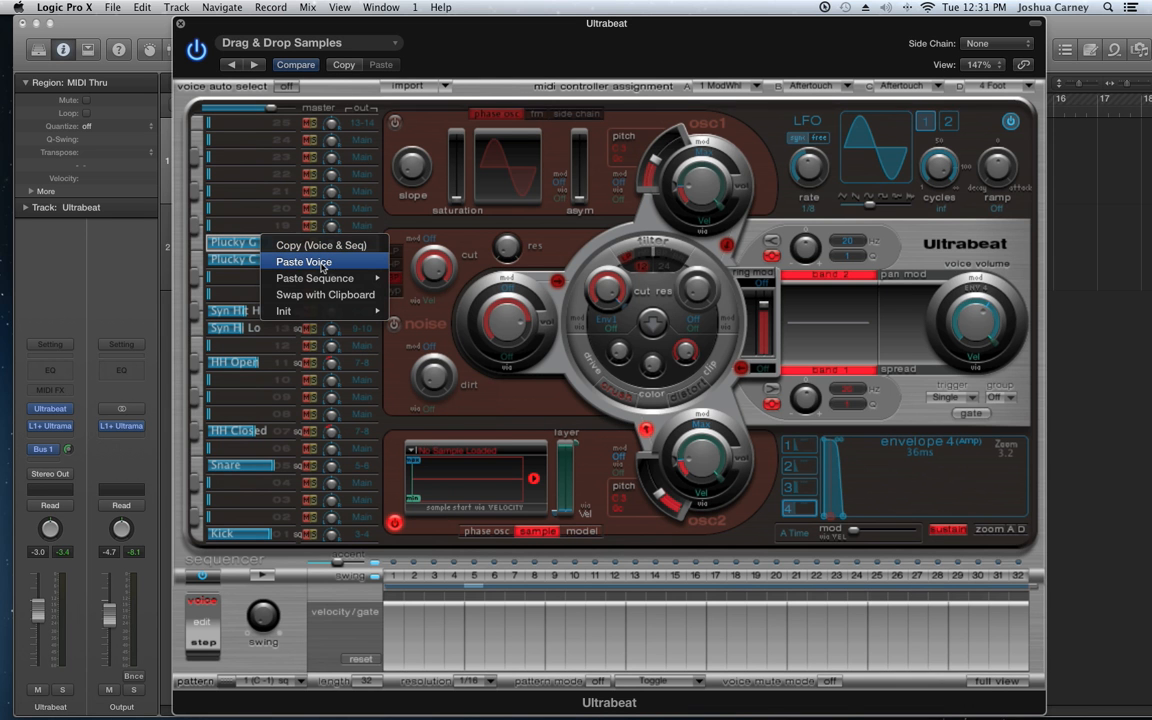
left_click(320, 262)
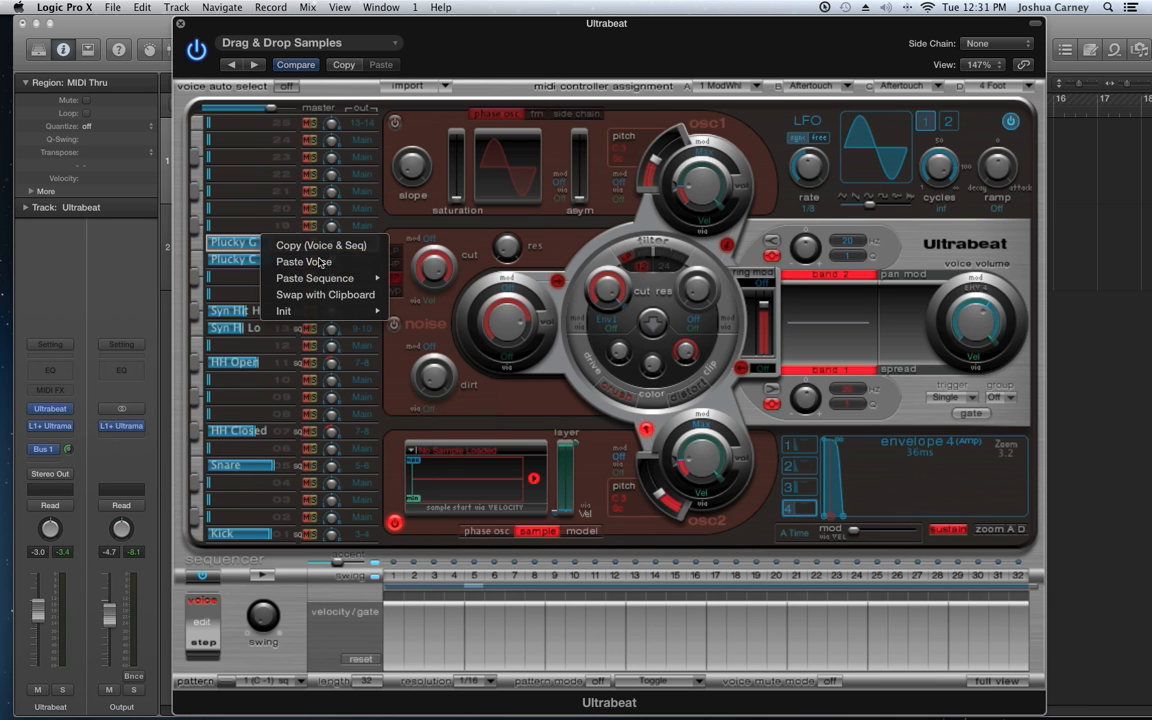
Step: Rename the pasted voice 18 as Plucky G
left_click(256, 243)
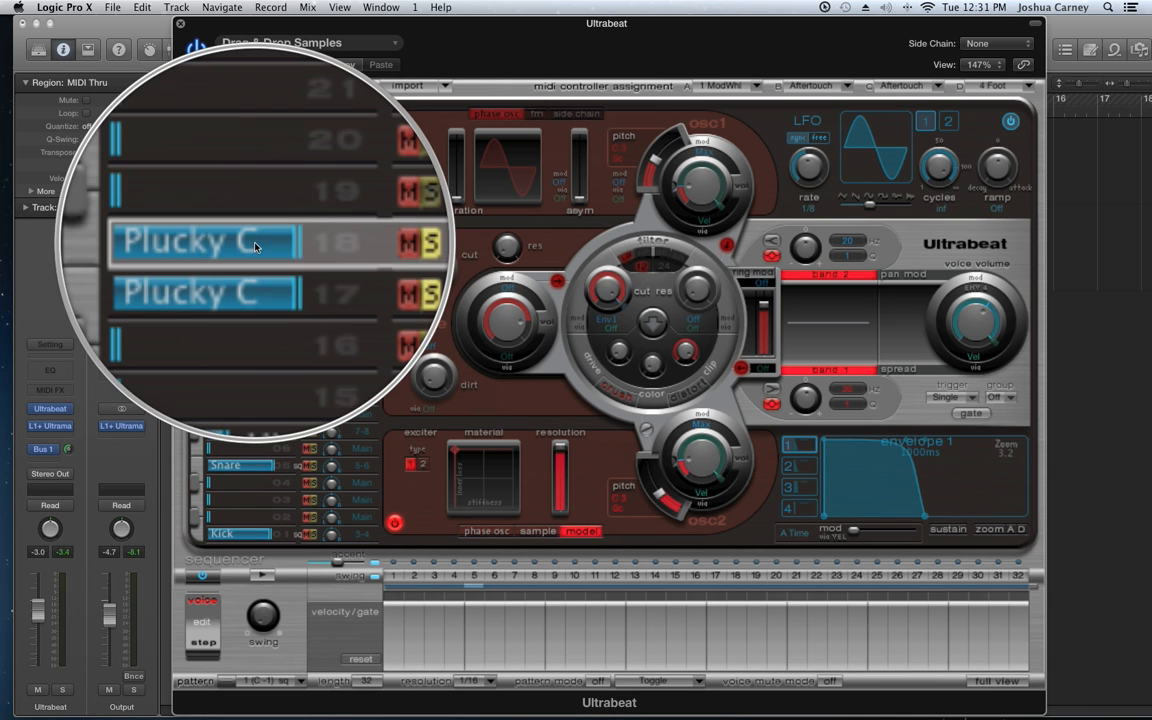
type("Plucky")
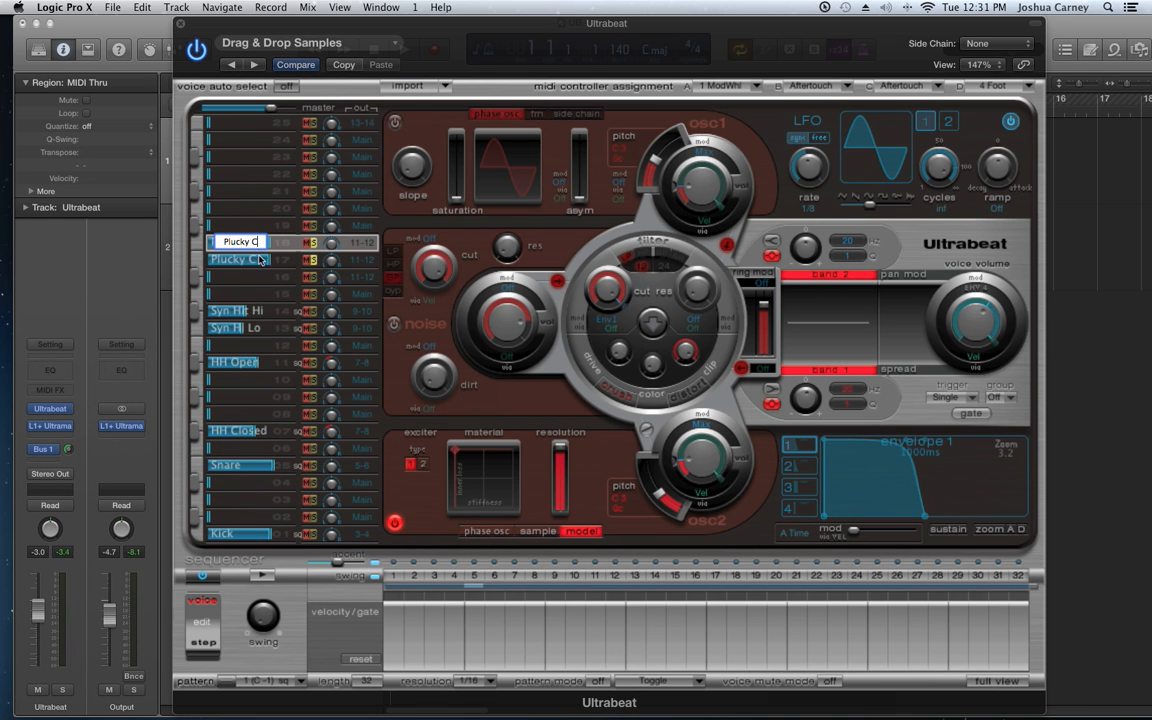
type(" G")
key("Return")
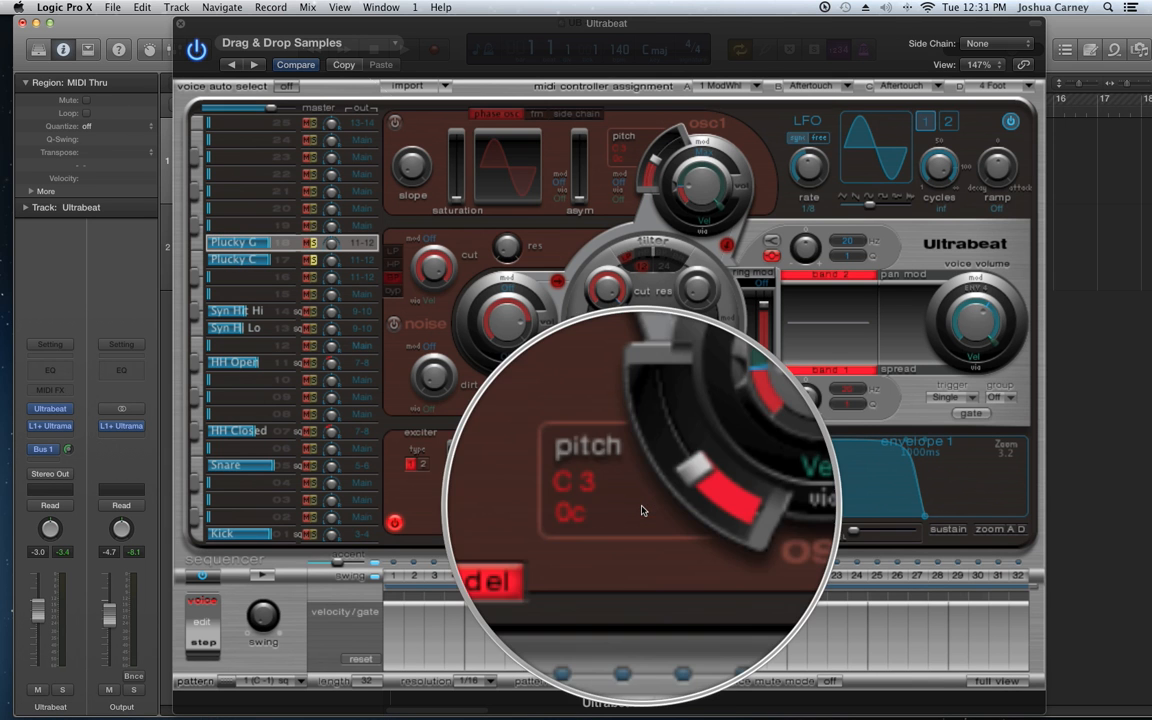
Step: Adjust Plucky G's oscillator 2 pitch and enter Plucky C hits on steps 1, 2, 4, 5 and 6 in the full sequencer grid
left_click_drag(660, 495, 657, 493)
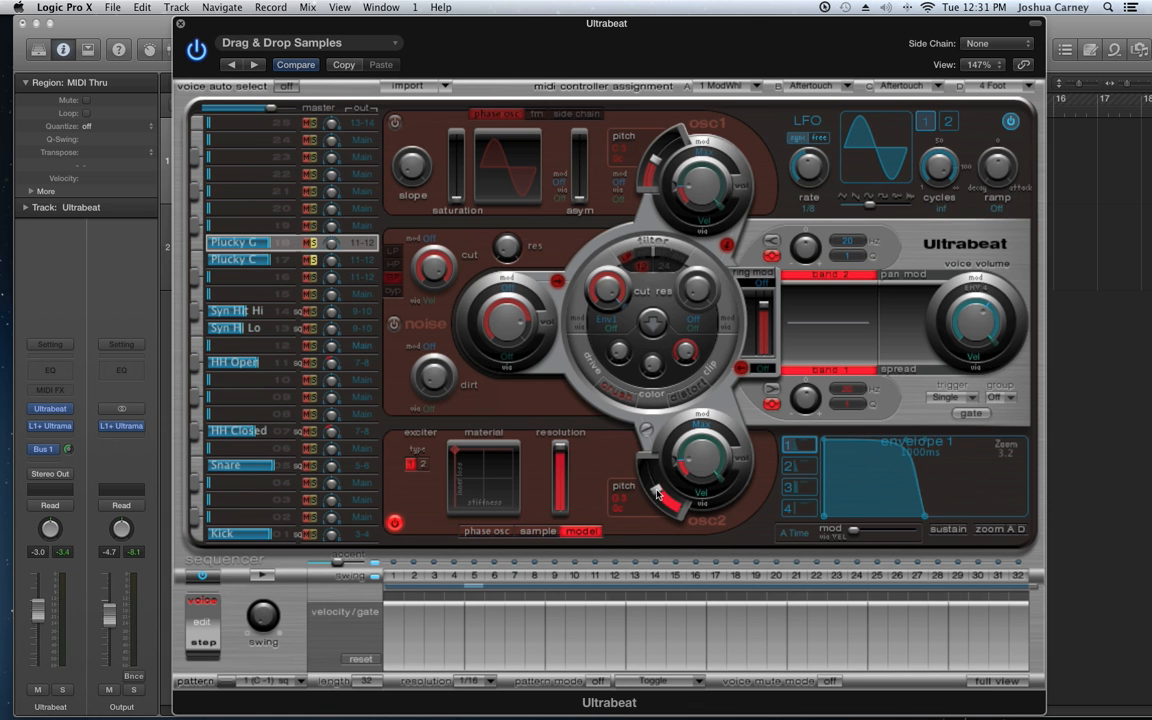
left_click(966, 680)
left_click(395, 262)
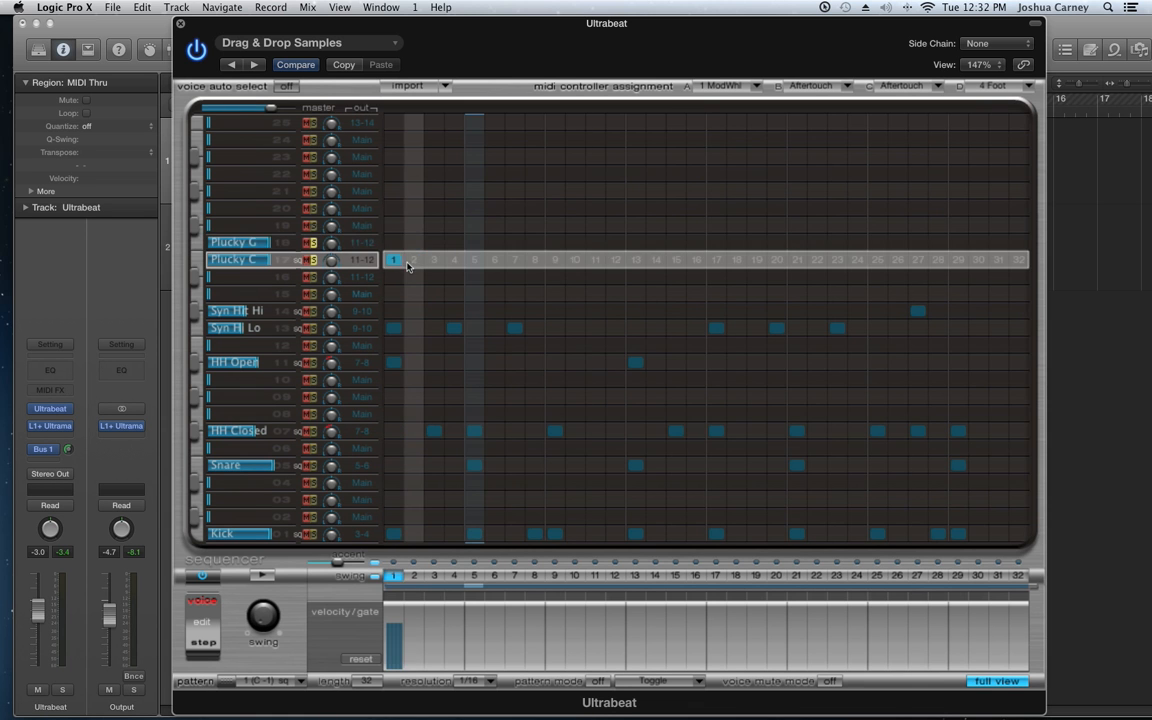
left_click(414, 260)
left_click(454, 260)
left_click(474, 260)
left_click(494, 260)
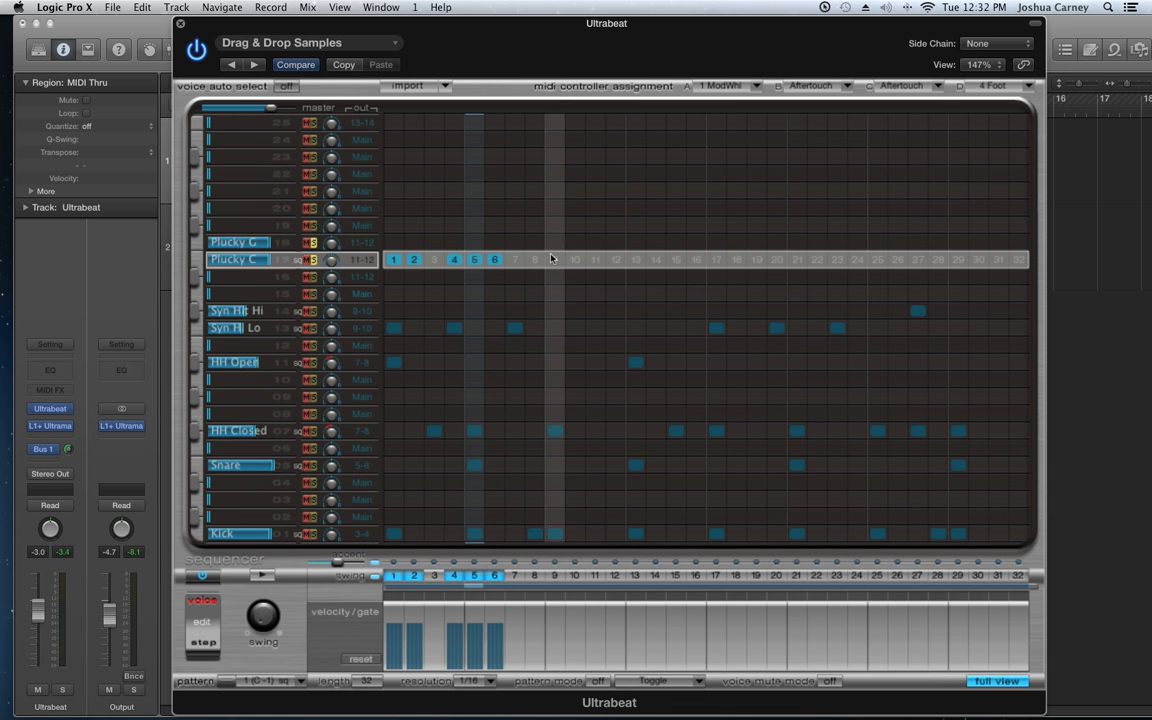
Step: Enter Plucky C hits on steps 9, 10, 13 and 18, and Plucky G hits on steps 11, 14 and 17
left_click(554, 260)
left_click(575, 260)
left_click(595, 242)
left_click(636, 260)
left_click(656, 242)
left_click(716, 242)
left_click(736, 260)
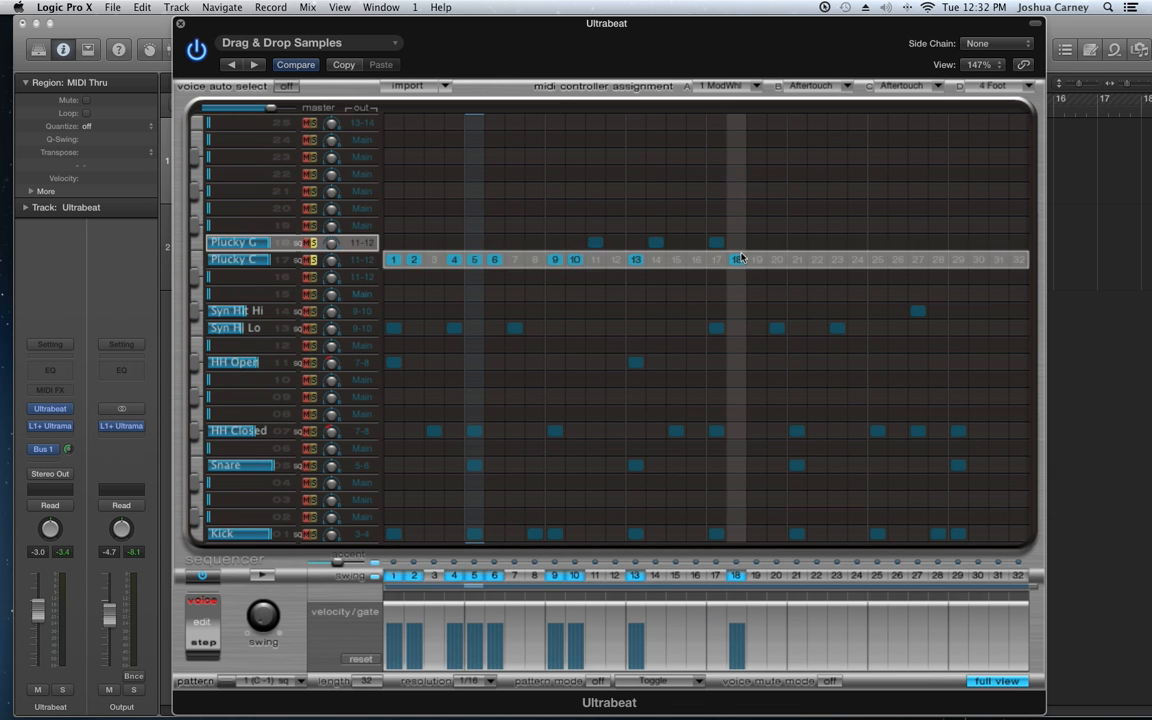
Step: Enter Plucky G hits on steps 21, 28 and 31, and Plucky C hits on steps 22, 23, 26, 27 and 30
left_click(797, 242)
left_click(817, 260)
left_click(838, 260)
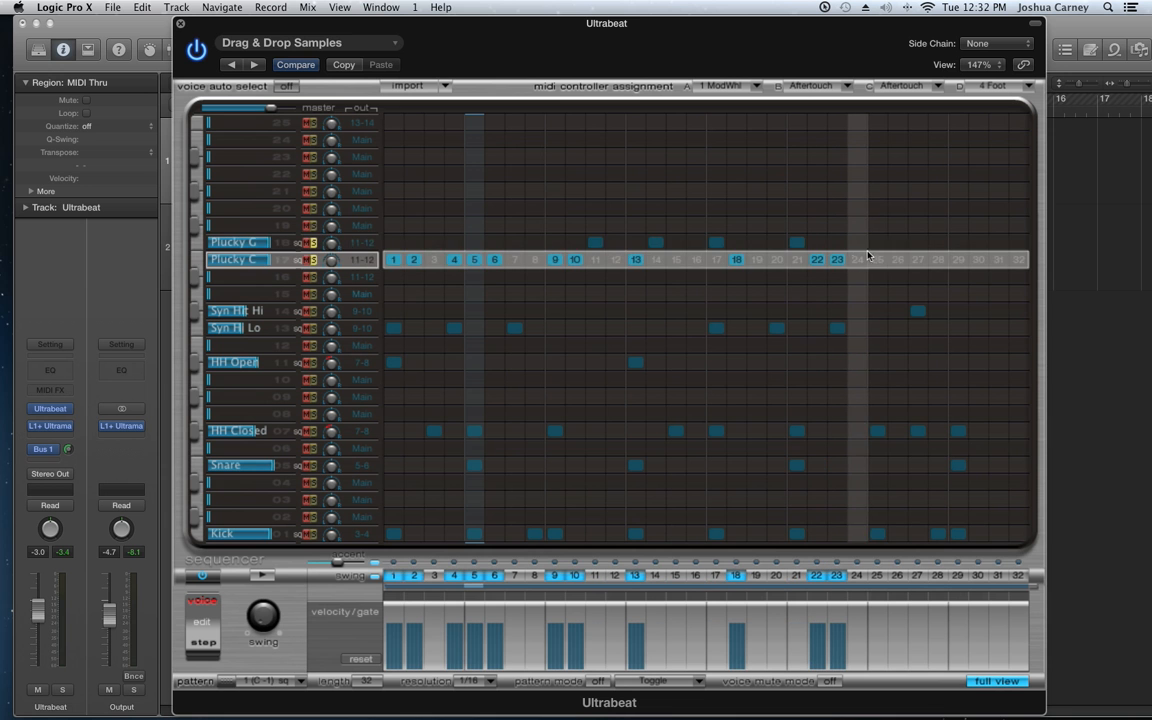
left_click(898, 260)
left_click(918, 260)
left_click(938, 242)
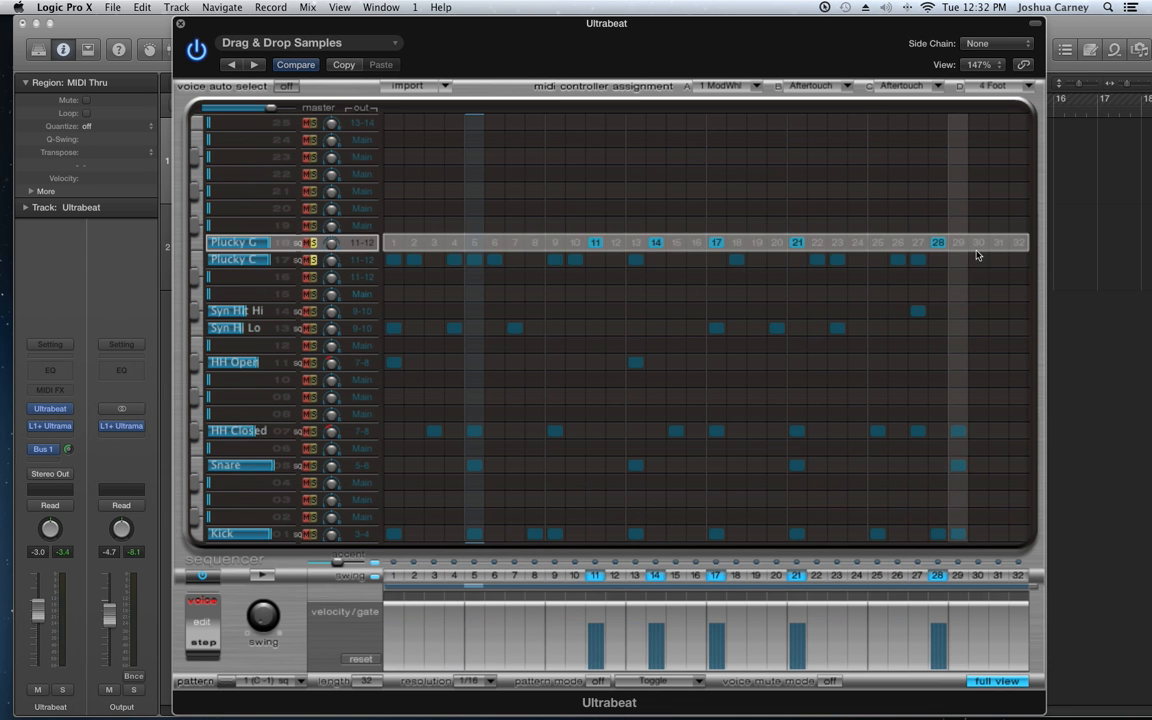
left_click(979, 259)
left_click(998, 243)
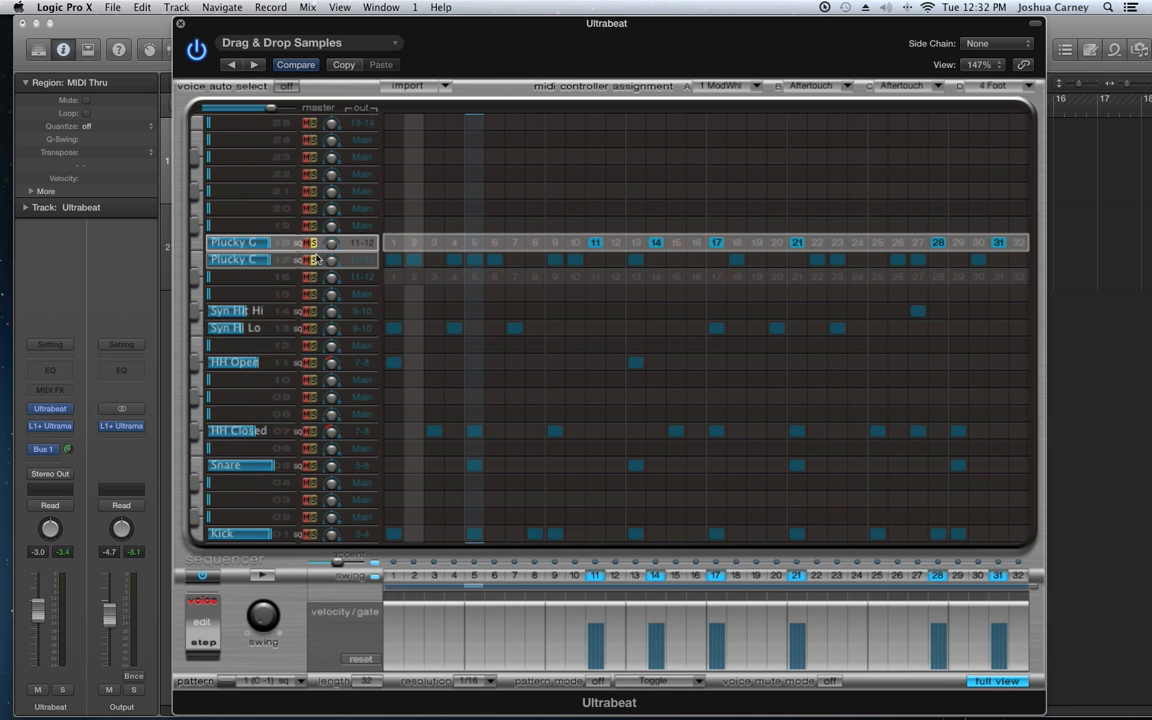
Step: Lower and pan both Plucky voices while their pattern plays, and turn off their solos
left_click(260, 575)
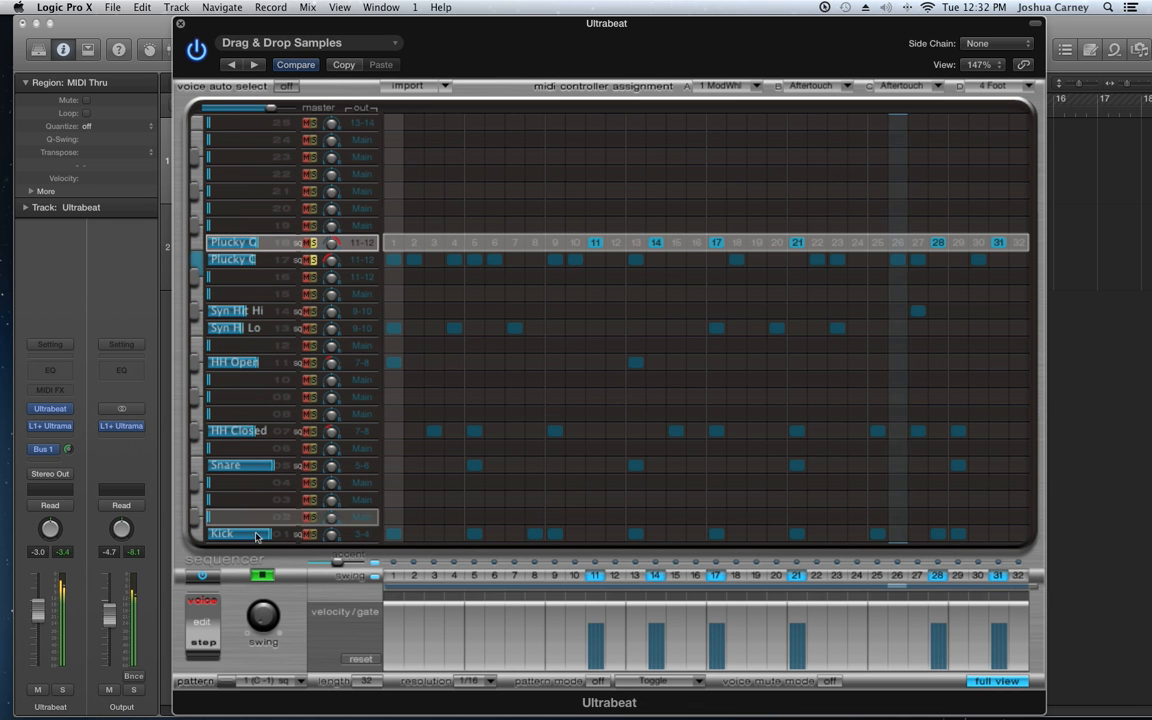
key("space")
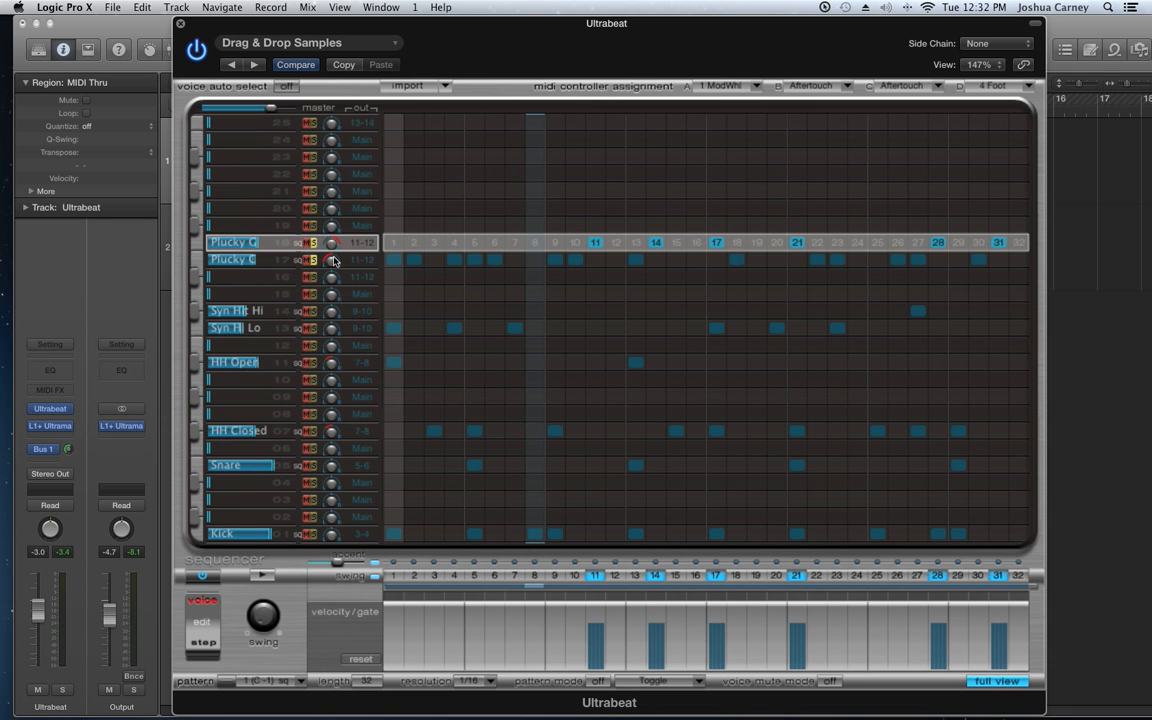
left_click(313, 243)
left_click(313, 260)
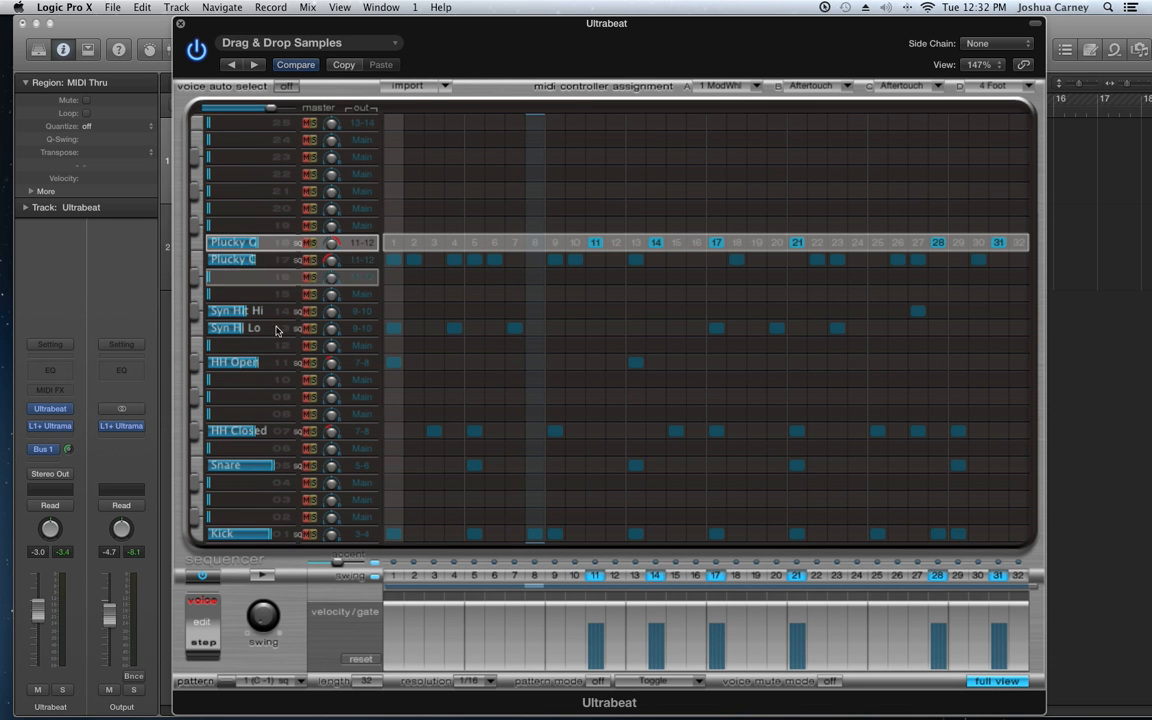
Step: While the full pattern plays, add Plucky C hits on steps 15 and 17 and remove Plucky G's hit on step 17
left_click(262, 575)
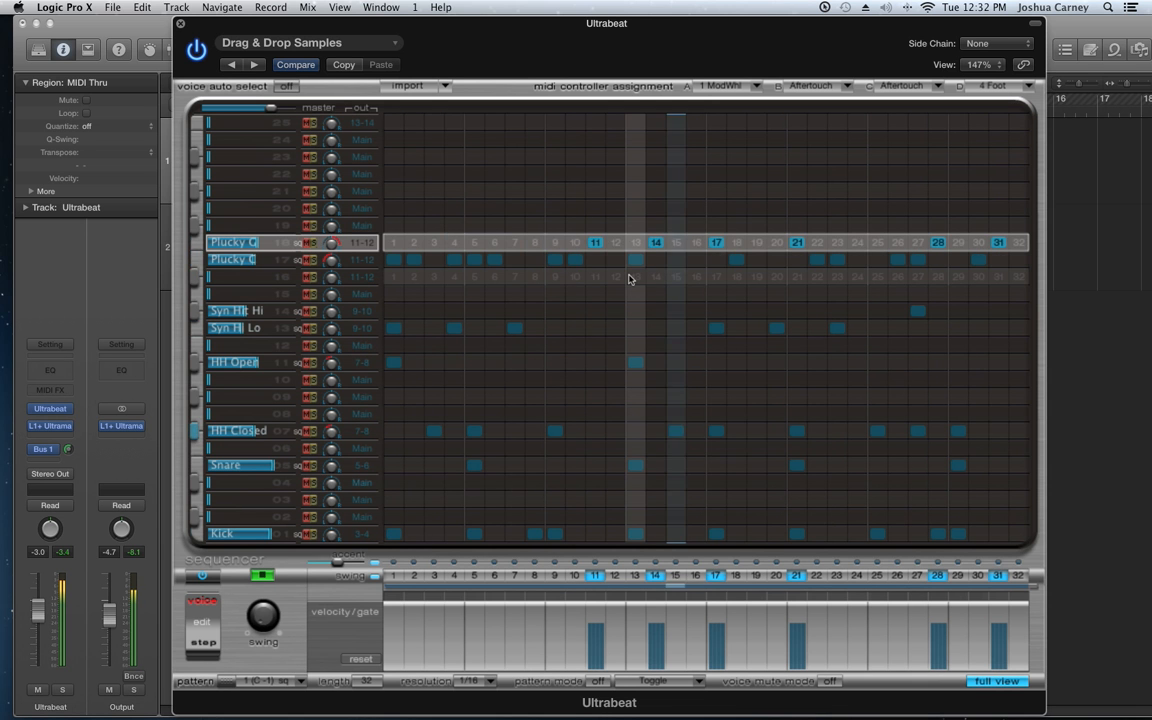
left_click(682, 260)
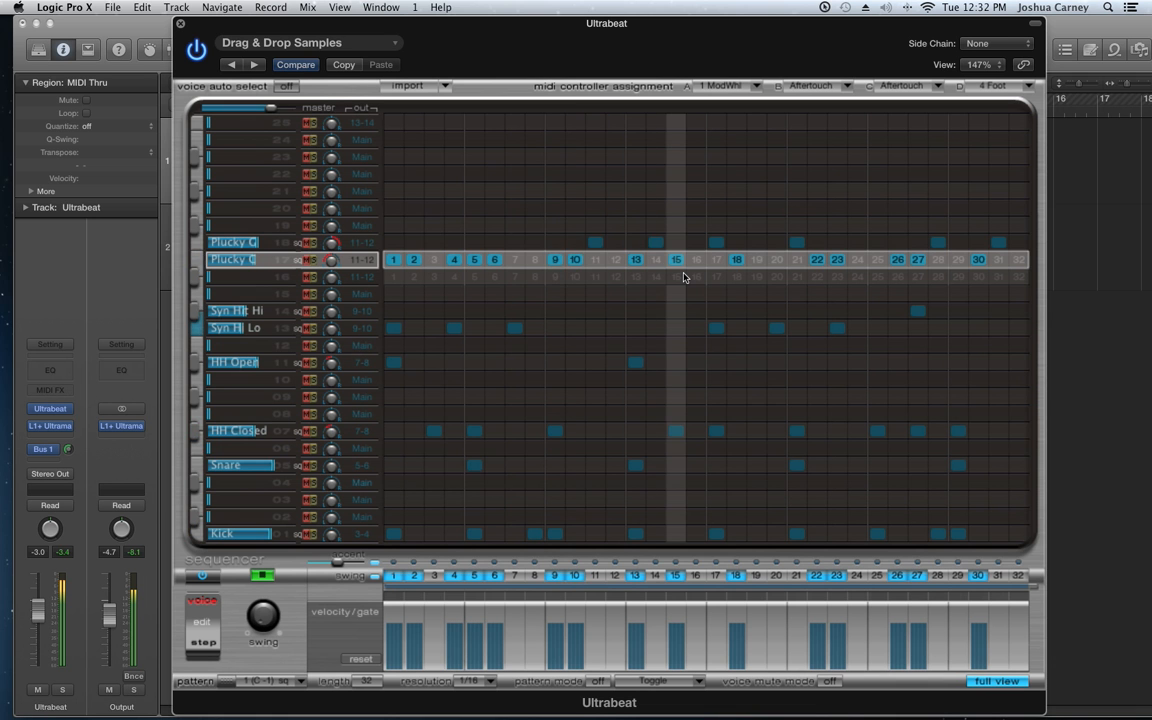
left_click(720, 260)
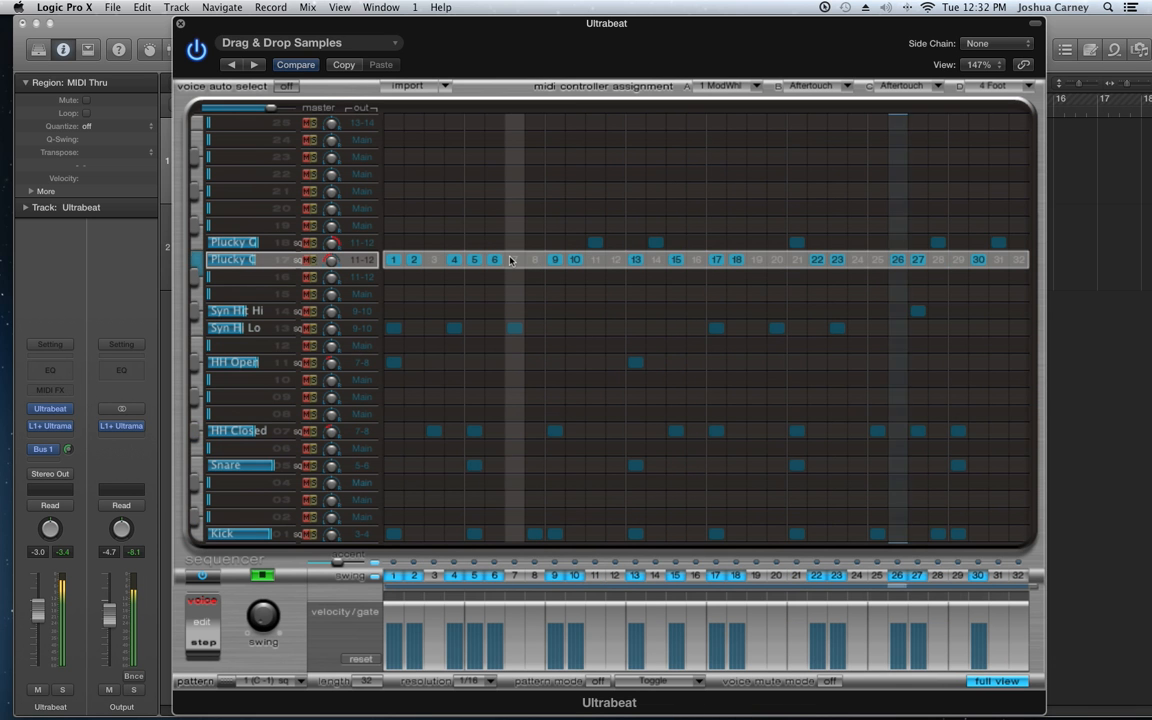
left_click(262, 576)
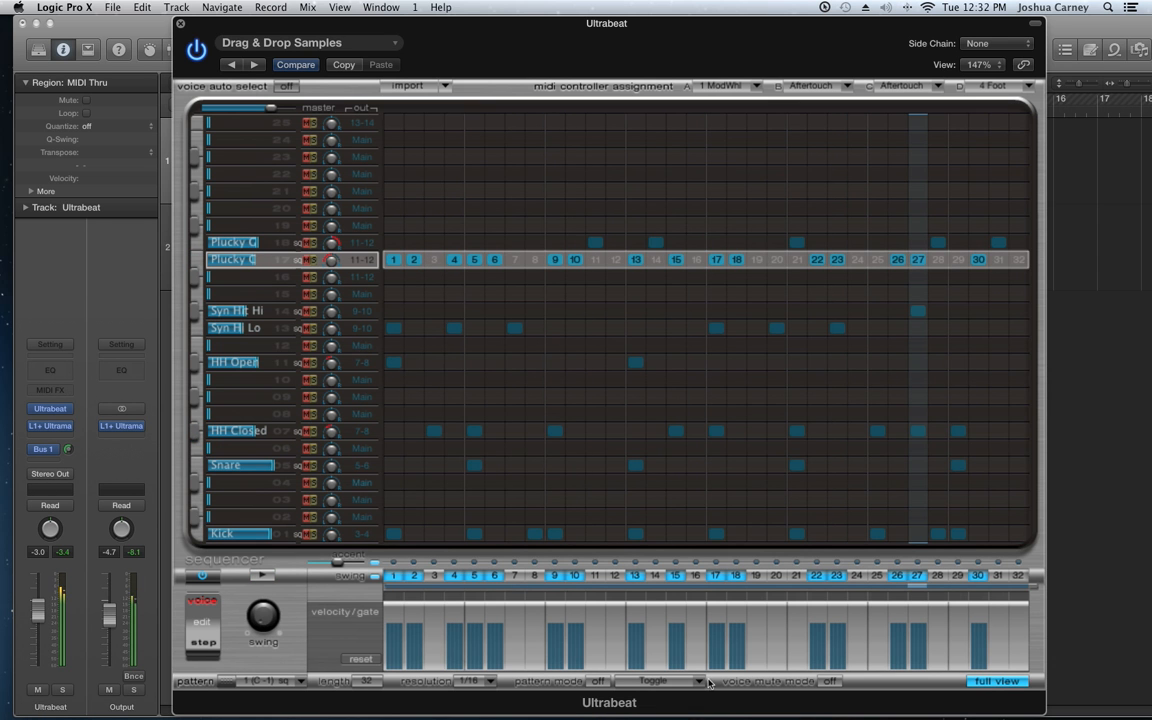
Step: Return to the synthesizer view and name voice 25 SC Loop
left_click(993, 681)
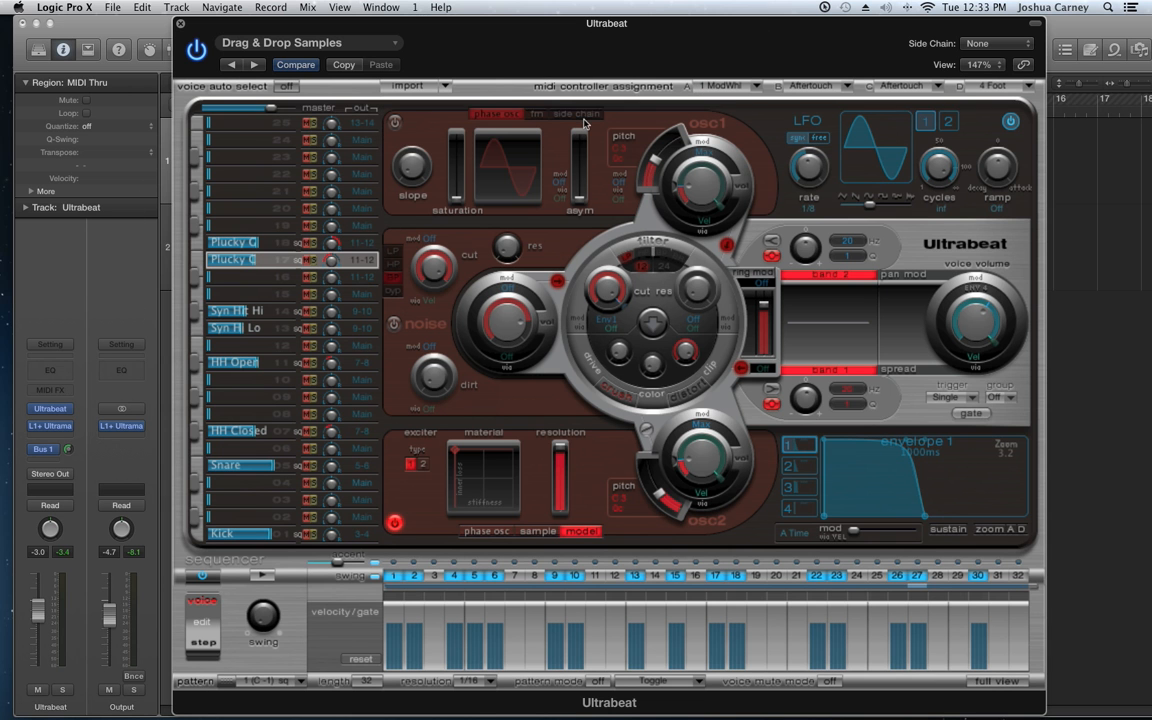
left_click(226, 126)
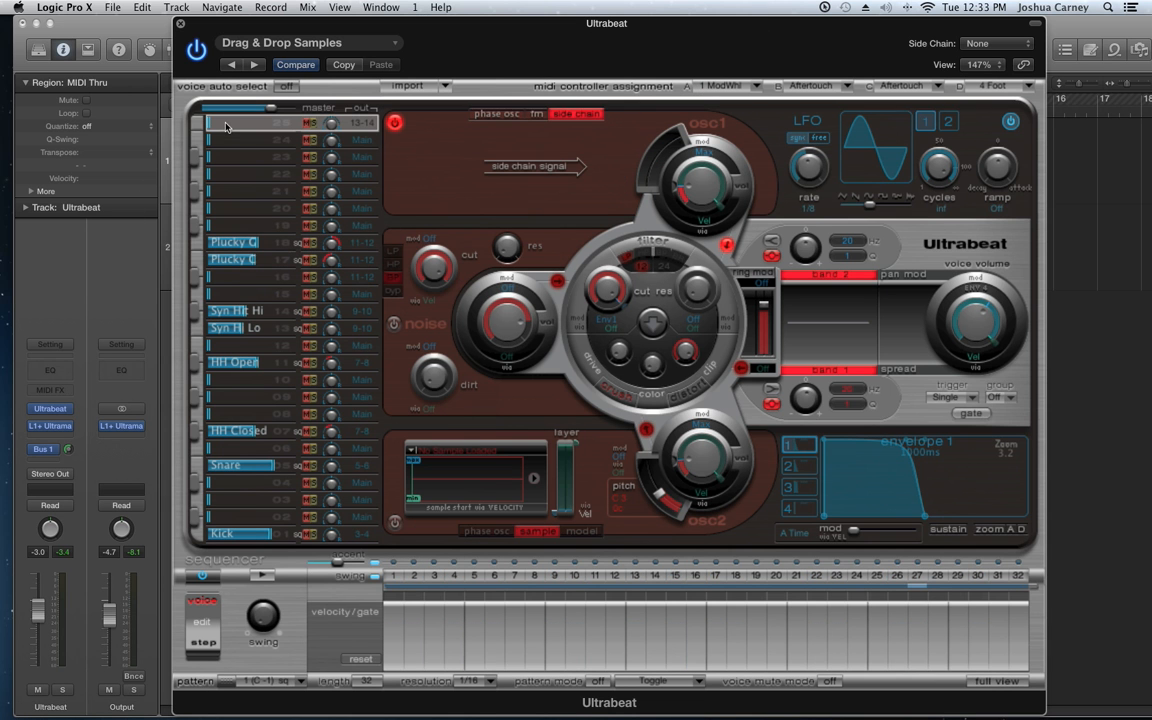
double_click(212, 126)
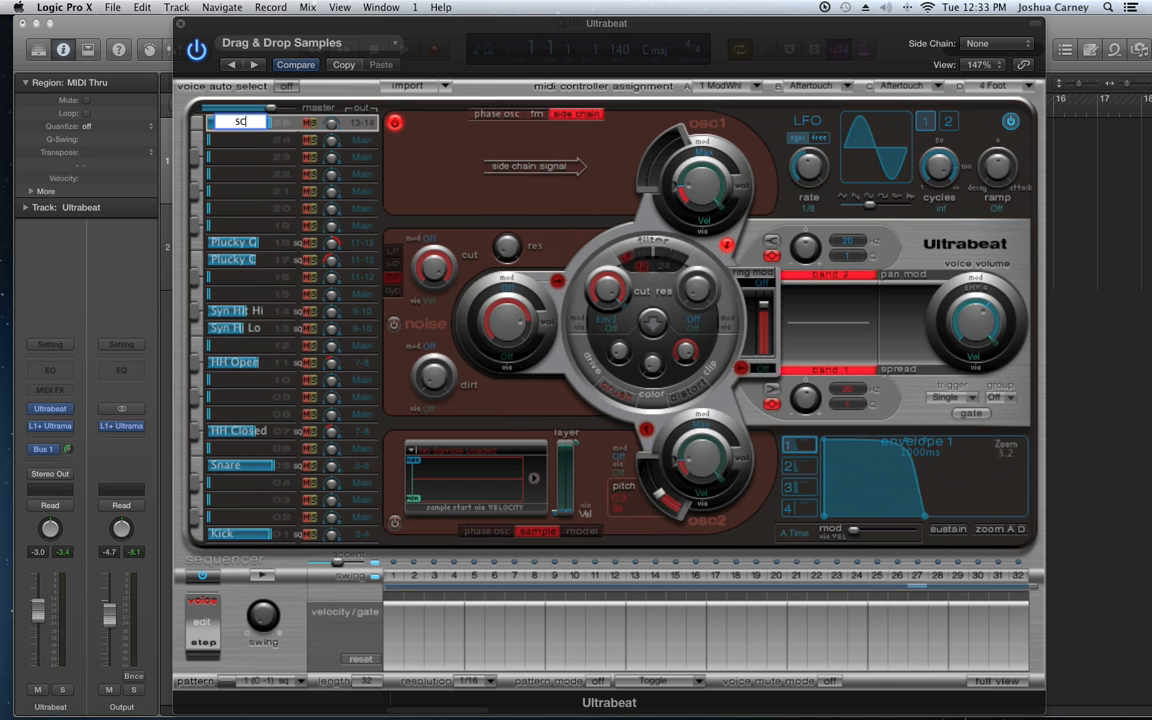
key("Return")
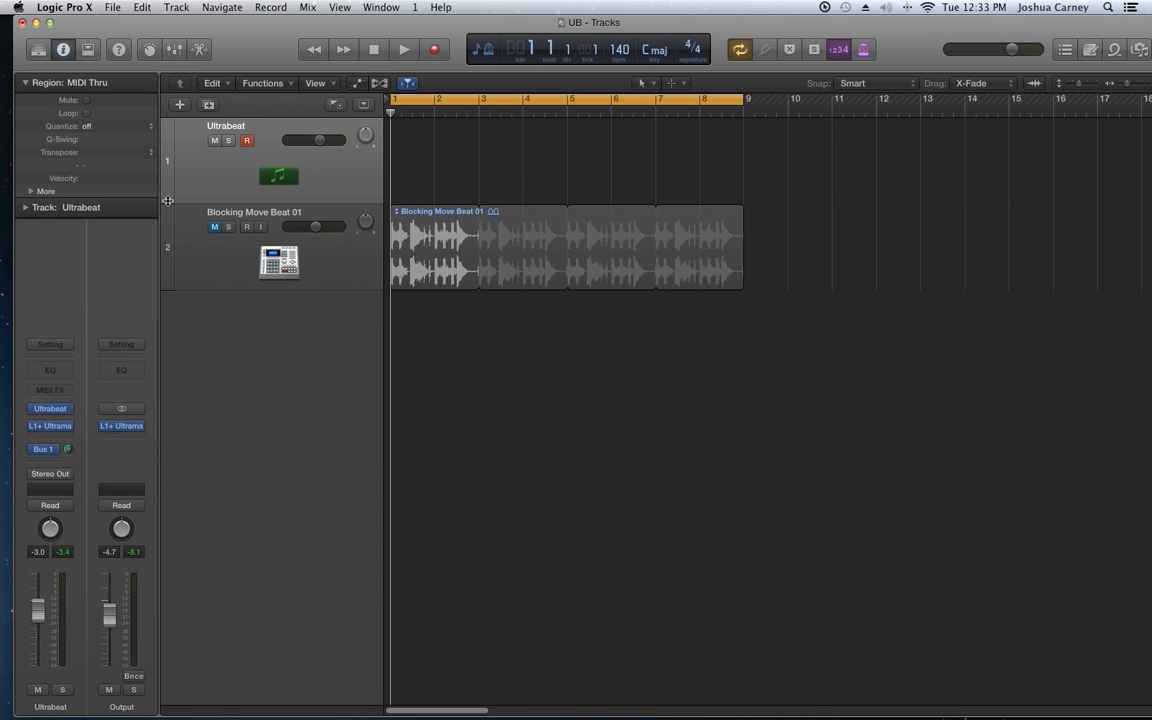
Step: Enlarge both tracks and audition the Blocking Move Beat 01 loop with Ultrabeat muted, muting the loop track again when finished
left_click_drag(167, 200, 167, 238)
left_click_drag(167, 321, 172, 369)
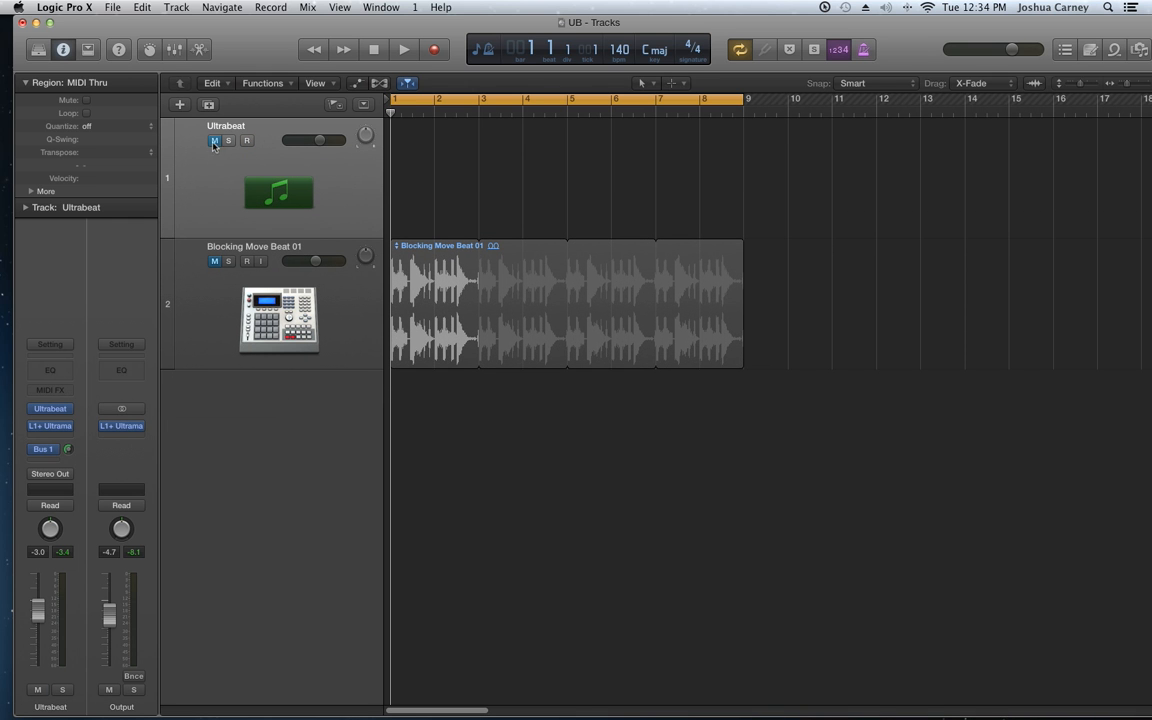
left_click(286, 333)
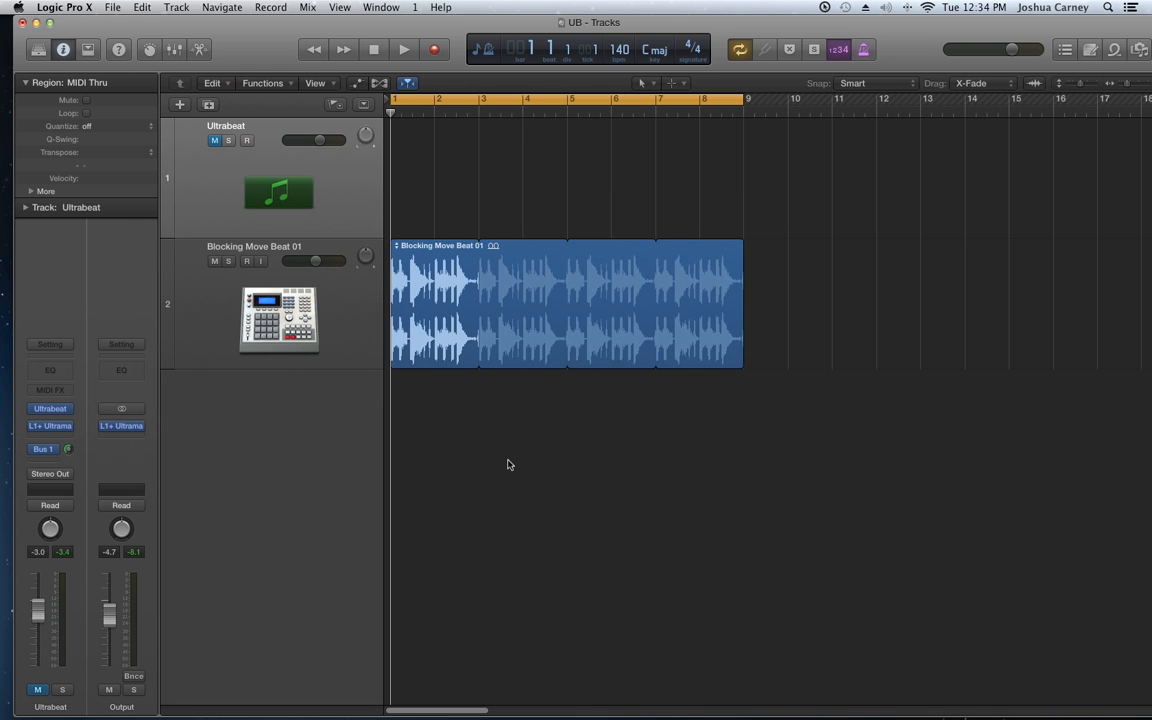
key("space")
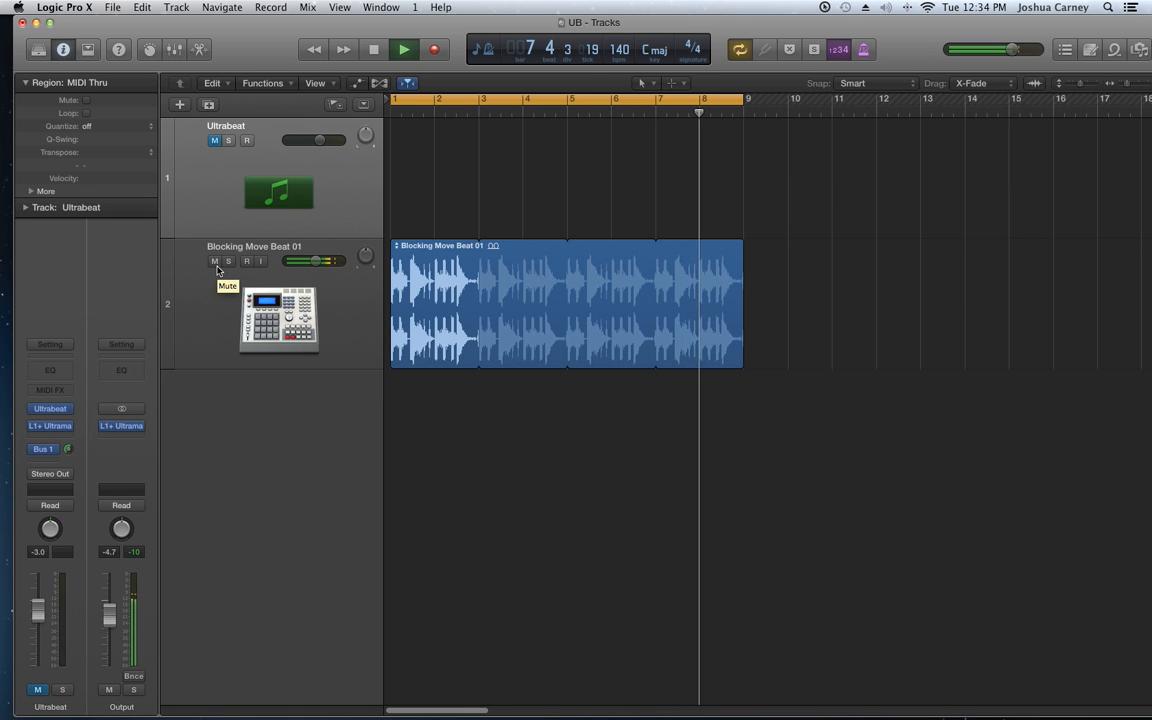
key("space")
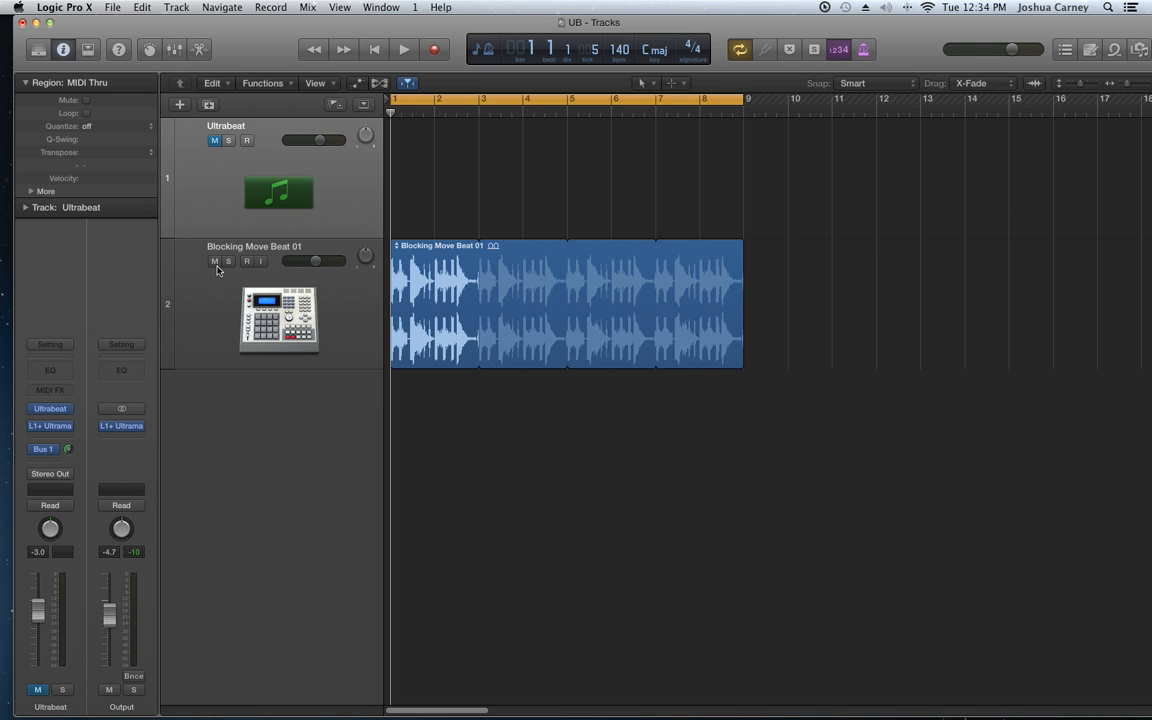
left_click(214, 261)
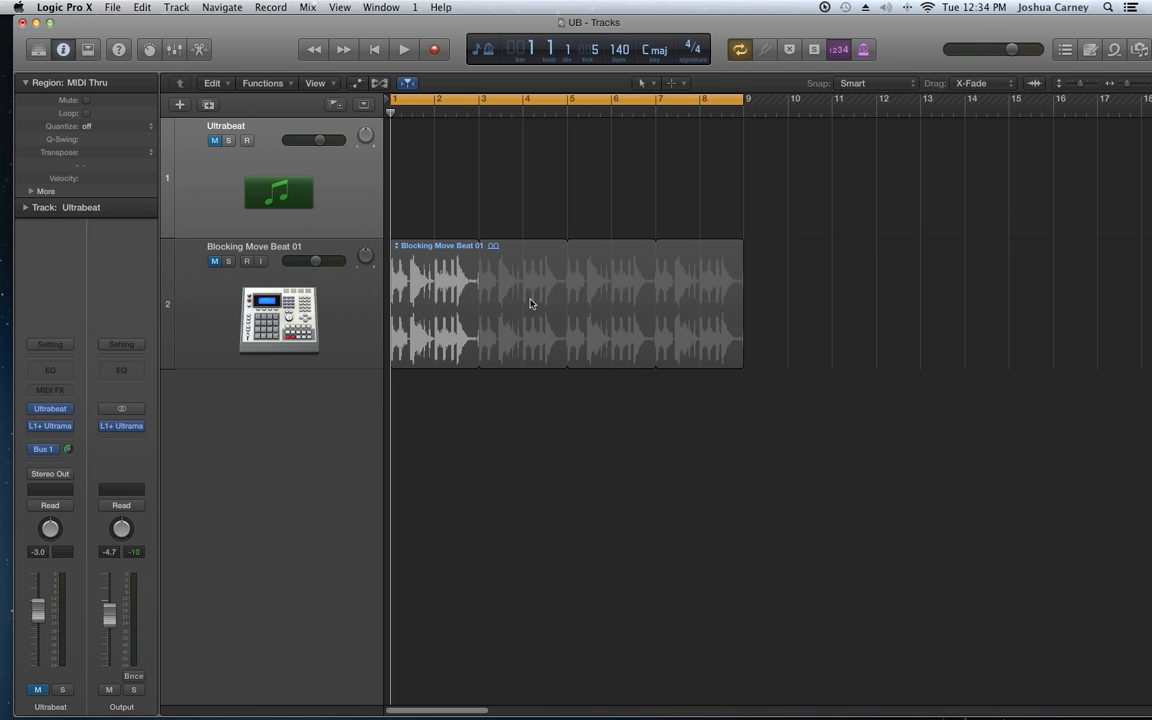
Step: Unmute the Ultrabeat track and reduce the height of the Blocking Move Beat 01 track
left_click(324, 306)
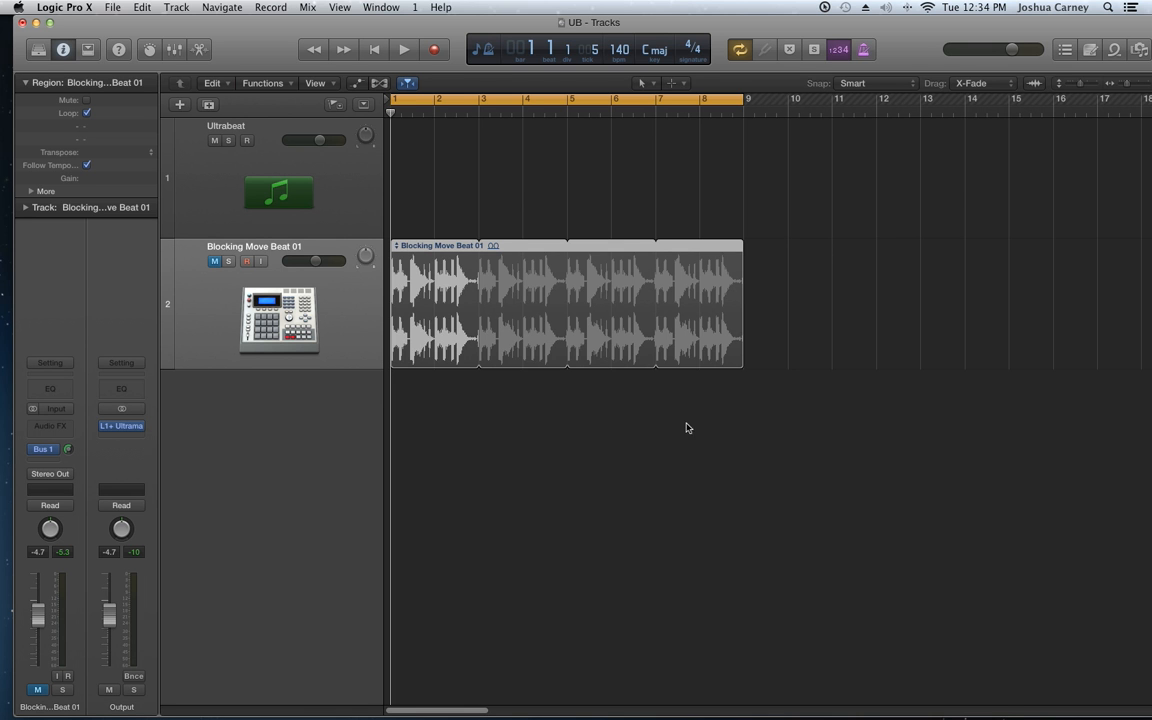
left_click(408, 380)
left_click_drag(184, 374, 184, 276)
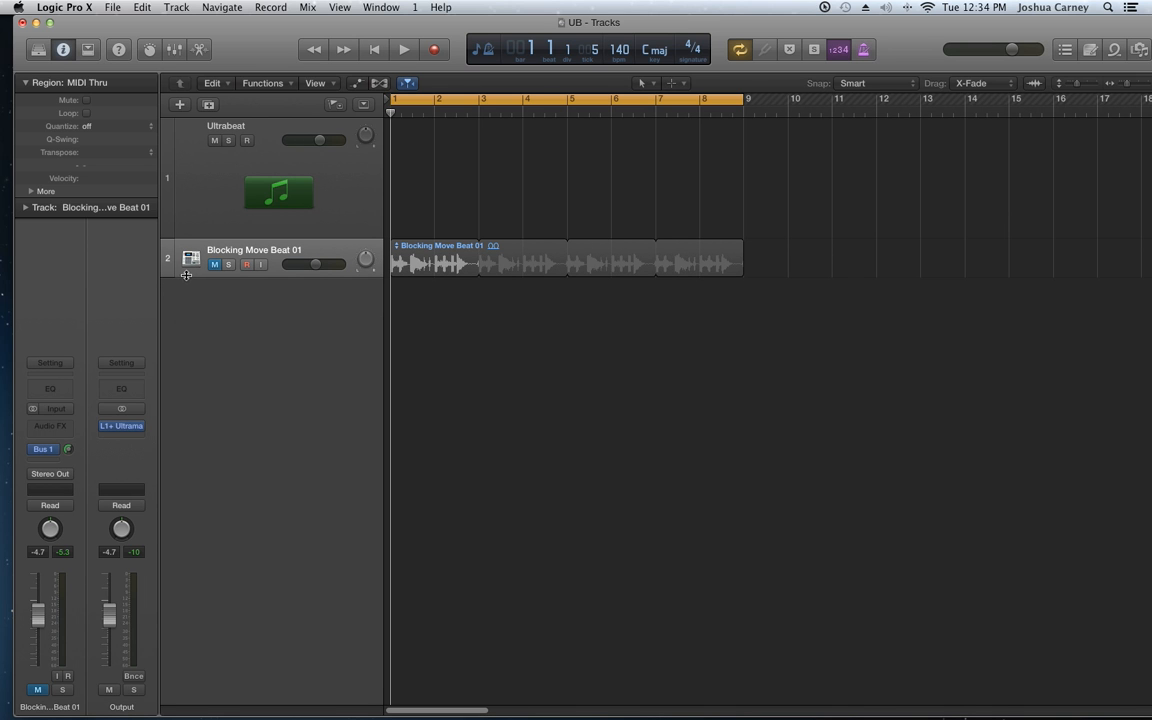
scroll(210, 315, "right", 2)
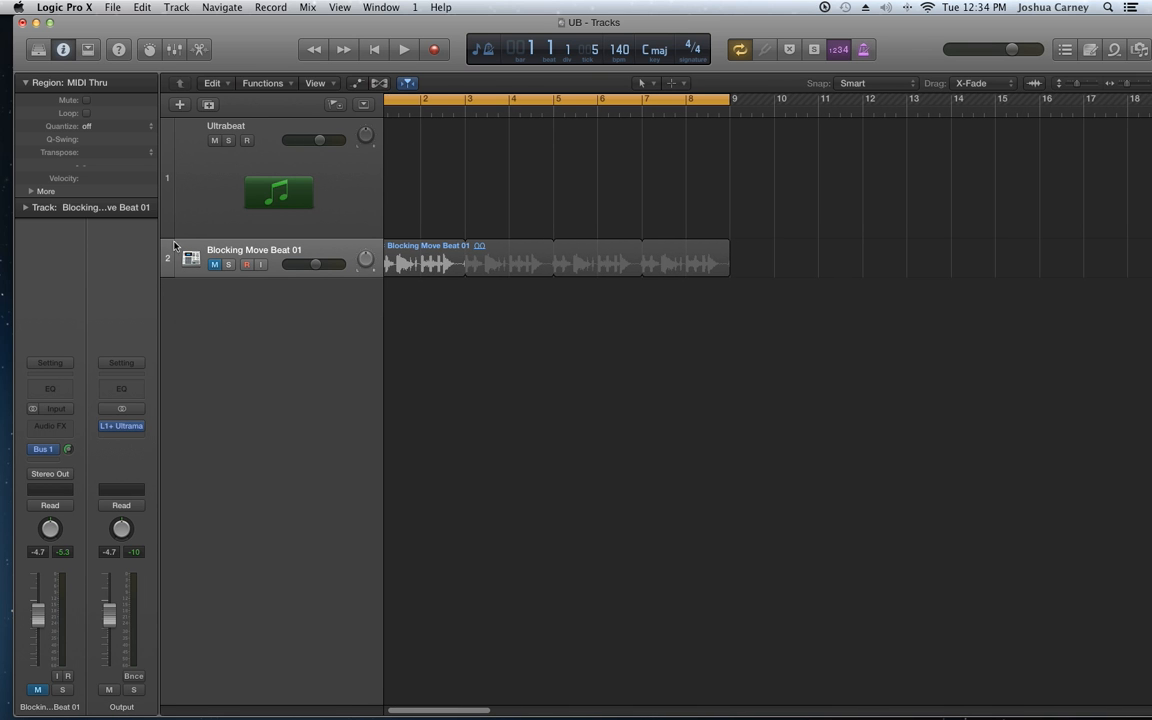
scroll(532, 321, "left", 2)
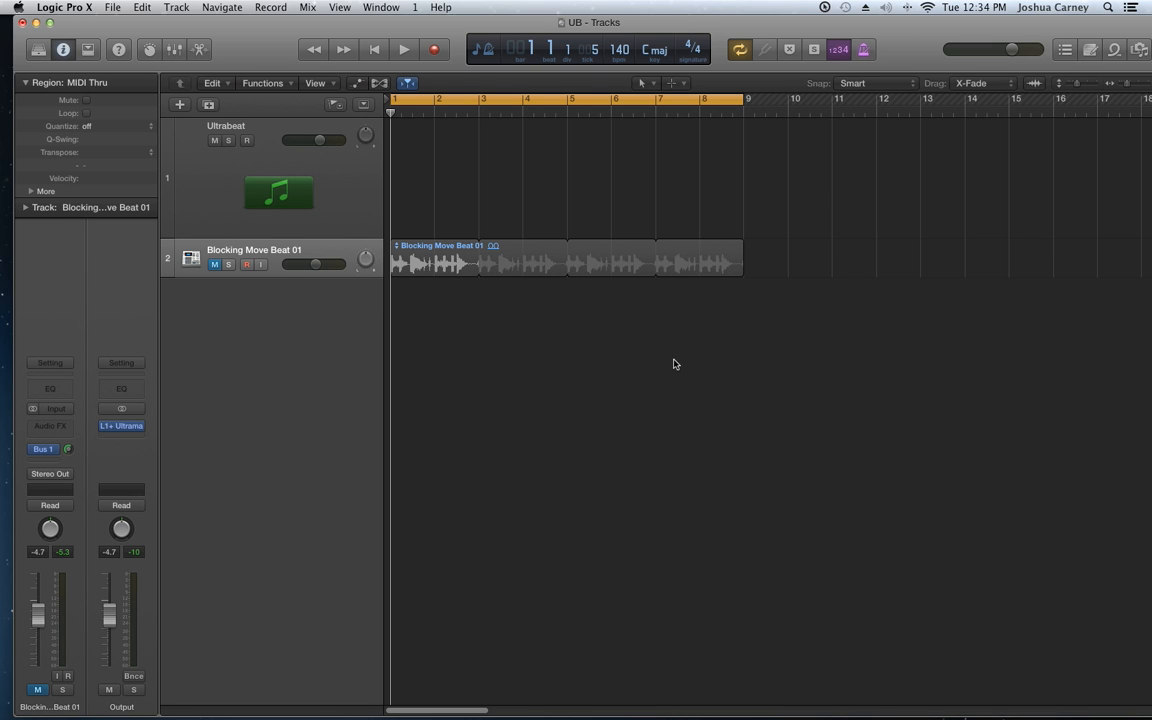
Step: Open the Ultrabeat instrument and set its side chain source to Audio 1 - Blocking Move Beat 01
left_click(265, 172)
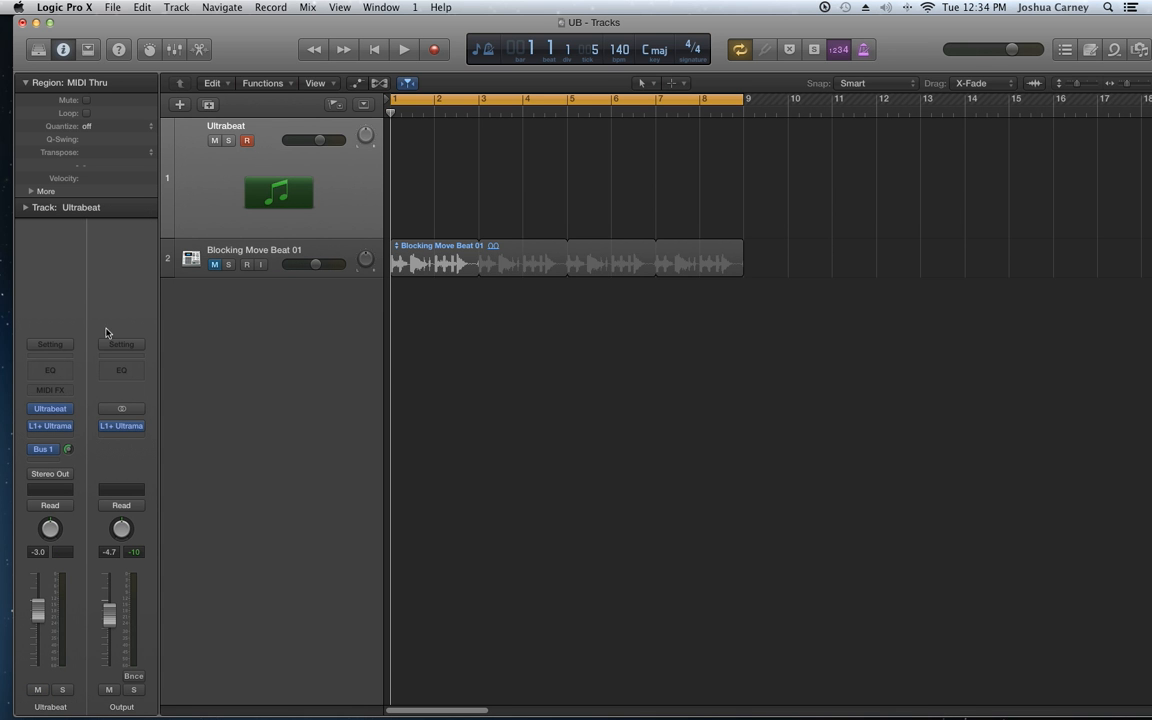
left_click(55, 411)
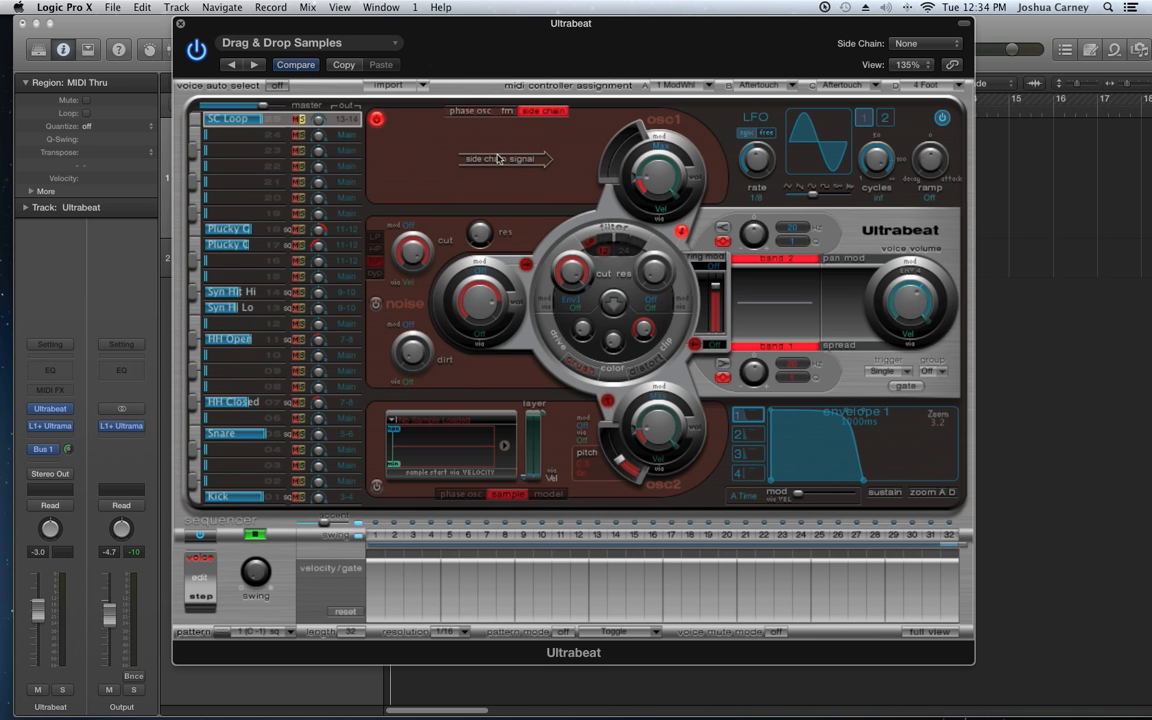
left_click(898, 45)
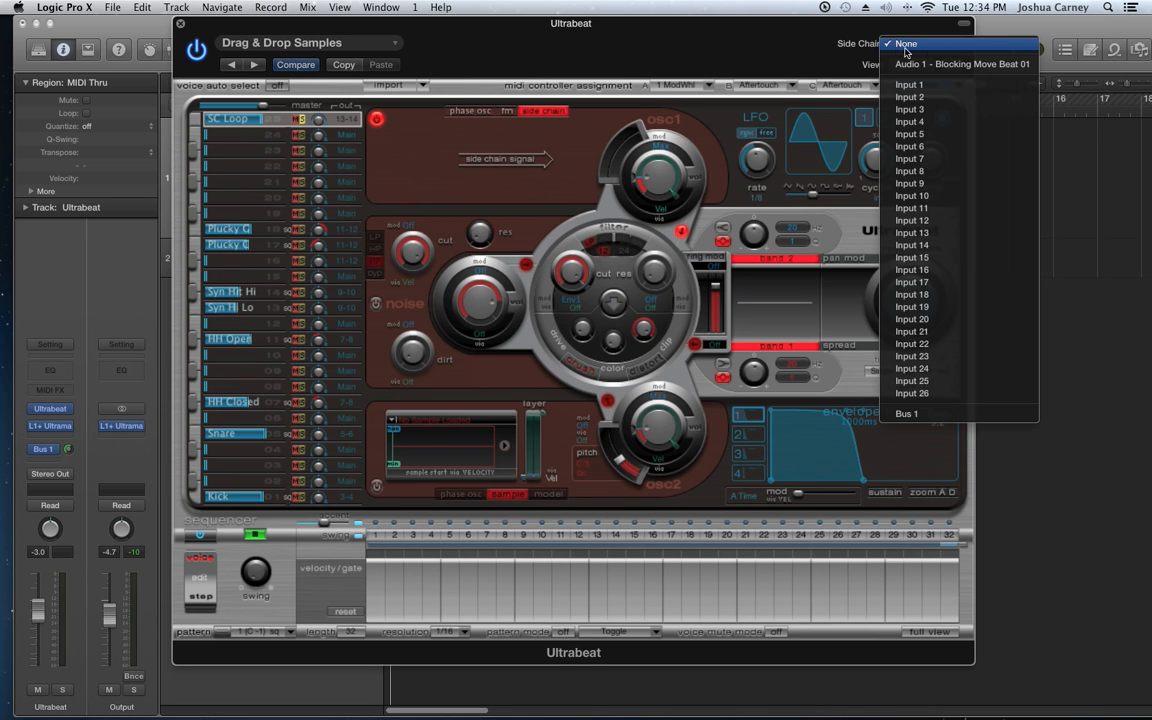
left_click(994, 68)
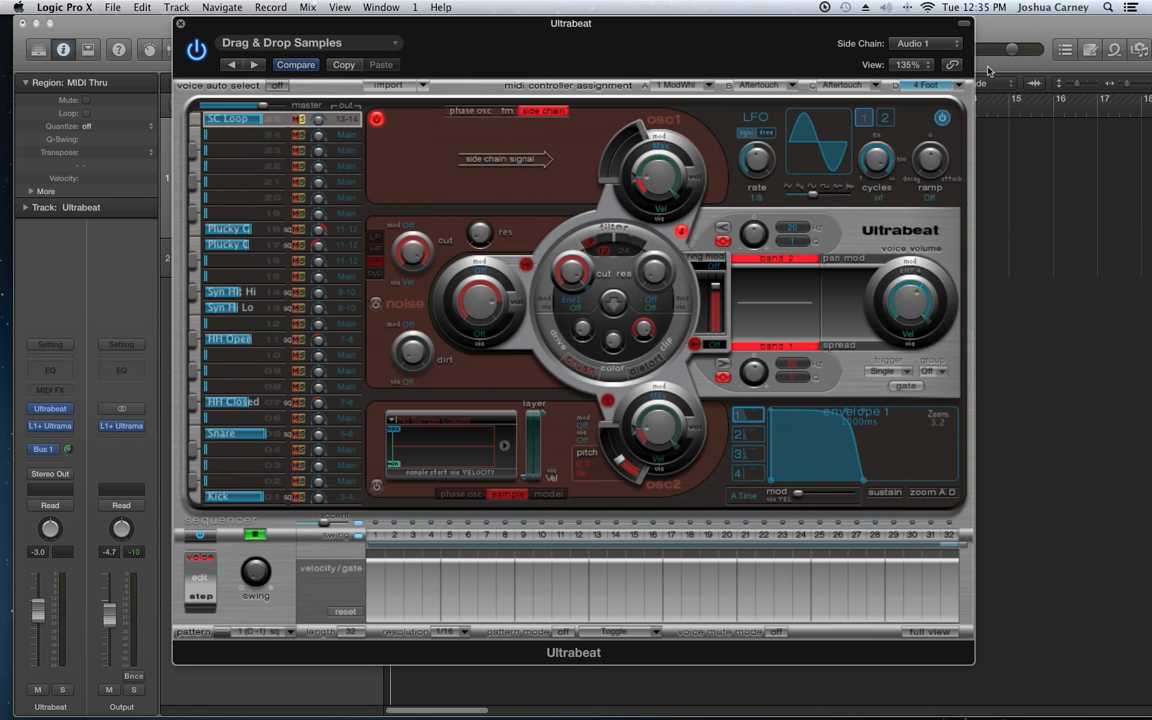
Step: Show the full sequencer grid and enter SC Loop hits on steps 1 to 5 with the pattern stopped
left_click(928, 632)
left_click(256, 533)
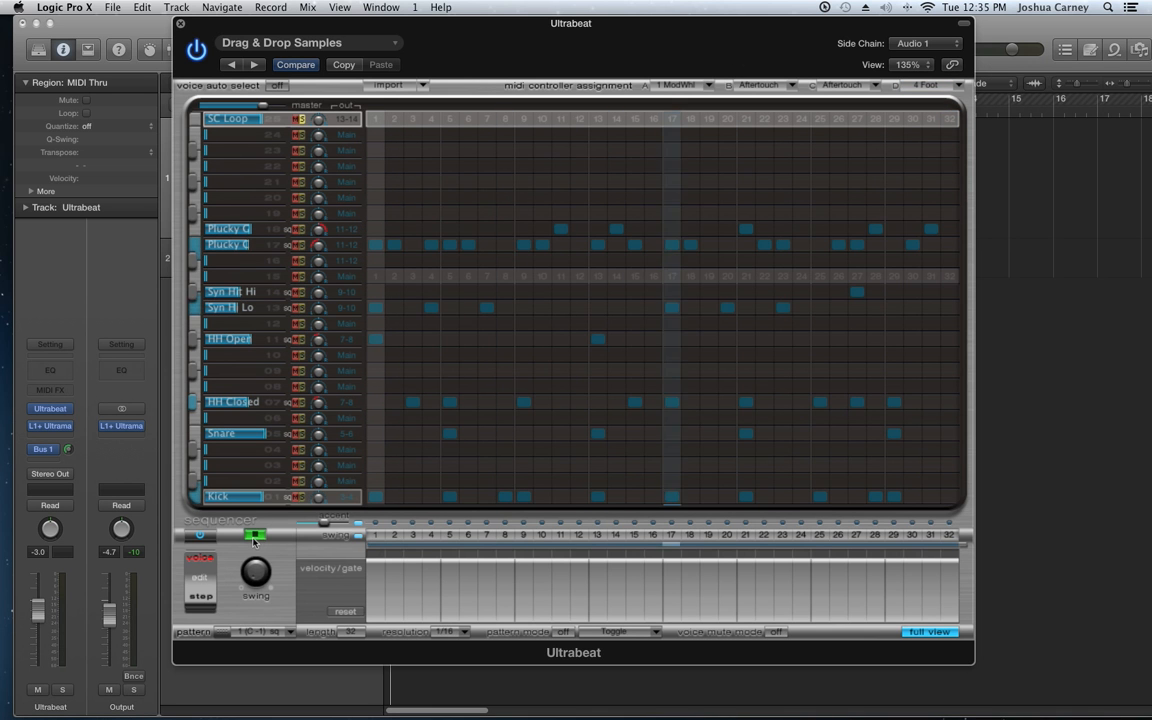
left_click(256, 533)
left_click_drag(377, 120, 445, 122)
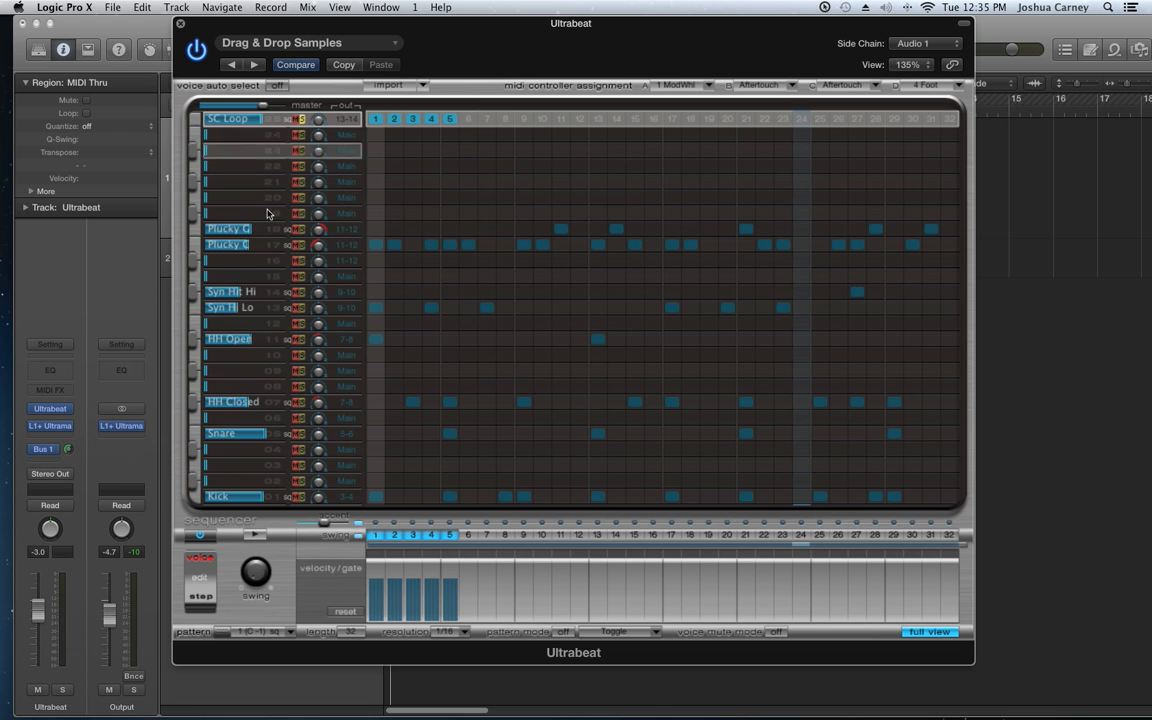
Step: Play the SC Loop pattern and move the Ultrabeat window aside to reveal the track headers
left_click(255, 536)
left_click_drag(366, 29, 583, 53)
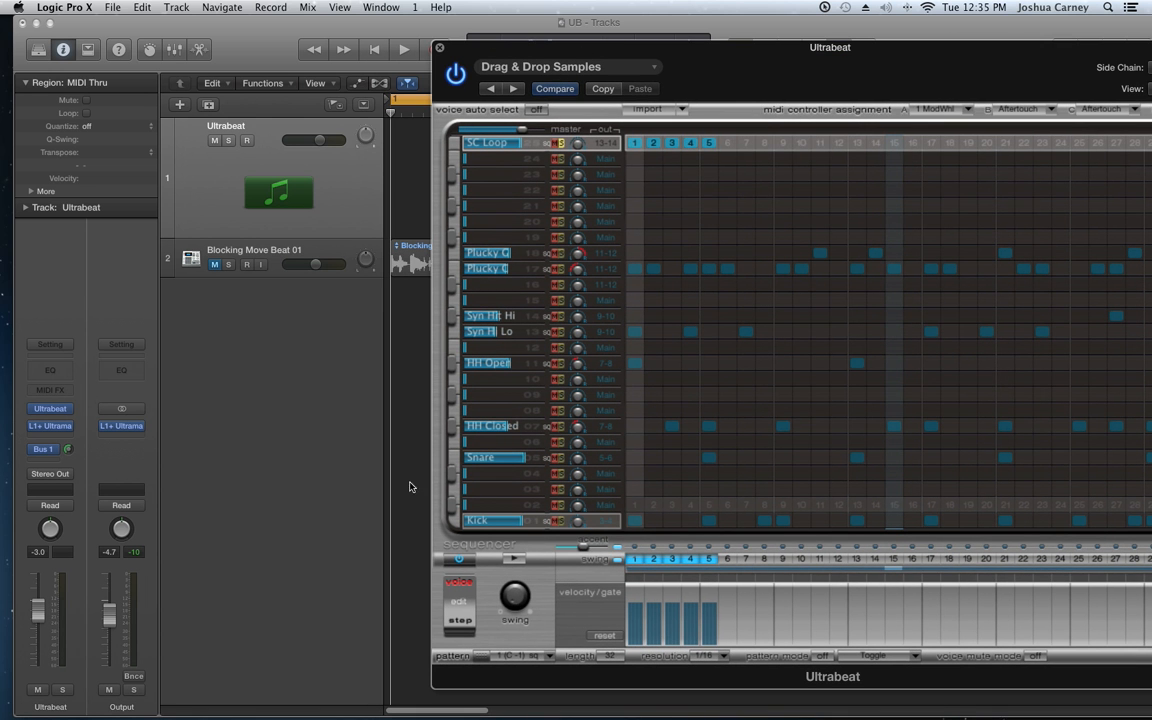
left_click(370, 405)
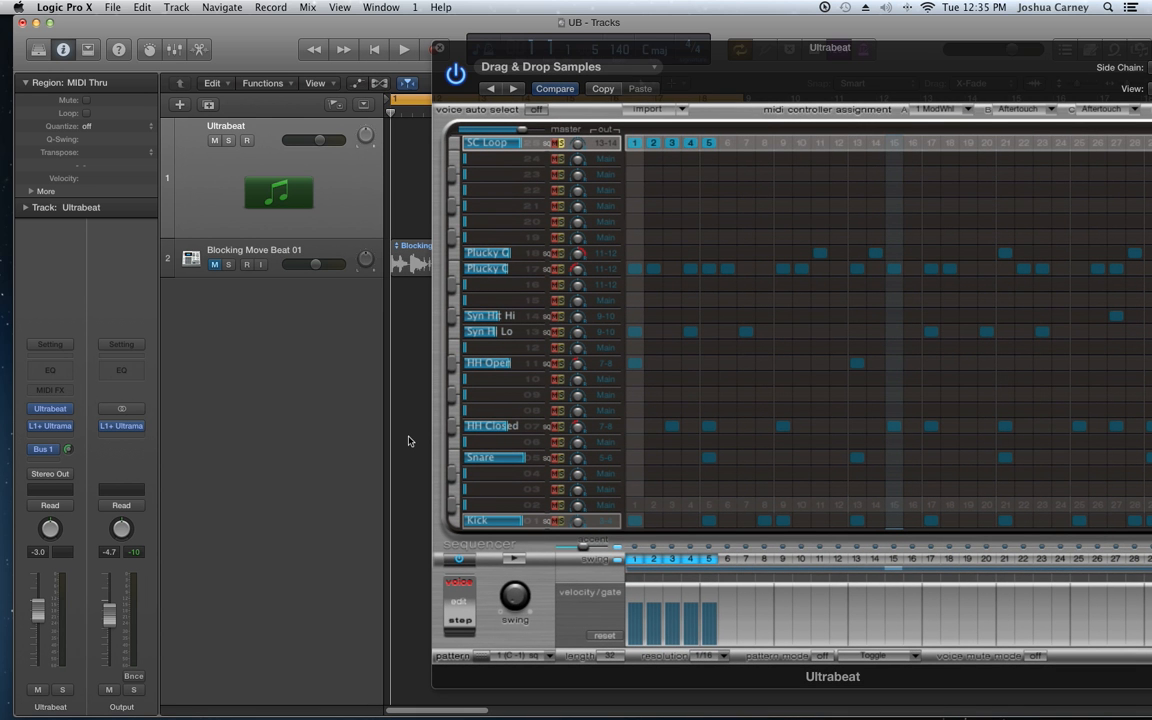
Step: Move the Ultrabeat window back over the tracks and audition the pattern with SC Loop hits on steps 1 to 5
key("space")
left_click_drag(730, 50, 466, 54)
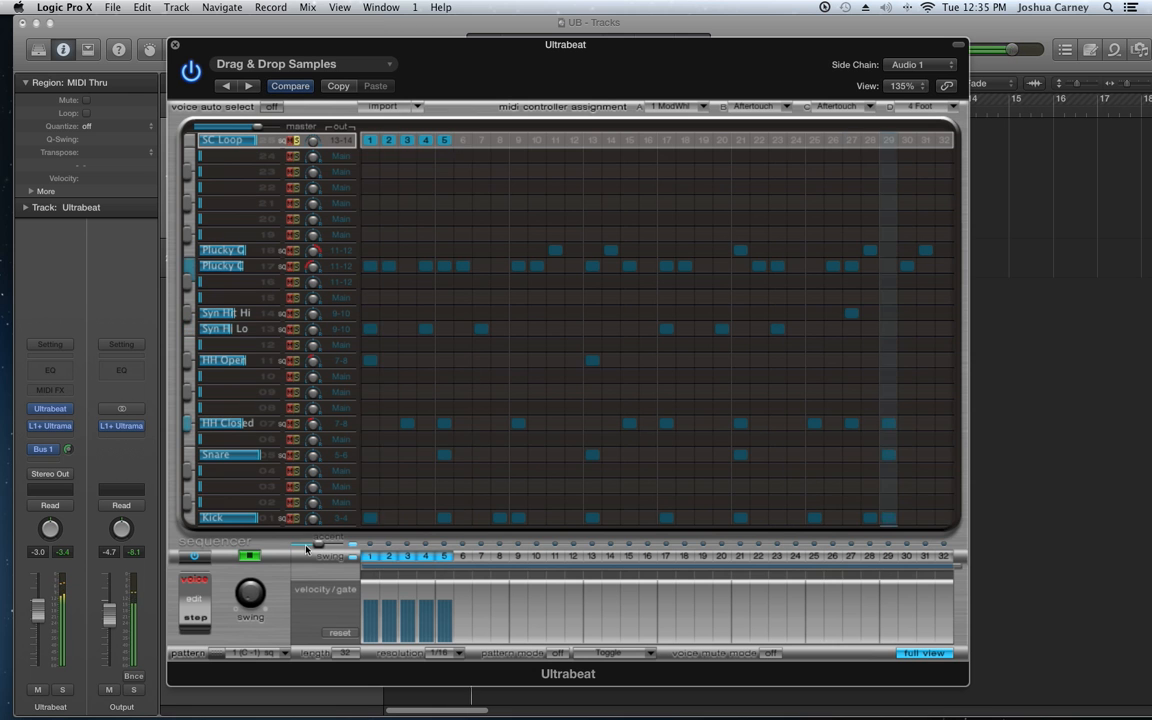
left_click(252, 557)
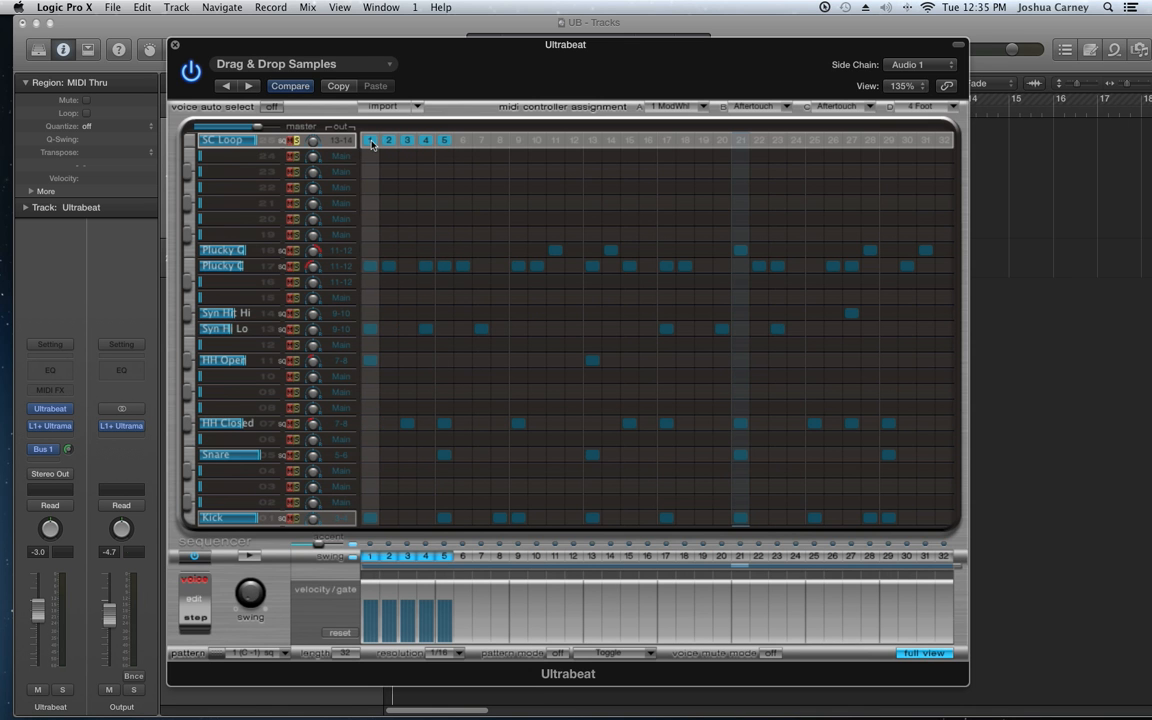
key("space")
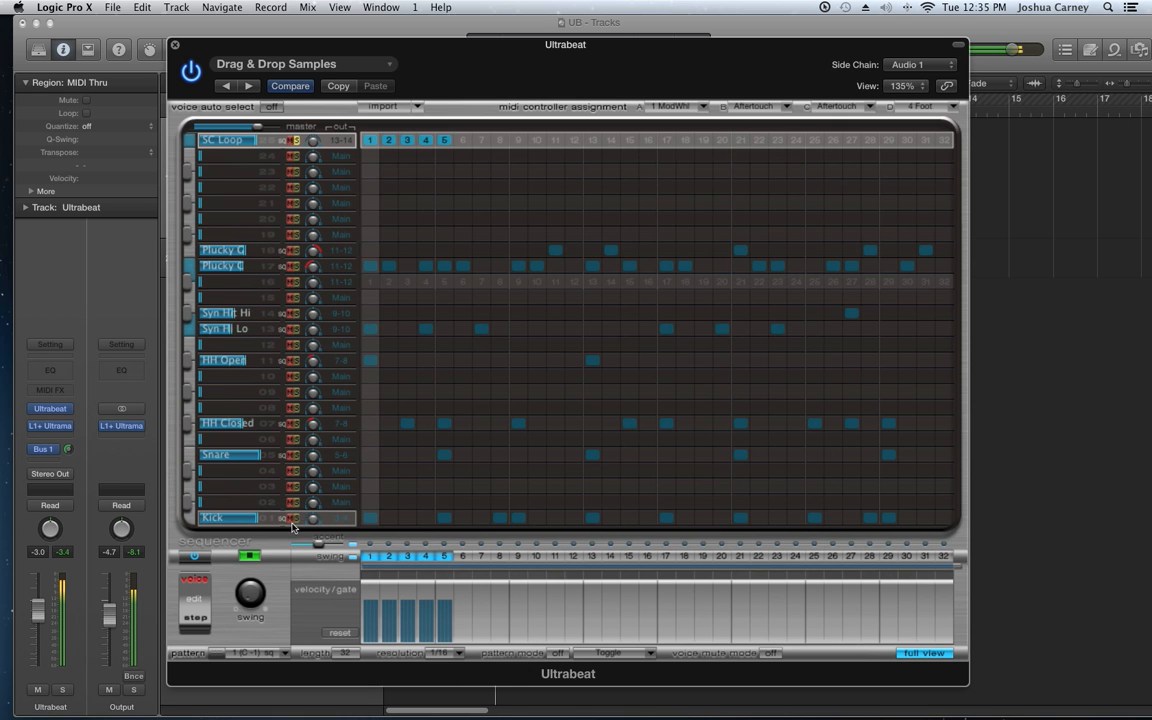
key("space")
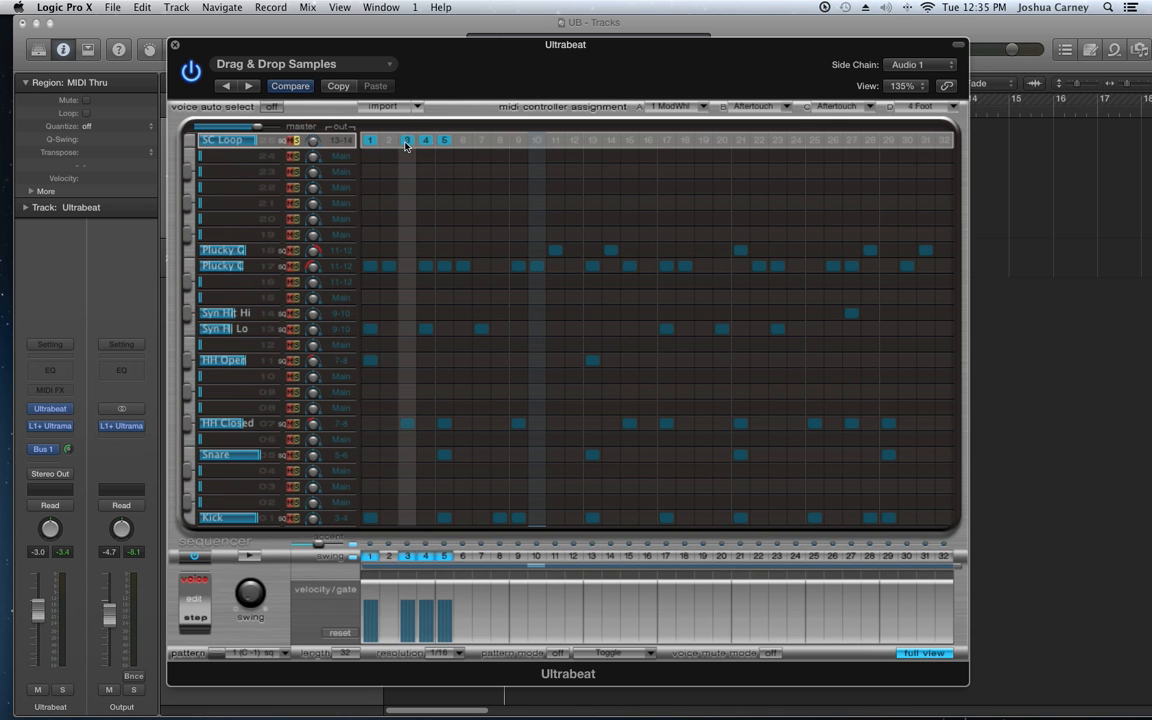
Step: Replace the SC Loop hits on steps 1 to 5 with a hit on every downbeat and audition the pattern
left_click_drag(405, 143, 446, 143)
right_click(368, 143)
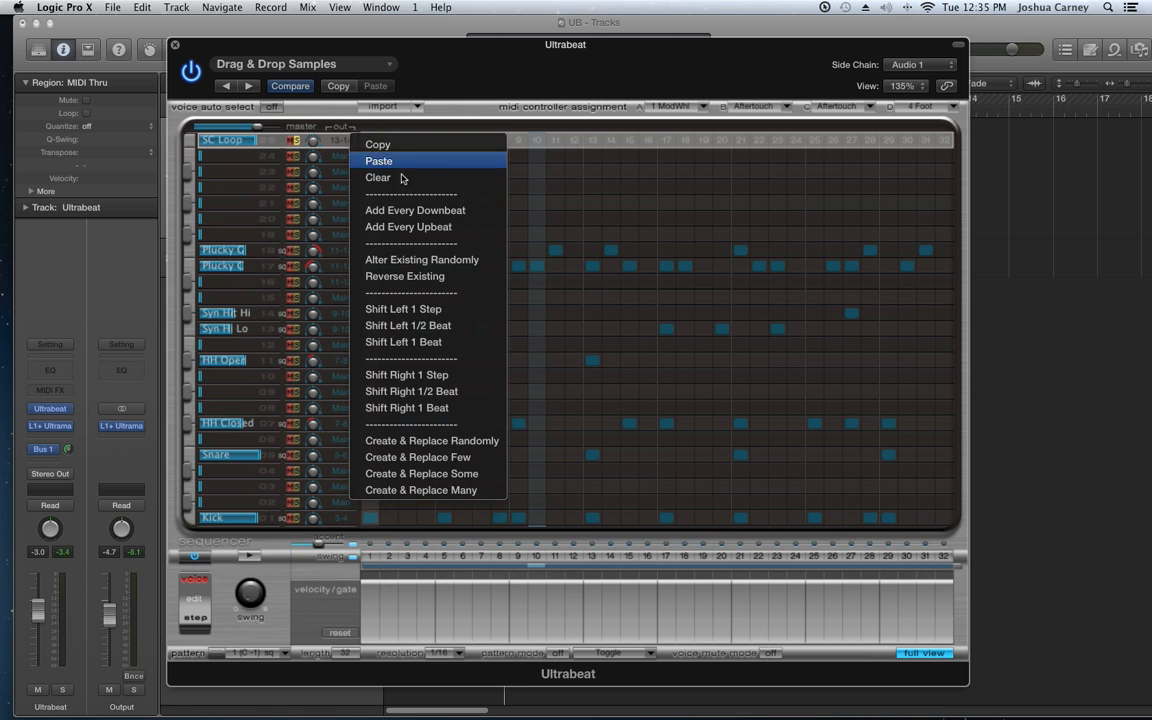
left_click(364, 190)
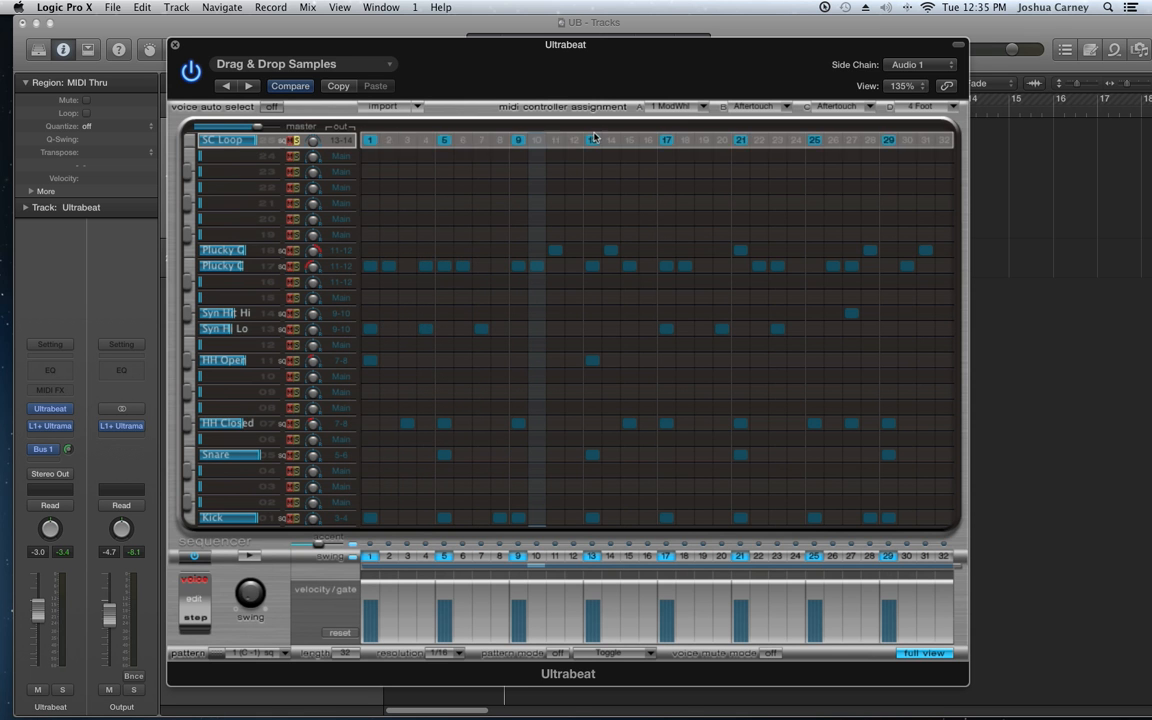
left_click(253, 558)
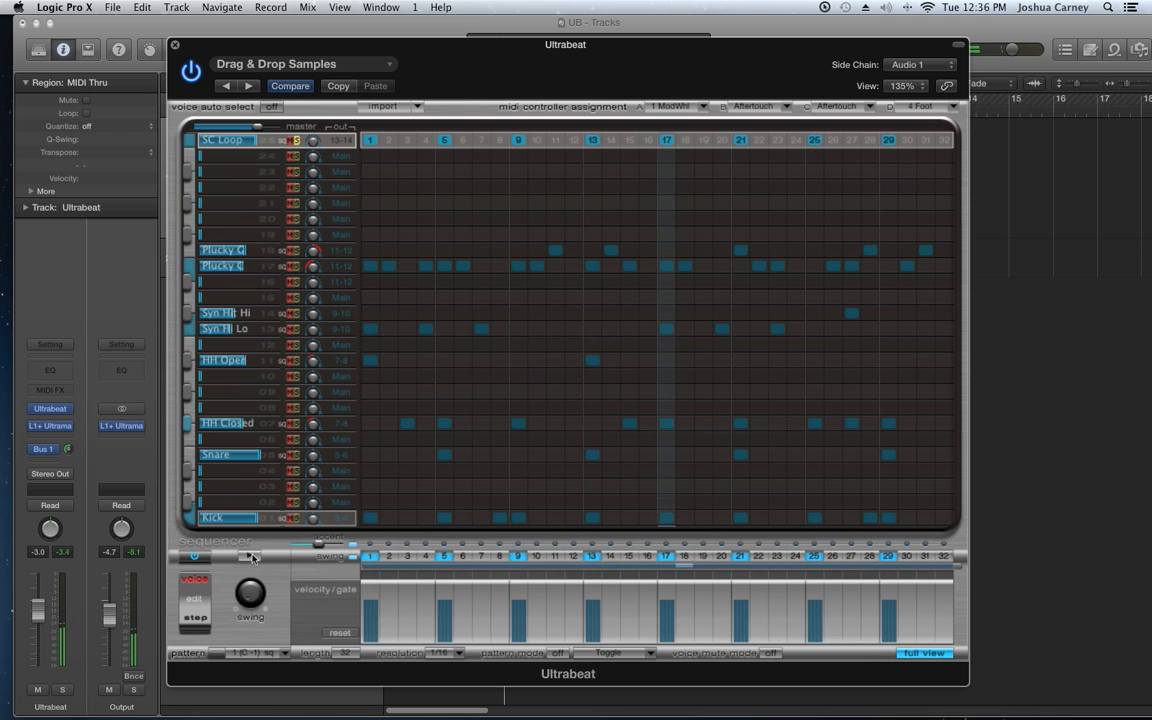
key("space")
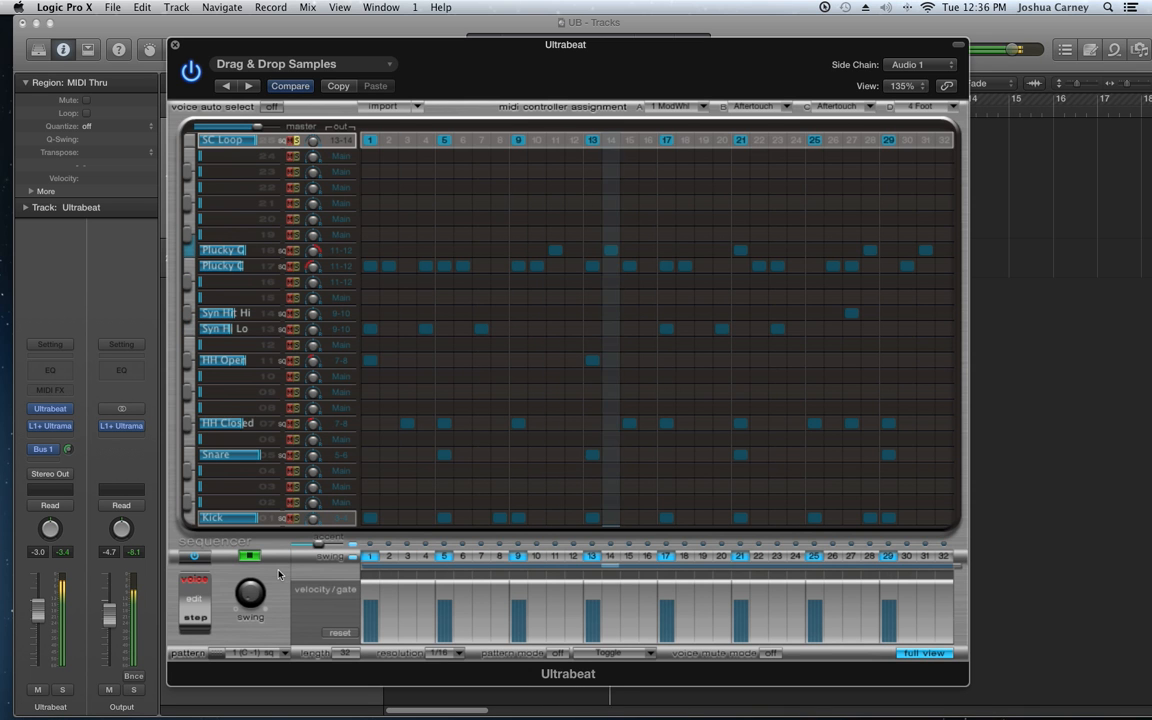
Step: Add SC Loop hits on steps 7, 8, 15, 16, 20, 23, 27, 28 and 32, and audition the pattern
left_click(481, 140)
left_click(499, 140)
left_click(629, 140)
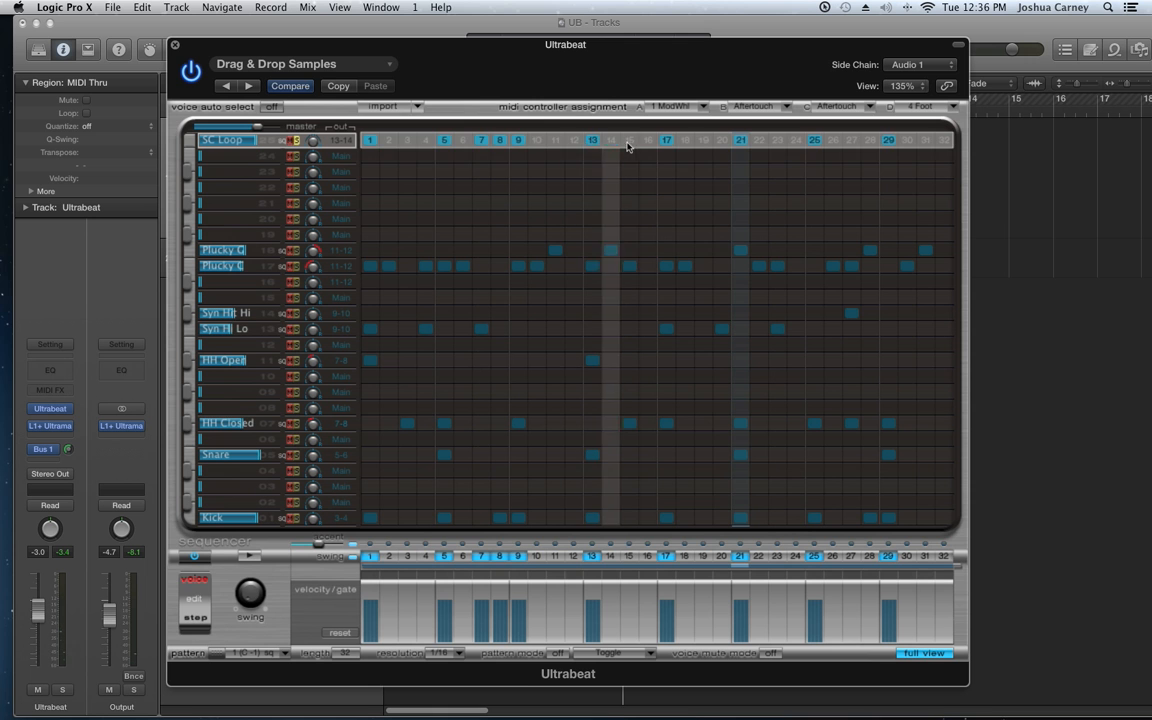
left_click(722, 140)
left_click(648, 140)
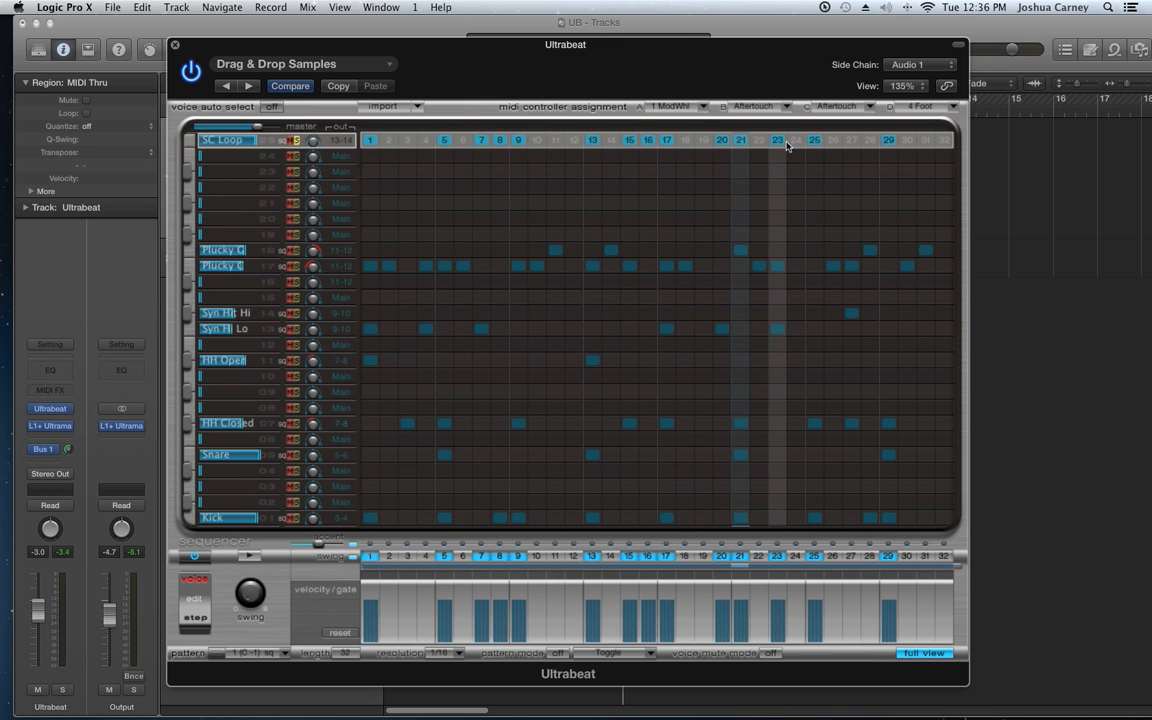
left_click(851, 140)
left_click(870, 140)
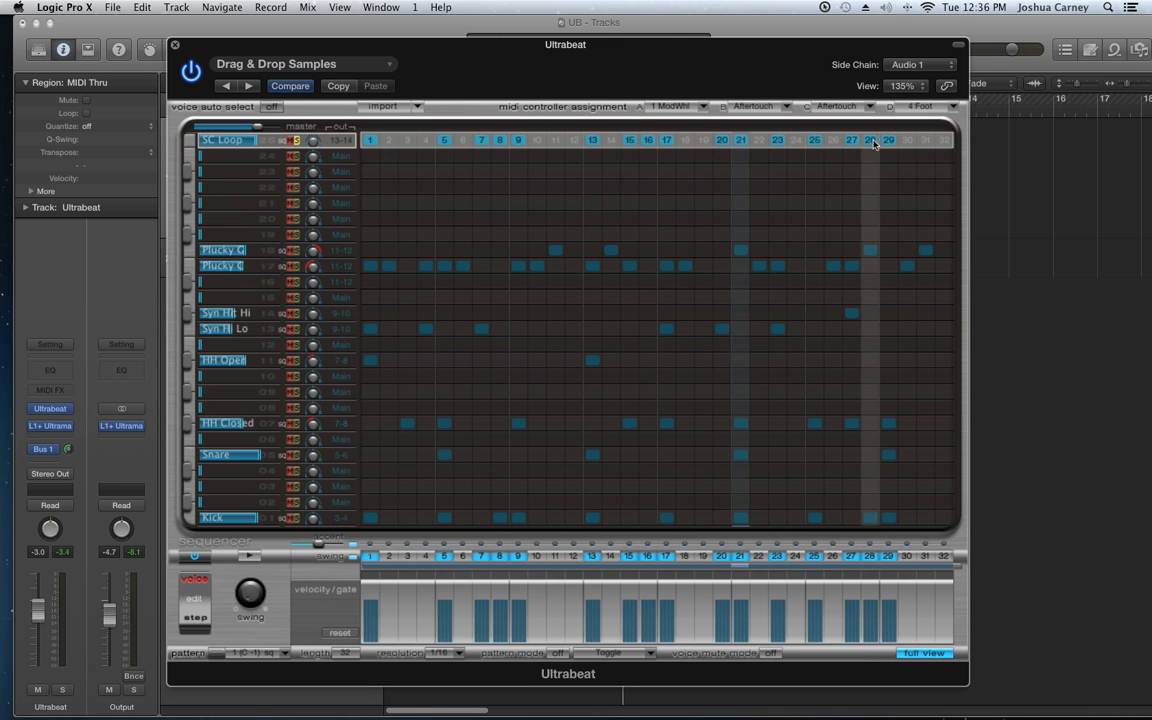
left_click(944, 140)
left_click(250, 555)
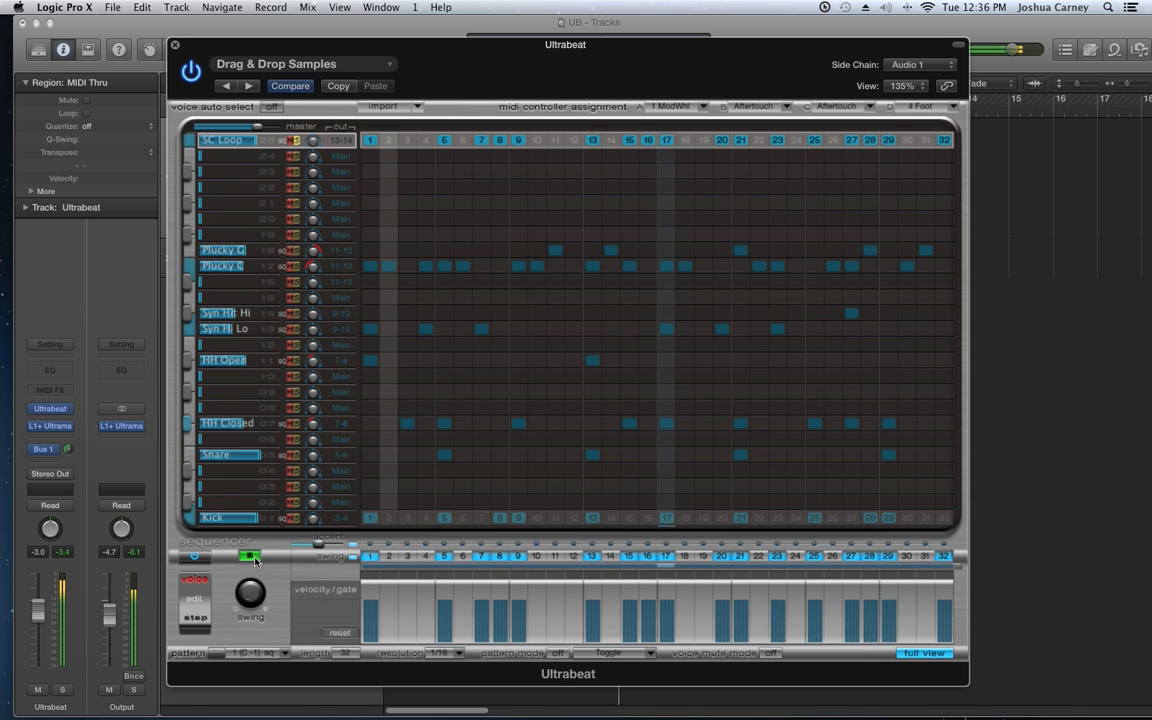
left_click(256, 561)
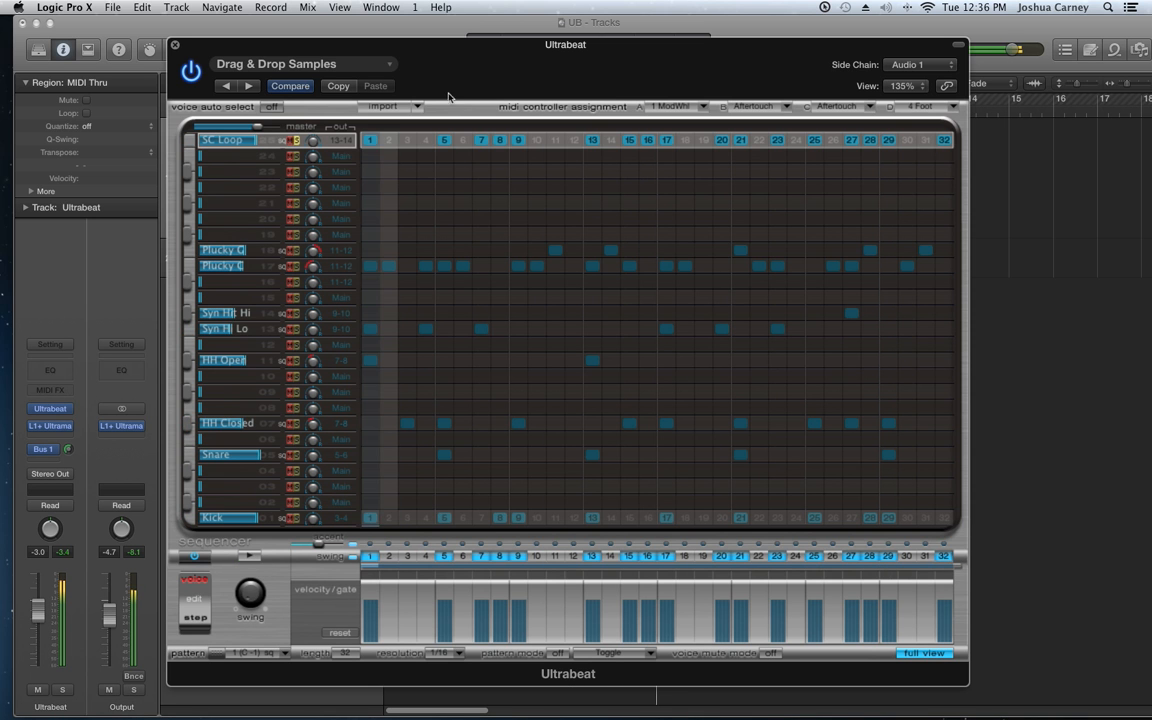
Step: Clear the SC Loop row, enter hits on steps 5 to 9 and audition the pattern
right_click(389, 139)
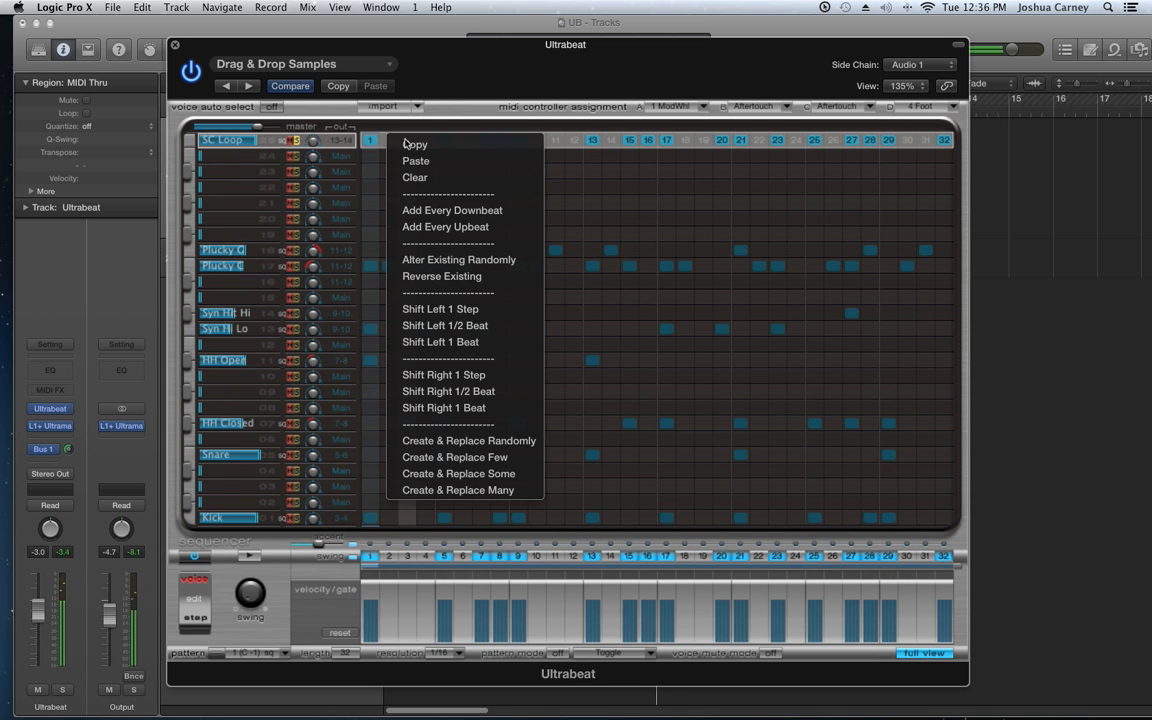
left_click(442, 176)
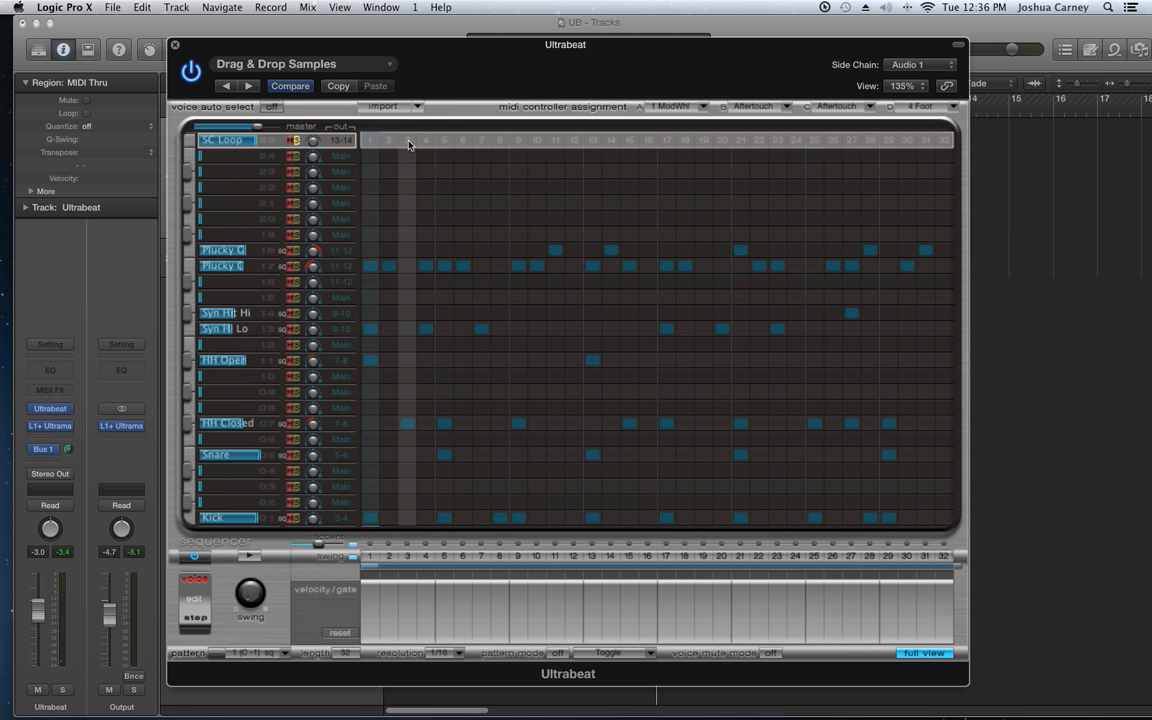
left_click_drag(444, 144, 505, 145)
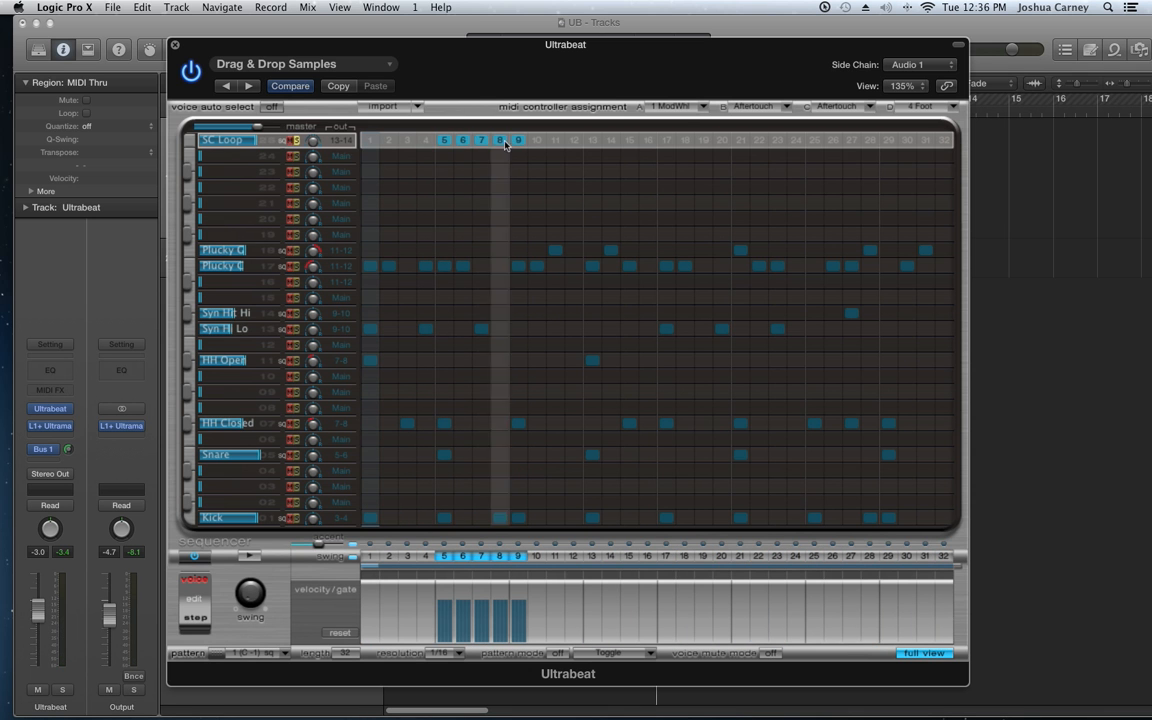
left_click(251, 557)
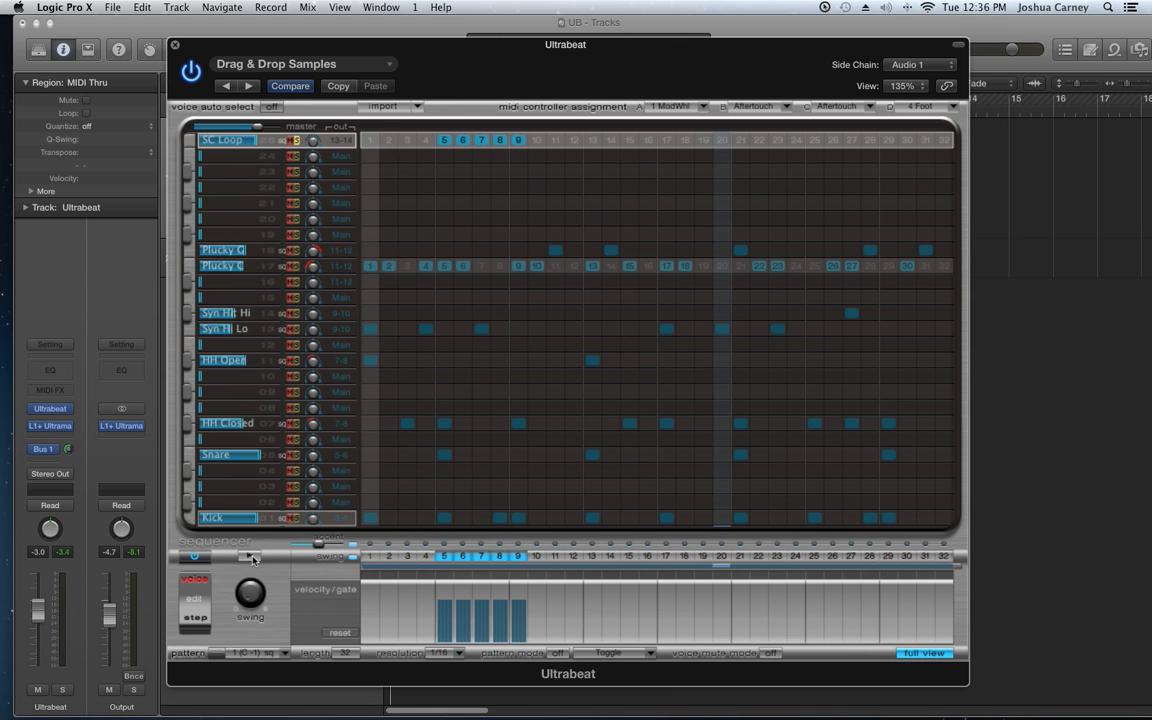
left_click(251, 557)
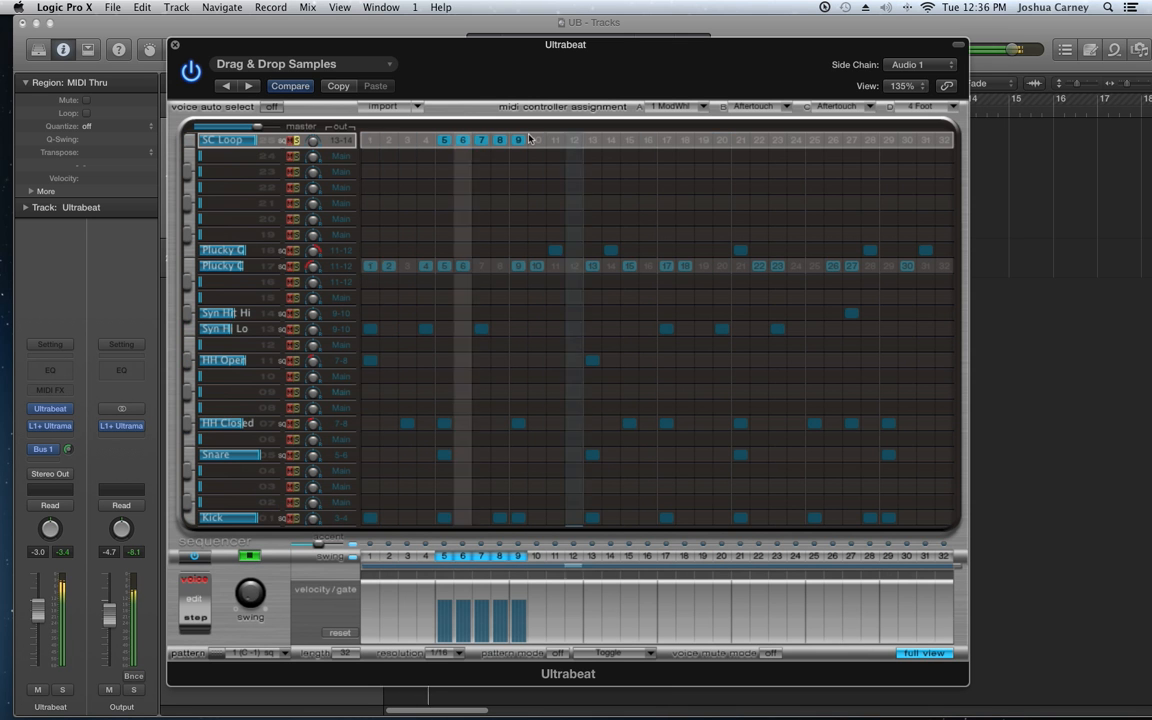
Step: With playback stopped, add SC Loop hits on steps 10 to 13 and remove those on steps 5 to 8
key("space")
left_click_drag(536, 143, 593, 142)
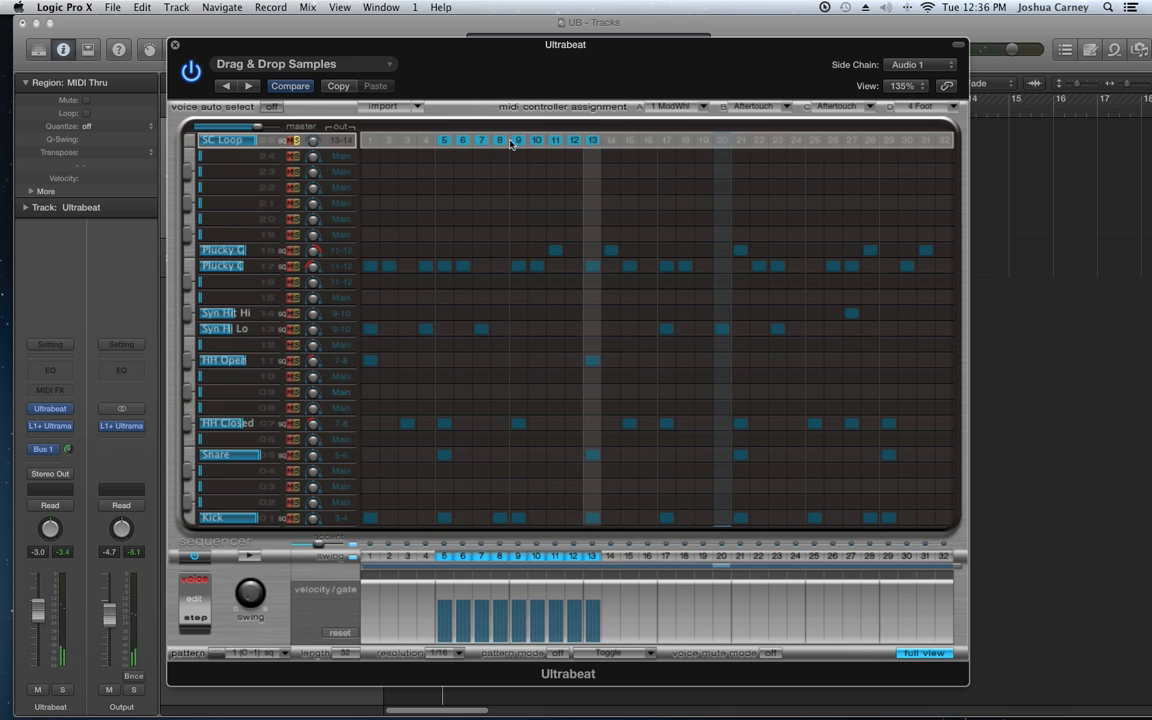
left_click_drag(444, 141, 497, 141)
Step: Add SC Loop hits on steps 1 and 21 to 30 while the pattern plays, and lower the voice's level to about -11.5 dB
key("space")
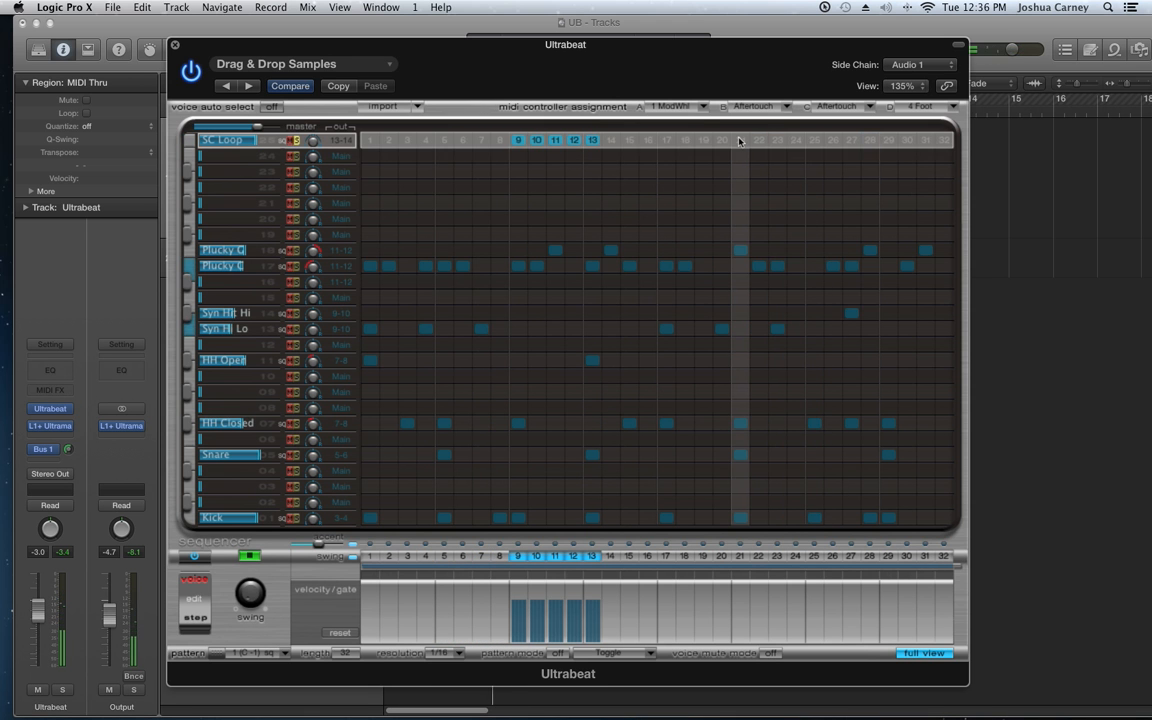
left_click_drag(813, 141, 943, 142)
left_click_drag(741, 142, 796, 143)
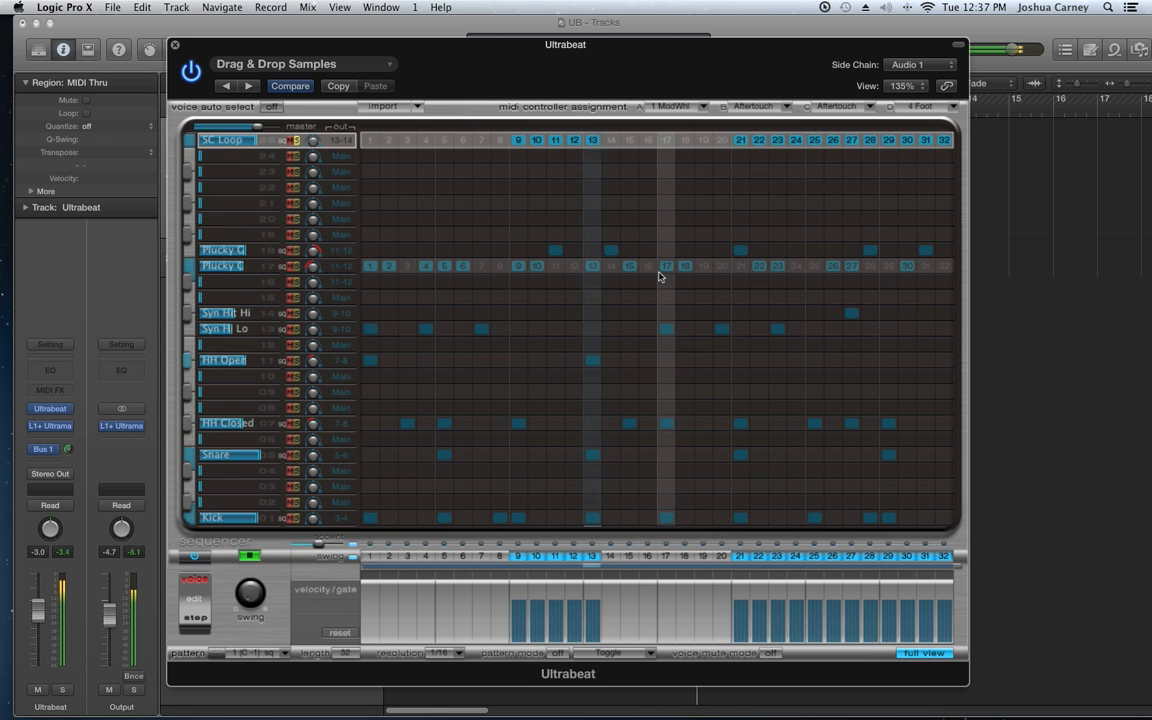
left_click(370, 140)
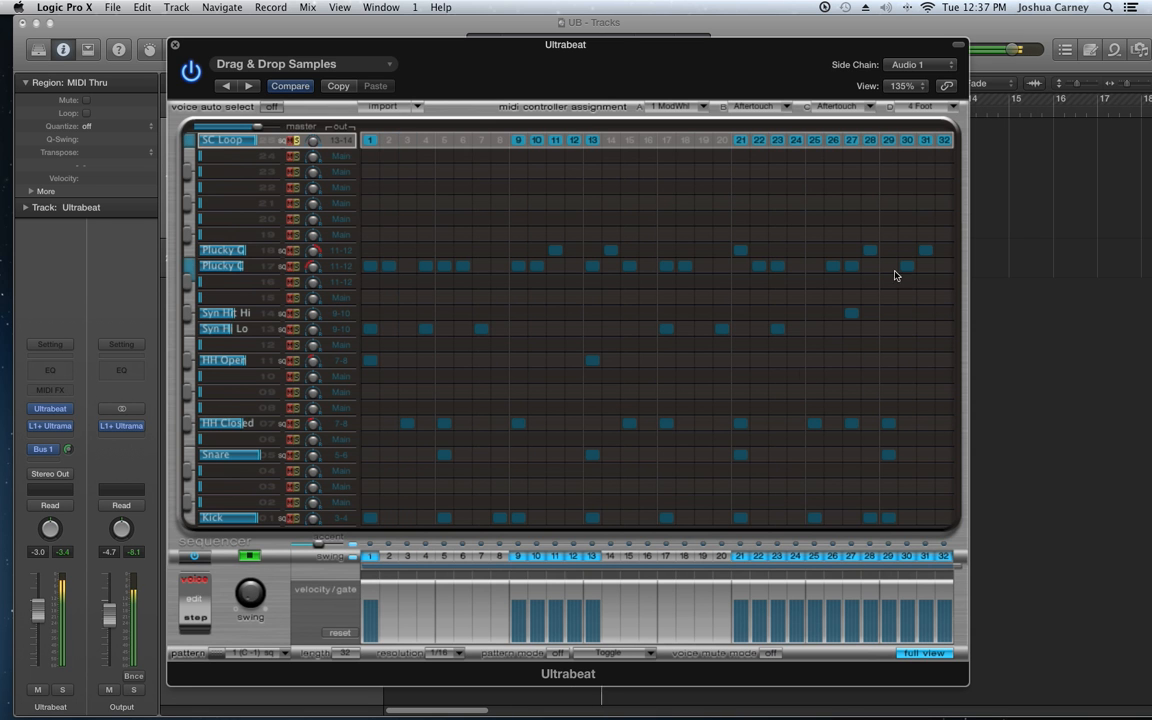
left_click(926, 142)
left_click(944, 142)
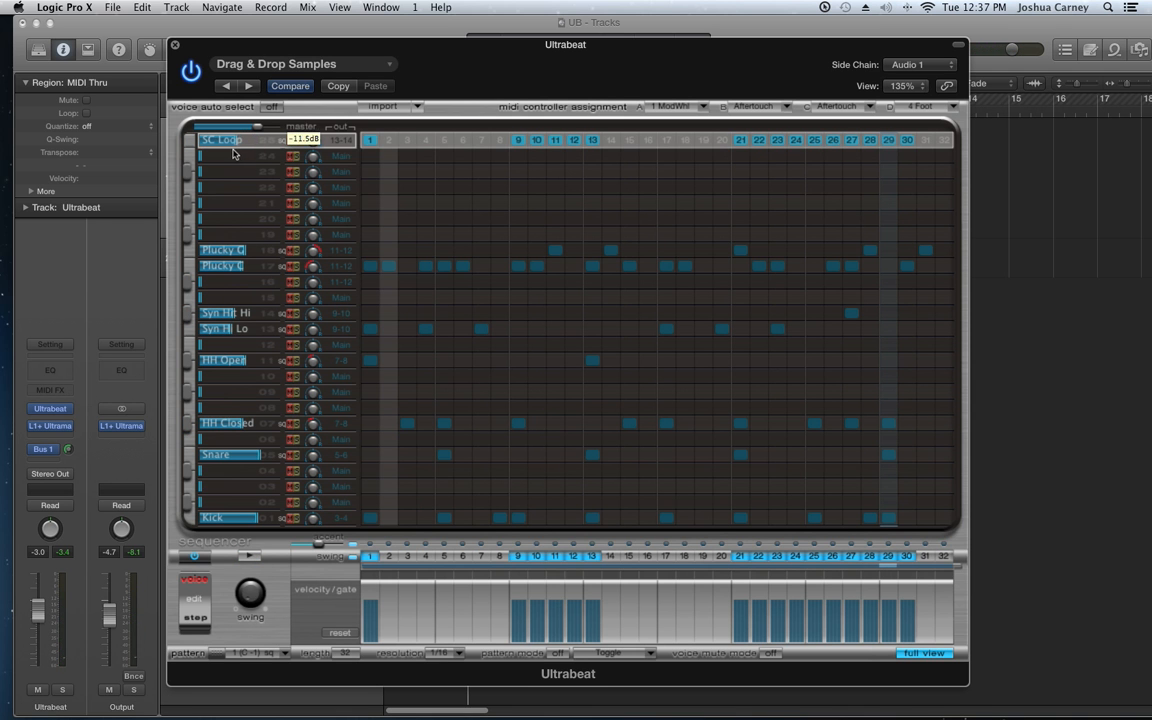
Step: Place the Ultrabeat pattern as a MIDI region at bar 1 of the Ultrabeat track and loop it up to bar 9
left_click_drag(381, 53, 946, 52)
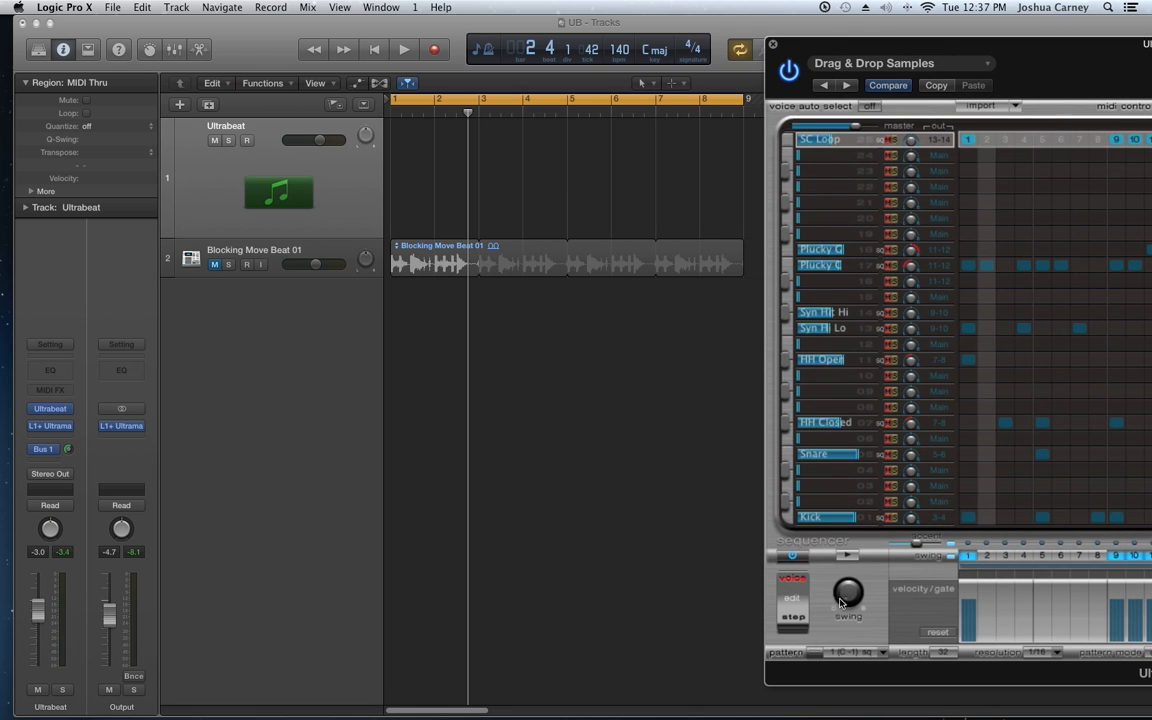
left_click_drag(423, 187, 424, 187)
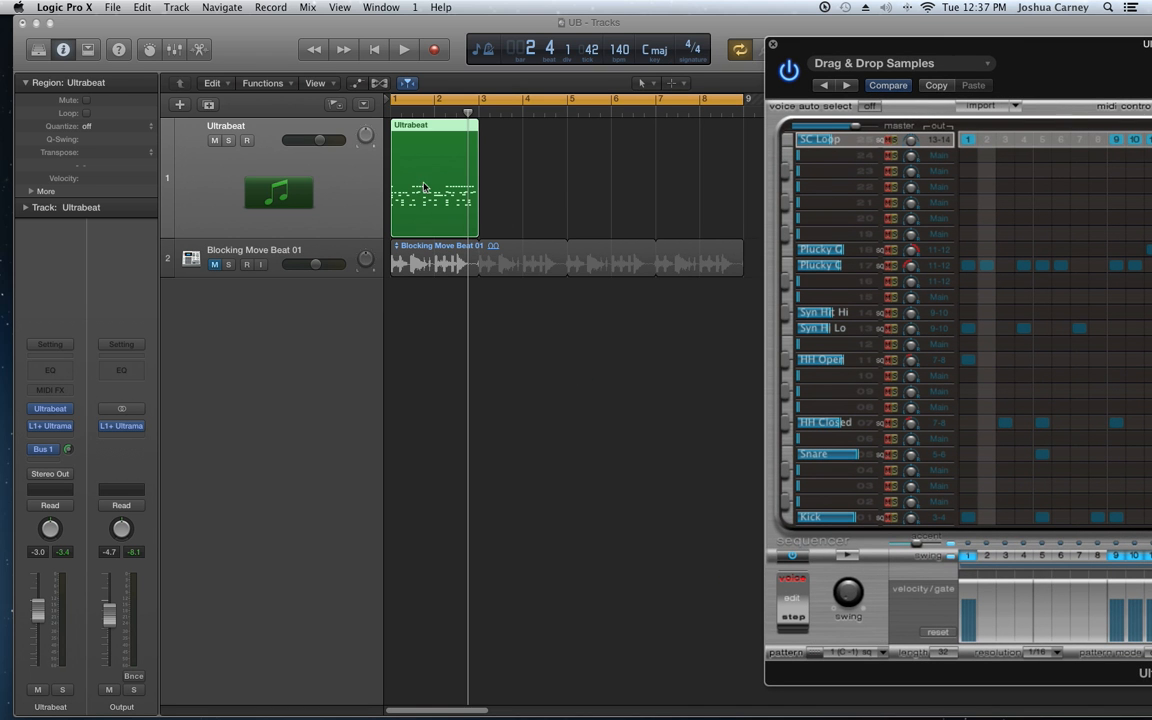
left_click(524, 132)
key("v")
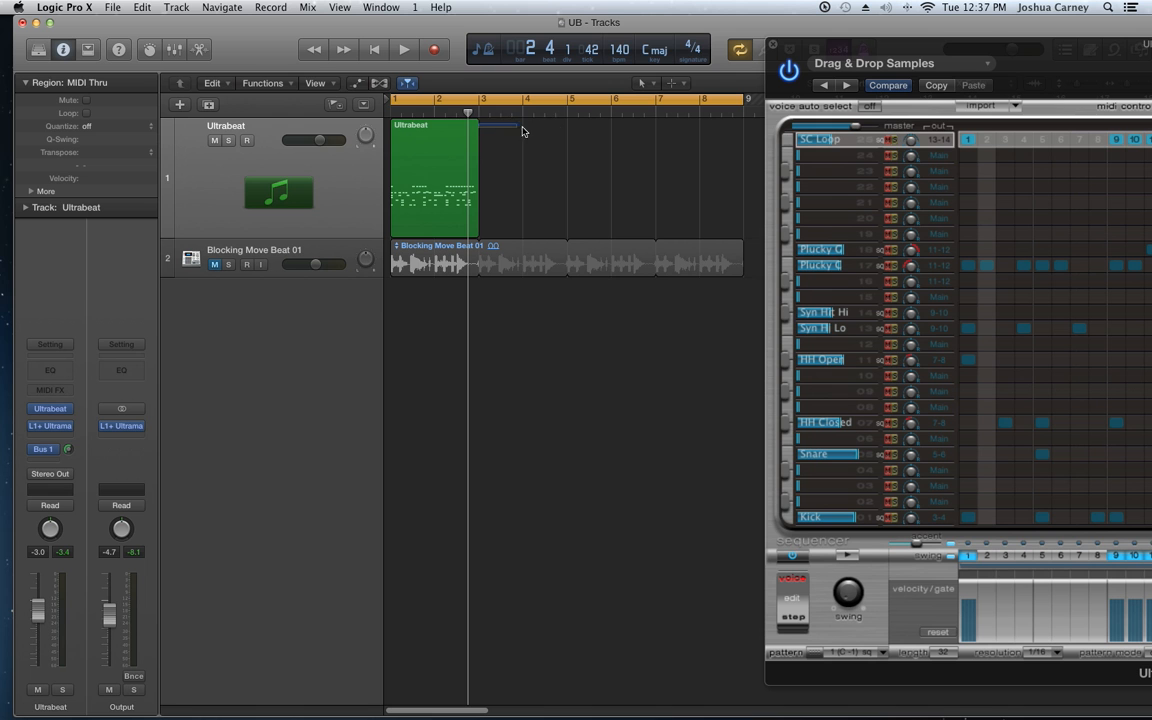
left_click_drag(533, 140, 748, 172)
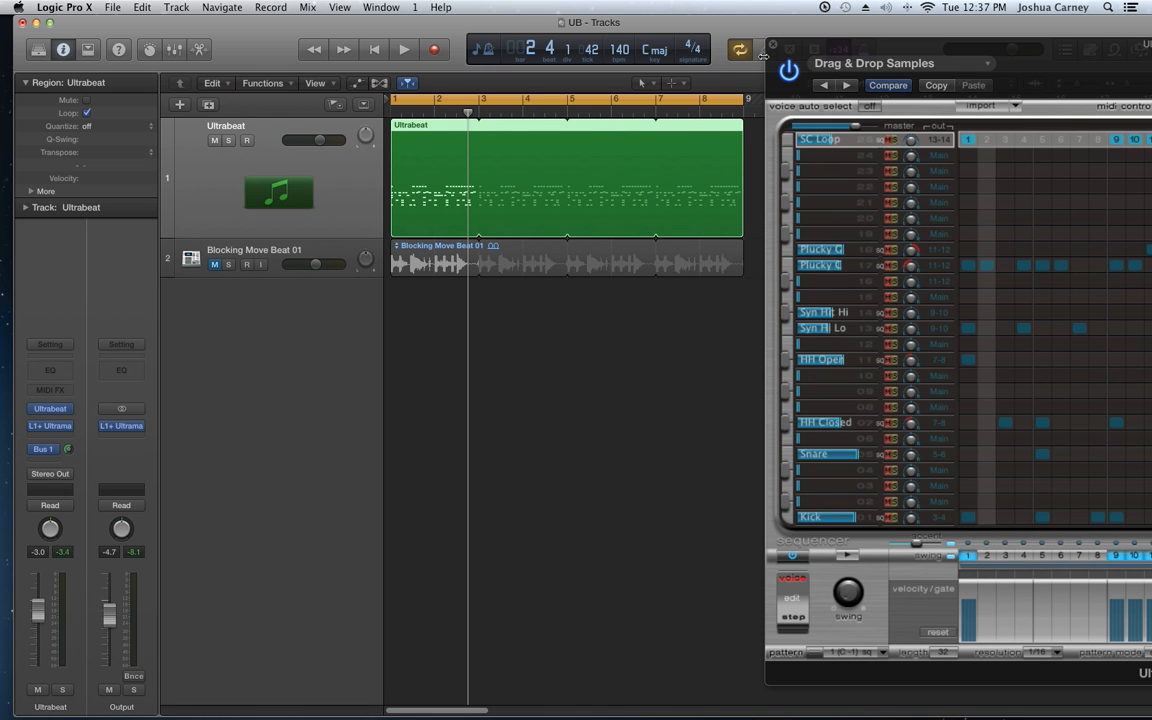
Step: Close the Ultrabeat window and zoom the tracks area so both looped regions fit in view up to bar 9
left_click(773, 48)
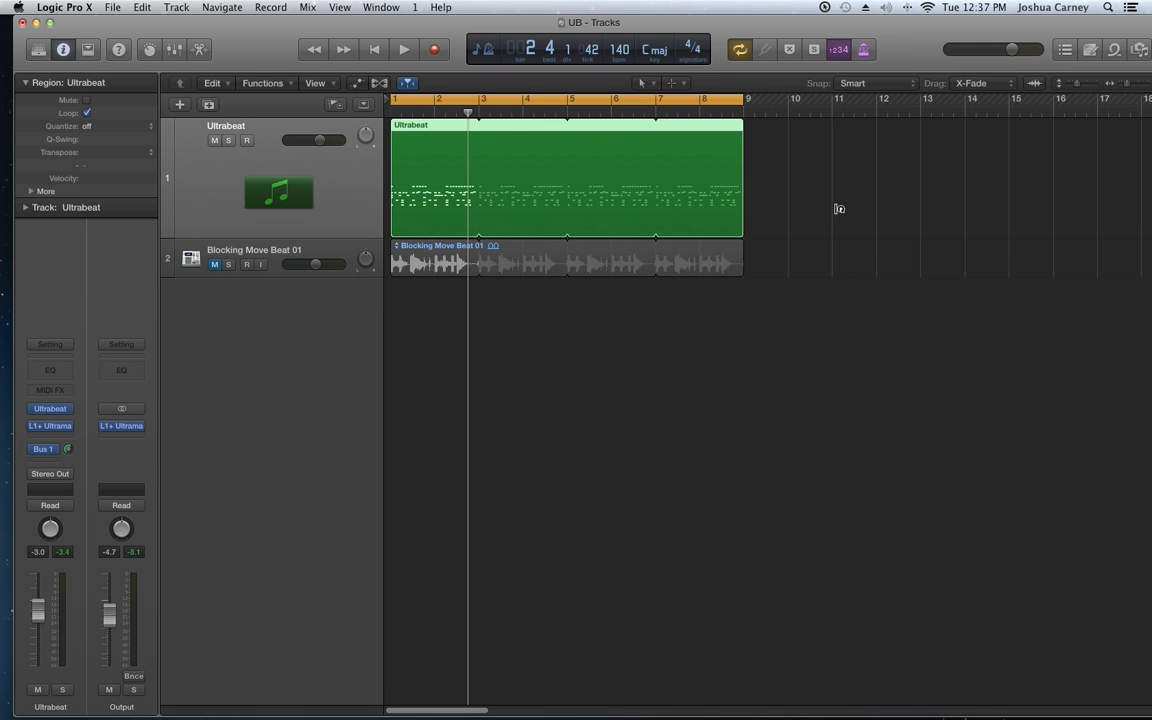
left_click(837, 209)
key("z")
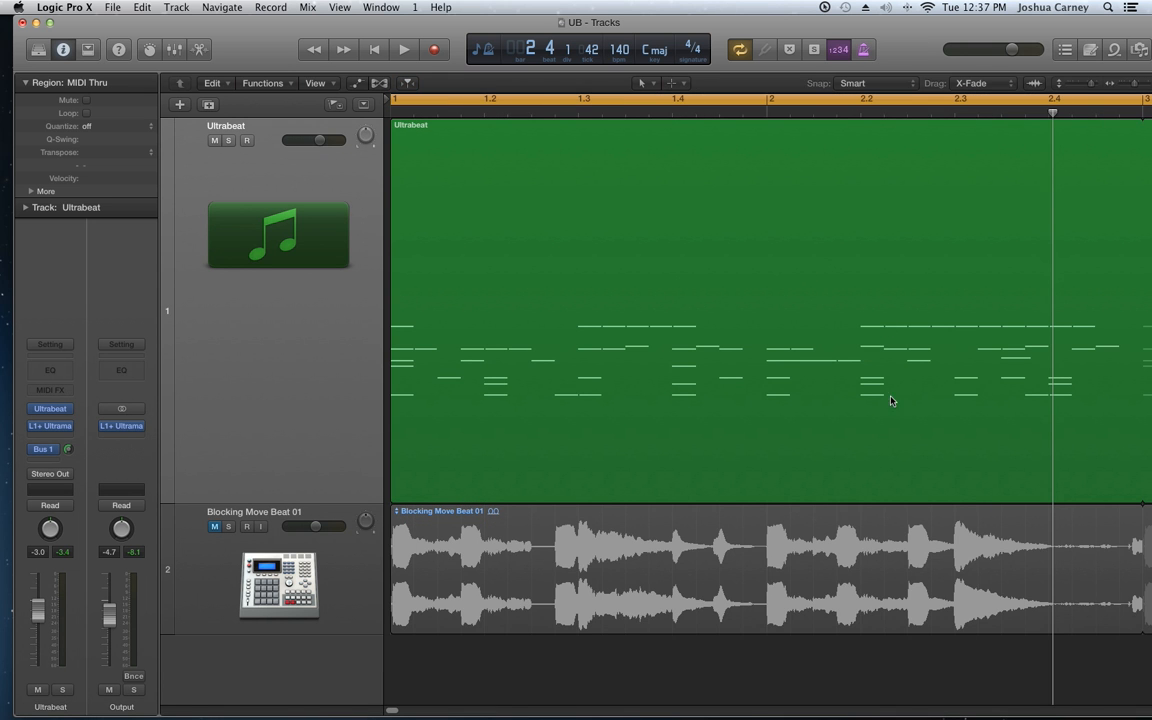
left_click(1127, 84)
left_click(1127, 84)
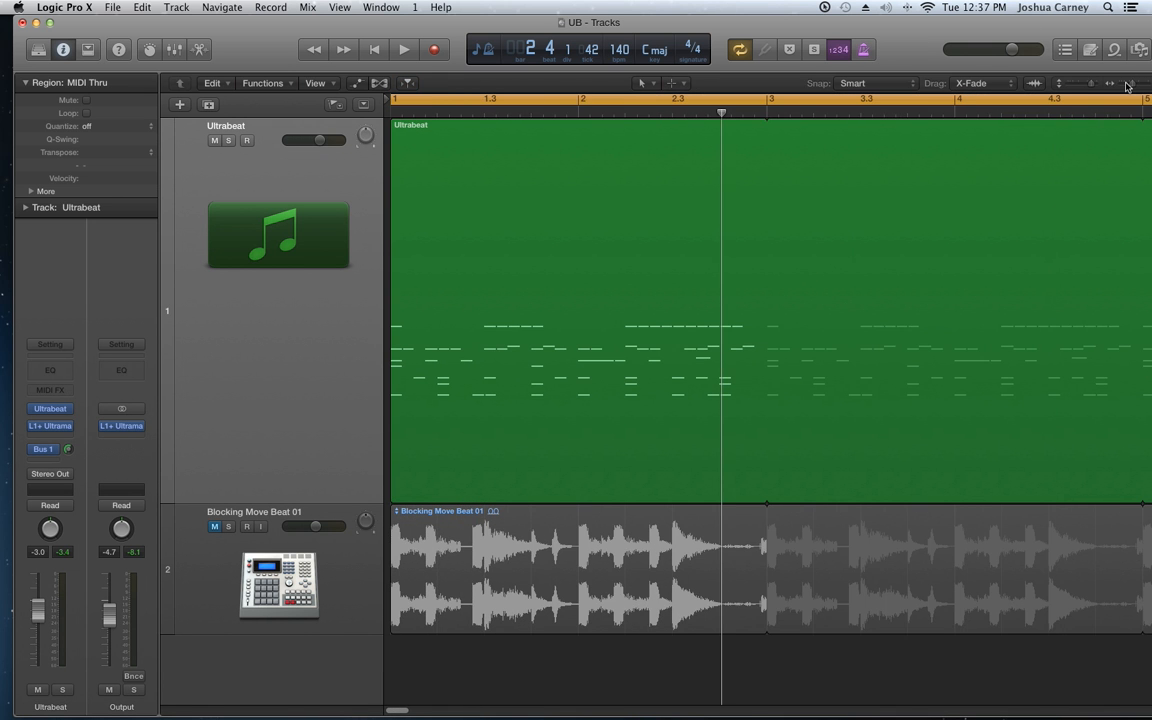
left_click(1127, 84)
left_click(1127, 84)
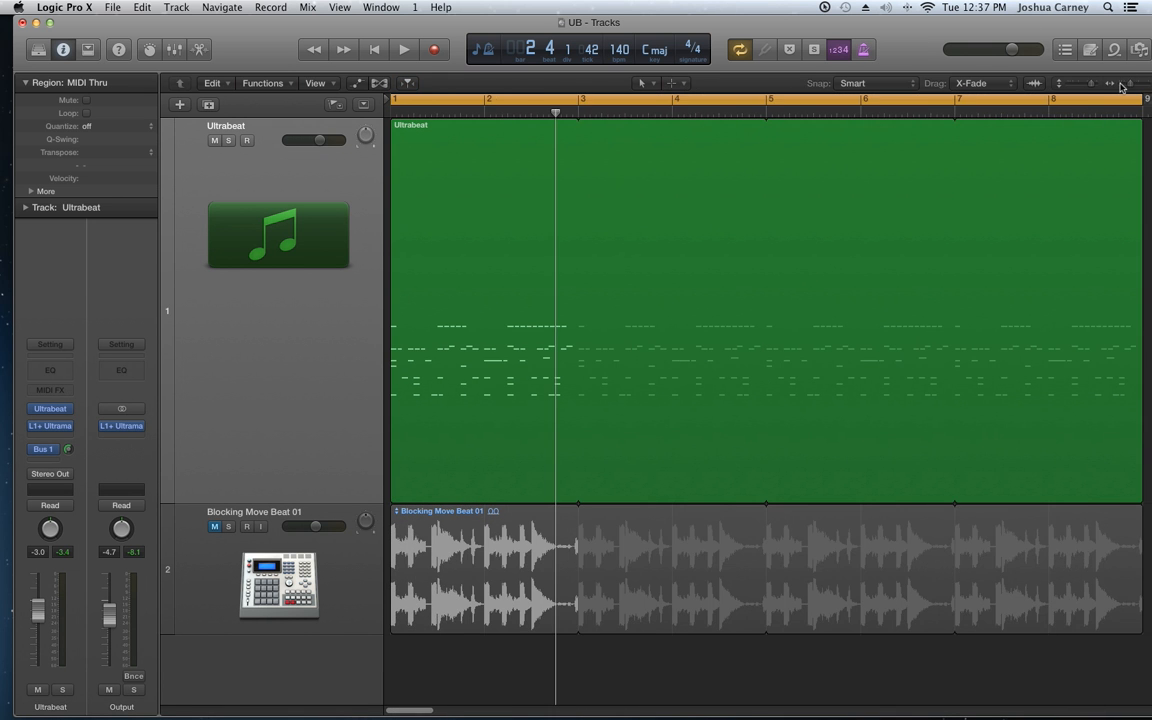
left_click(1120, 86)
Step: Play the looped arrangement from bar 1, open Ultrabeat to check its sequencer playback, and close its window
key("Return")
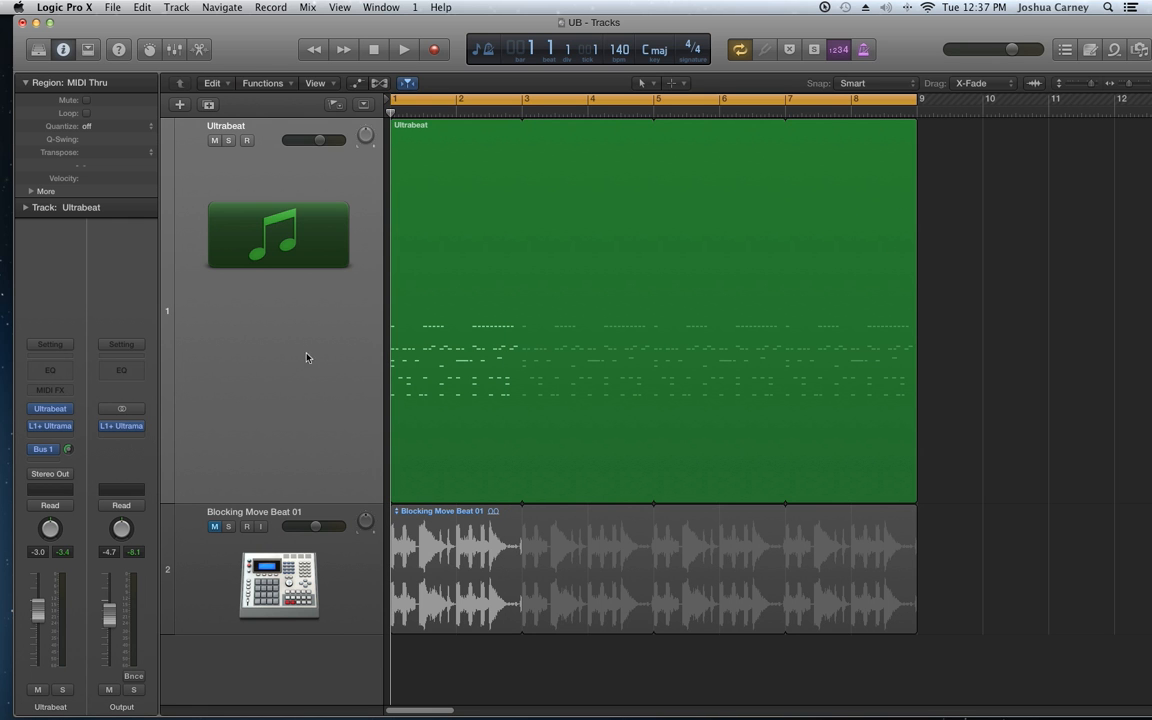
key("space")
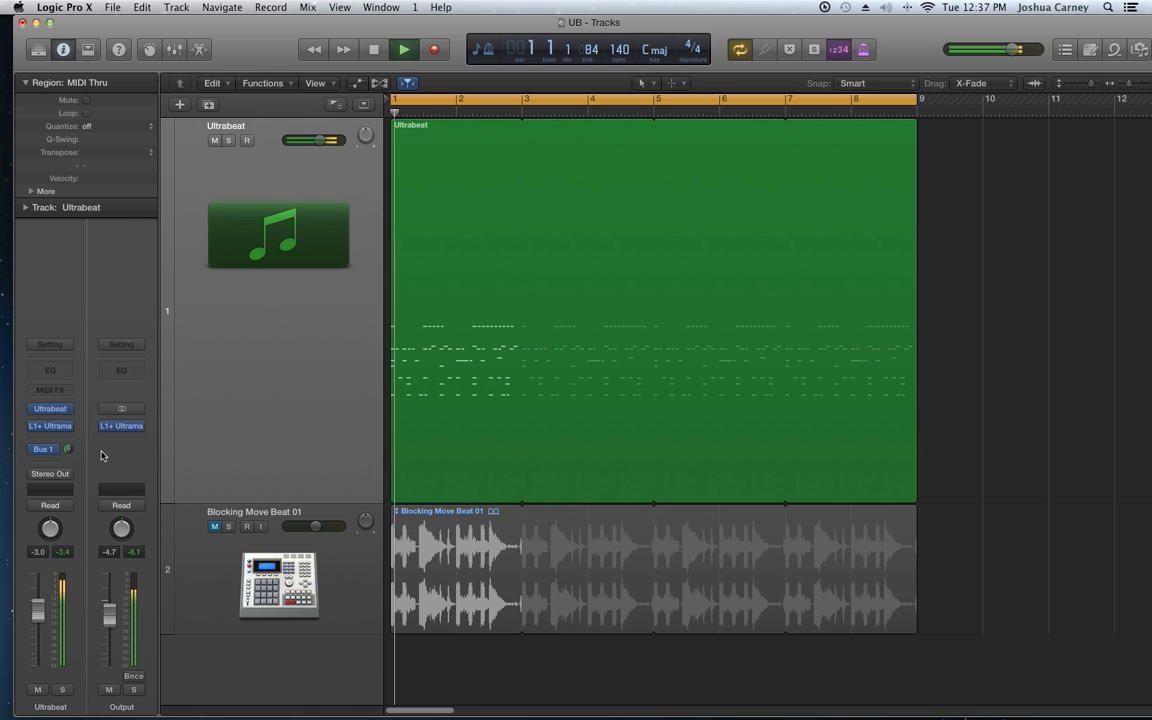
left_click(52, 411)
left_click(845, 556)
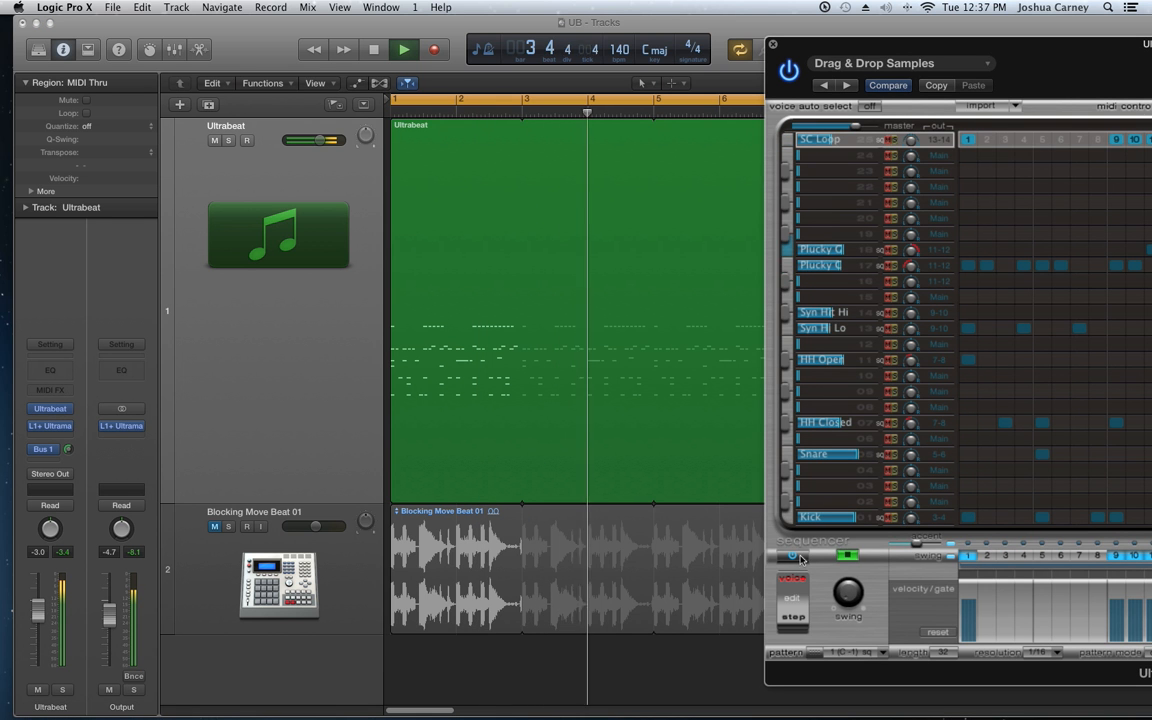
left_click(774, 44)
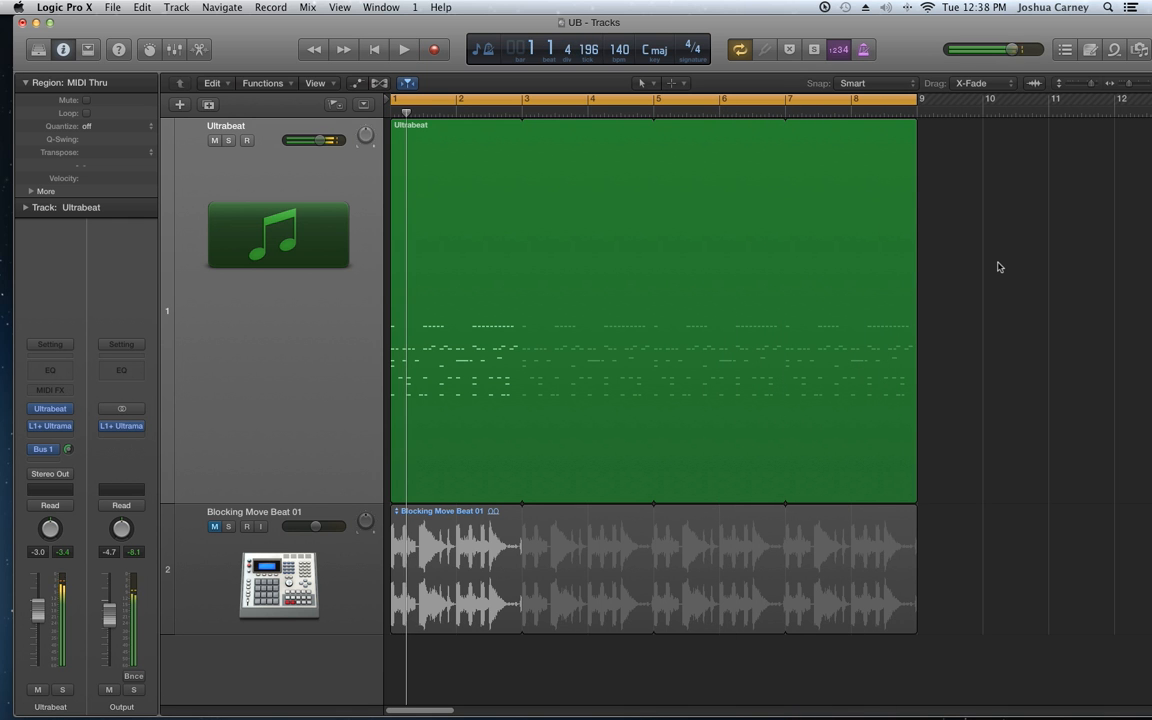
Step: Open Ultrabeat and load the Steely Beats kit from 01 Drum Kits as a second kit to import from
left_click(51, 411)
left_click_drag(1014, 35, 453, 38)
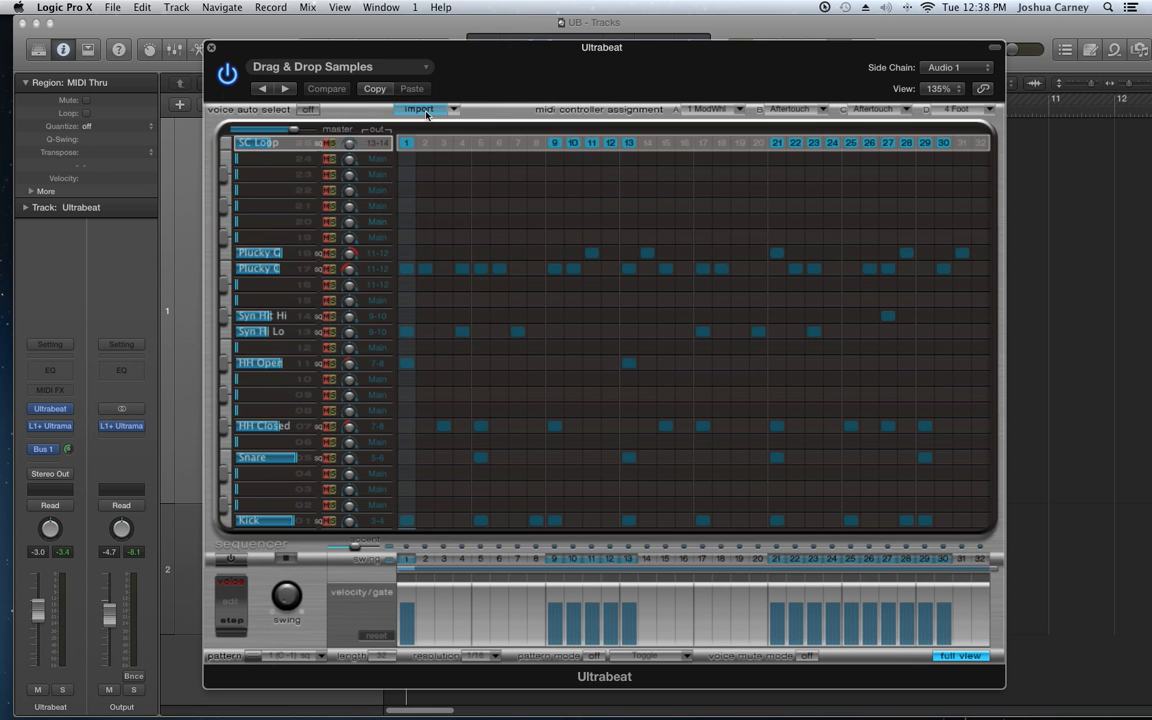
left_click(419, 109)
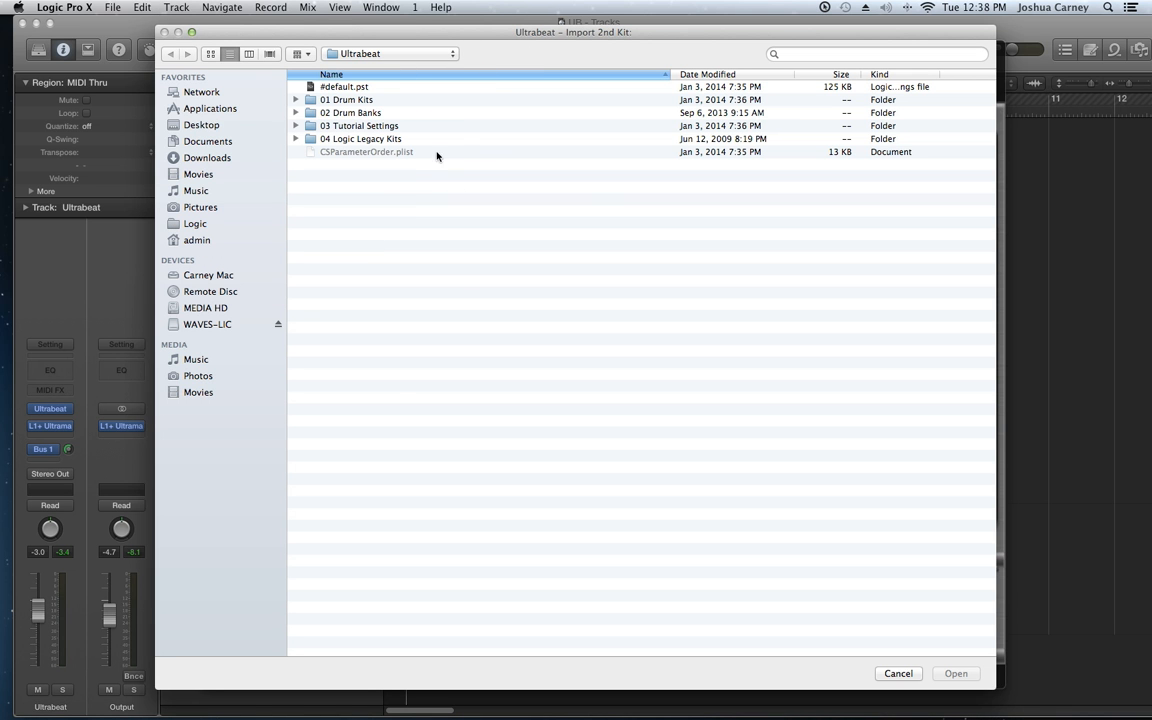
double_click(367, 100)
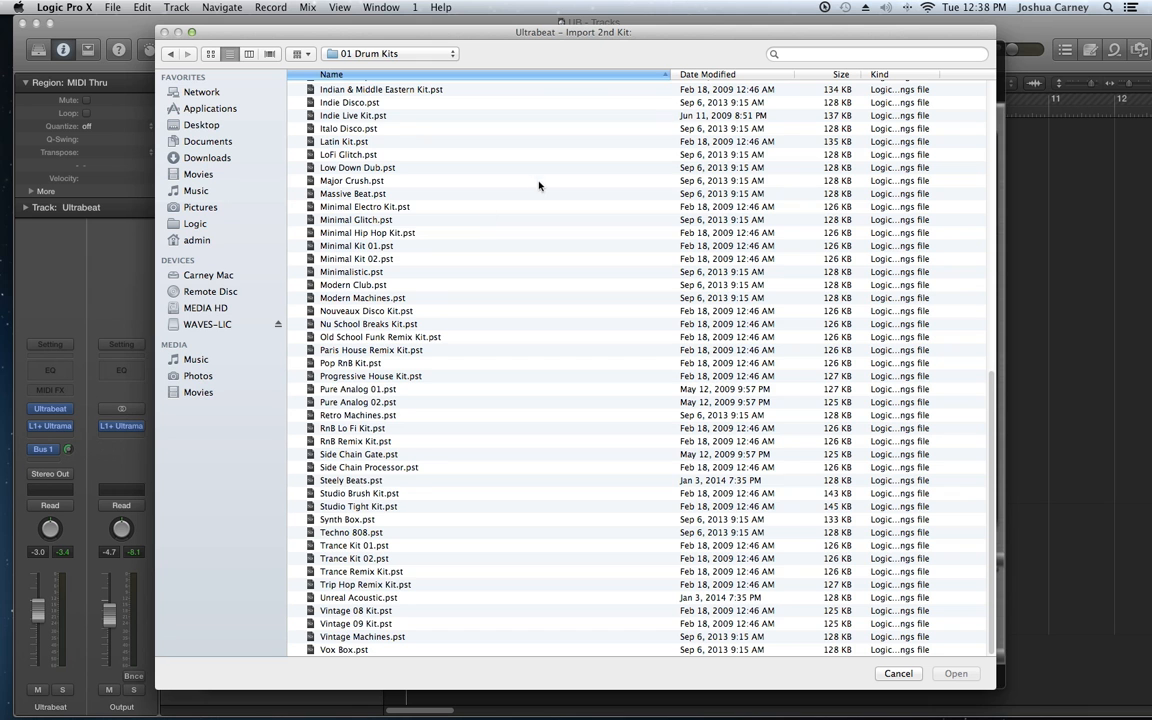
double_click(348, 480)
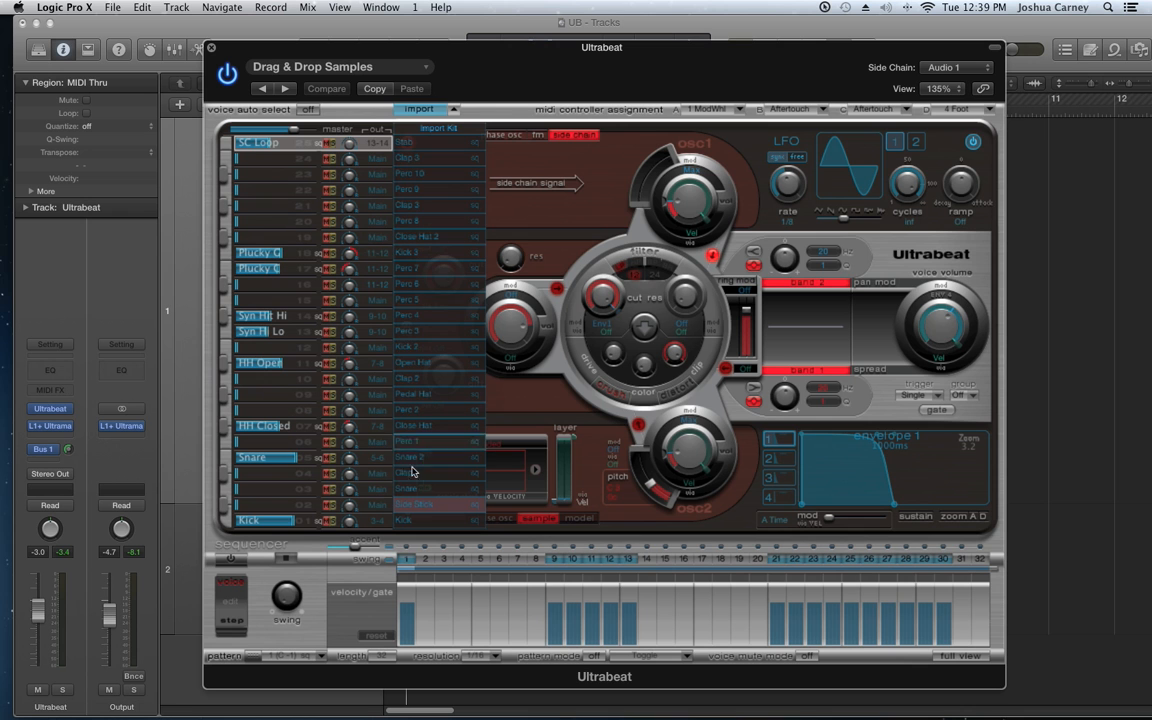
Step: Audition voices throughout the Steely Beats import kit, including its claps, percussion, Stab, Side Stick and Snare
left_click(428, 205)
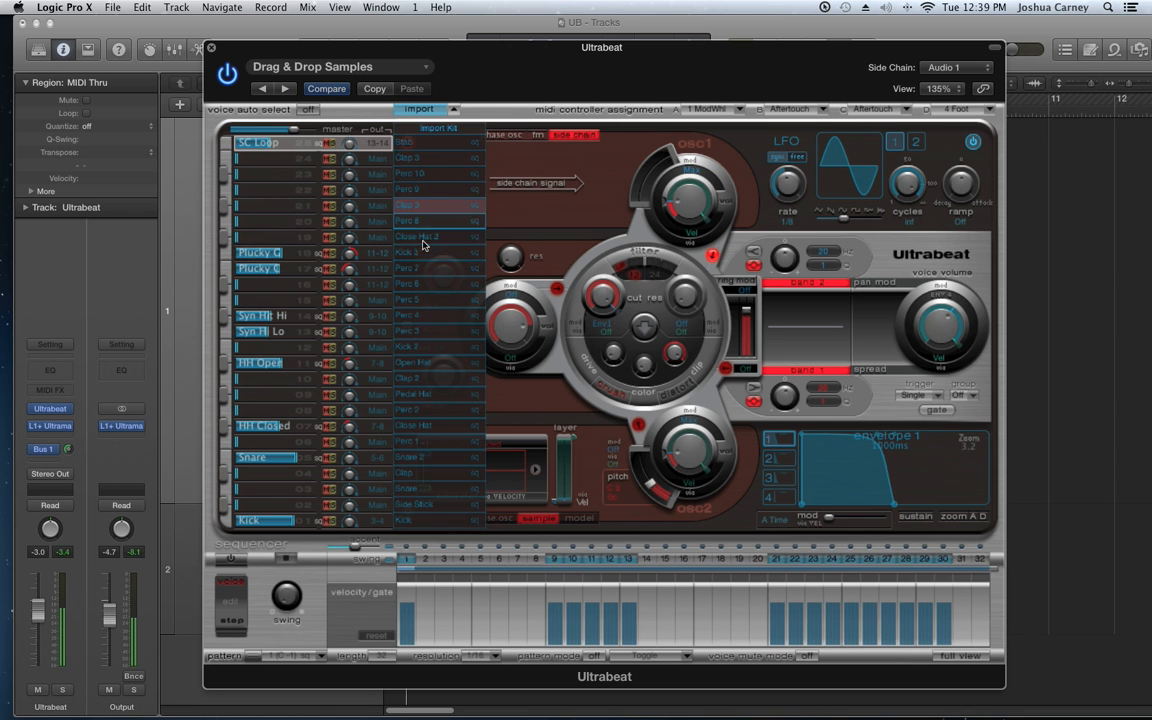
left_click(418, 330)
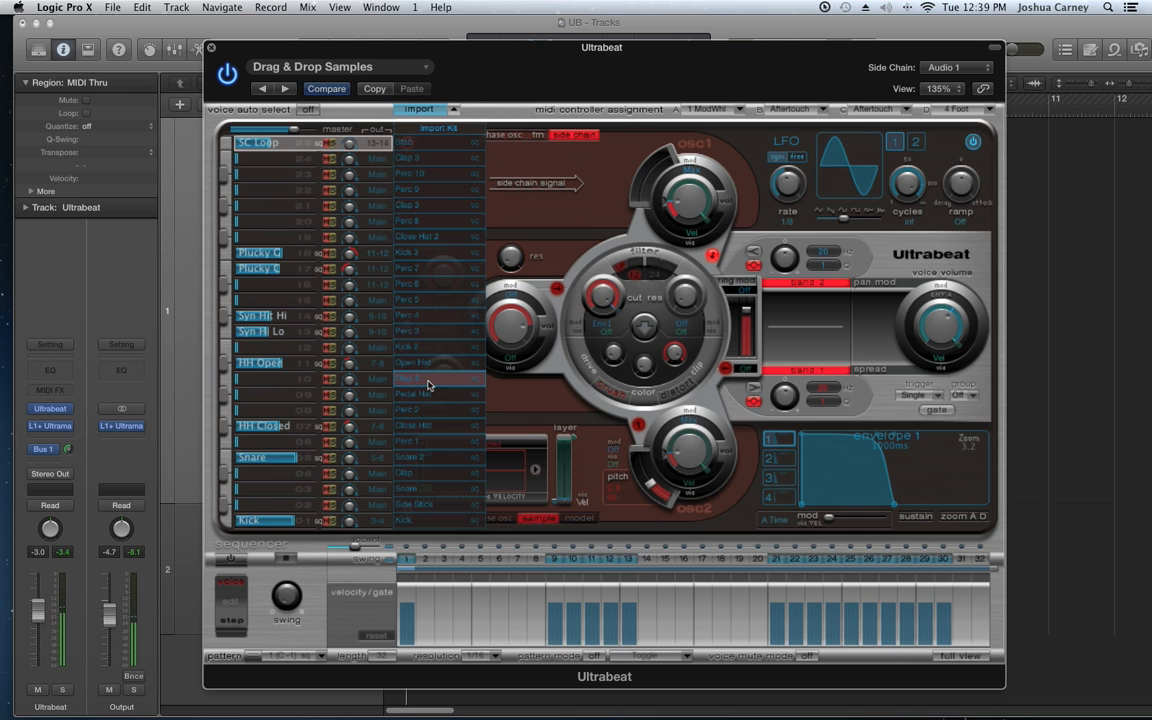
left_click(413, 316)
left_click(418, 287)
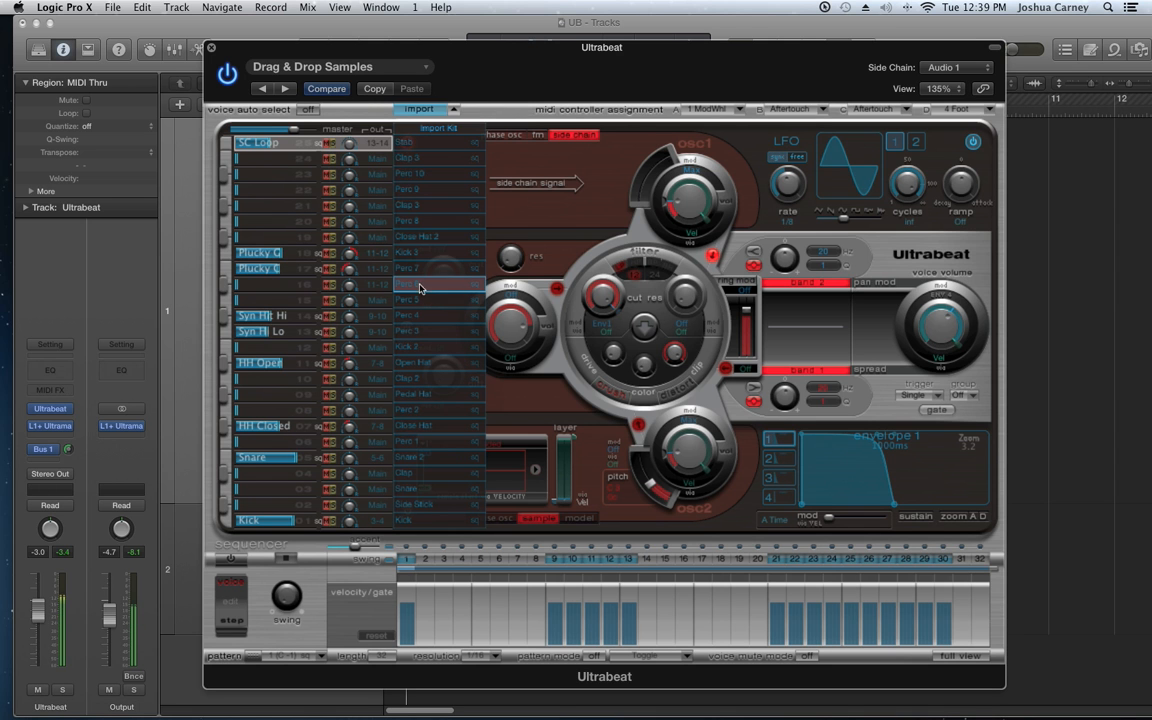
left_click(411, 220)
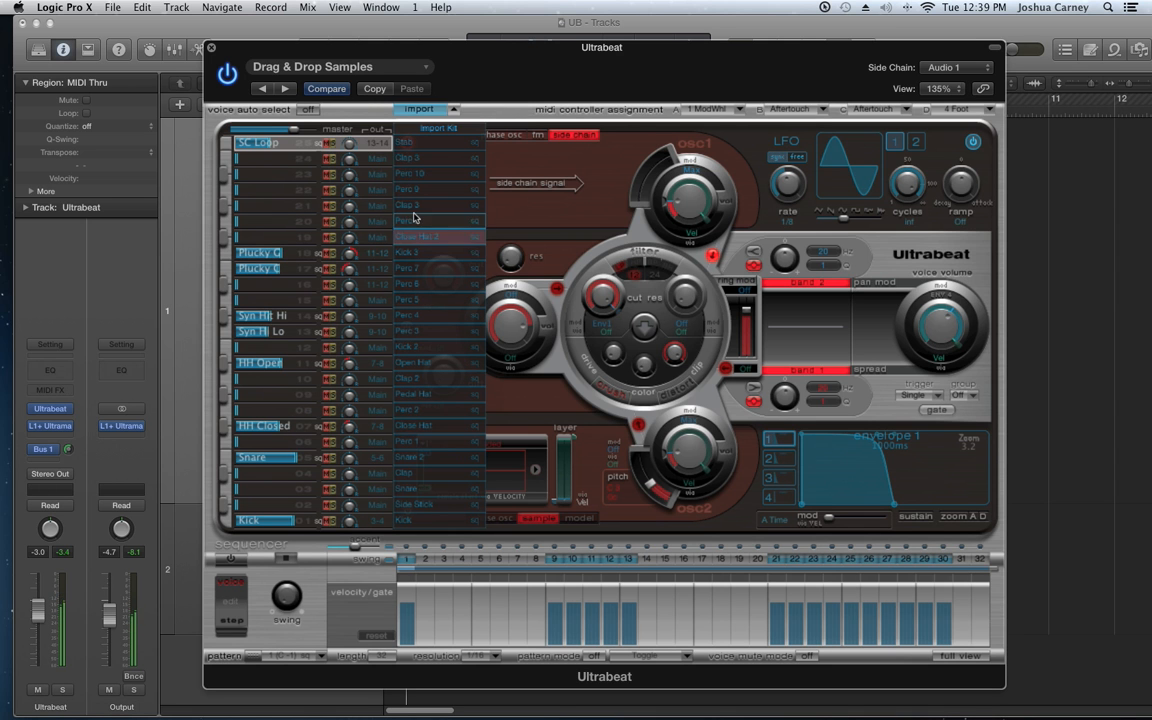
left_click(422, 159)
left_click(422, 146)
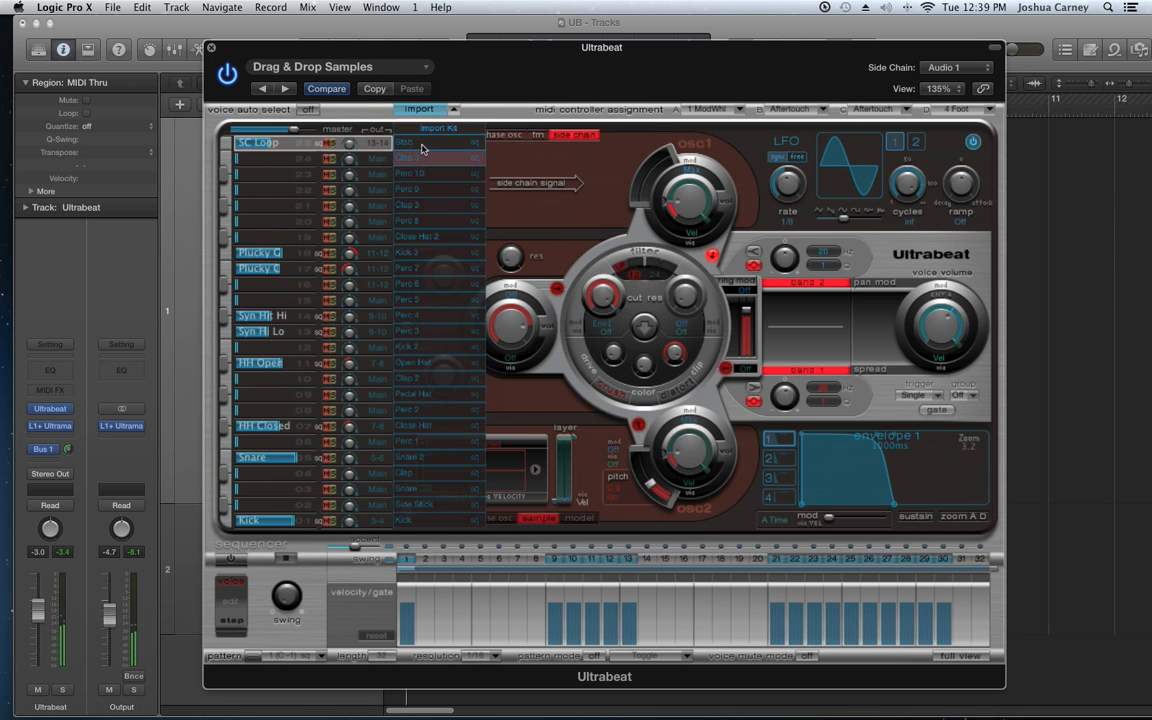
left_click(422, 146)
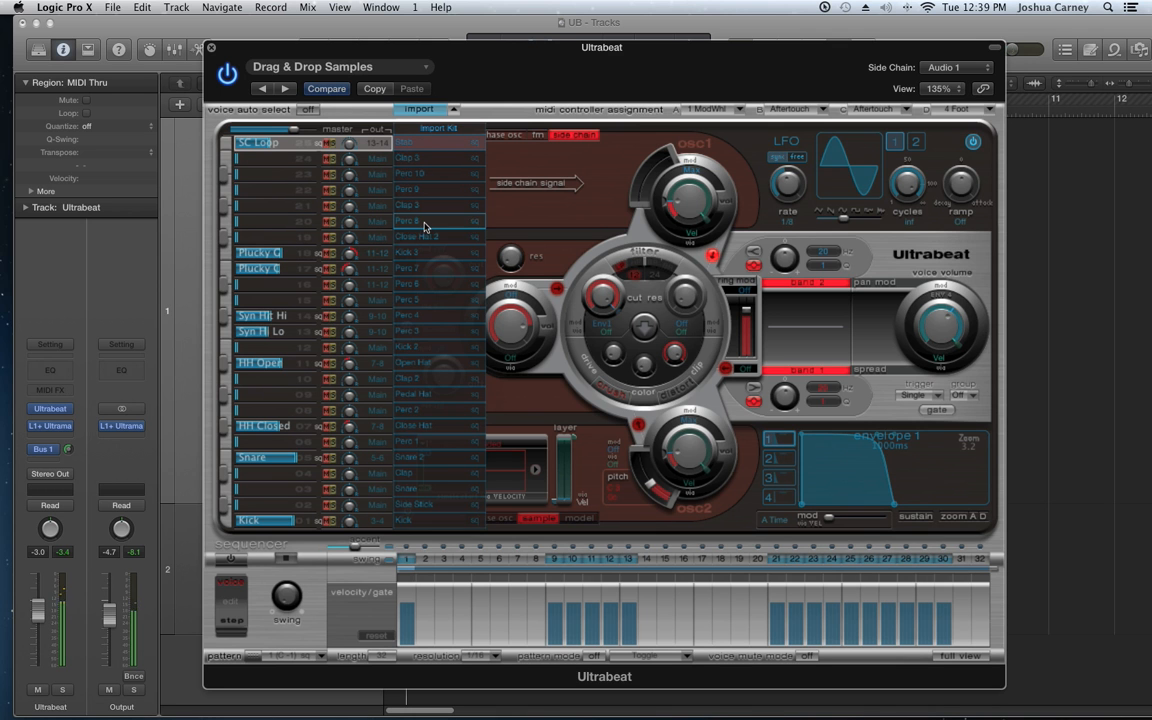
left_click(420, 510)
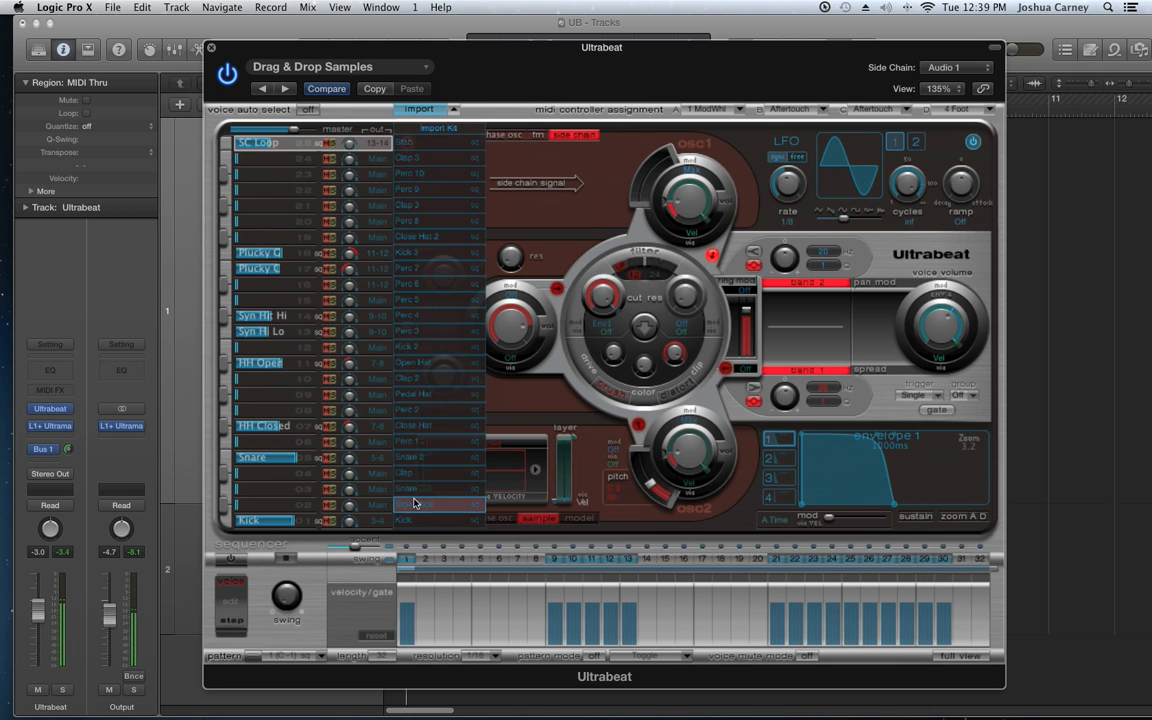
left_click(415, 490)
Step: Copy the Side Stick voice from the import kit into empty voice slot 2 and hide the import list
left_click(424, 505)
left_click_drag(432, 510, 266, 509)
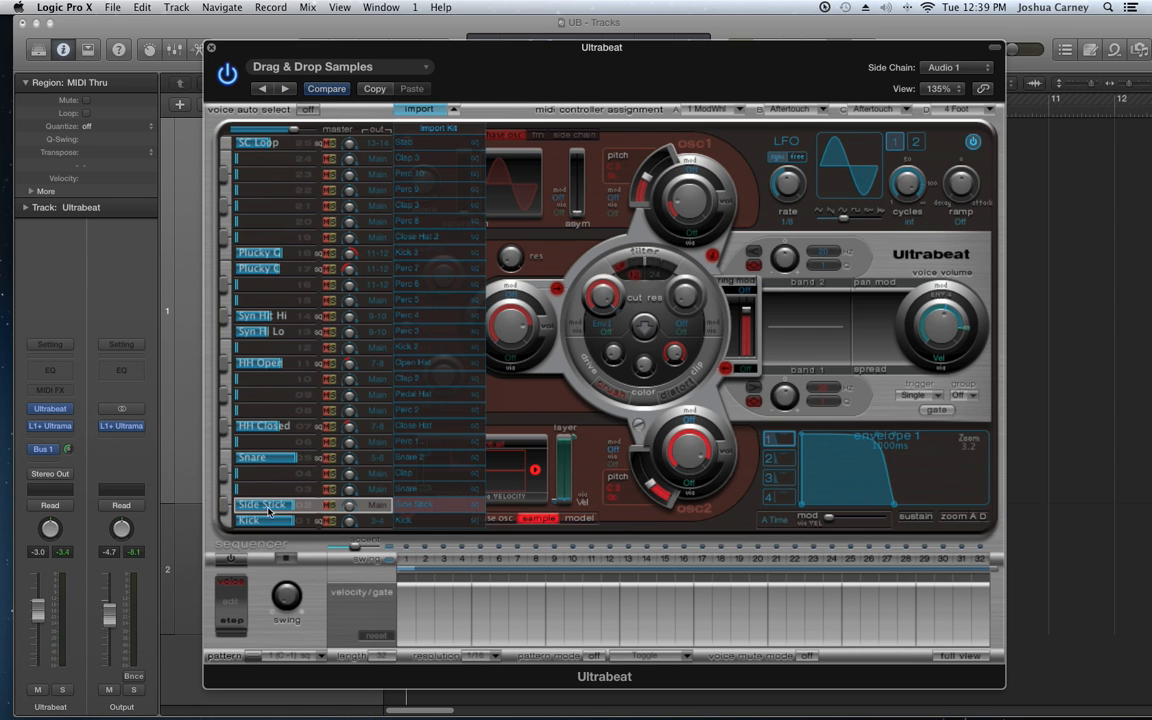
left_click(455, 110)
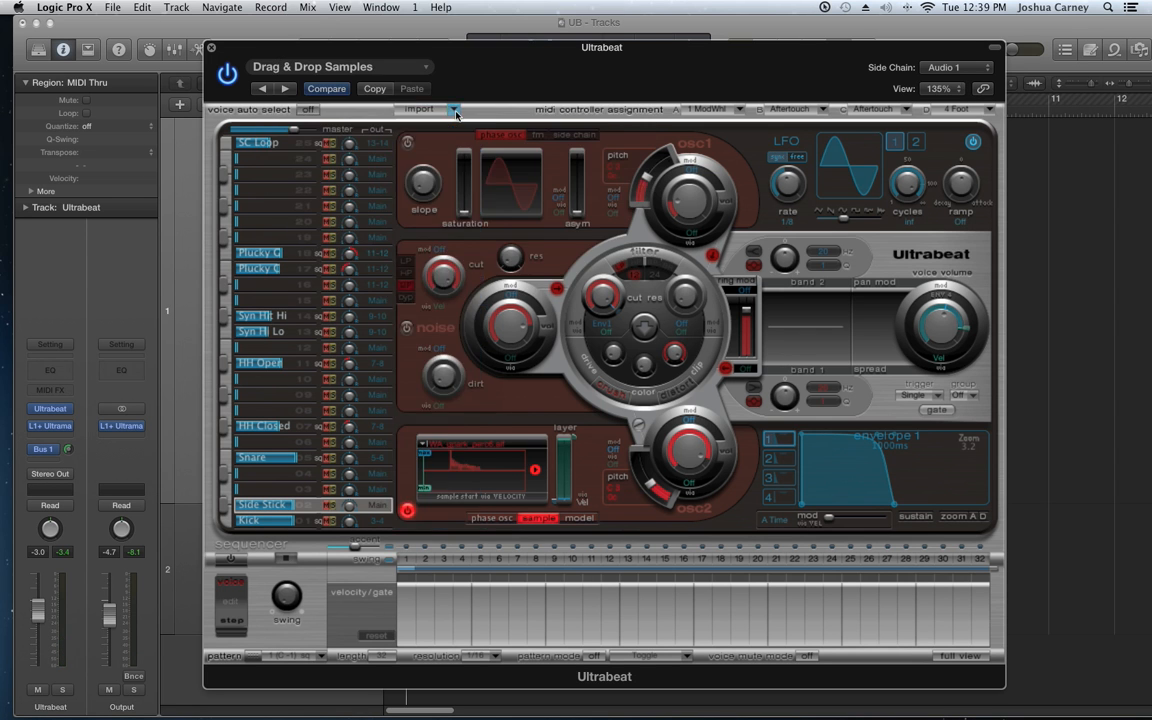
Step: Show the sequencer grid for all voices and add Side Stick hits on every downbeat
left_click(945, 655)
right_click(406, 507)
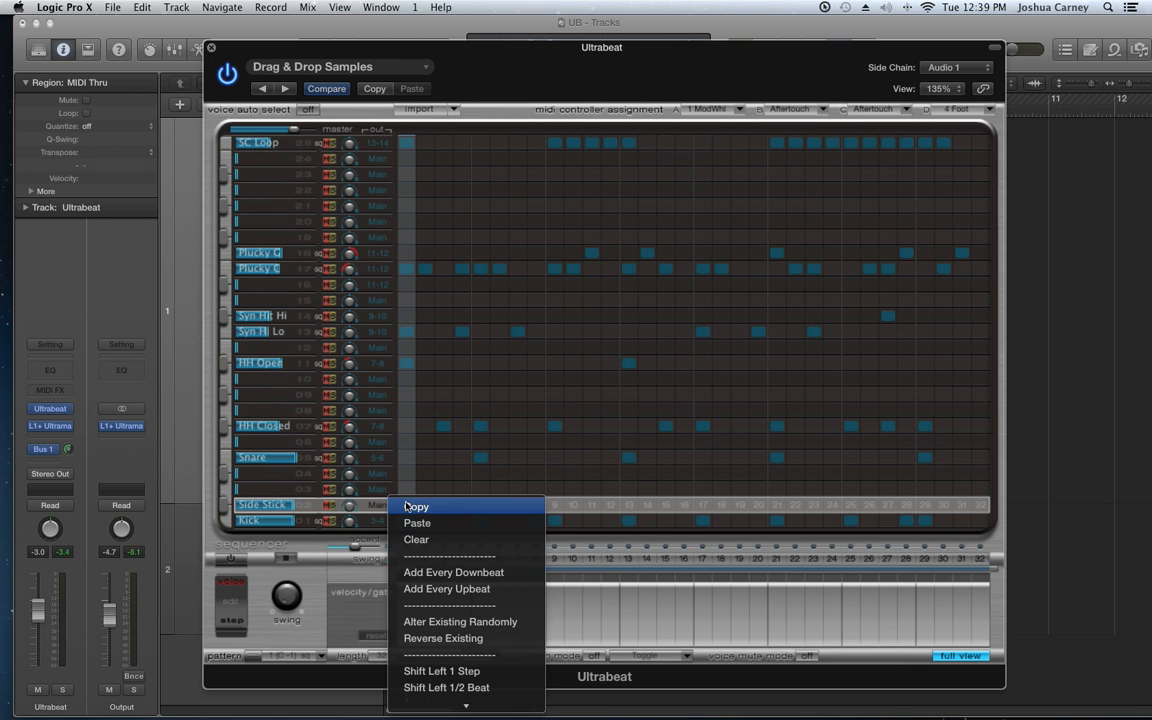
left_click(440, 572)
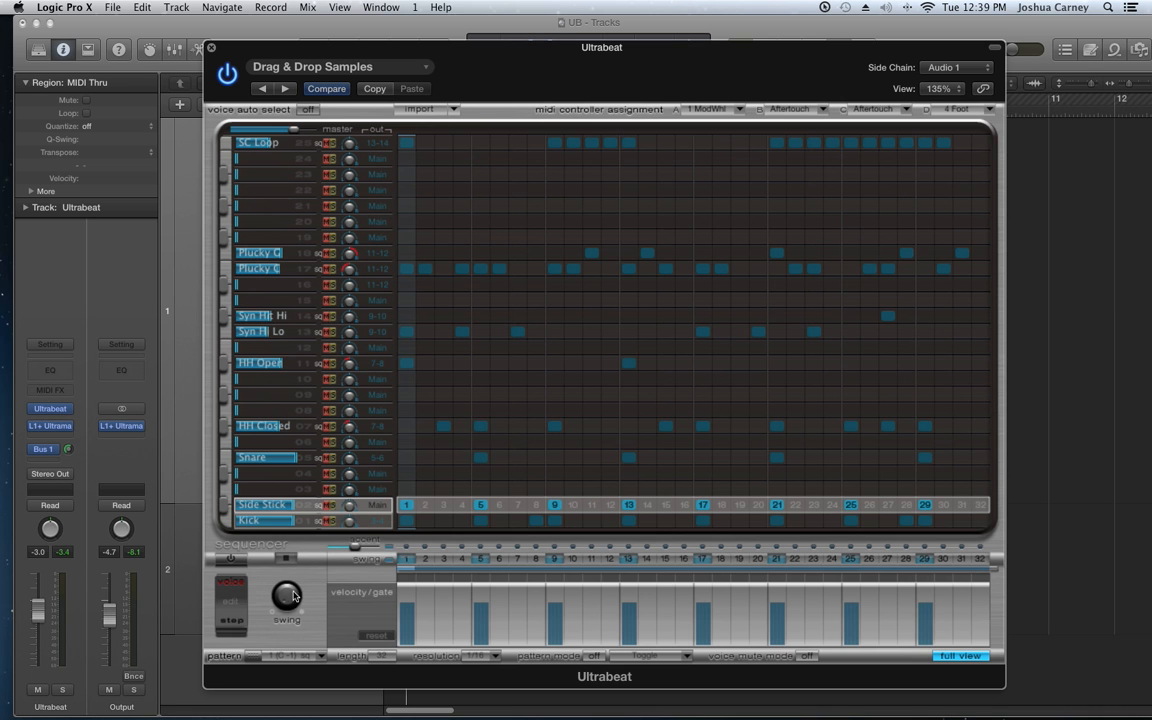
Step: Turn the SC Loop voice's level all the way down while the pattern plays, and stop the sequencer
key("space")
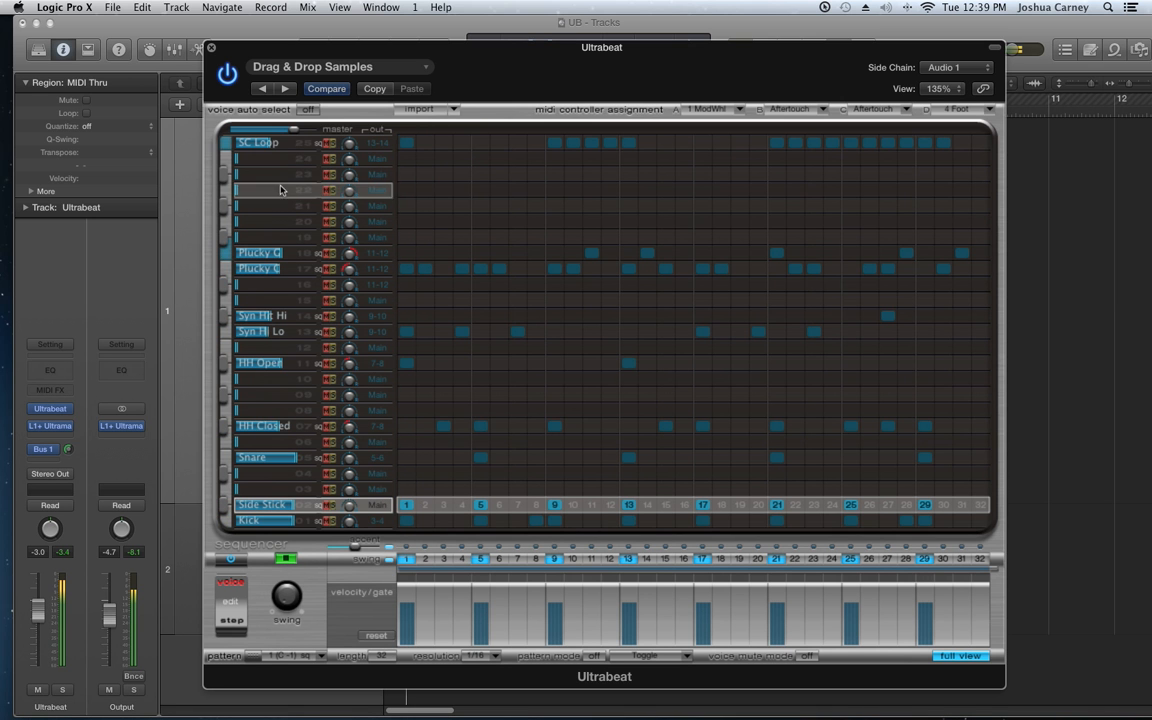
left_click(256, 148)
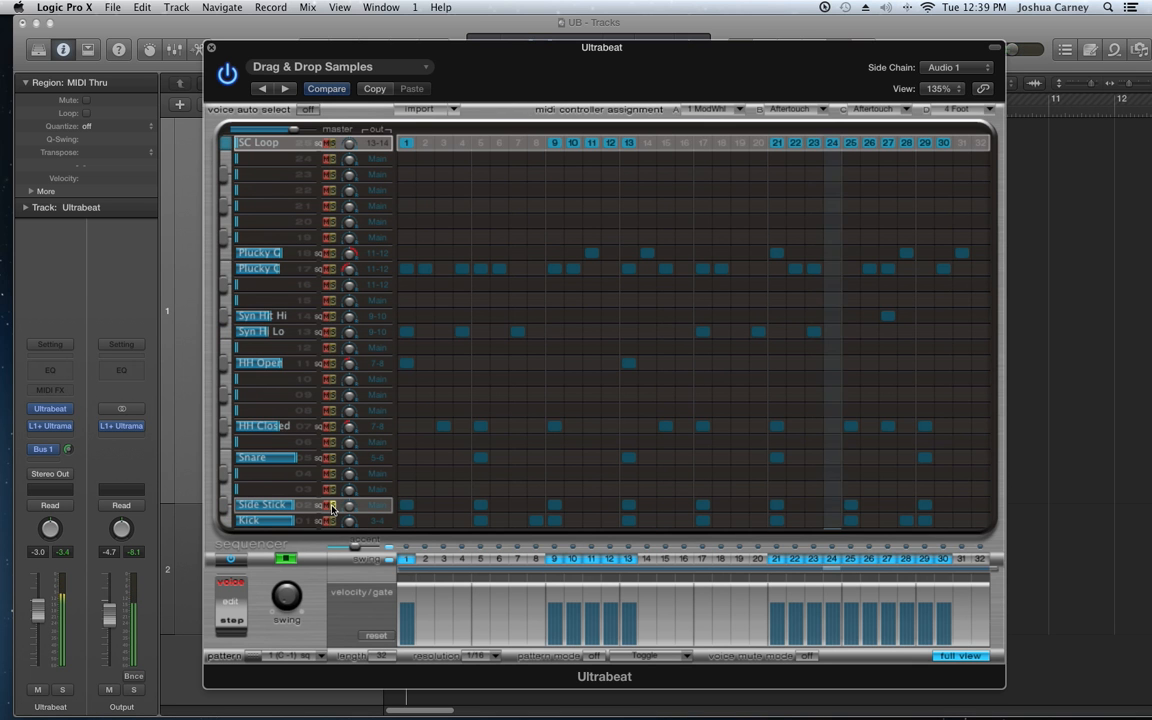
left_click(292, 558)
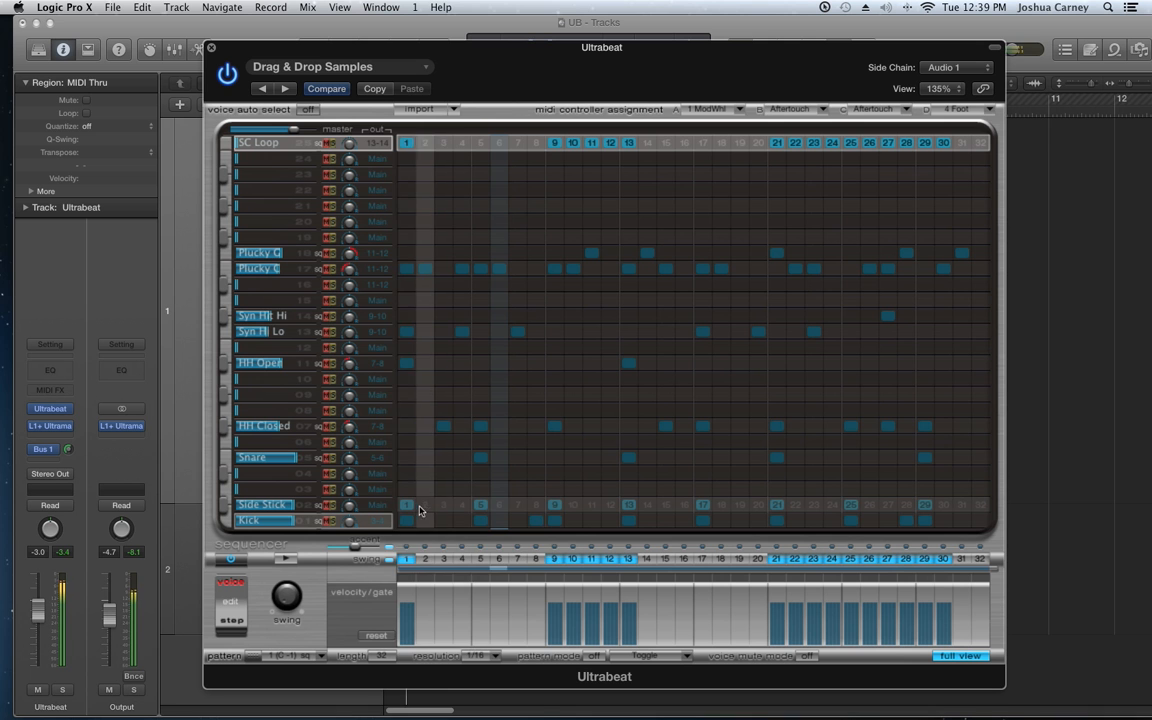
Step: Clear the Side Stick hits and add hits on every upbeat instead
right_click(395, 503)
left_click(443, 547)
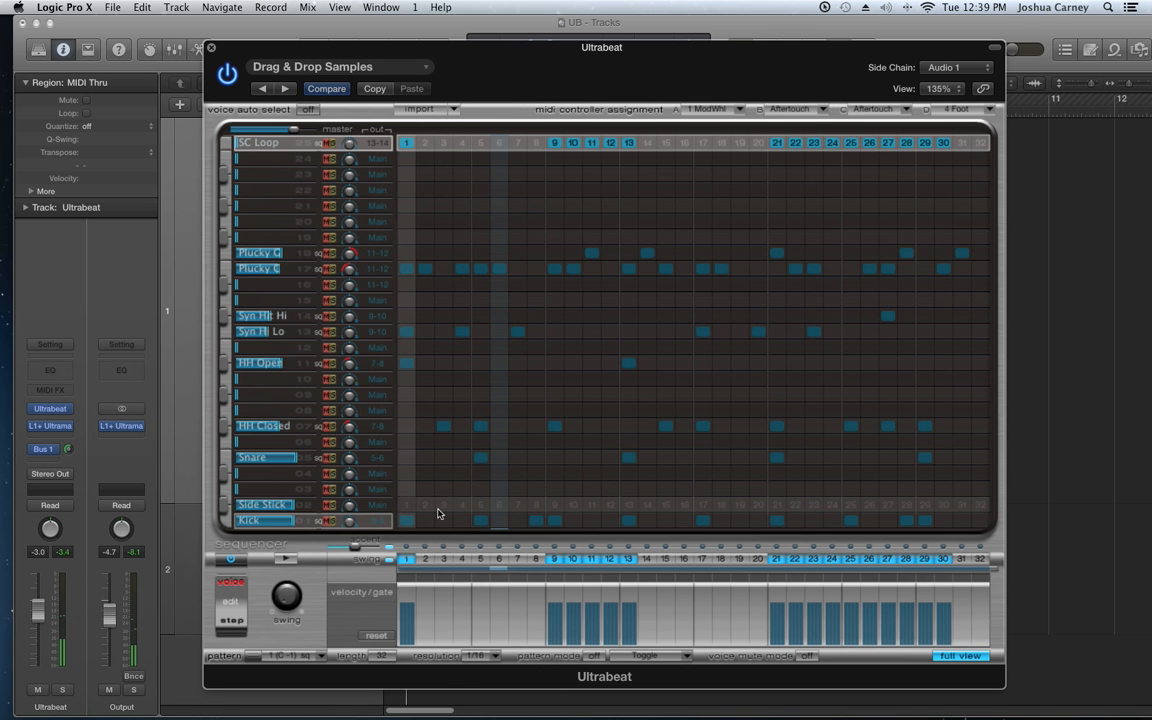
right_click(433, 506)
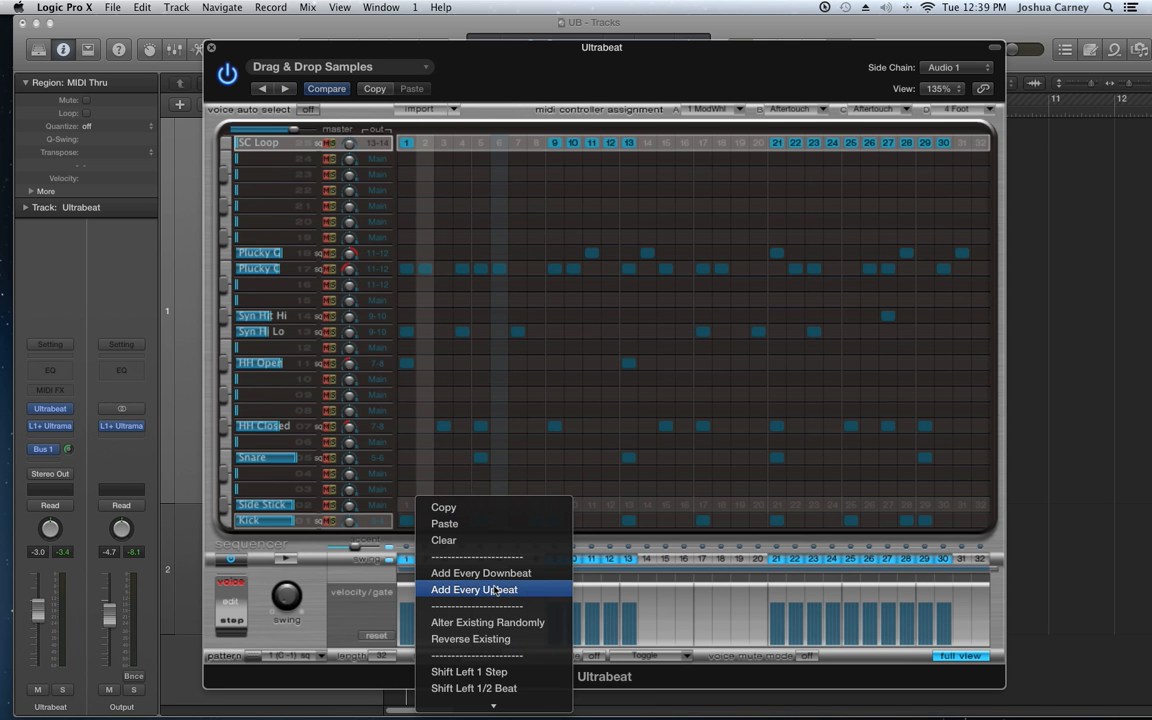
left_click(455, 589)
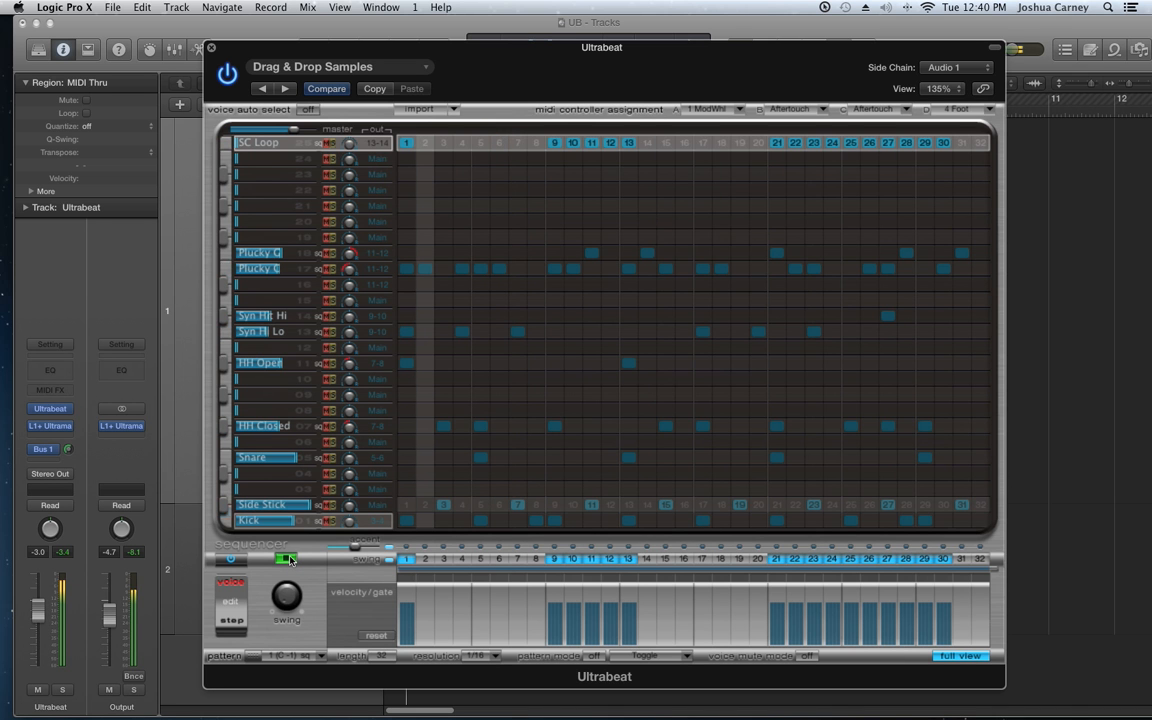
Step: Load Acoustic Snare Bank from the 02 Drum Banks folder as the second kit to import from
left_click(420, 110)
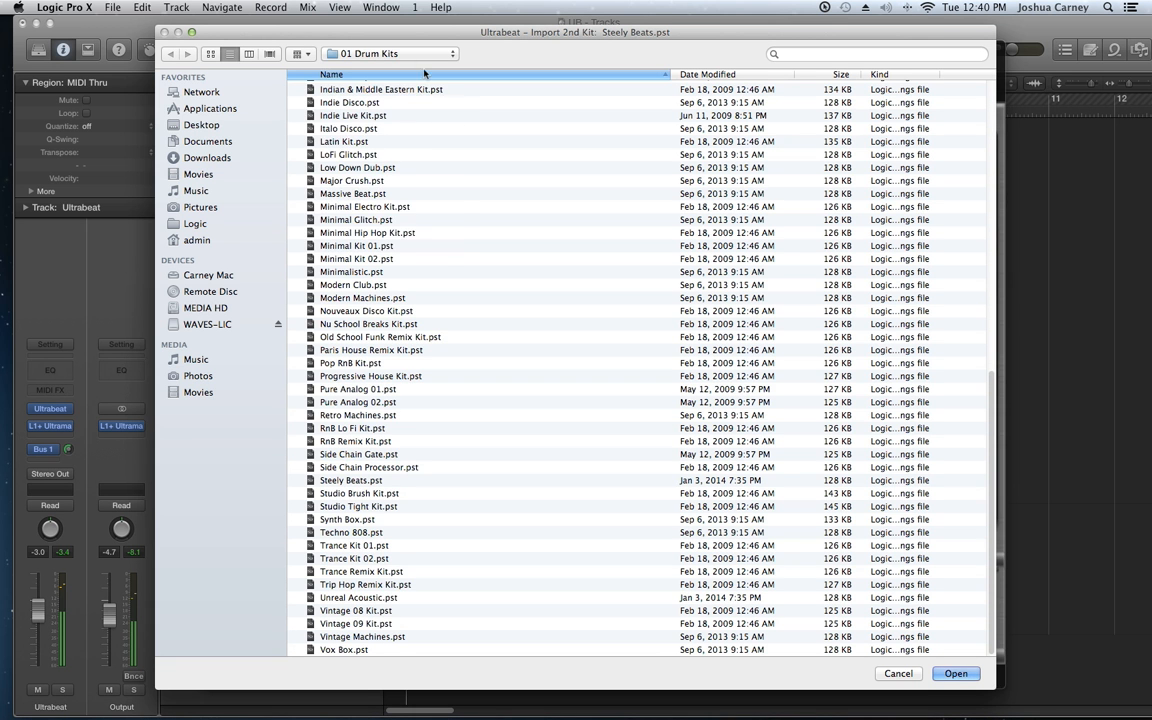
left_click(409, 55)
left_click(407, 68)
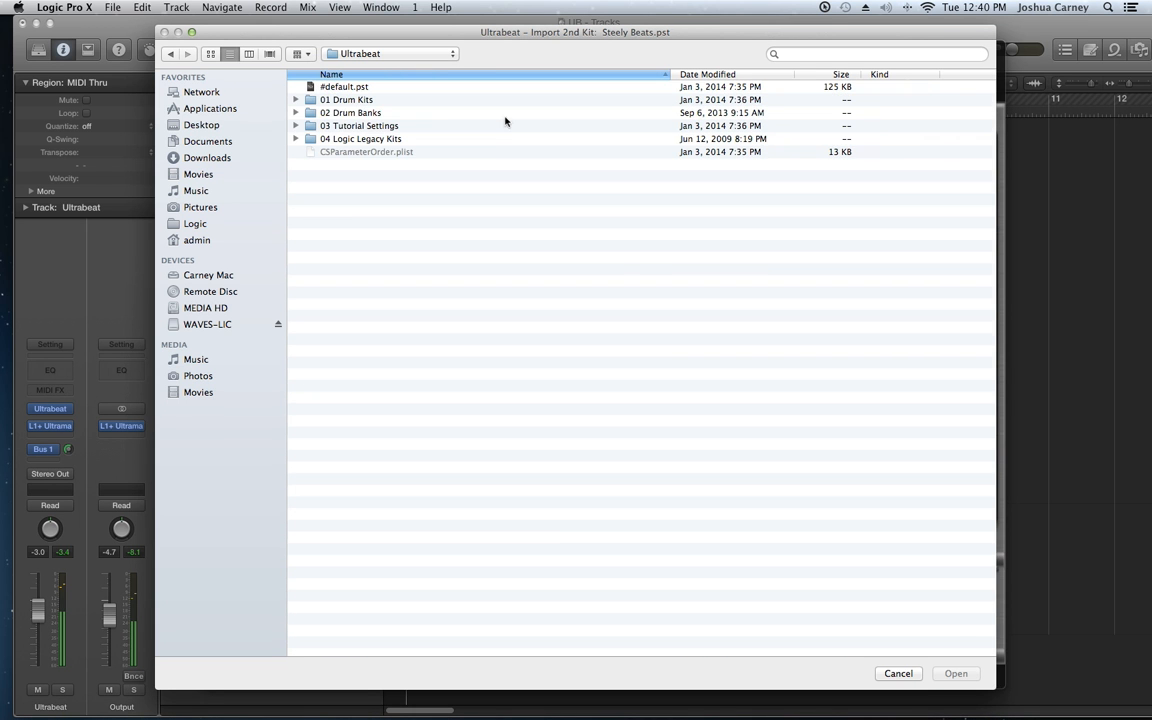
double_click(365, 114)
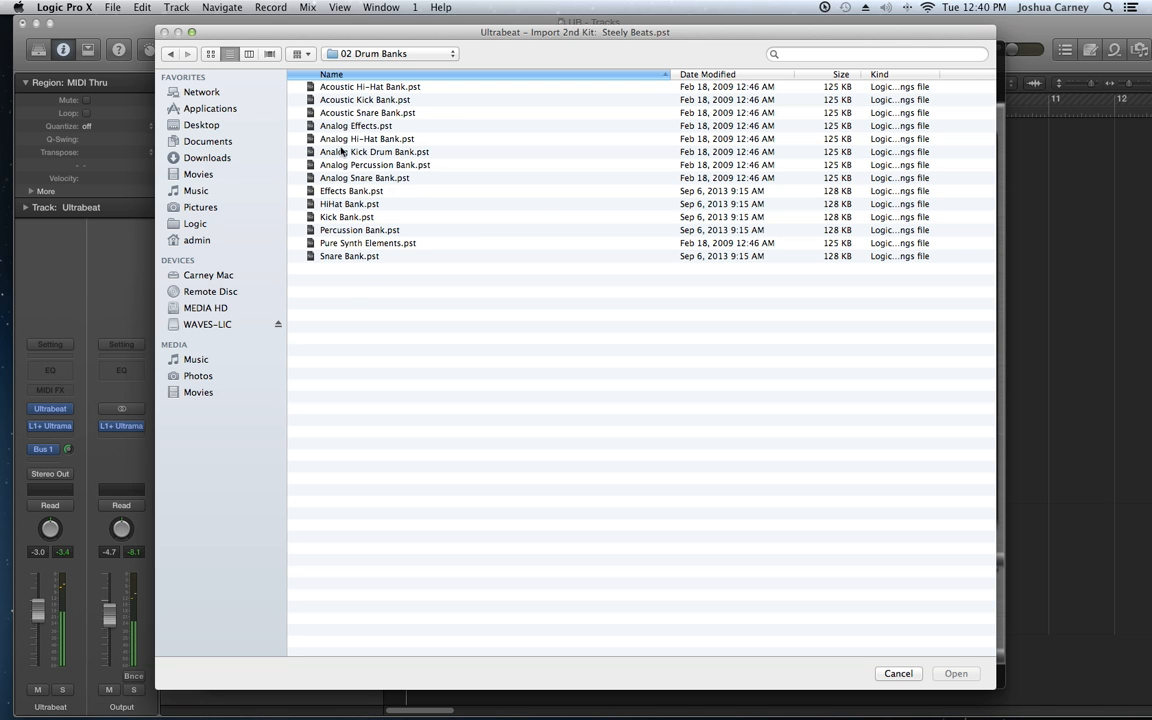
double_click(363, 113)
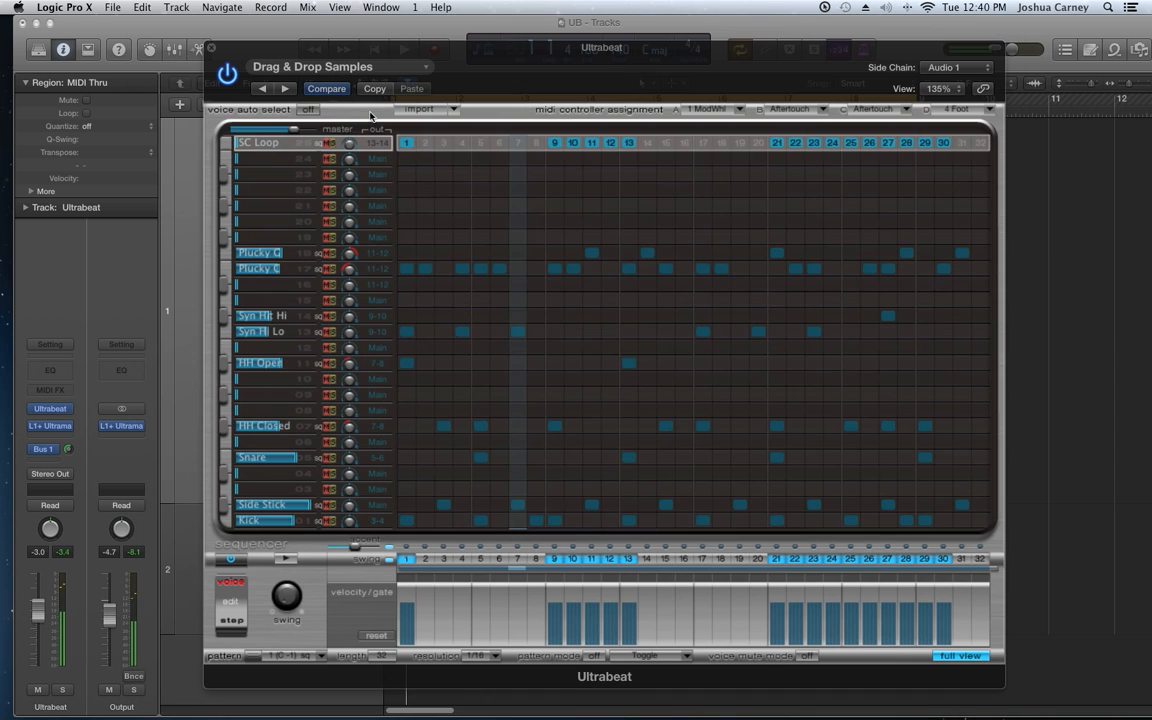
left_click(420, 109)
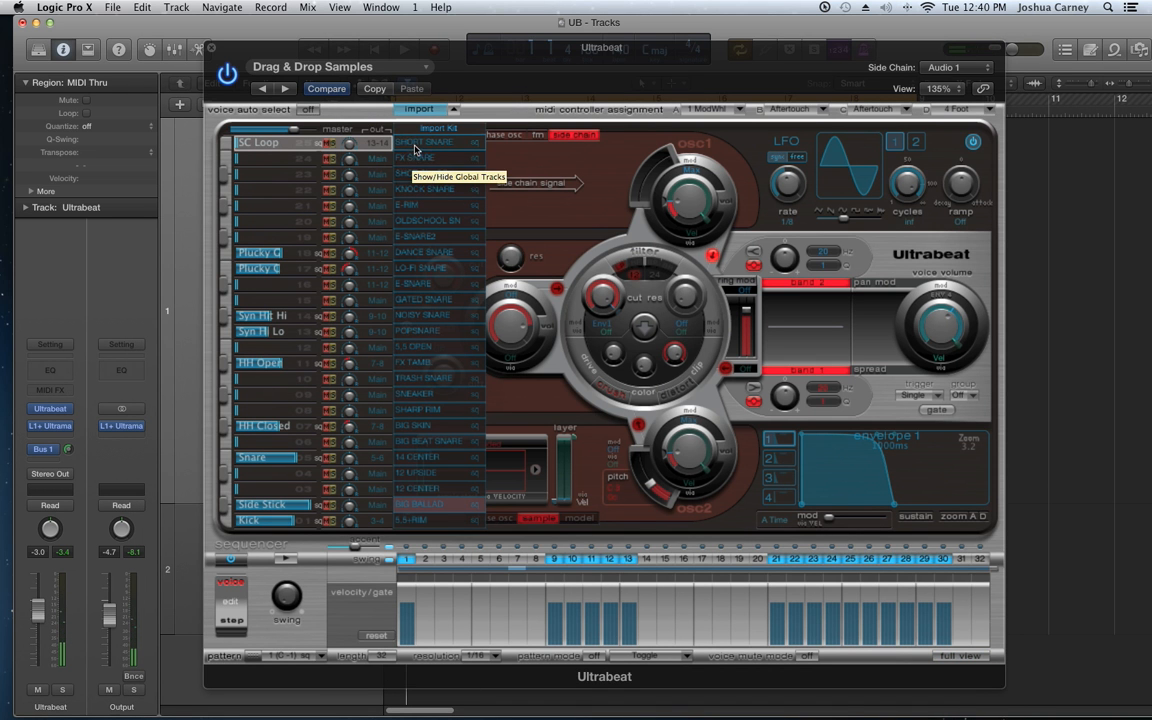
Step: Audition E-SNARE, E-RIM, BIG BEAT SNARE and 12 CENTER from the snare bank and hide the import list
left_click(426, 282)
left_click(426, 205)
left_click(420, 443)
left_click(419, 487)
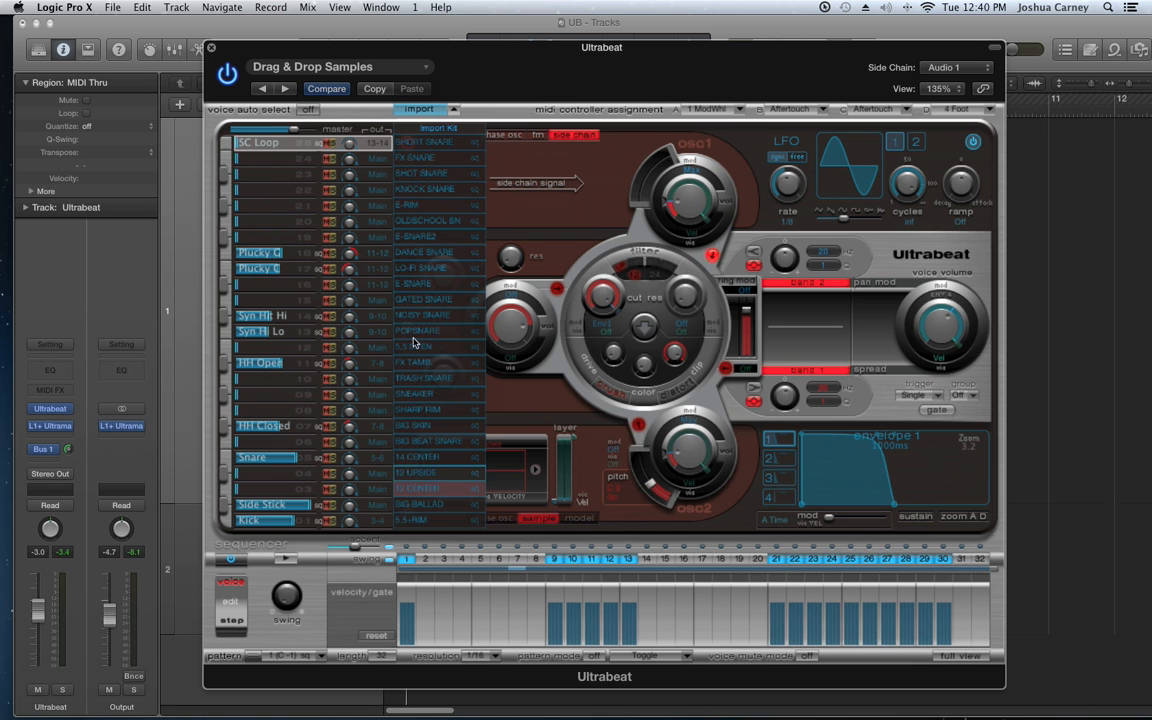
left_click(405, 106)
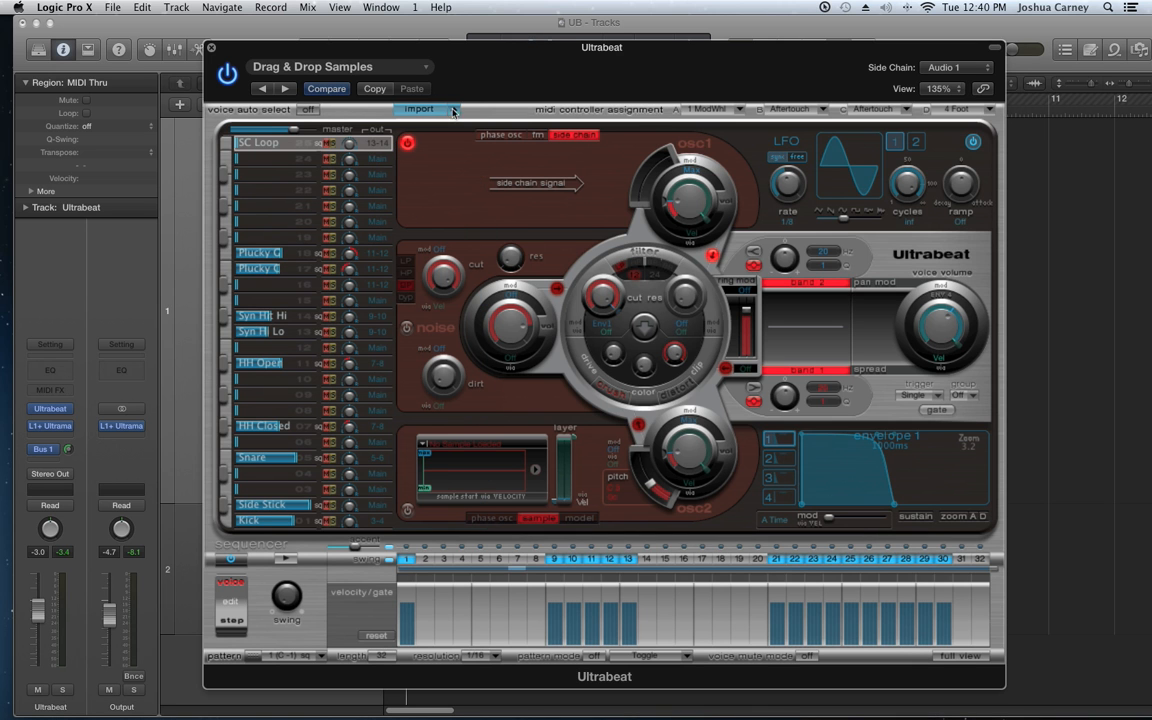